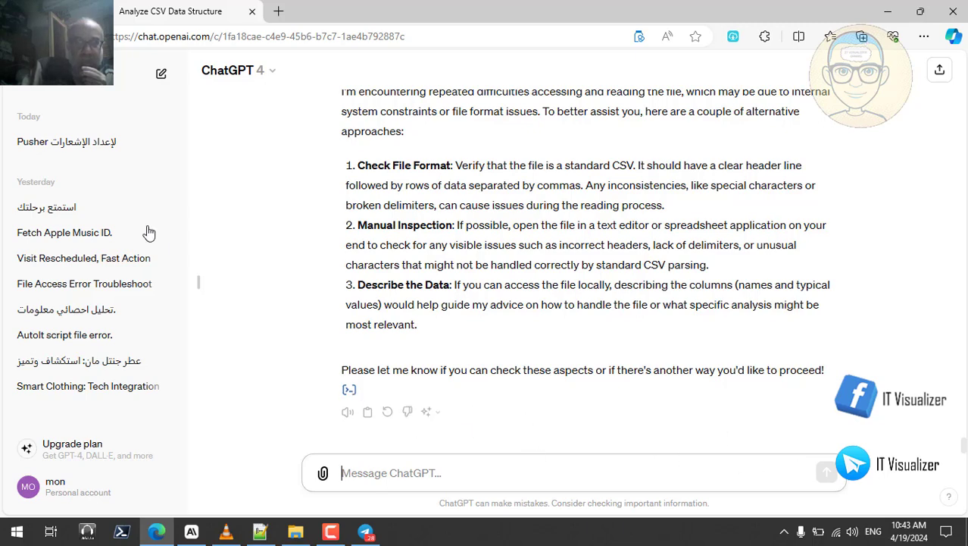
# - Start a new chat and enter the prompt "analyze this csv file and give a summary" without sending it
pyautogui.click(161, 77)
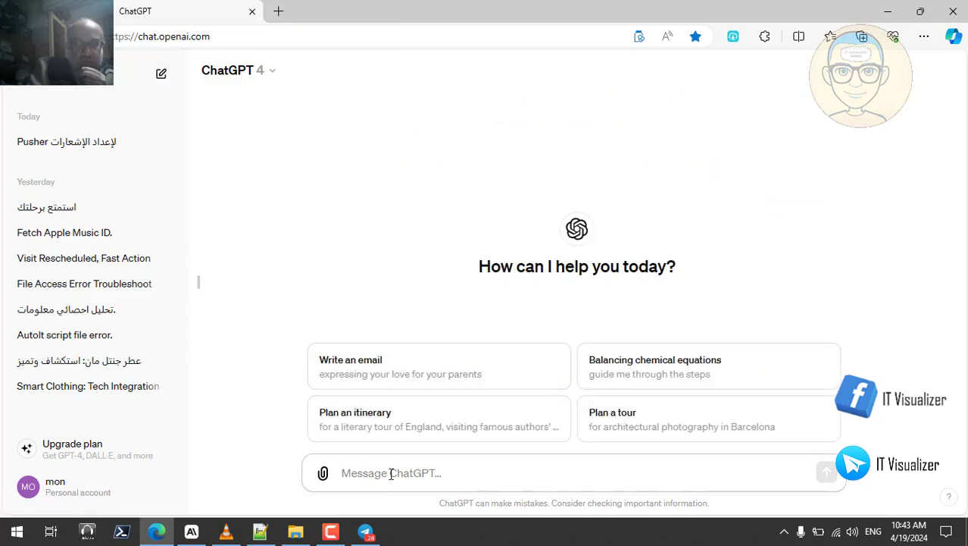
pyautogui.write('analyze this csv file and give a summary')
pyautogui.press('BackSpace')
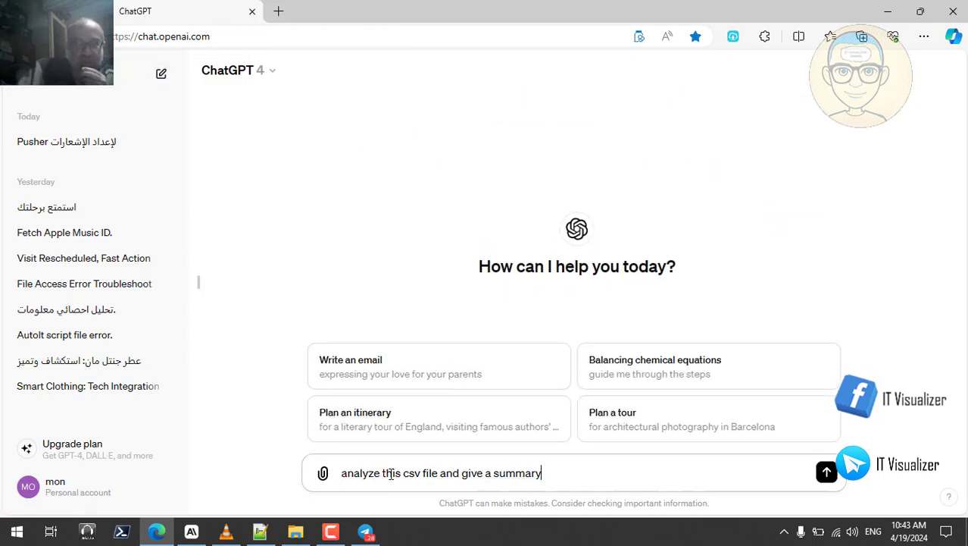
# - Attach AllSecurityGroups.csv from the The Matrix Lab Final folder to the ChatGPT prompt
pyautogui.click(323, 473)
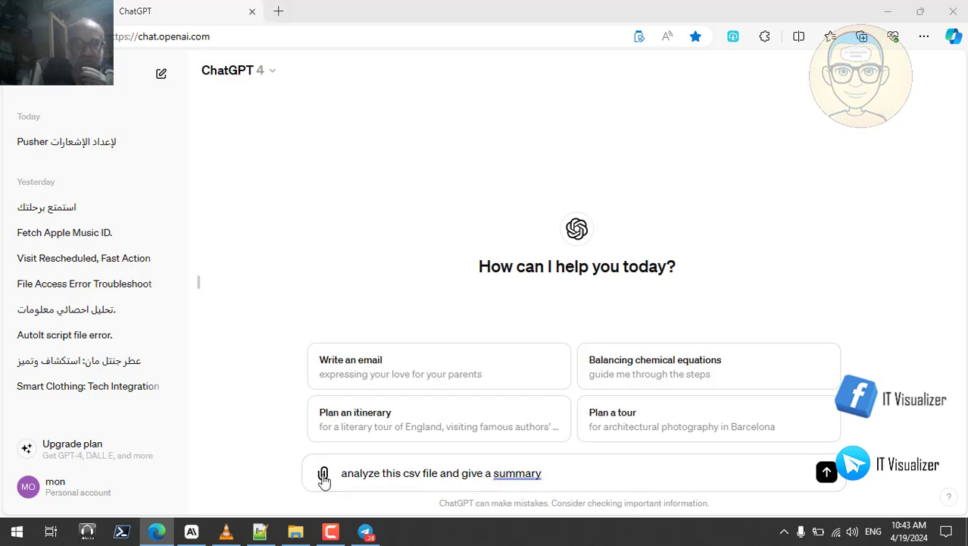
pyautogui.scroll(-12, 474, 253)
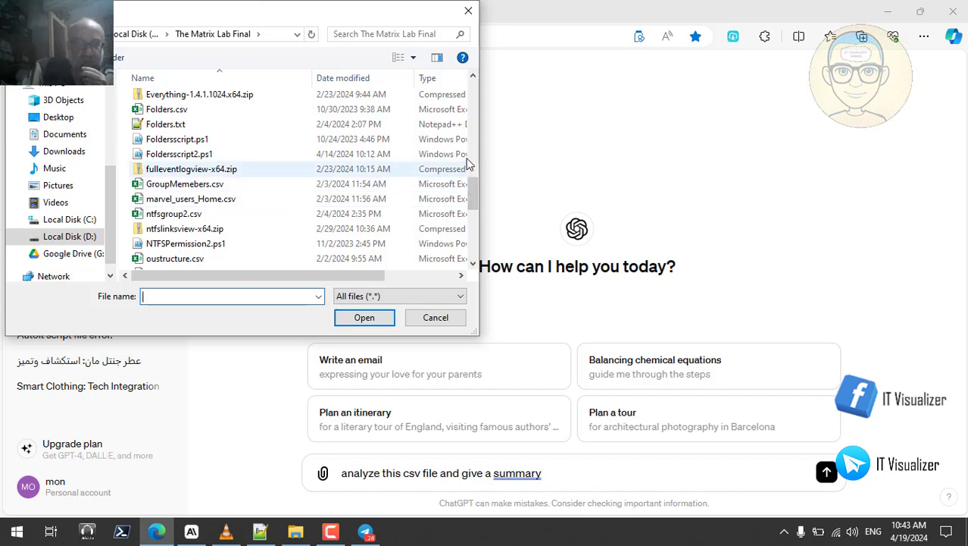
pyautogui.click(473, 136)
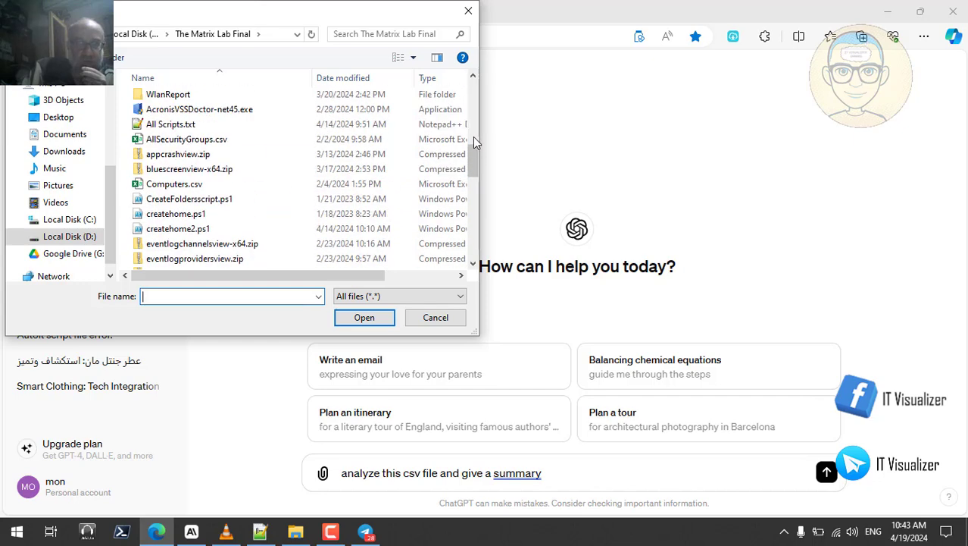
pyautogui.click(237, 140)
pyautogui.click(360, 317)
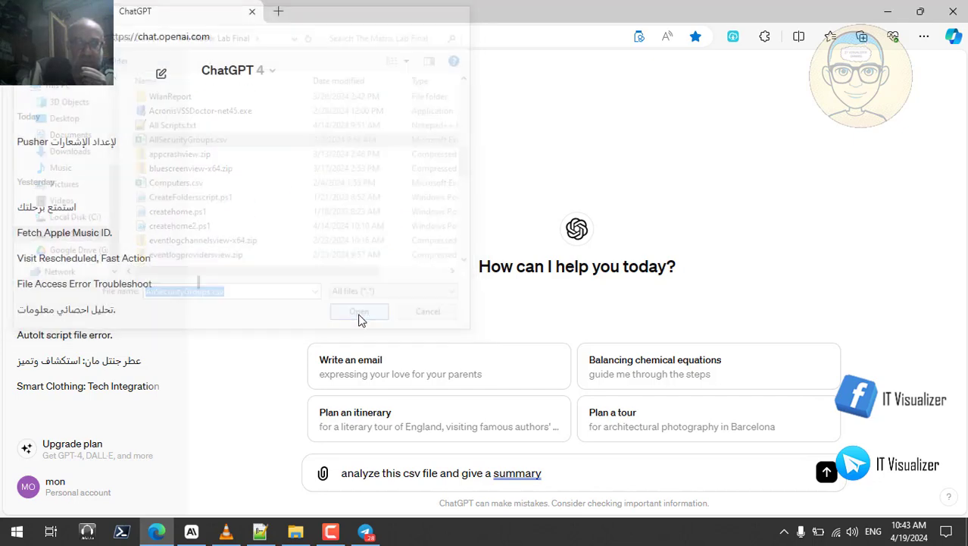
# - Copy the prompt text, switch to Claude and paste it as a reply in the open conversation
pyautogui.tripleClick(510, 473)
pyautogui.hotkey('ctrl', 'c')
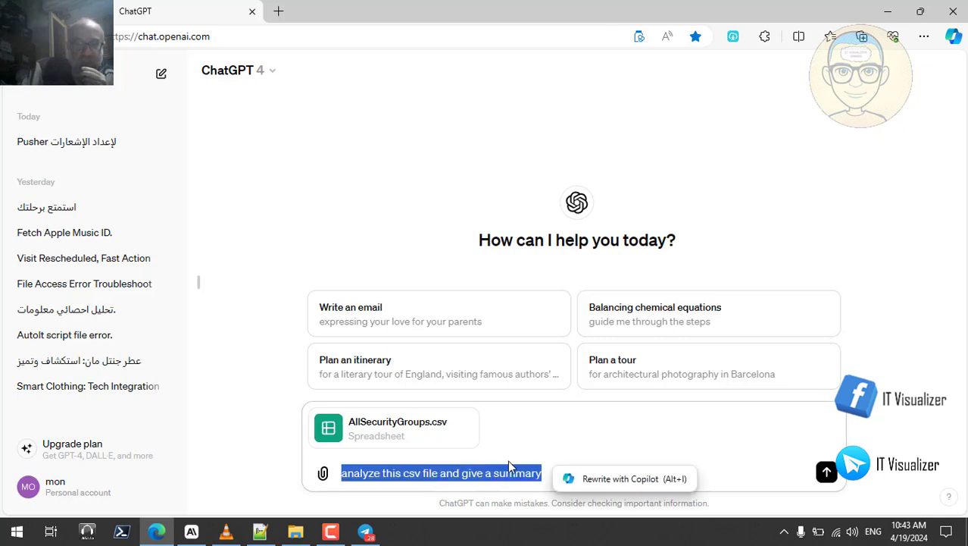
pyautogui.rightClick(509, 462)
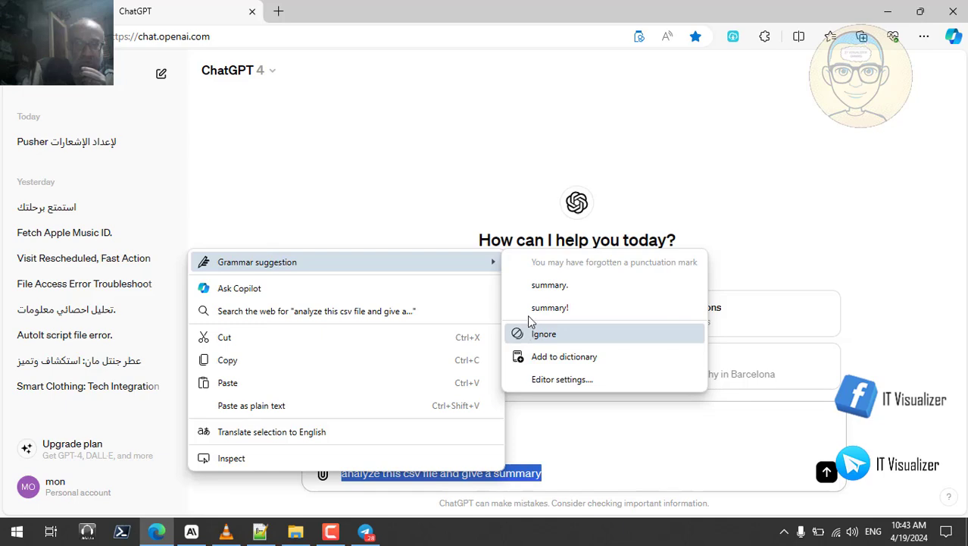
pyautogui.click(327, 356)
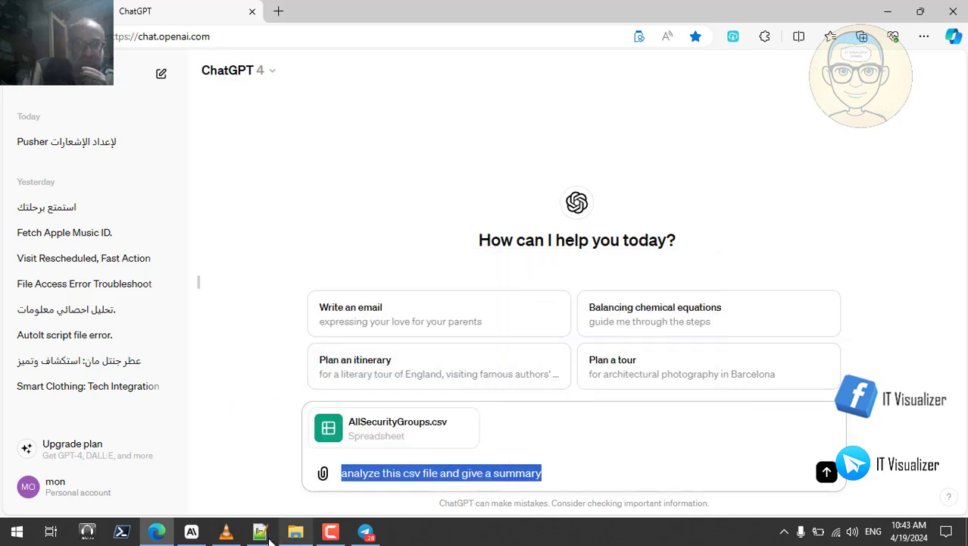
pyautogui.click(191, 531)
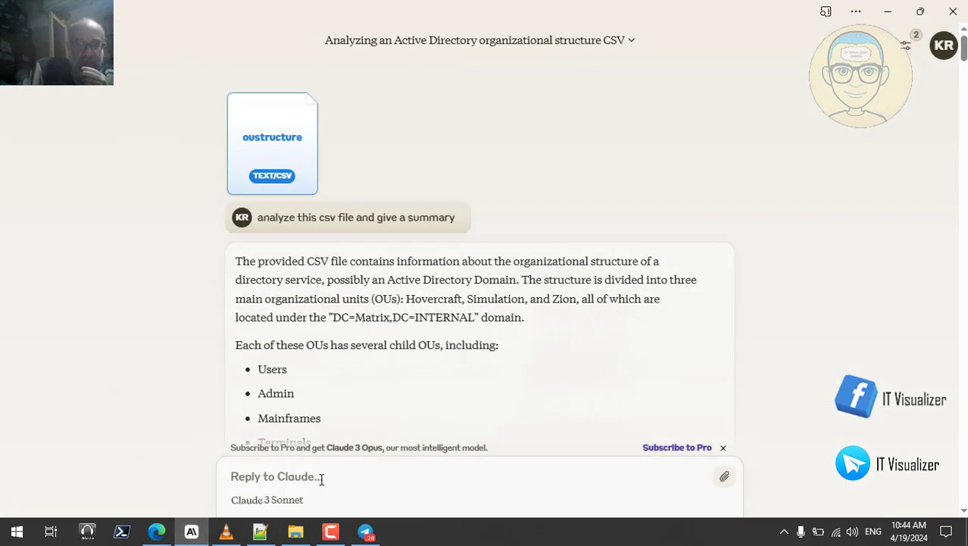
pyautogui.click(321, 478)
pyautogui.hotkey('ctrl', 'v')
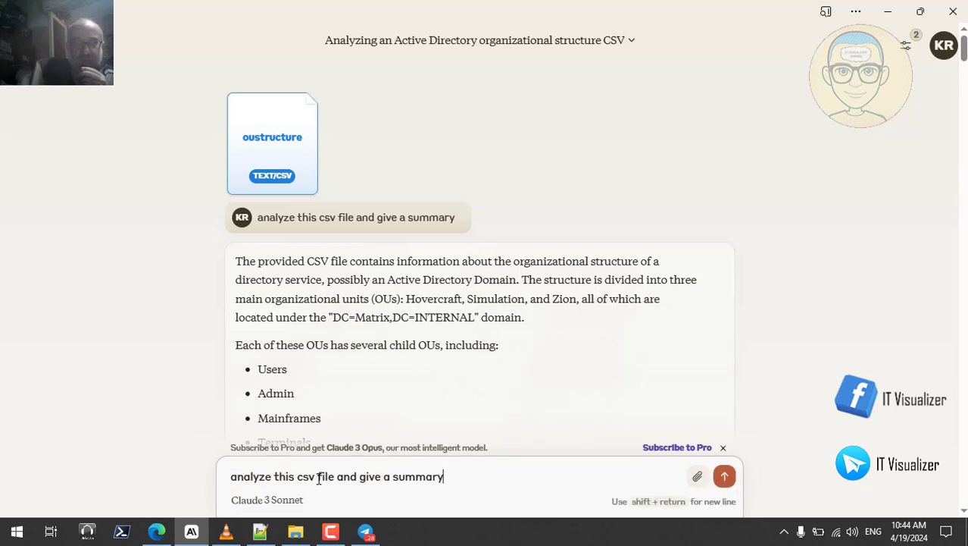
# - Attach AllSecurityGroups.csv from The Matrix Lab Final on Local Disk (D:) to the Claude reply and send it
pyautogui.click(700, 476)
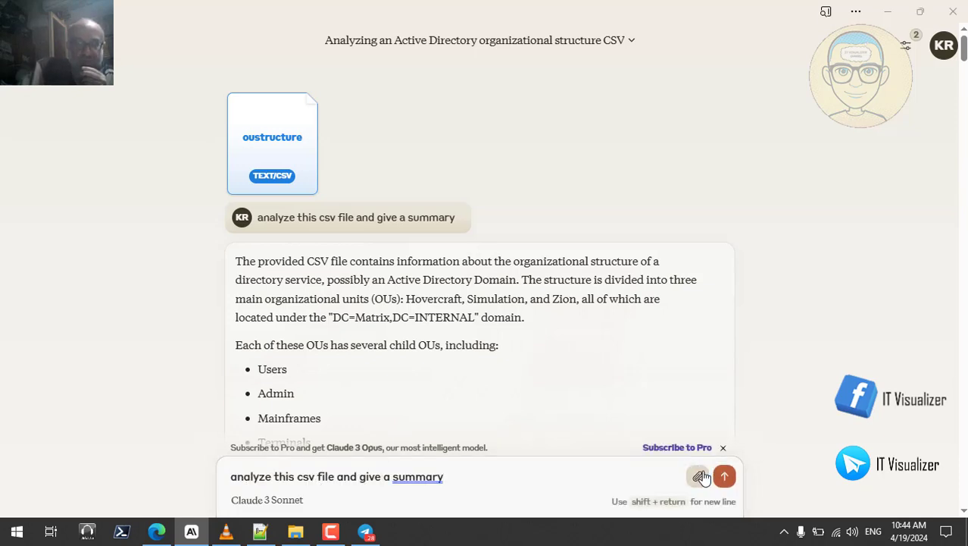
pyautogui.click(457, 297)
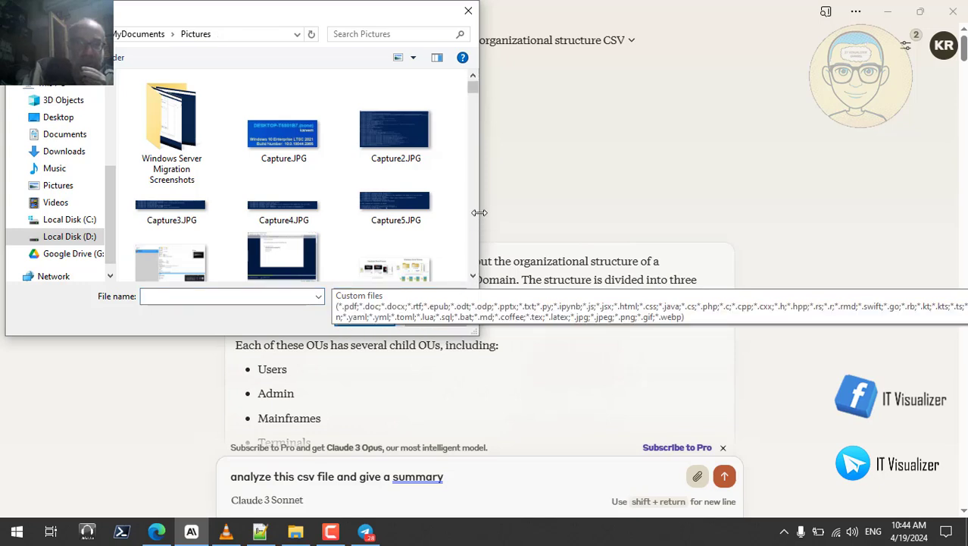
pyautogui.click(69, 237)
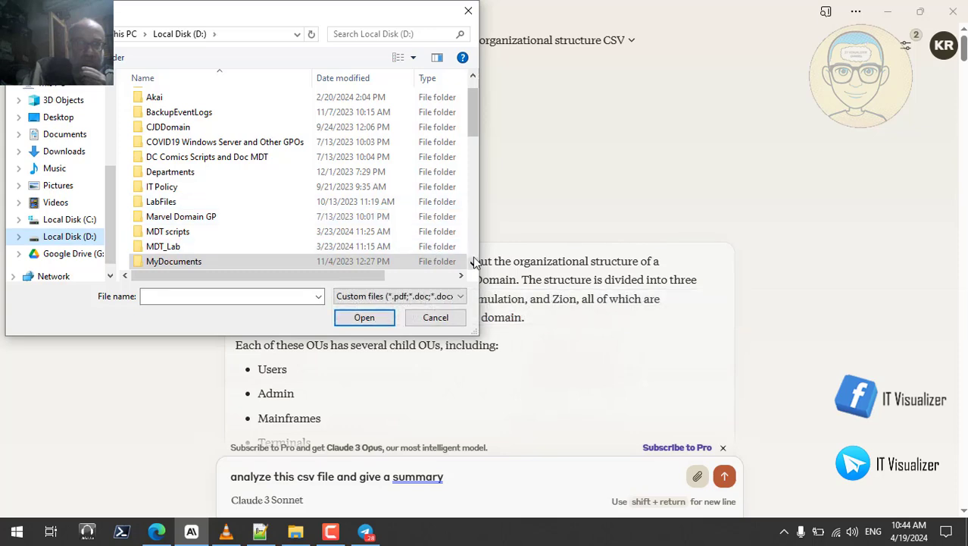
pyautogui.scroll(-4, 474, 262)
pyautogui.click(201, 230)
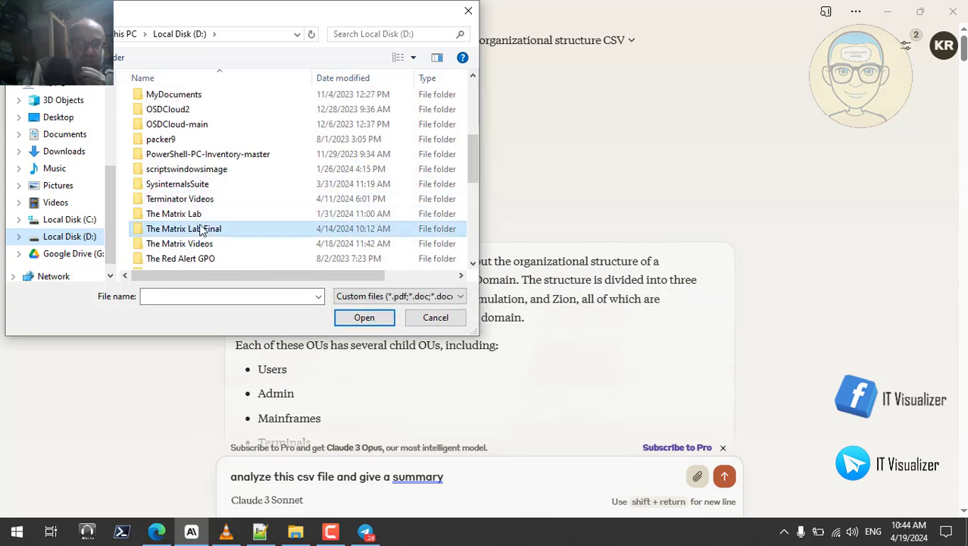
pyautogui.doubleClick(201, 230)
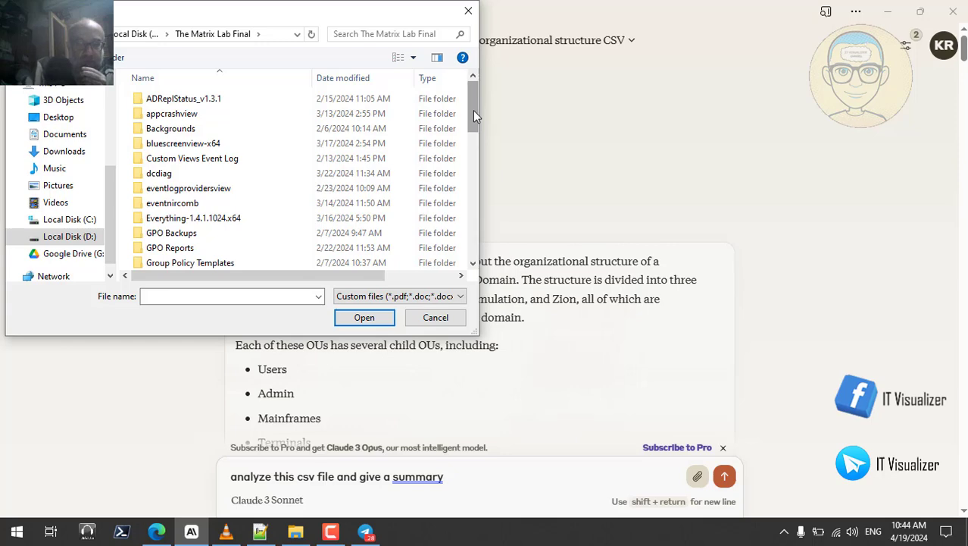
pyautogui.moveTo(474, 110); pyautogui.dragTo(469, 188)
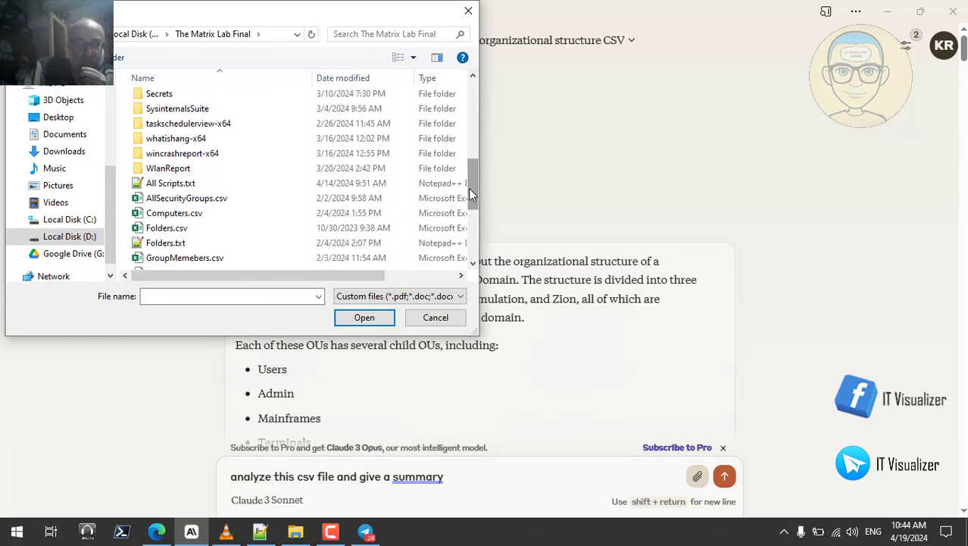
pyautogui.click(212, 199)
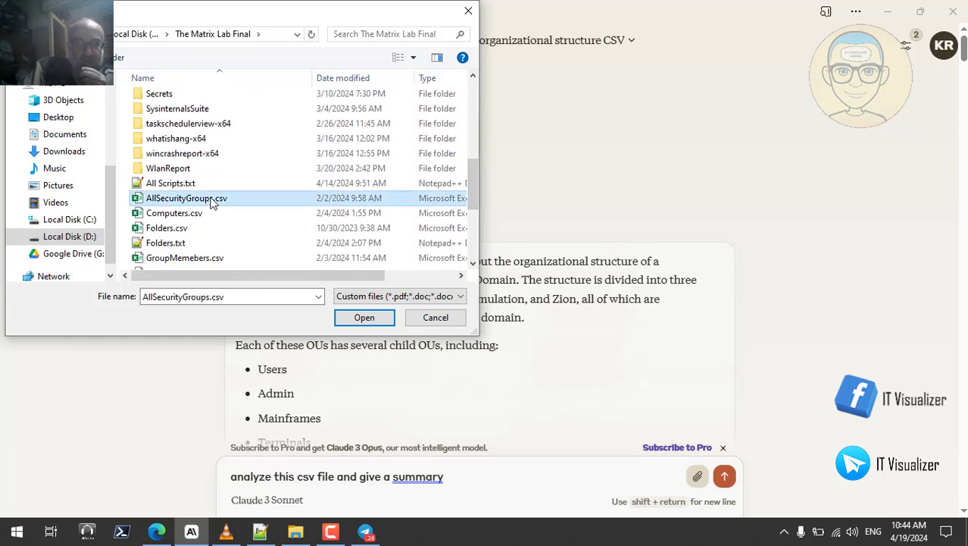
pyautogui.click(363, 317)
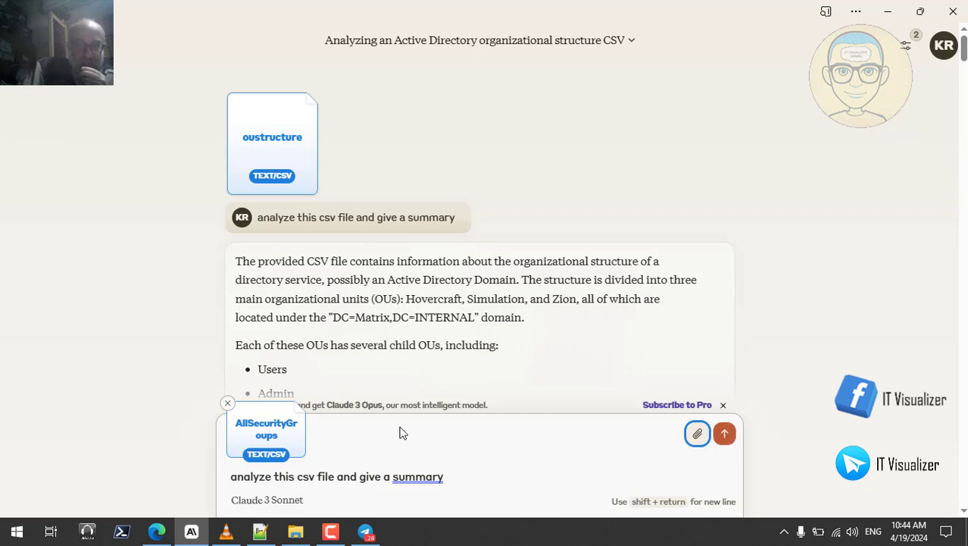
pyautogui.click(724, 432)
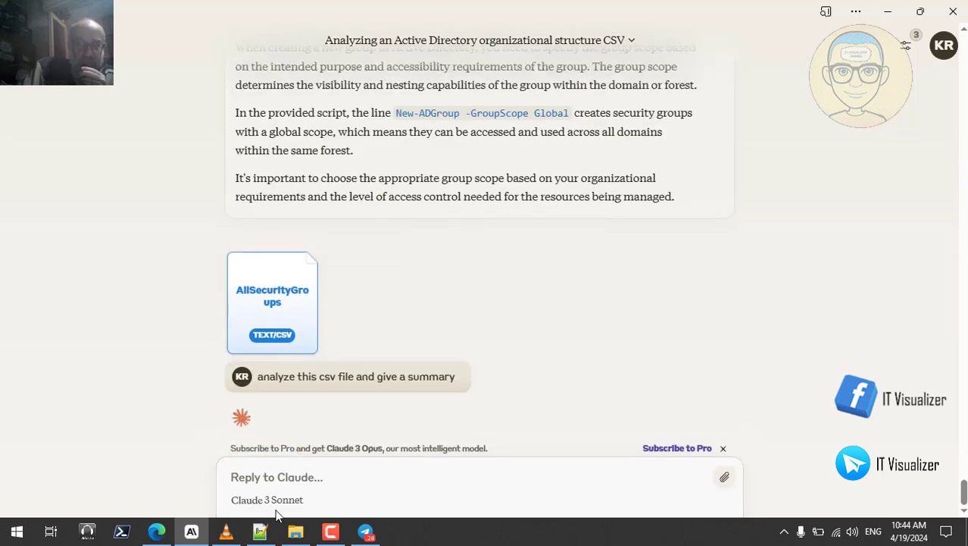
# - Switch back to ChatGPT and send the prepared prompt with AllSecurityGroups.csv attached
pyautogui.click(157, 531)
pyautogui.tripleClick(689, 476)
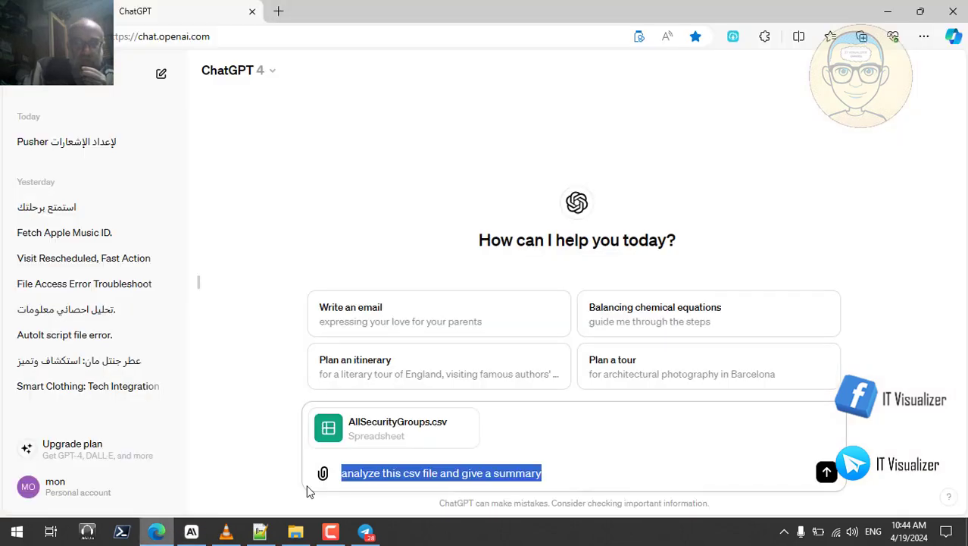
pyautogui.click(826, 471)
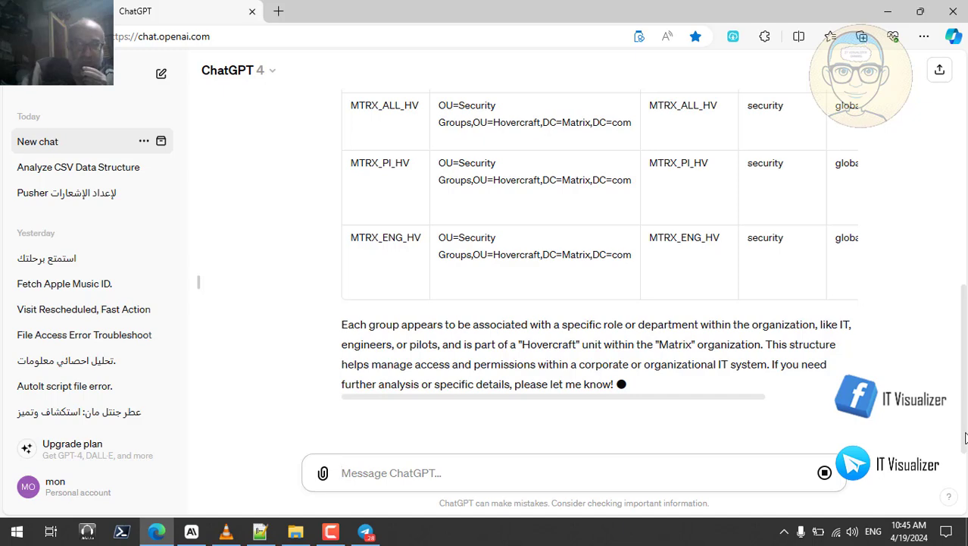
# - Review ChatGPT's summary of the security groups file, from the column descriptions and sample rows to the closing paragraph
pyautogui.moveTo(964, 431); pyautogui.dragTo(964, 219)
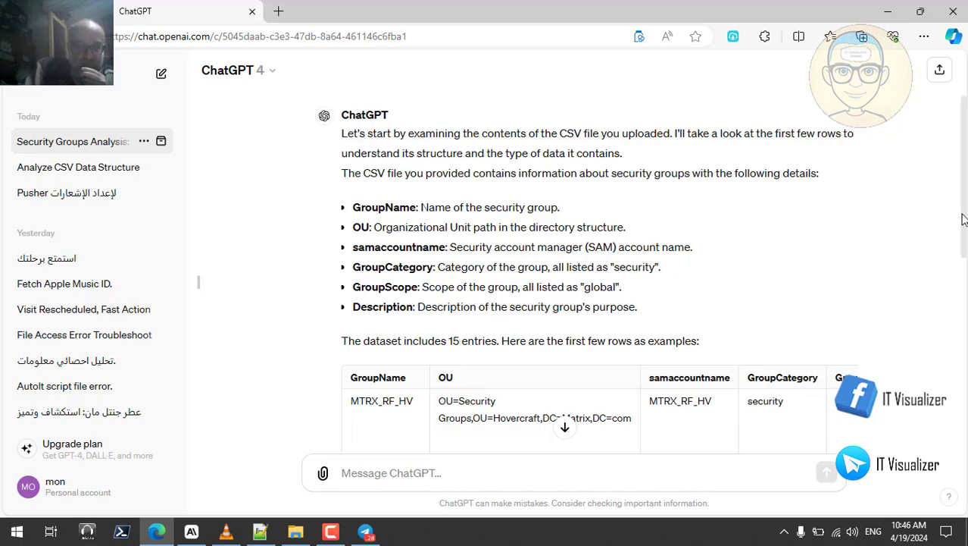
pyautogui.moveTo(964, 218); pyautogui.dragTo(958, 413)
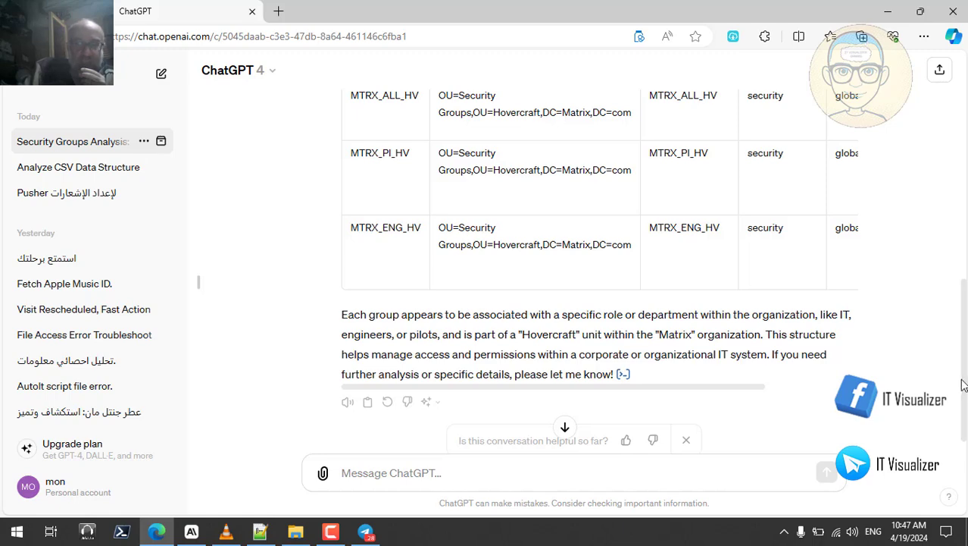
pyautogui.scroll(4, 965, 388)
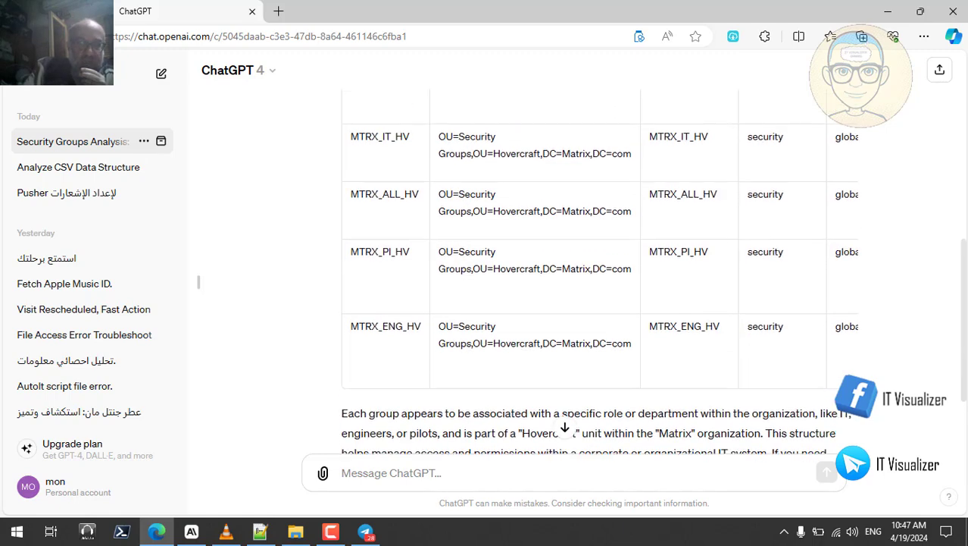
pyautogui.scroll(3, 965, 388)
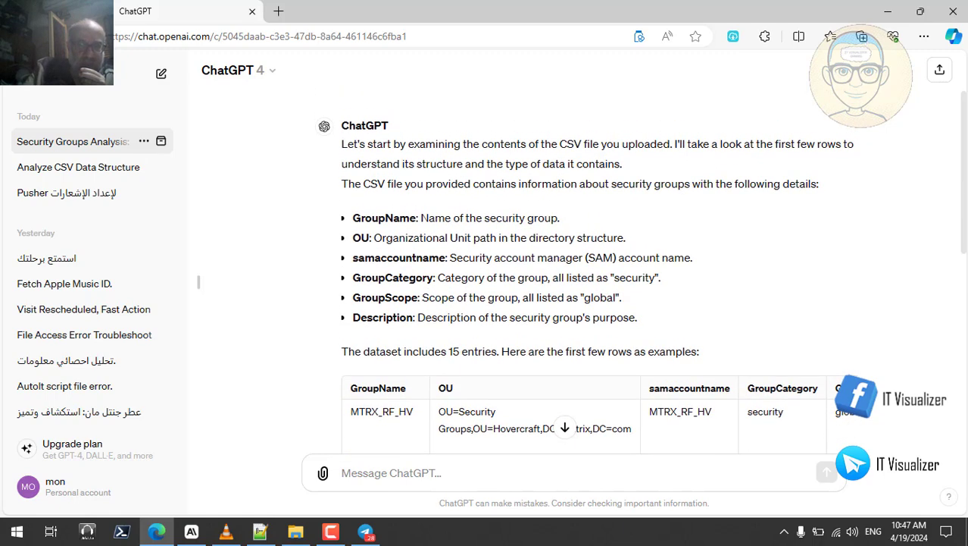
pyautogui.click(564, 428)
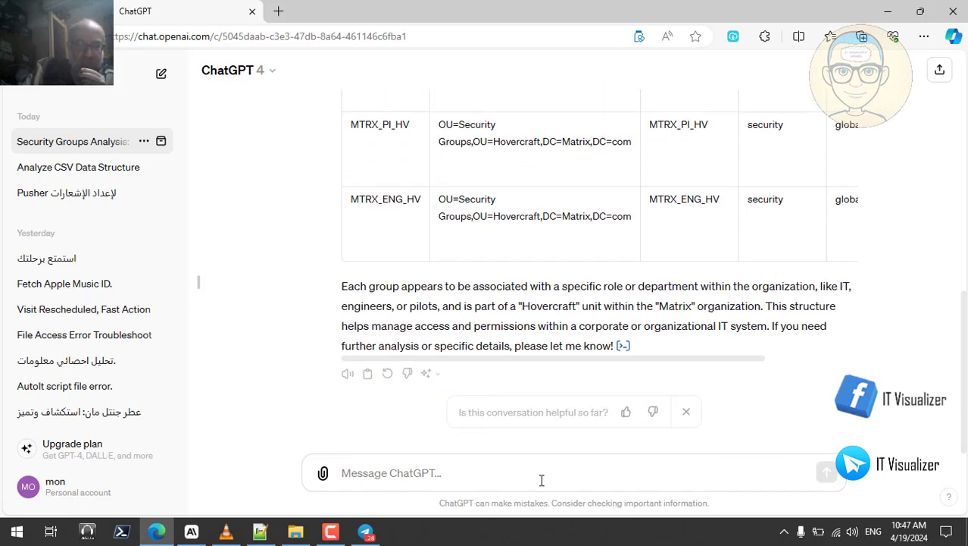
# - Switch to Claude and read its full analysis of AllSecurityGroups.csv, covering the columns, group categories and conclusion
pyautogui.click(191, 531)
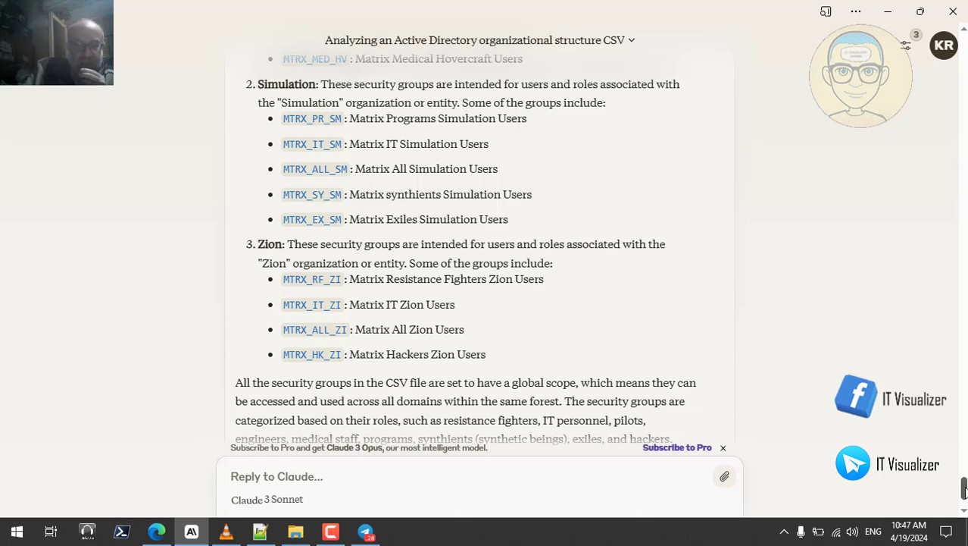
pyautogui.moveTo(965, 491); pyautogui.dragTo(965, 460)
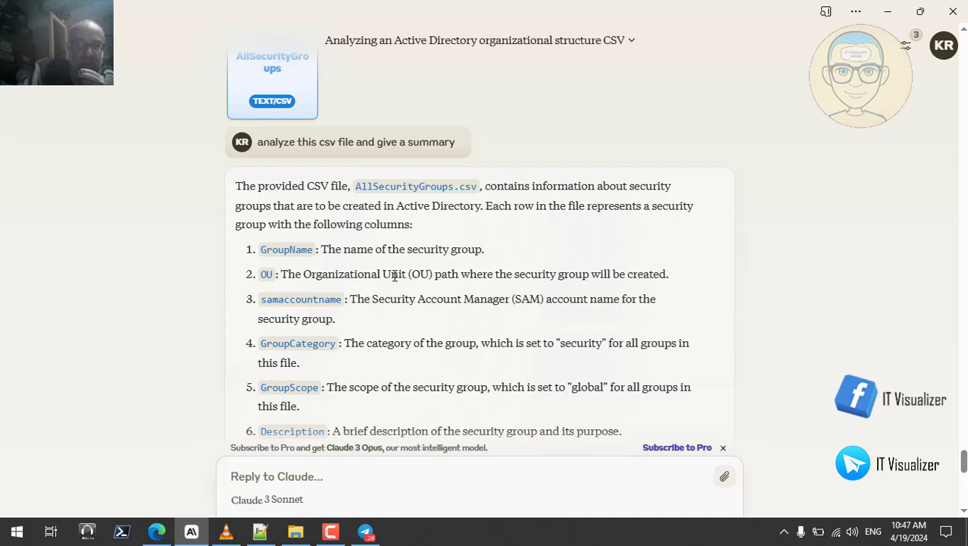
pyautogui.moveTo(394, 275); pyautogui.dragTo(405, 319)
pyautogui.click(462, 318)
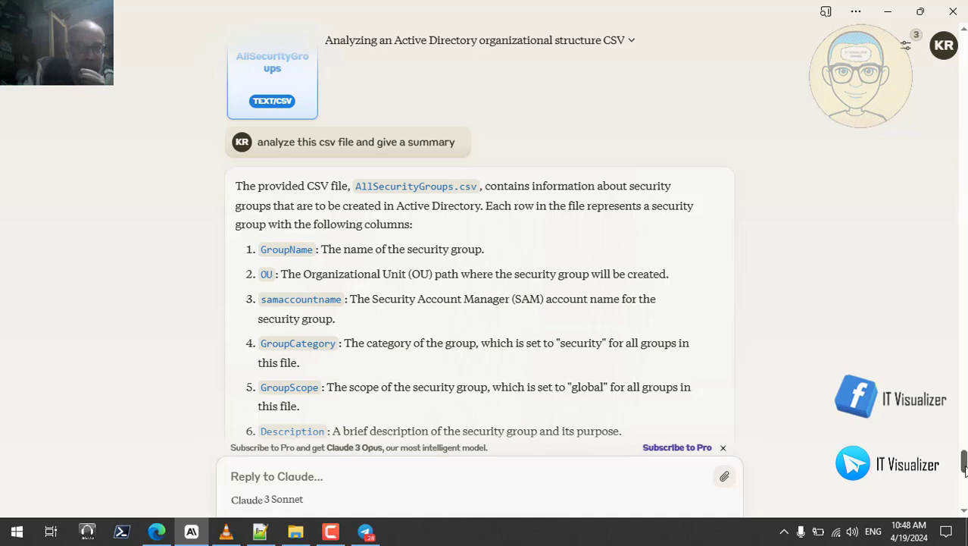
pyautogui.scroll(-2, 964, 470)
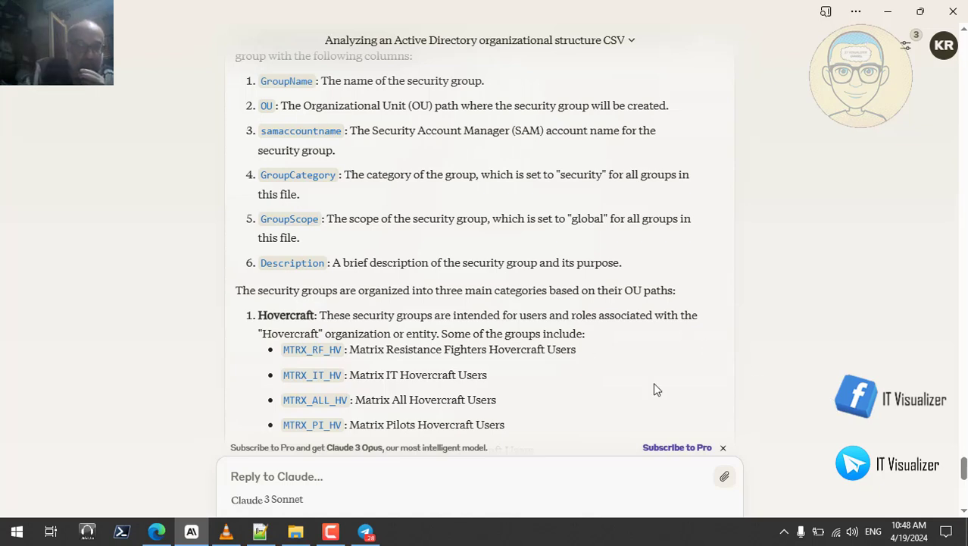
pyautogui.moveTo(964, 469)
pyautogui.mouseDown()
pyautogui.moveTo(963, 495)
pyautogui.moveTo(964, 476)
pyautogui.mouseUp()
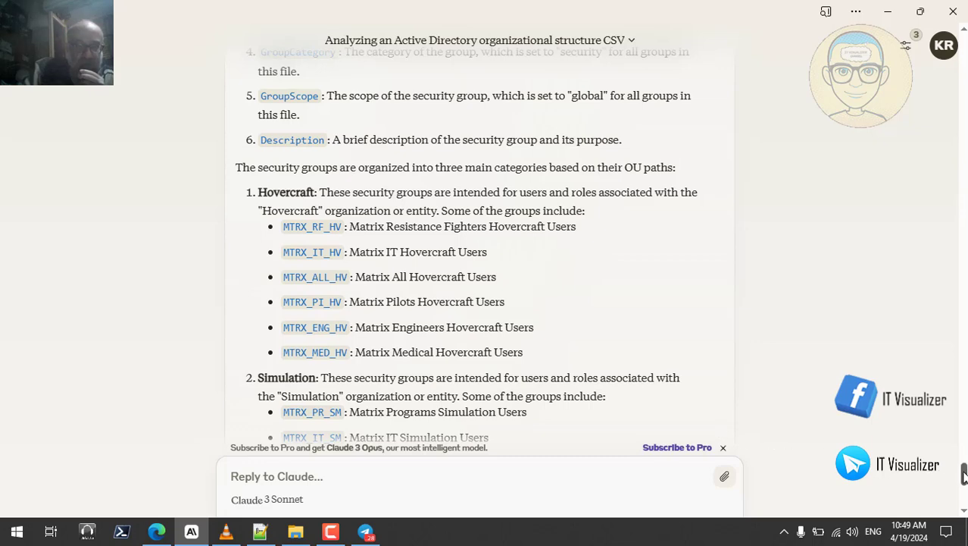
pyautogui.moveTo(964, 474); pyautogui.dragTo(963, 493)
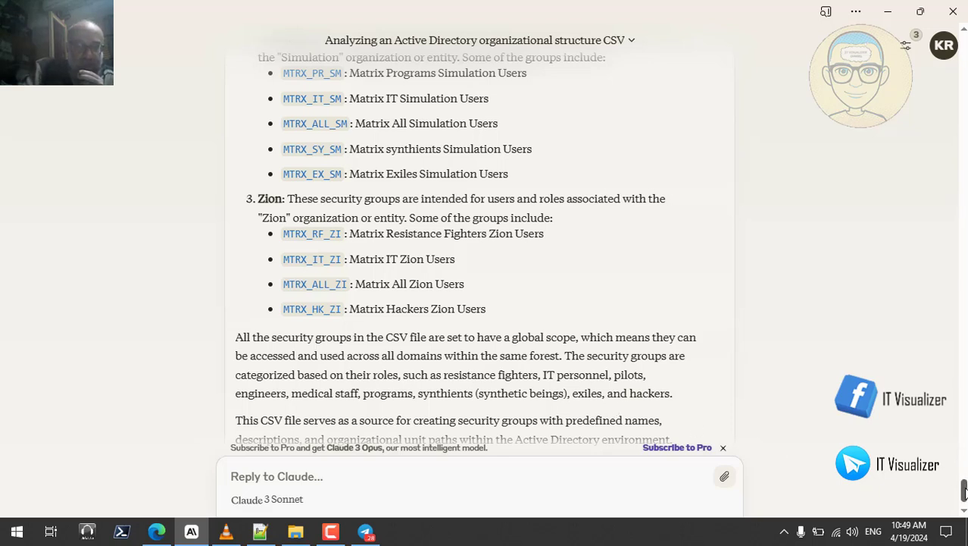
pyautogui.scroll(-2, 964, 492)
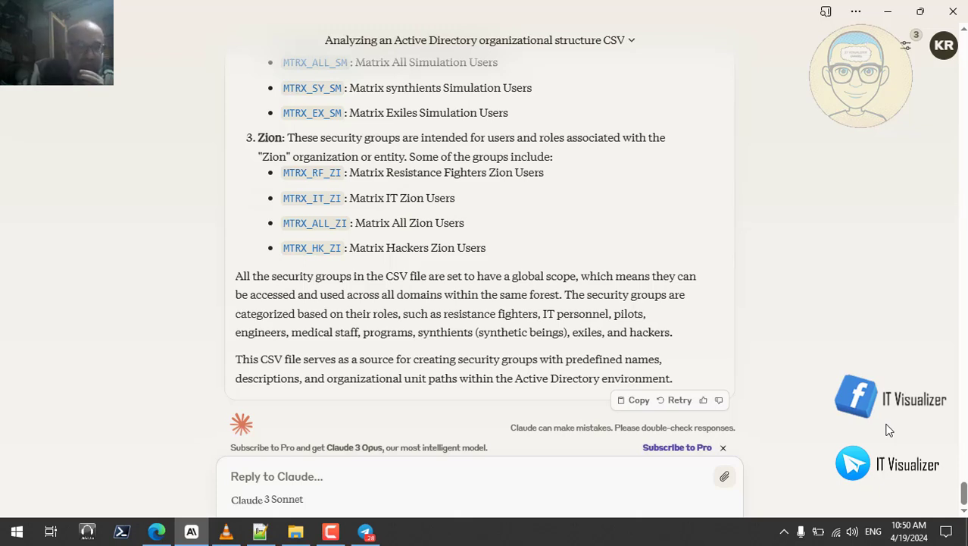
# - Copy the earlier organizational unit recommendations prompt from the Claude conversation and paste it into the ChatGPT message
pyautogui.click(157, 532)
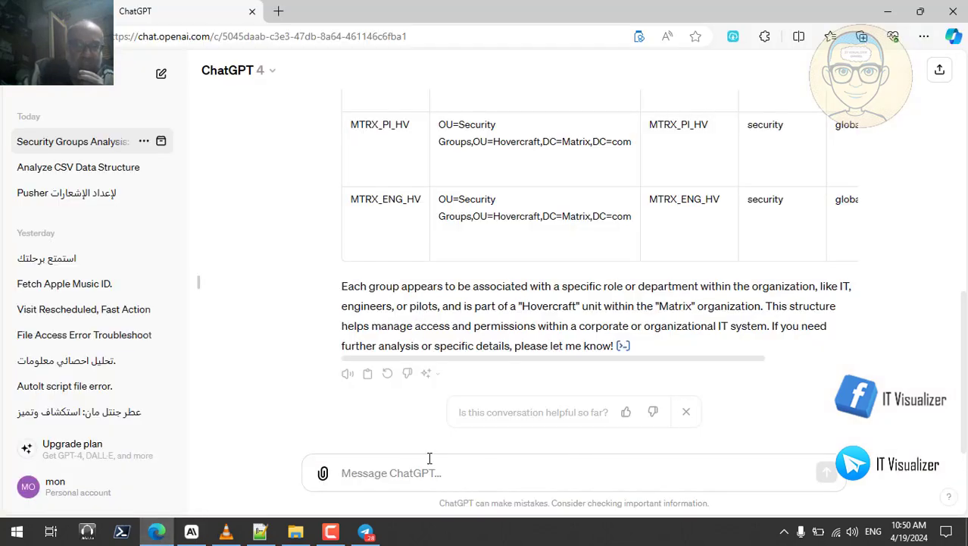
pyautogui.click(191, 531)
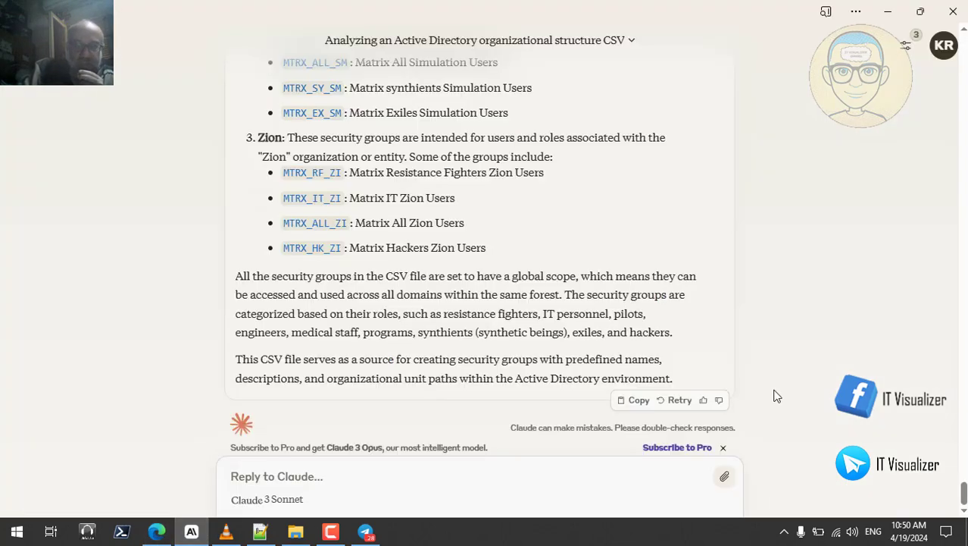
pyautogui.moveTo(962, 488); pyautogui.dragTo(963, 82)
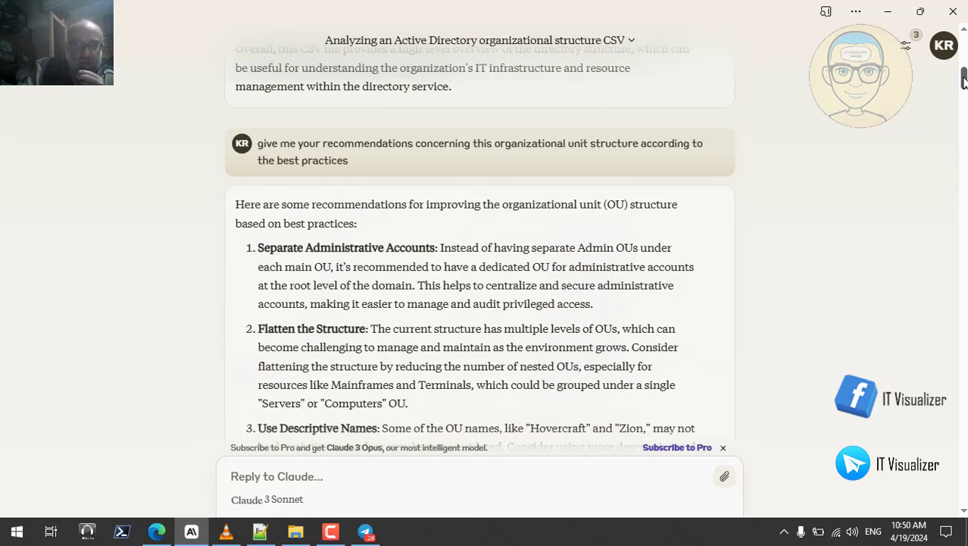
pyautogui.tripleClick(462, 144)
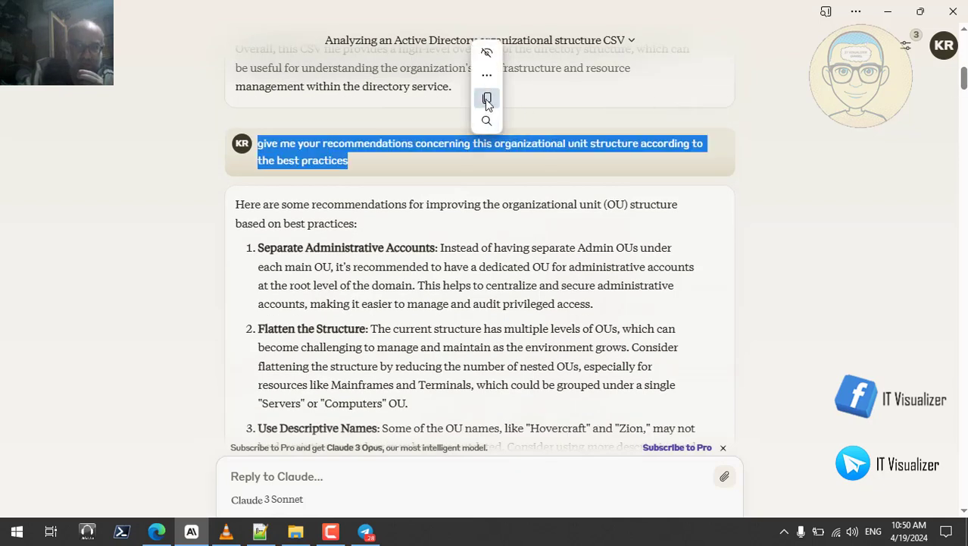
pyautogui.click(488, 98)
pyautogui.click(157, 531)
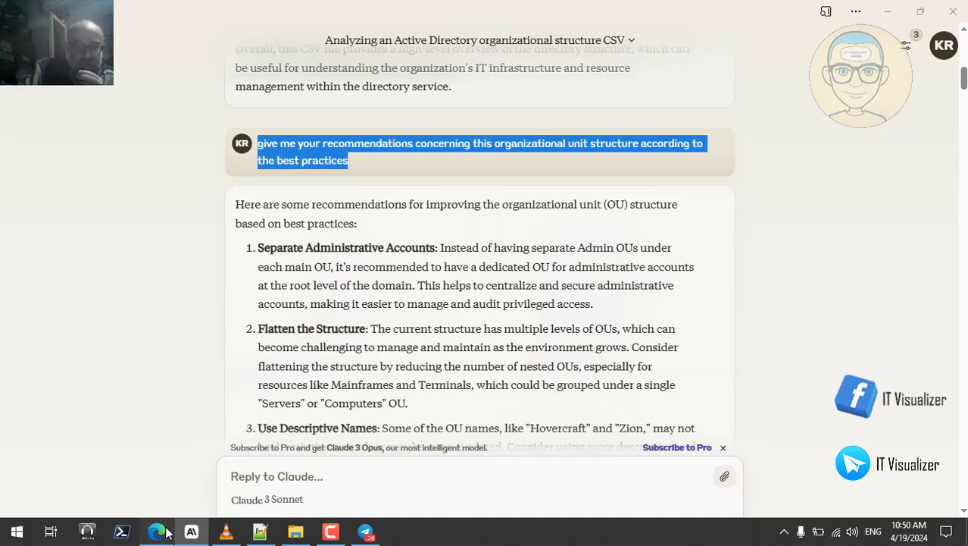
pyautogui.click(356, 471)
pyautogui.hotkey('ctrl', 'v')
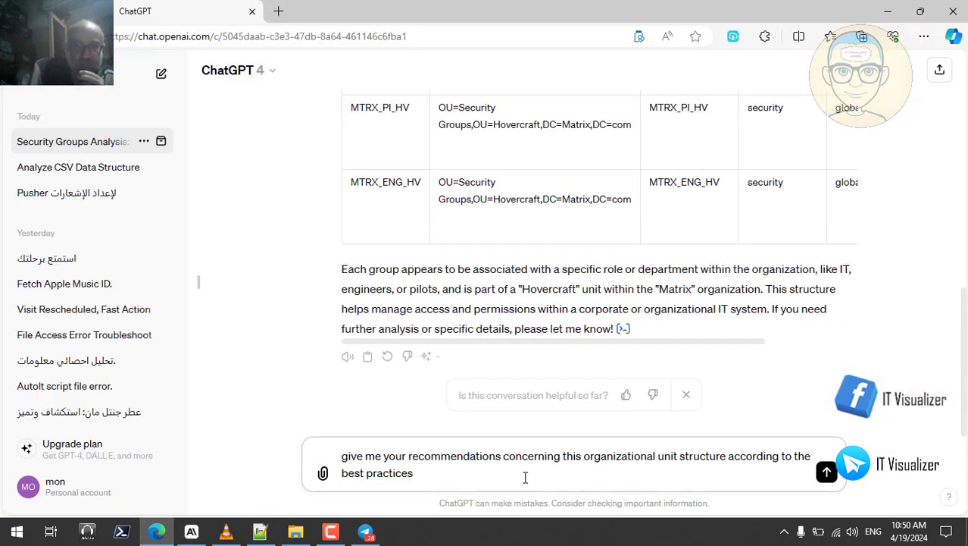
# - Replace "organizational unit" in the pasted prompt with "active directory security groups"
pyautogui.click(679, 455)
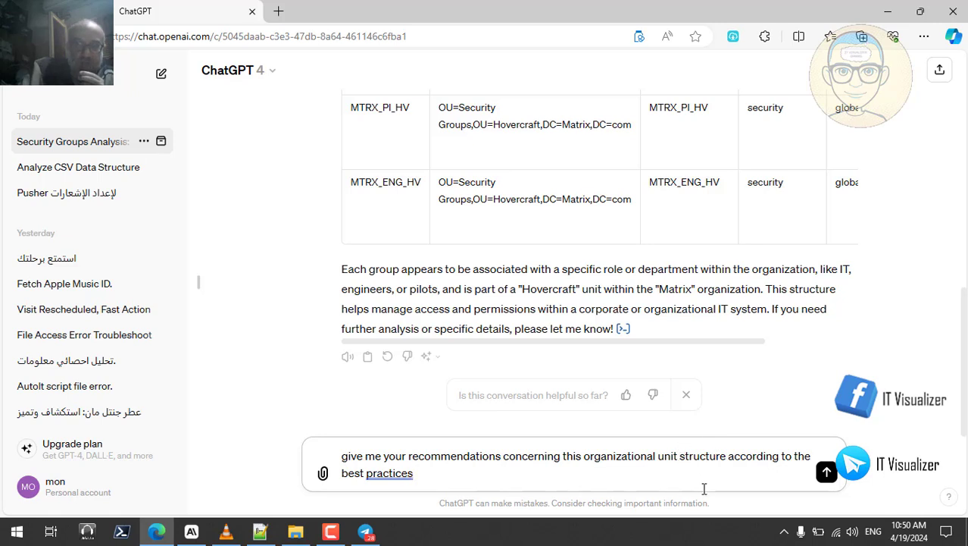
pyautogui.press('BackSpace')
pyautogui.press('BackSpace')
pyautogui.press('BackSpace')
pyautogui.press('BackSpace')
pyautogui.press('BackSpace')
pyautogui.press('BackSpace')
pyautogui.press('BackSpace')
pyautogui.press('BackSpace')
pyautogui.press('BackSpace')
pyautogui.press('BackSpace')
pyautogui.press('BackSpace')
pyautogui.press('BackSpace')
pyautogui.press('BackSpace')
pyautogui.press('BackSpace')
pyautogui.press('BackSpace')
pyautogui.press('BackSpace')
pyautogui.press('BackSpace')
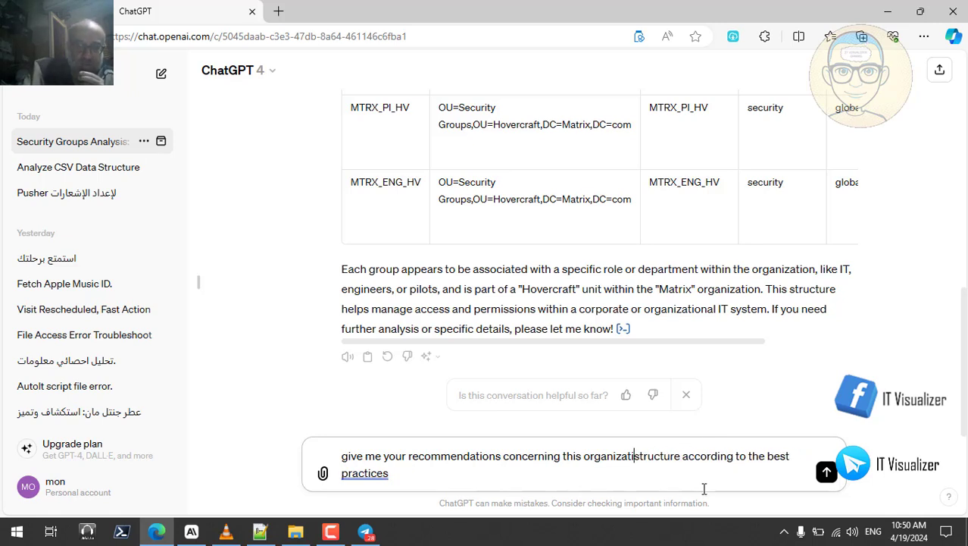
pyautogui.press('BackSpace')
pyautogui.press('BackSpace')
pyautogui.press('BackSpace')
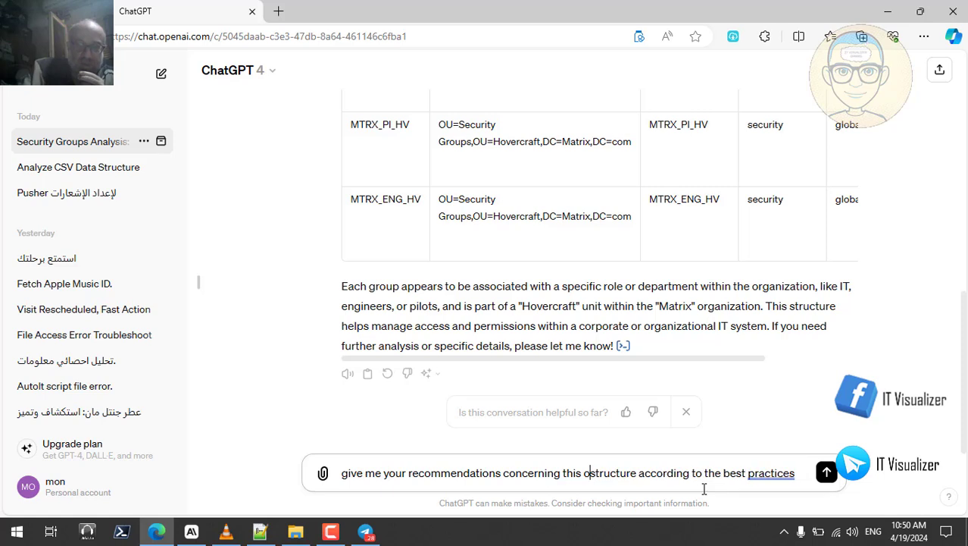
pyautogui.write('active structur')
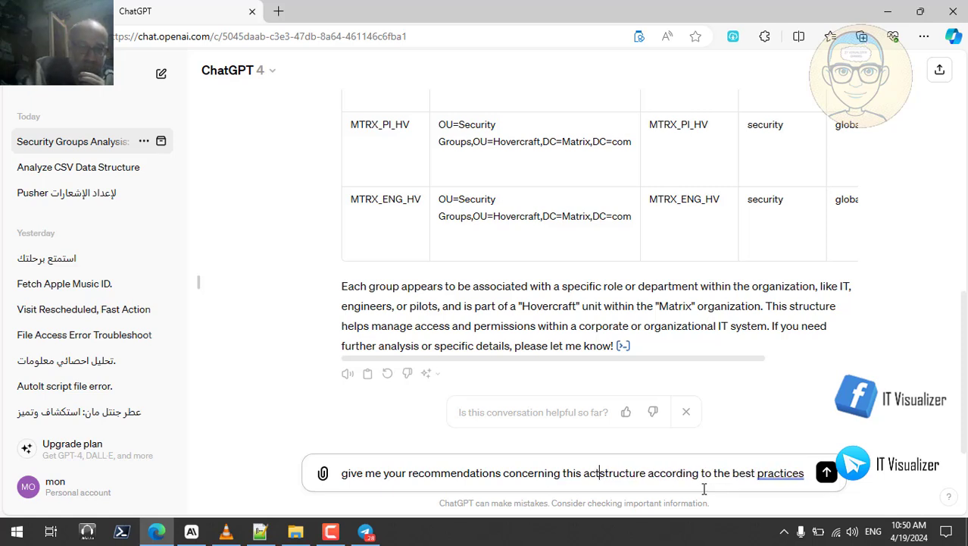
pyautogui.write('e sec')
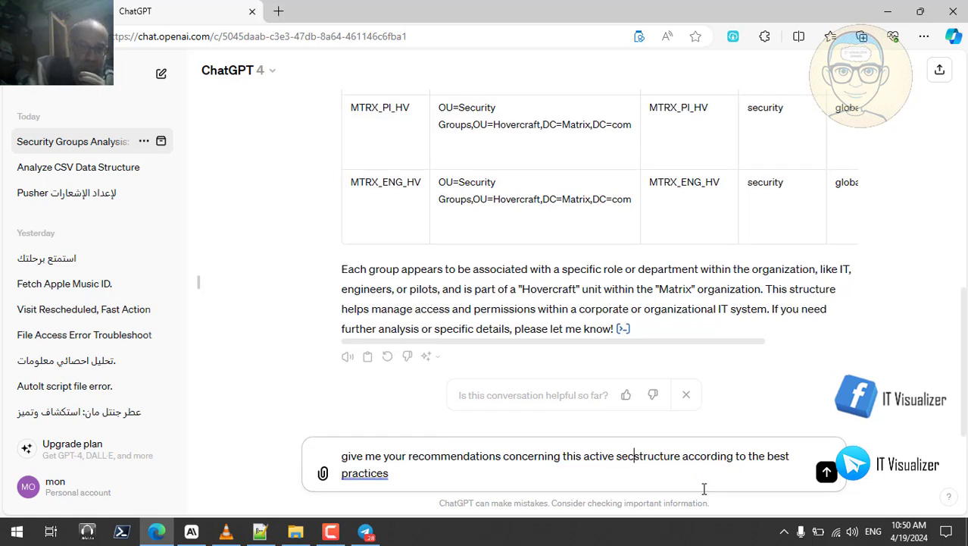
pyautogui.press('BackSpace')
pyautogui.press('BackSpace')
pyautogui.write('direct')
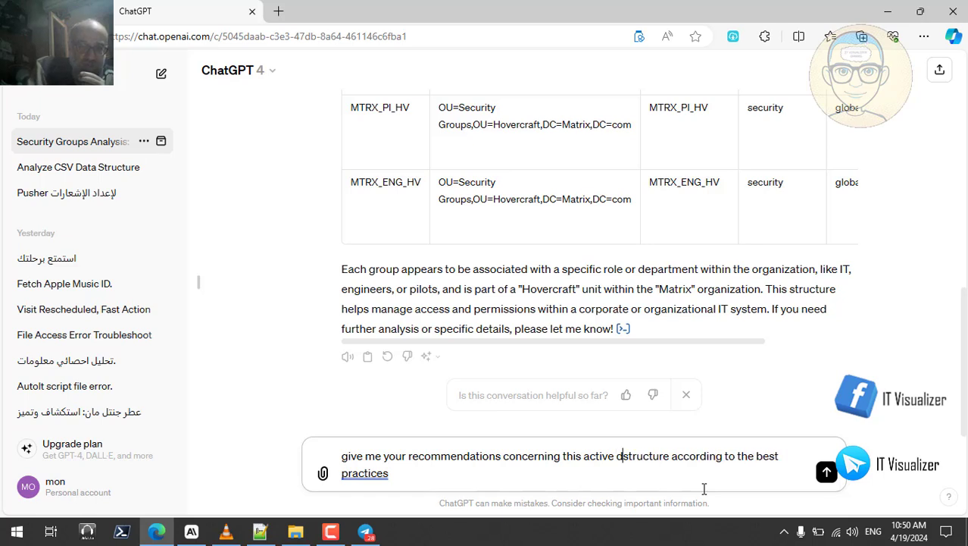
pyautogui.write('ory sec')
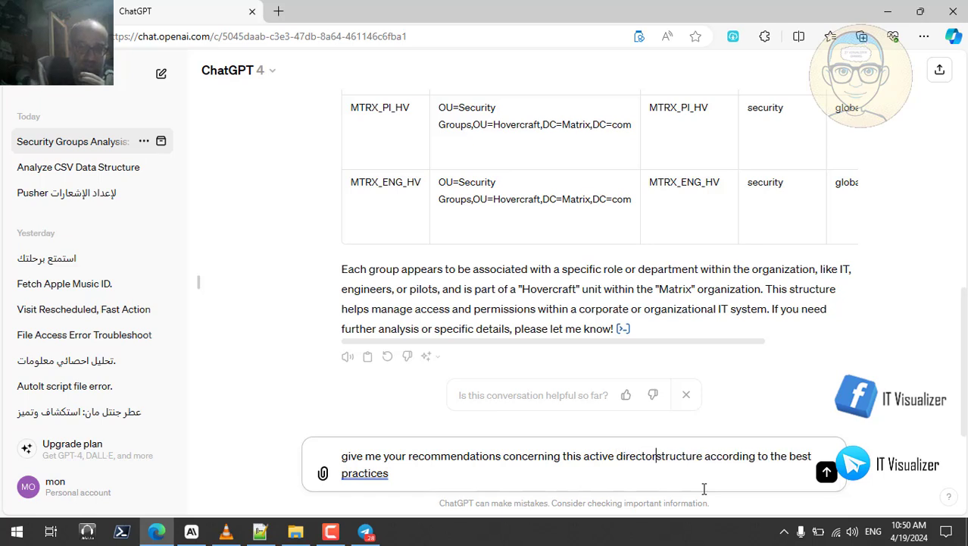
pyautogui.write('urity')
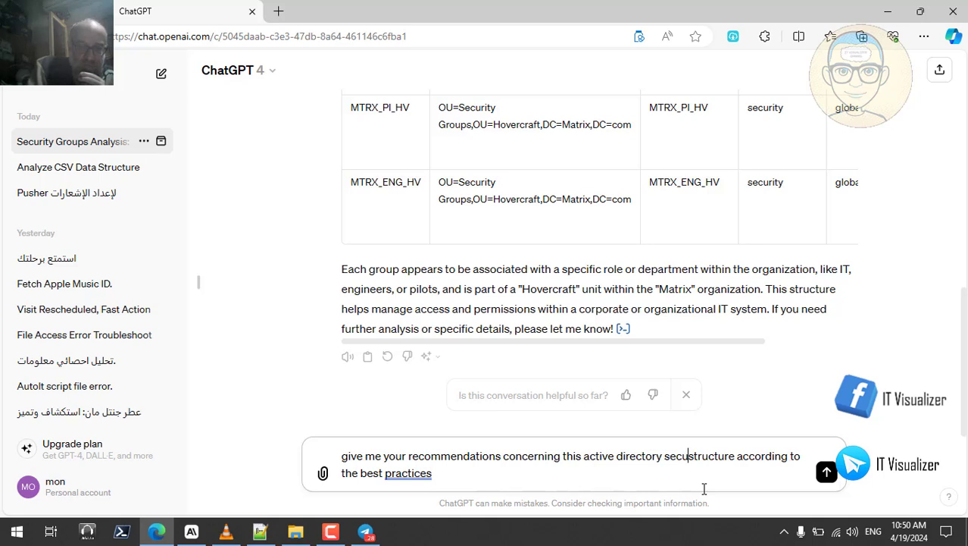
pyautogui.write(' g')
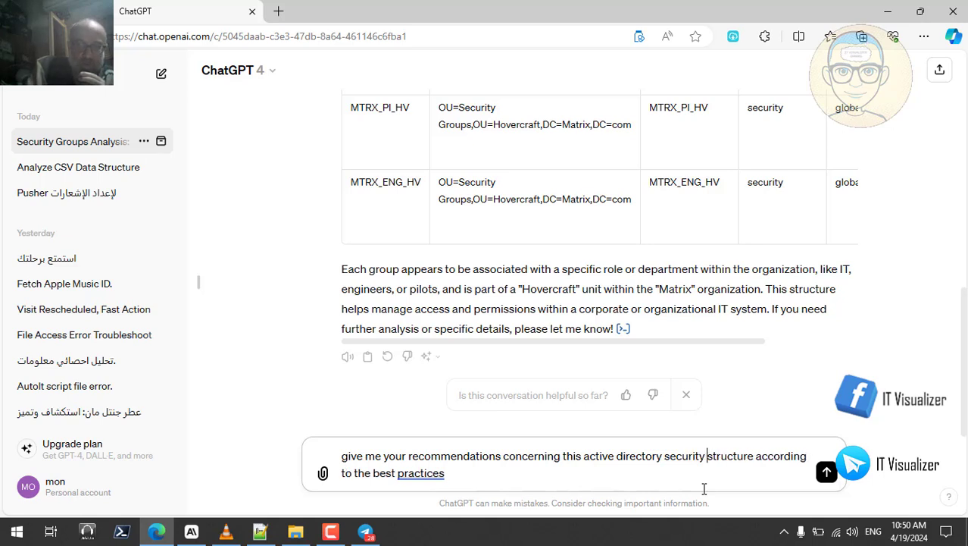
pyautogui.write('roups')
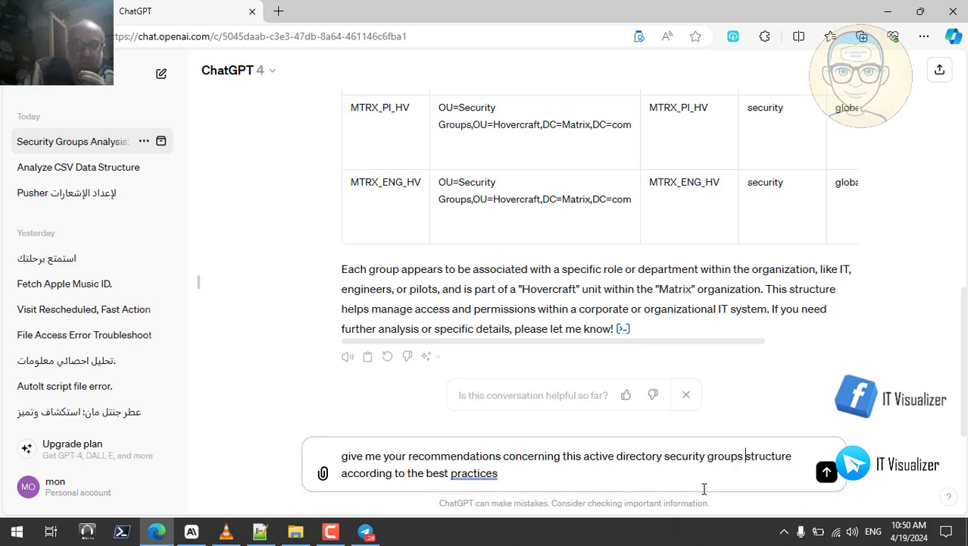
# - Accept the grammar suggestion "practices!" for the prompt's last word and send the prompt to ChatGPT
pyautogui.click(509, 473)
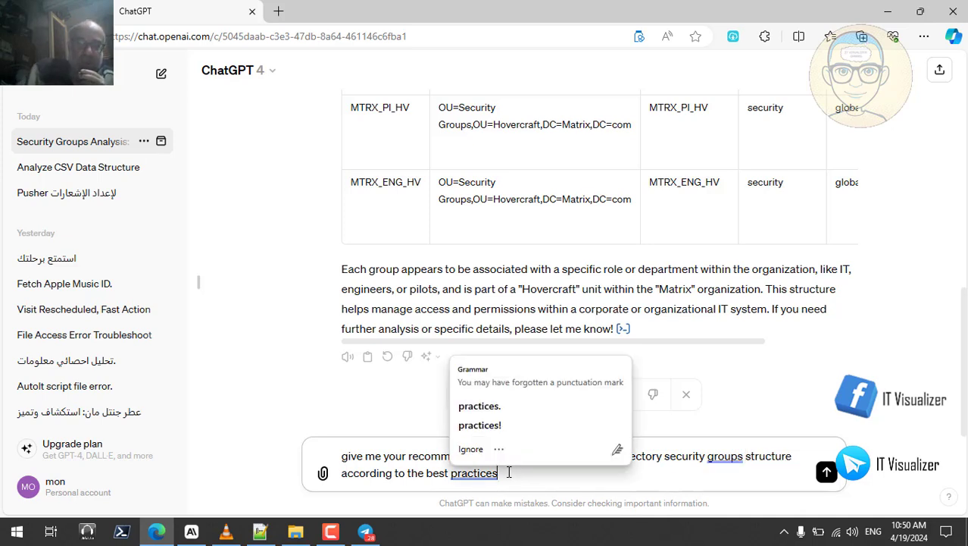
pyautogui.click(499, 426)
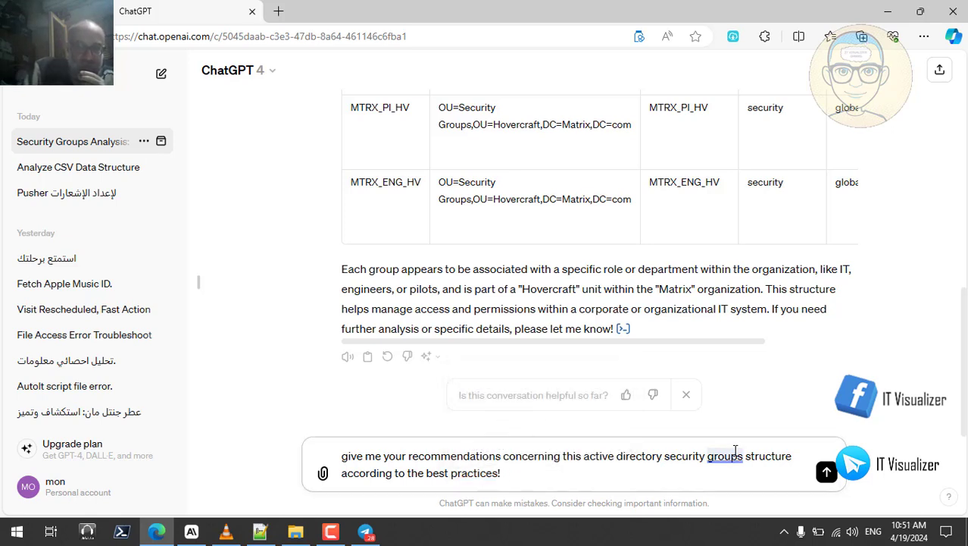
pyautogui.click(827, 472)
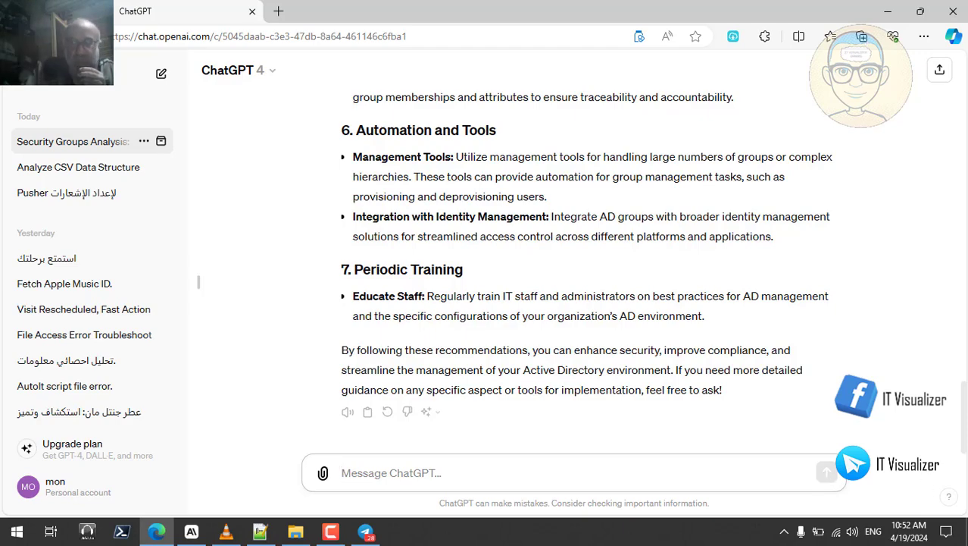
# - Read through ChatGPT's security group recommendations, from naming conventions and least privilege to periodic training and the closing paragraph
pyautogui.scroll(10, 964, 447)
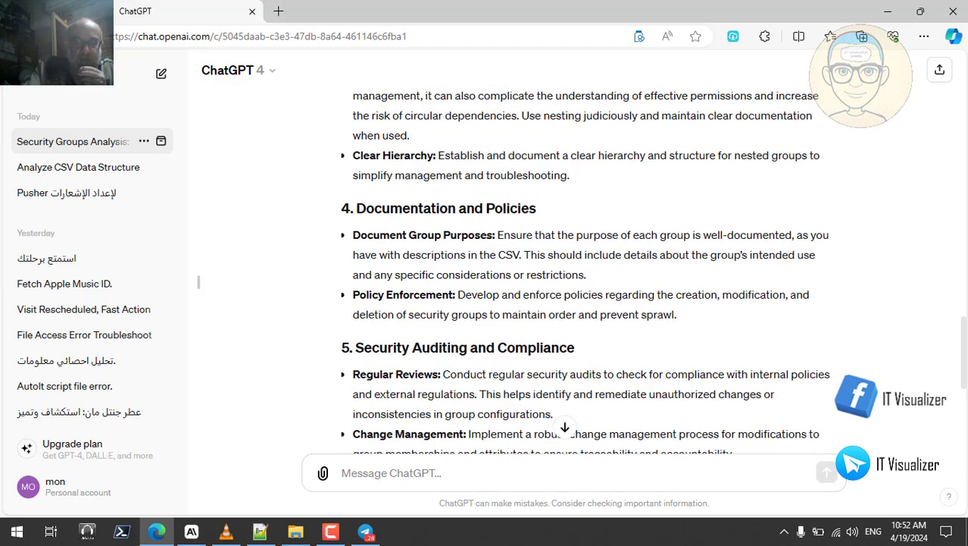
pyautogui.scroll(4, 653, 272)
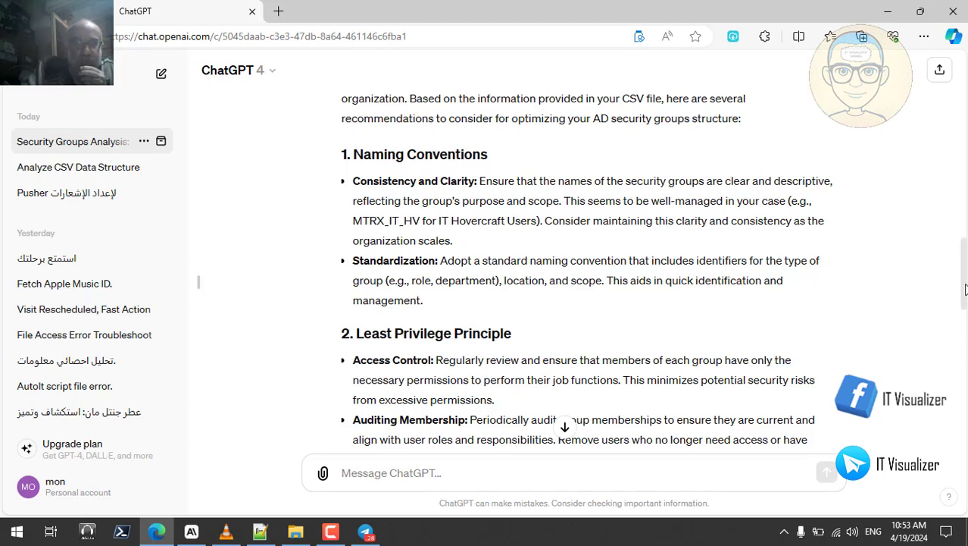
pyautogui.scroll(-1, 966, 299)
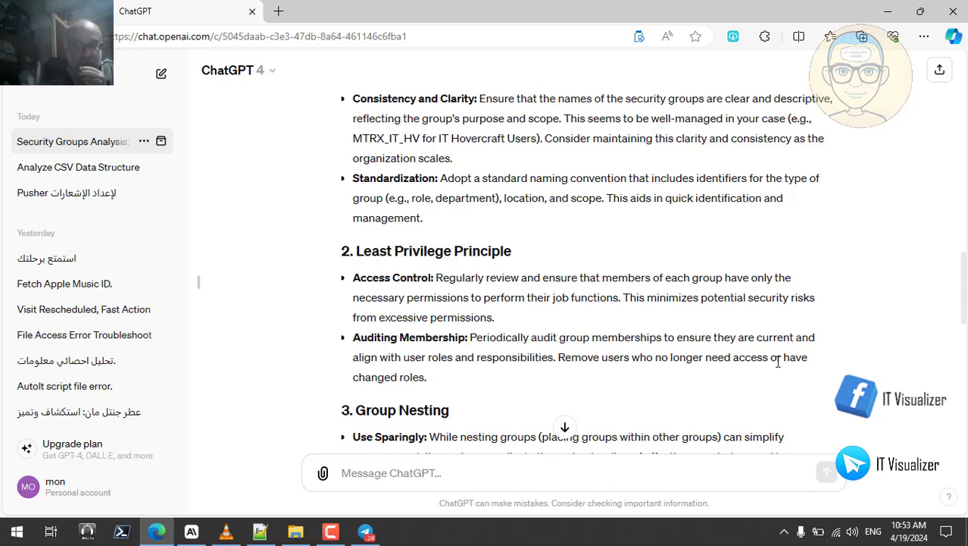
pyautogui.scroll(-1, 964, 316)
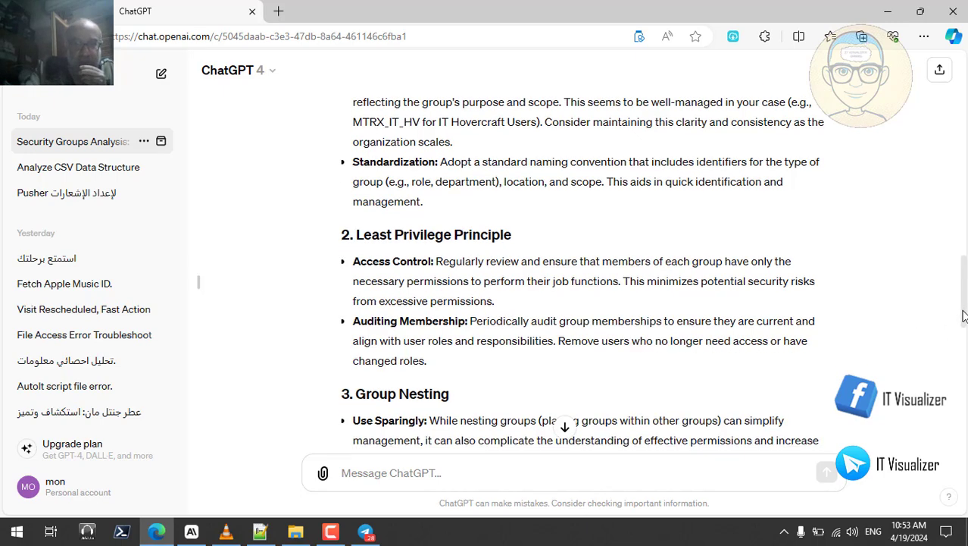
pyautogui.scroll(-2, 964, 316)
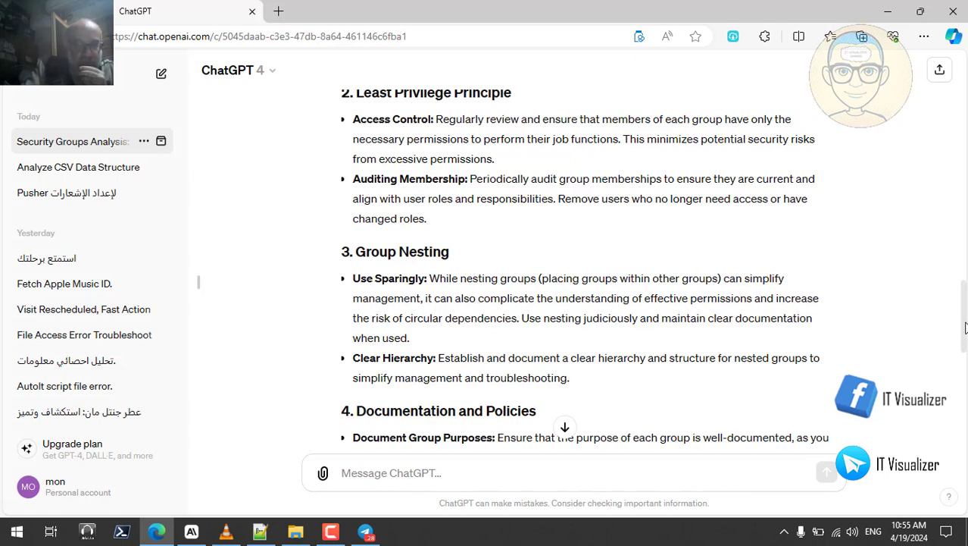
pyautogui.moveTo(966, 327); pyautogui.dragTo(966, 358)
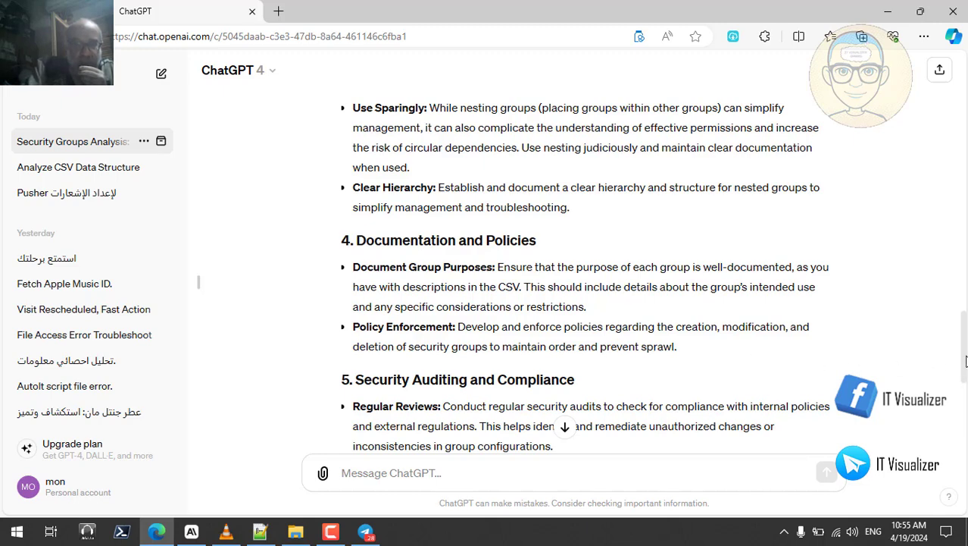
pyautogui.moveTo(964, 364); pyautogui.dragTo(964, 382)
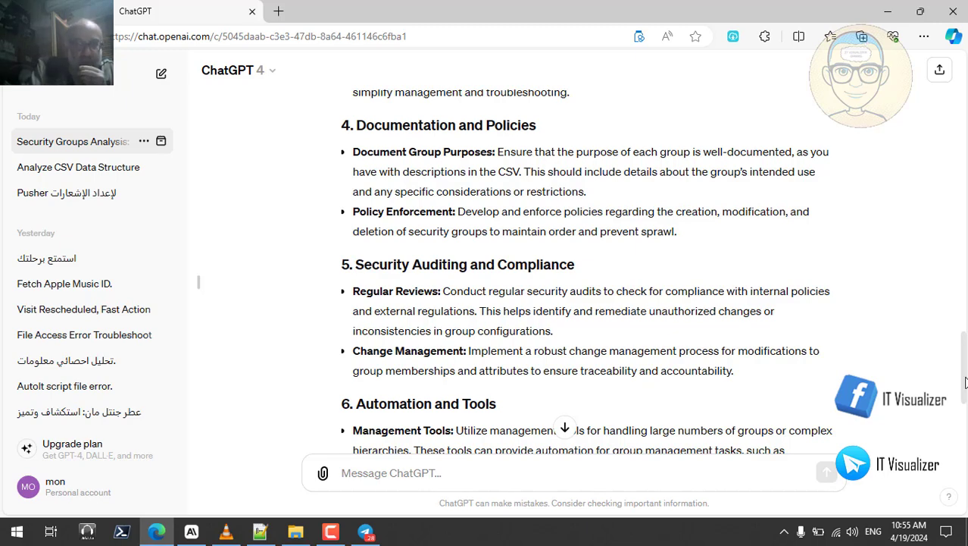
pyautogui.moveTo(966, 383); pyautogui.dragTo(965, 399)
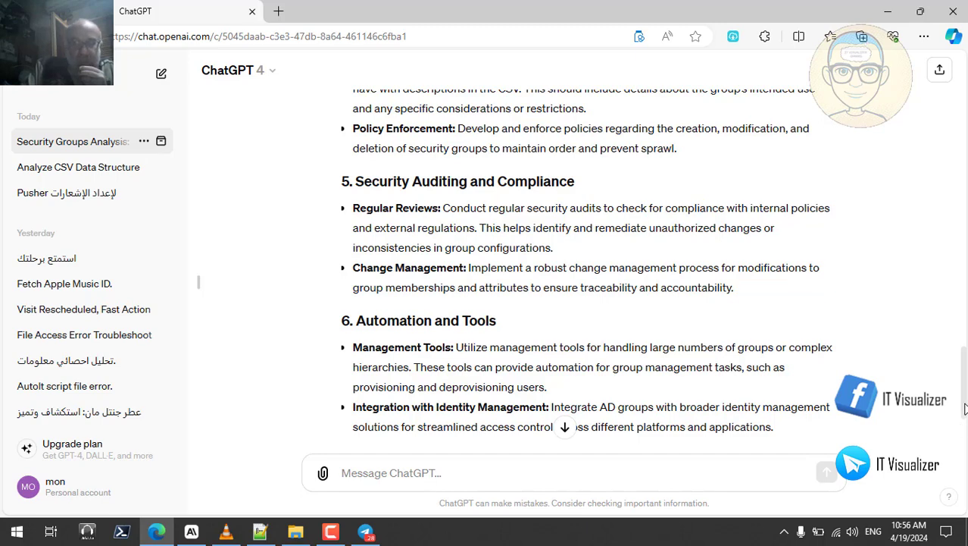
pyautogui.moveTo(964, 410); pyautogui.dragTo(964, 419)
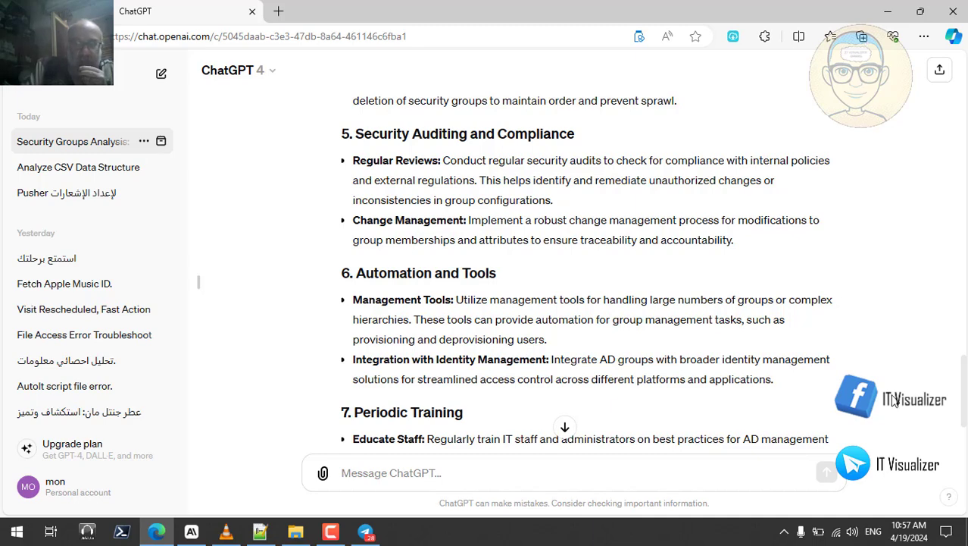
pyautogui.scroll(-1, 964, 392)
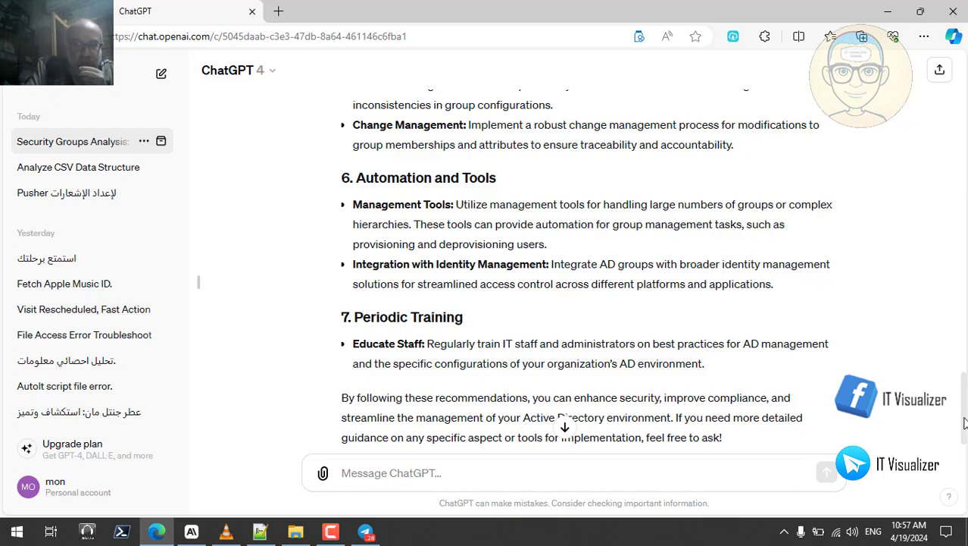
pyautogui.moveTo(964, 423); pyautogui.dragTo(966, 334)
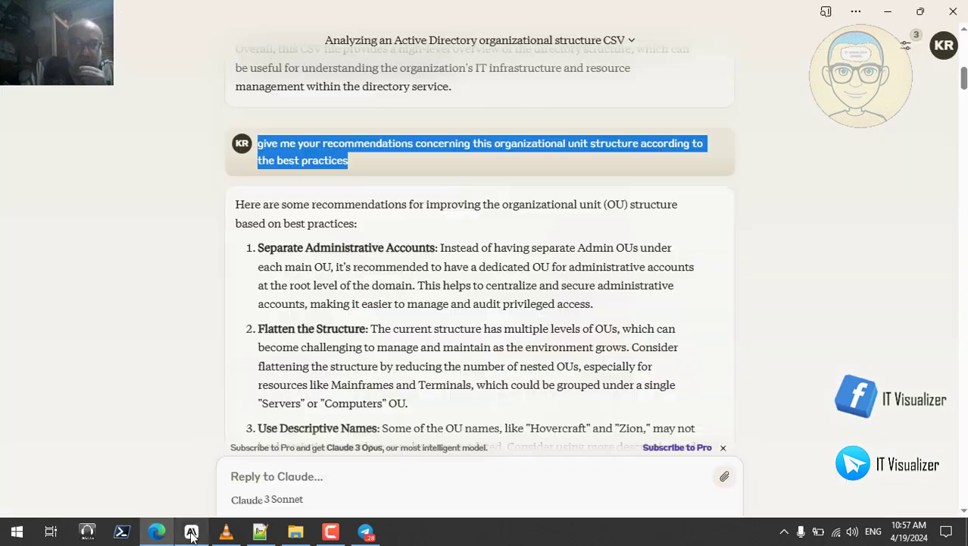
pyautogui.click(191, 532)
pyautogui.click(318, 476)
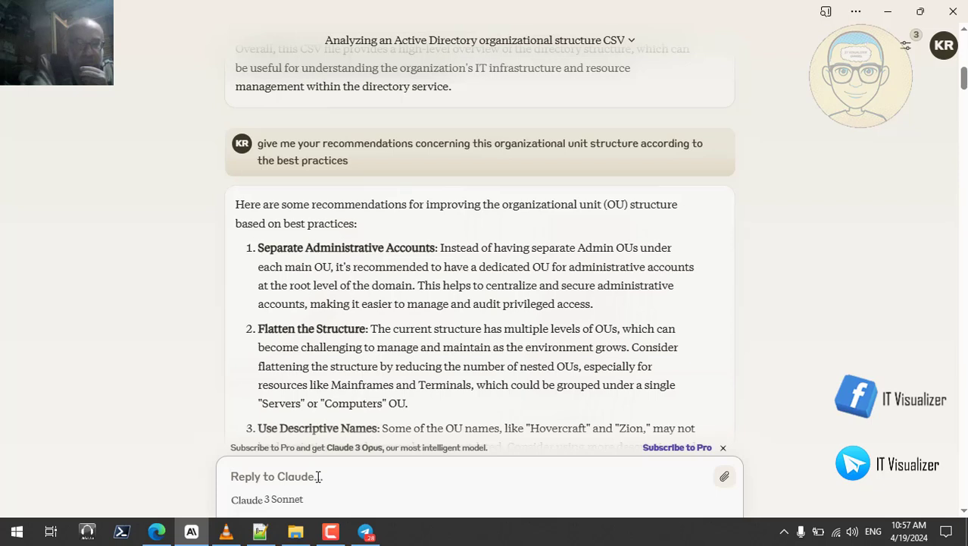
pyautogui.write('give me your recommendations concerning this organizational unit structure according to the best practices')
pyautogui.press('BackSpace')
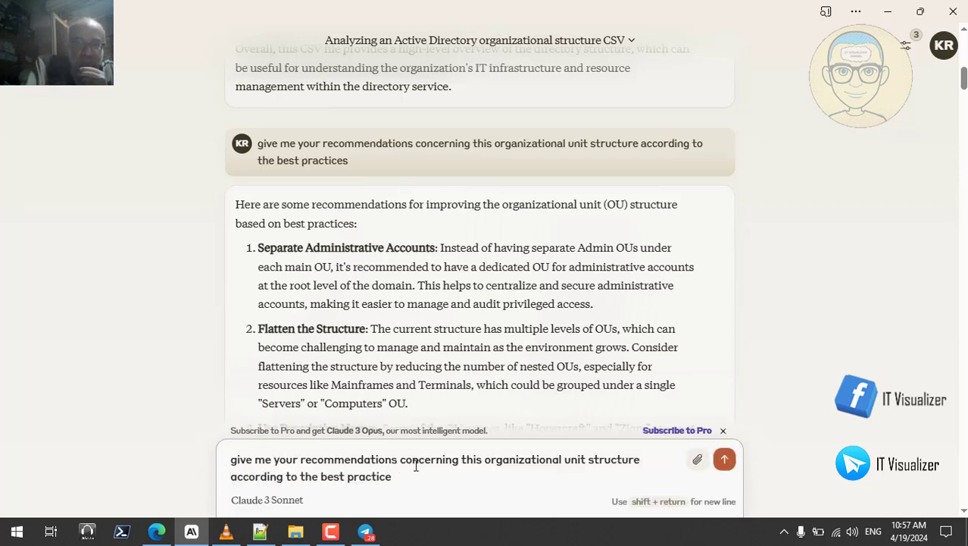
pyautogui.press('BackSpace')
pyautogui.press('BackSpace')
pyautogui.press('BackSpace')
pyautogui.press('BackSpace')
pyautogui.press('BackSpace')
pyautogui.press('BackSpace')
pyautogui.press('BackSpace')
pyautogui.press('BackSpace')
pyautogui.press('BackSpace')
pyautogui.press('BackSpace')
pyautogui.press('BackSpace')
pyautogui.press('BackSpace')
pyautogui.press('BackSpace')
pyautogui.press('BackSpace')
pyautogui.press('BackSpace')
pyautogui.press('BackSpace')
pyautogui.press('BackSpace')
pyautogui.press('BackSpace')
pyautogui.press('BackSpace')
pyautogui.press('BackSpace')
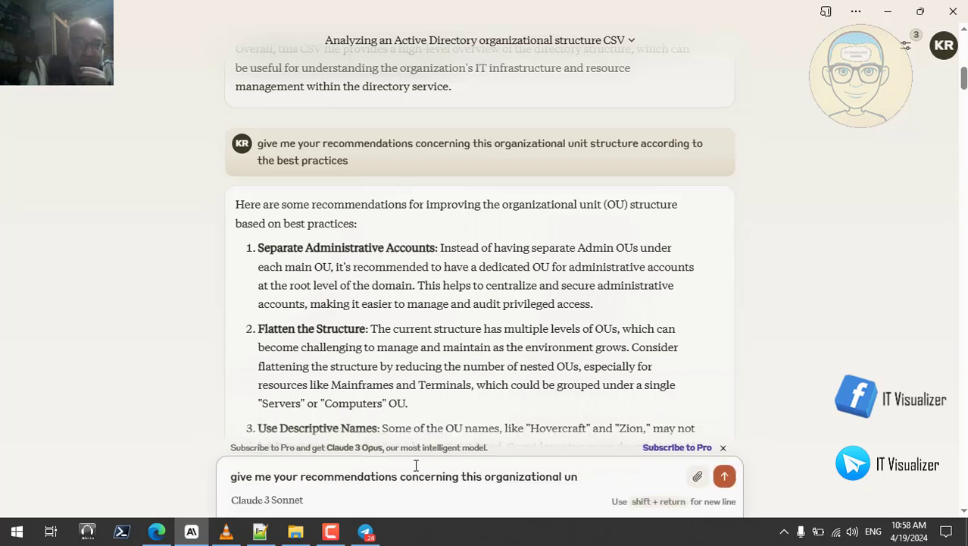
pyautogui.press('BackSpace')
pyautogui.press('BackSpace')
pyautogui.press('BackSpace')
pyautogui.press('BackSpace')
pyautogui.press('BackSpace')
pyautogui.press('BackSpace')
pyautogui.press('BackSpace')
pyautogui.press('BackSpace')
pyautogui.press('BackSpace')
pyautogui.press('BackSpace')
pyautogui.press('BackSpace')
pyautogui.press('BackSpace')
pyautogui.press('BackSpace')
pyautogui.press('BackSpace')
pyautogui.press('BackSpace')
pyautogui.press('BackSpace')
pyautogui.press('BackSpace')
pyautogui.press('BackSpace')
pyautogui.press('BackSpace')
pyautogui.press('BackSpace')
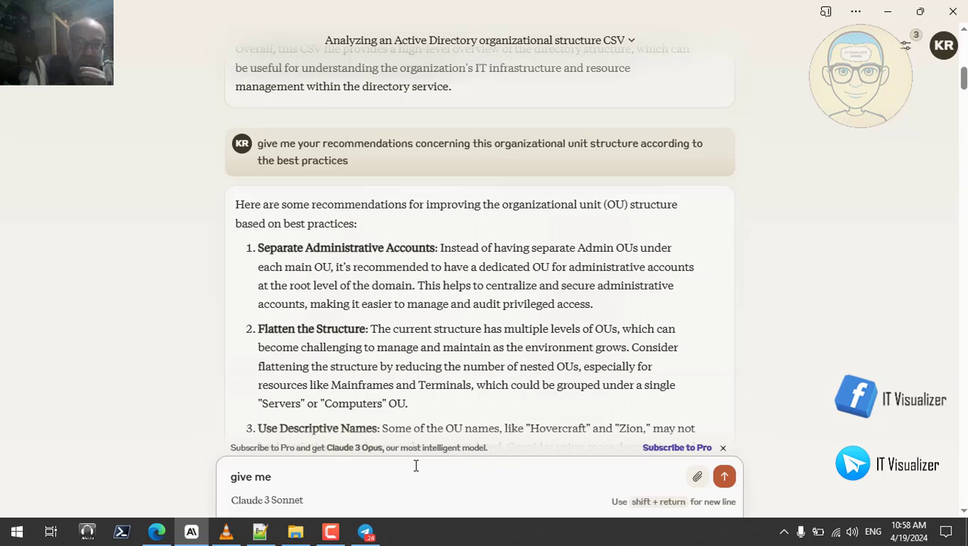
# - Copy the active directory security groups recommendations prompt from the ChatGPT conversation and send it in the Claude conversation
pyautogui.click(157, 531)
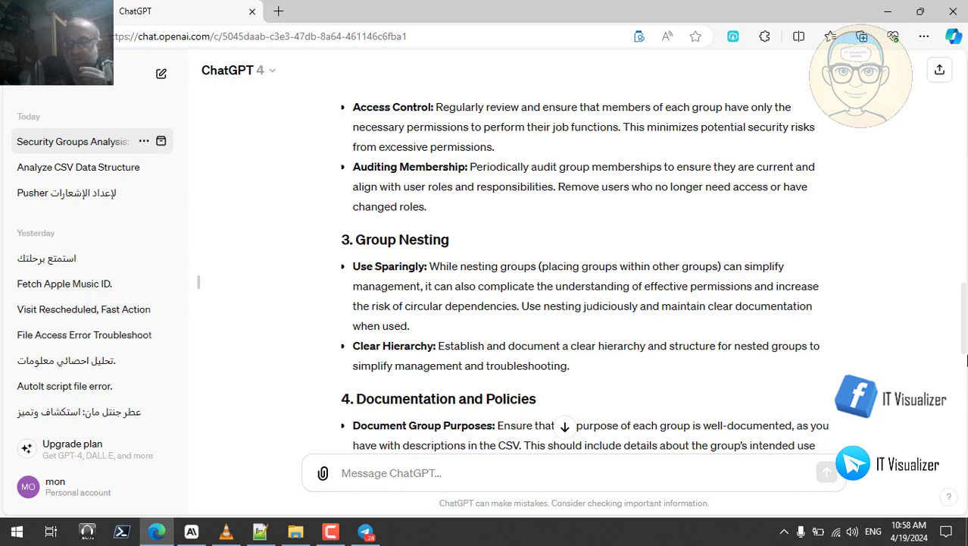
pyautogui.scroll(6, 966, 361)
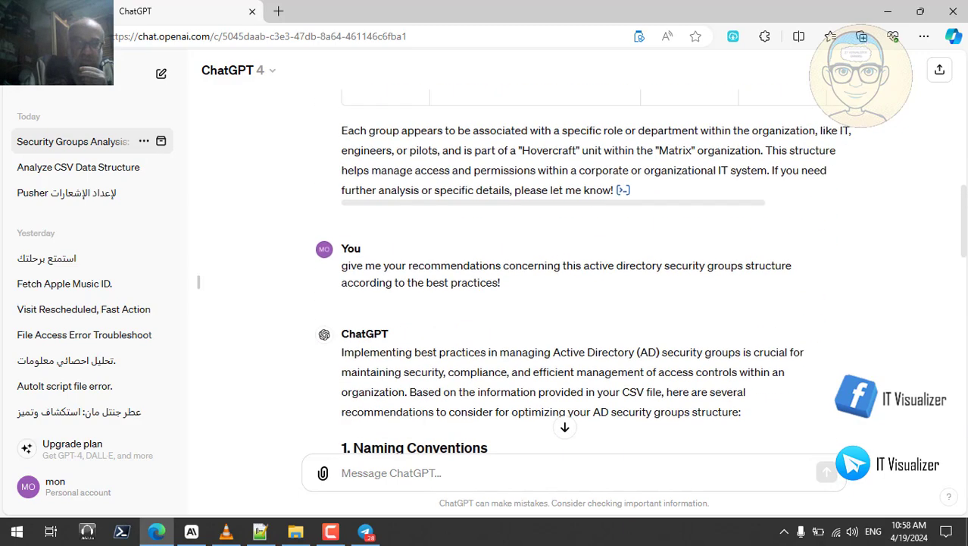
pyautogui.tripleClick(488, 312)
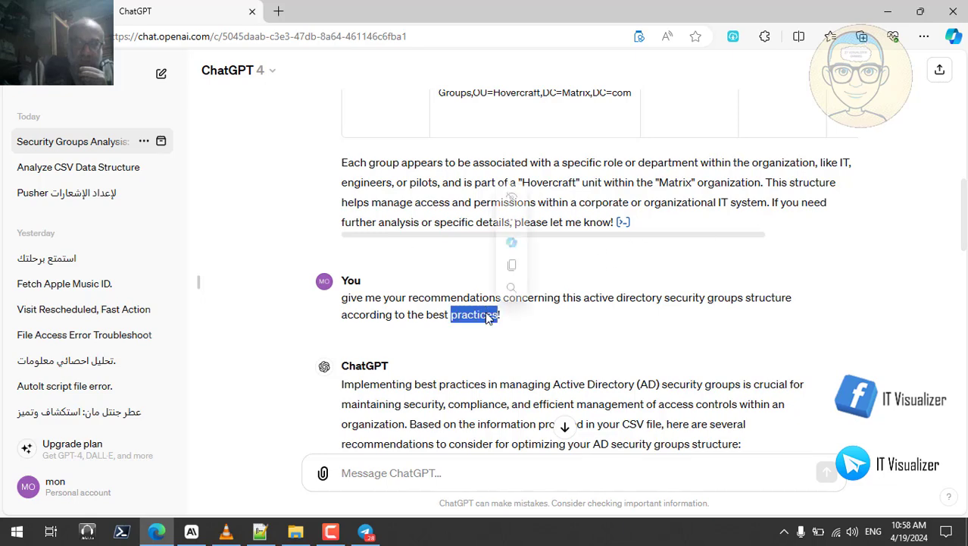
pyautogui.click(511, 266)
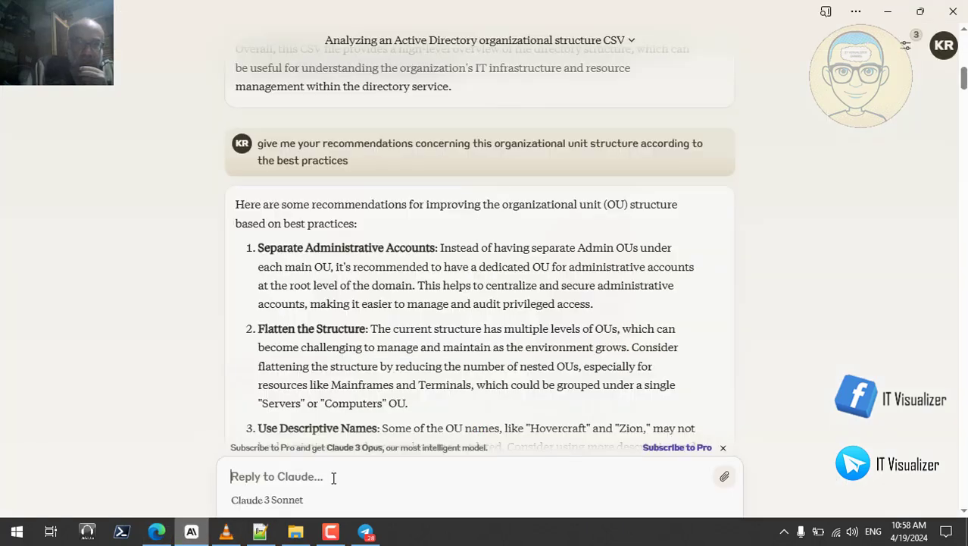
pyautogui.click(191, 531)
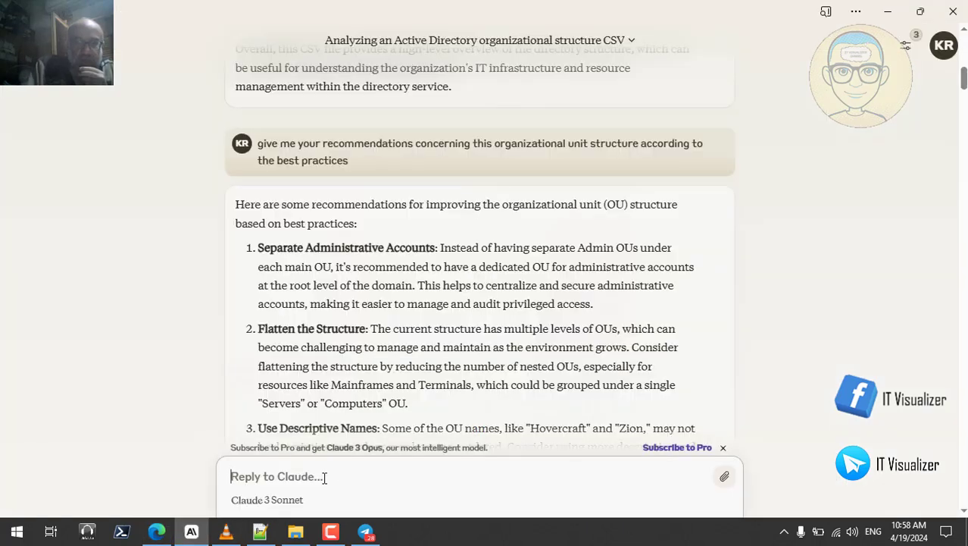
pyautogui.hotkey('ctrl', 'v')
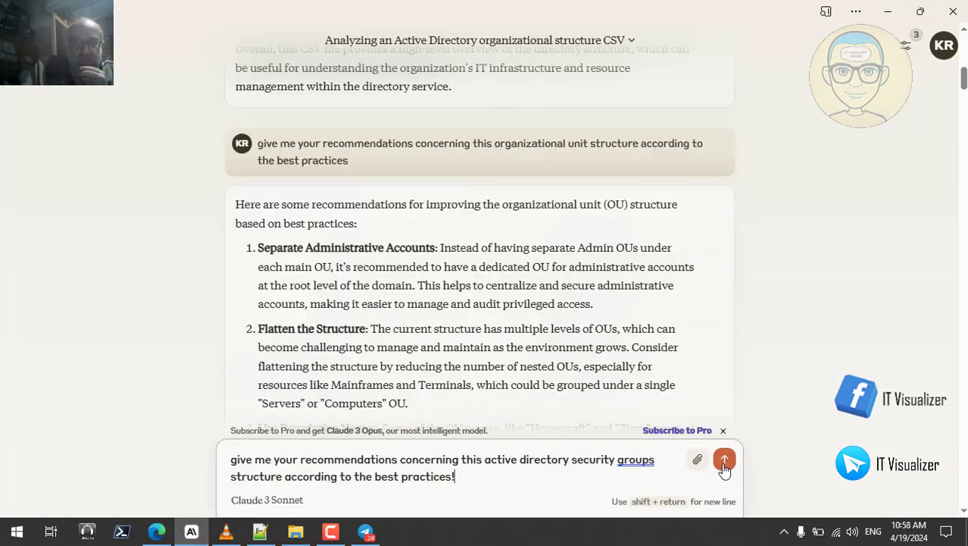
pyautogui.click(724, 460)
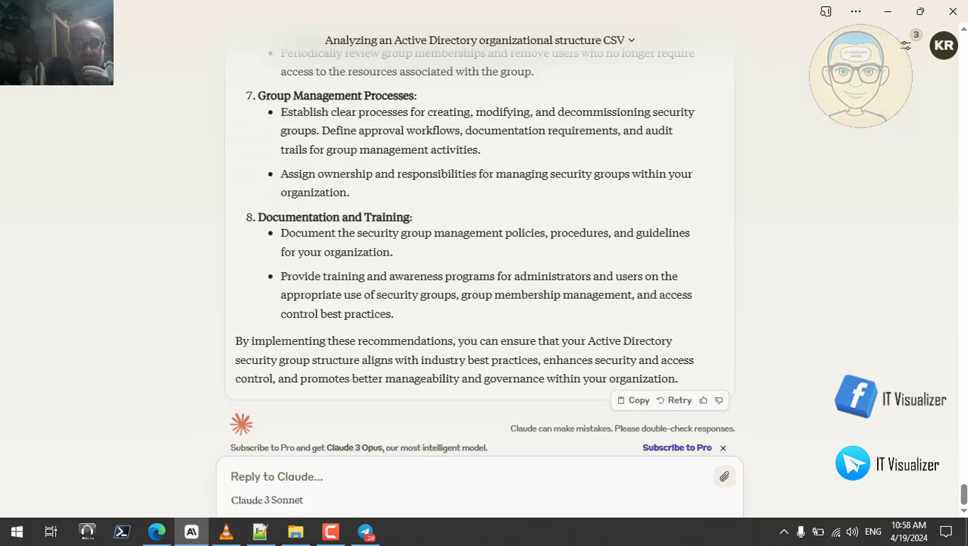
# - Copy the earlier prompt "review my csv file according to these recommendations and give steps to correct" from the Claude conversation and send it to ChatGPT
pyautogui.moveTo(961, 495); pyautogui.dragTo(965, 460)
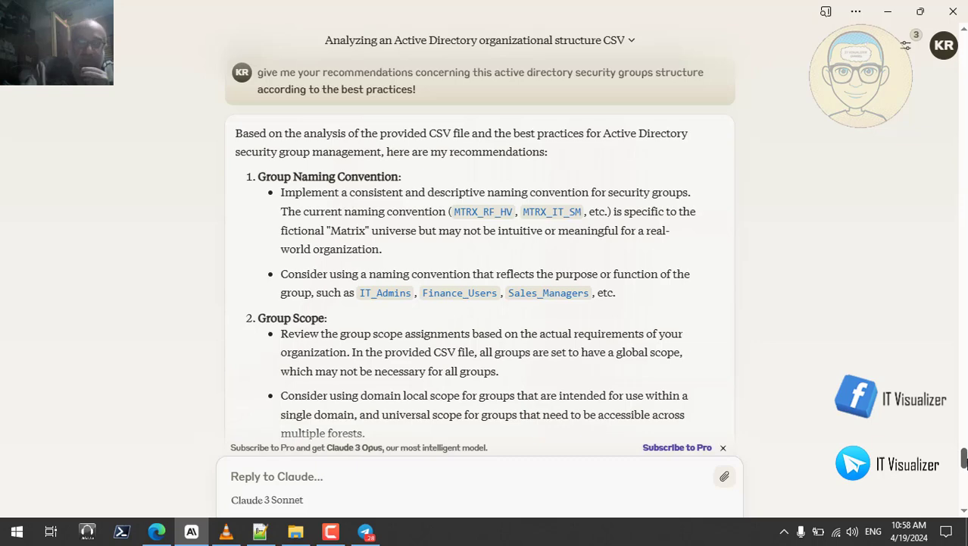
pyautogui.moveTo(965, 458); pyautogui.dragTo(963, 110)
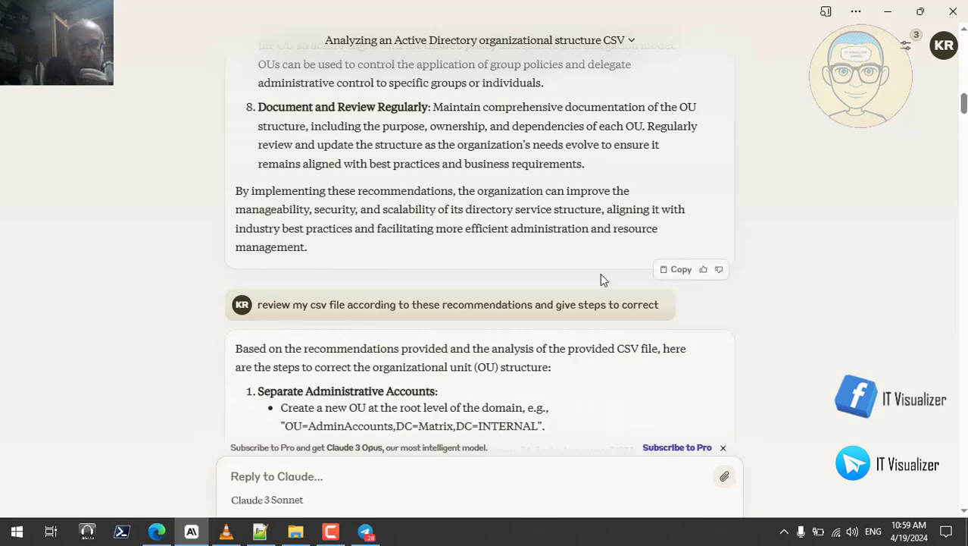
pyautogui.tripleClick(554, 304)
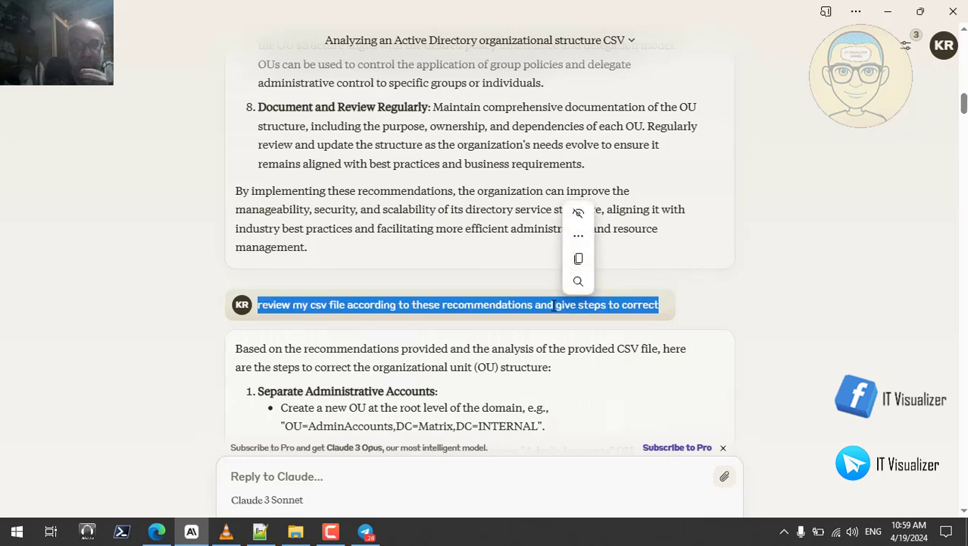
pyautogui.click(572, 258)
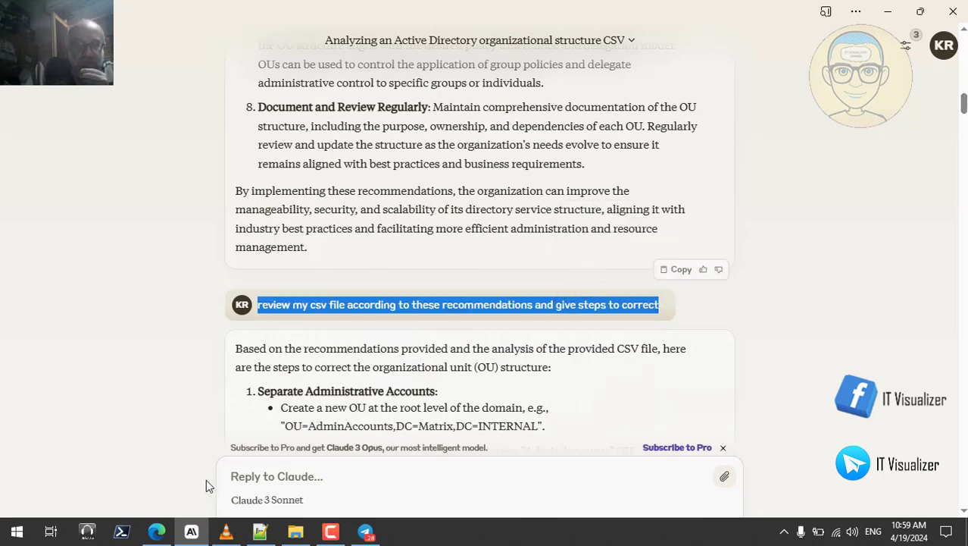
pyautogui.click(156, 532)
pyautogui.click(383, 469)
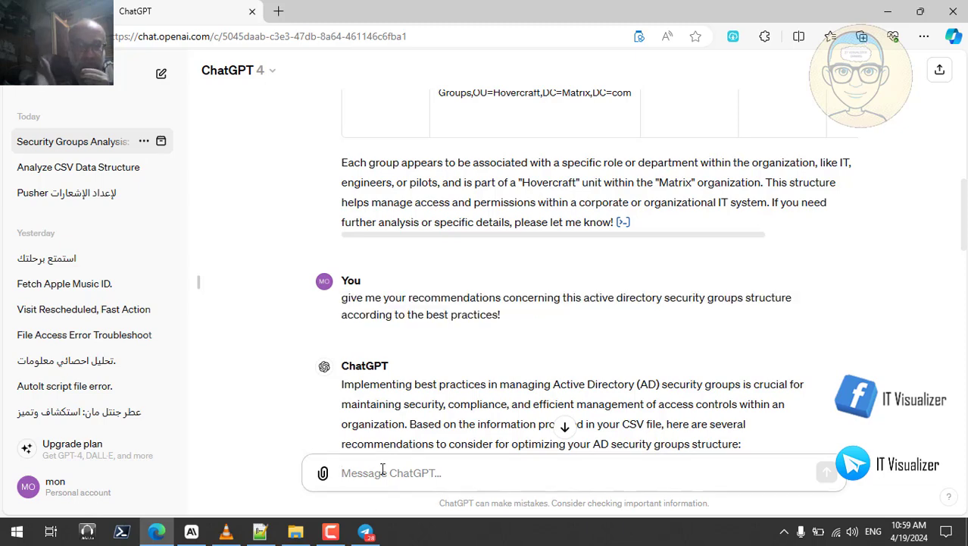
pyautogui.hotkey('ctrl', 'v')
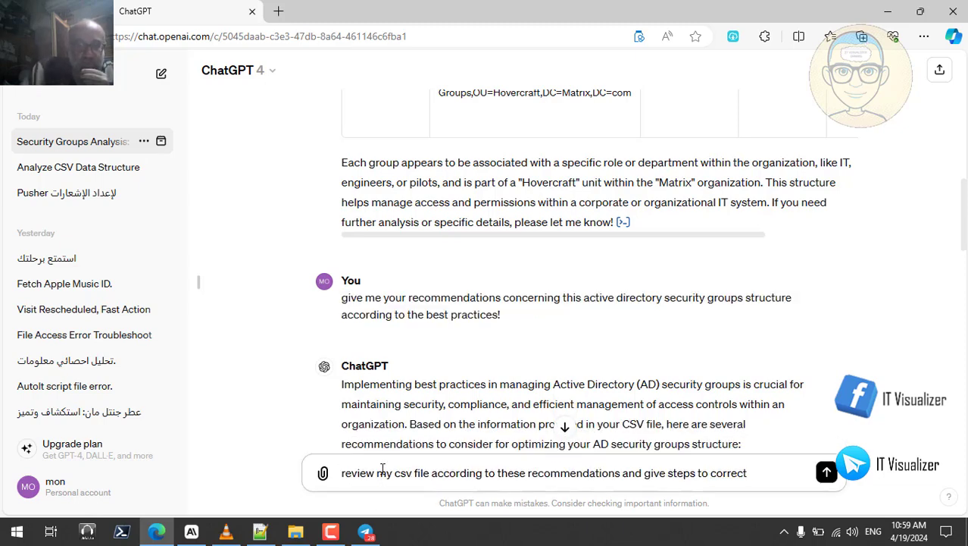
pyautogui.click(826, 473)
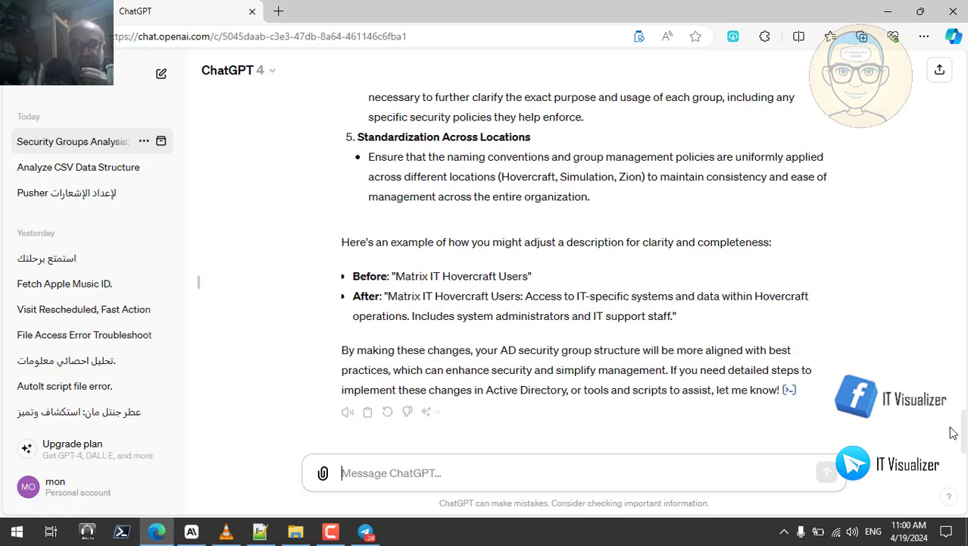
# - Read through ChatGPT's CSV review, from the key areas and findings to the recommendations for correction and the example description
pyautogui.scroll(3, 961, 435)
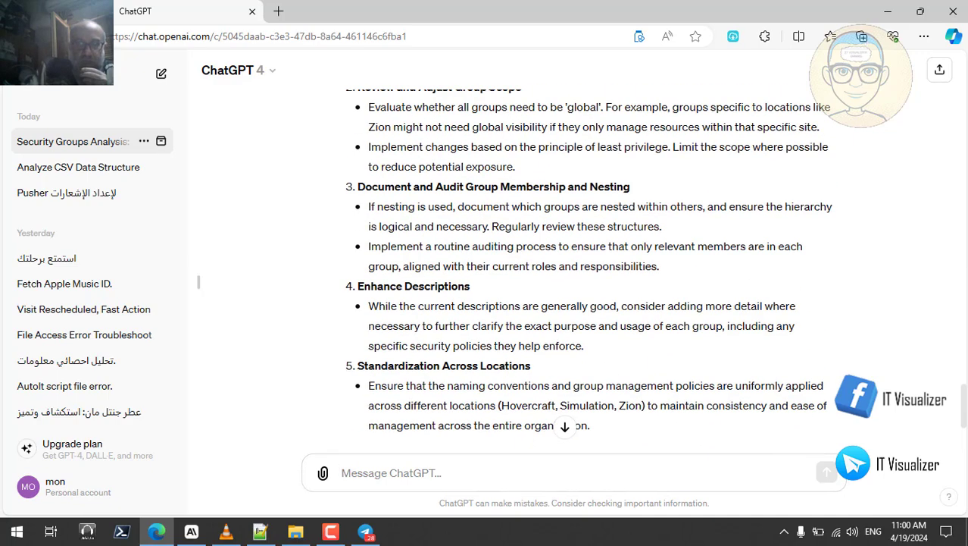
pyautogui.scroll(6, 576, 272)
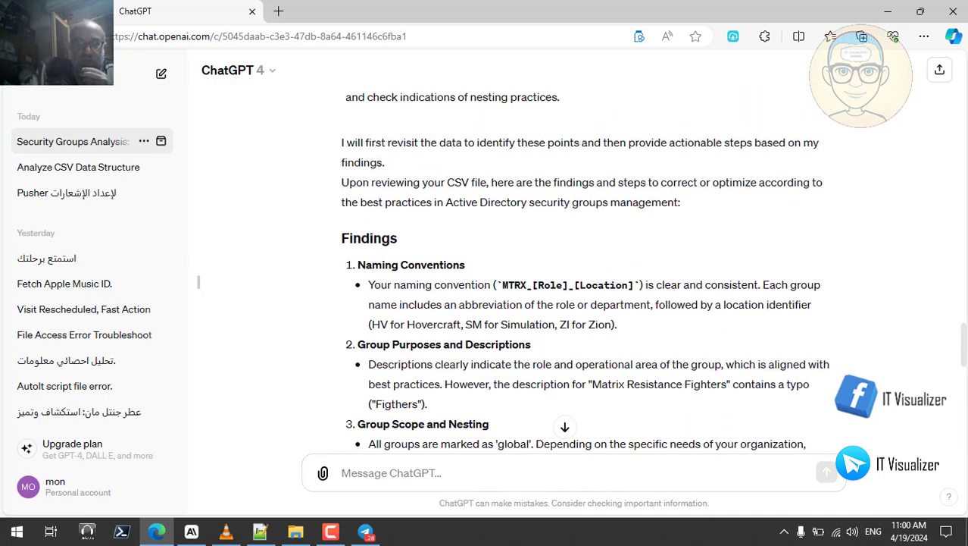
pyautogui.scroll(3, 576, 266)
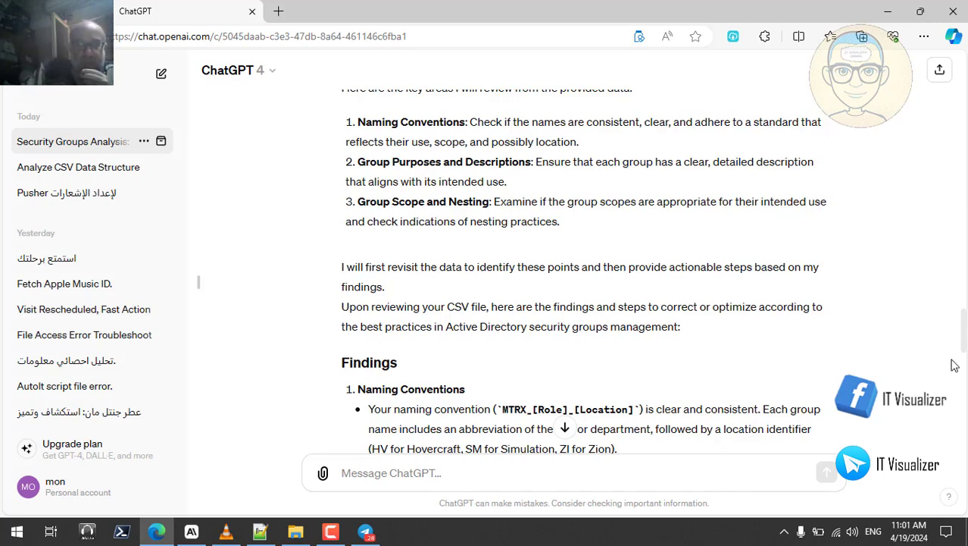
pyautogui.scroll(-2, 963, 350)
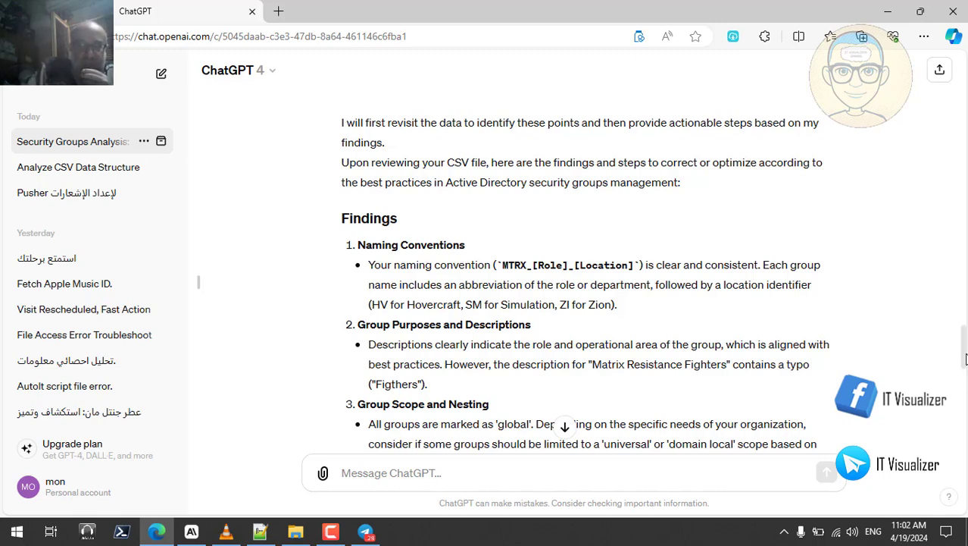
pyautogui.moveTo(964, 358); pyautogui.dragTo(965, 373)
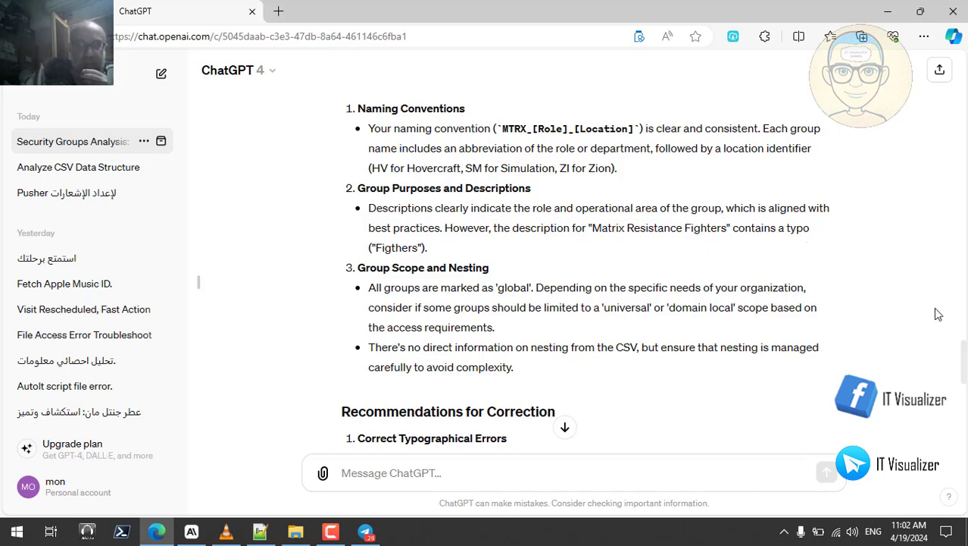
pyautogui.moveTo(964, 365); pyautogui.dragTo(964, 390)
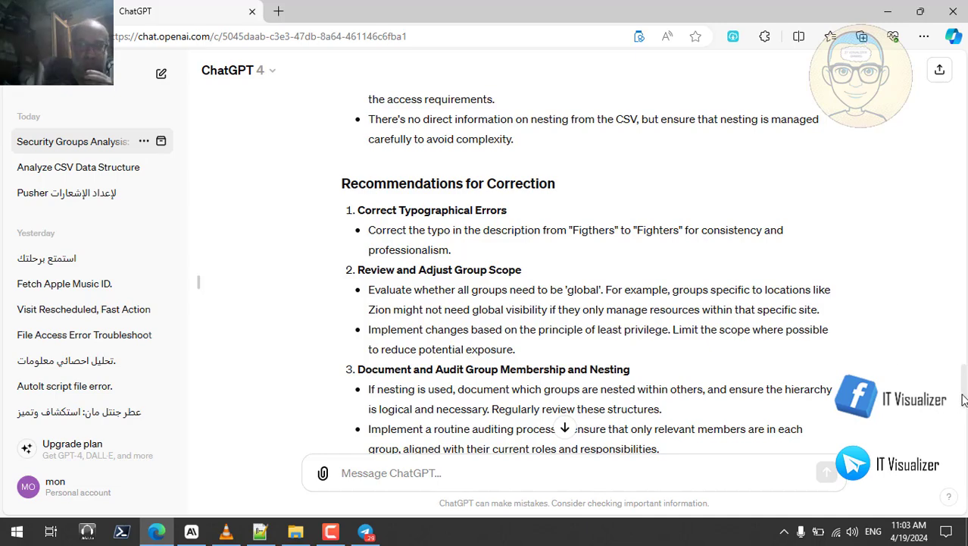
pyautogui.moveTo(964, 400); pyautogui.dragTo(963, 412)
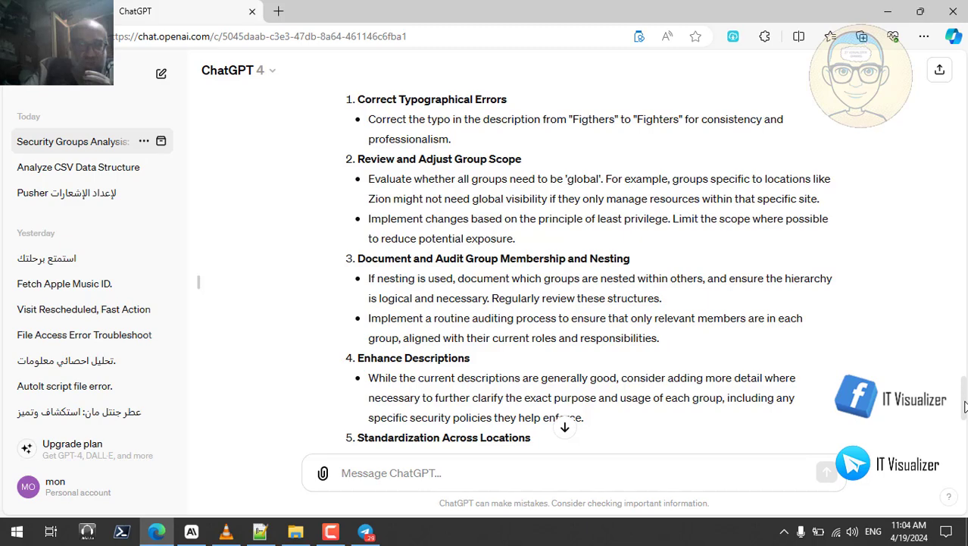
pyautogui.scroll(-1, 712, 377)
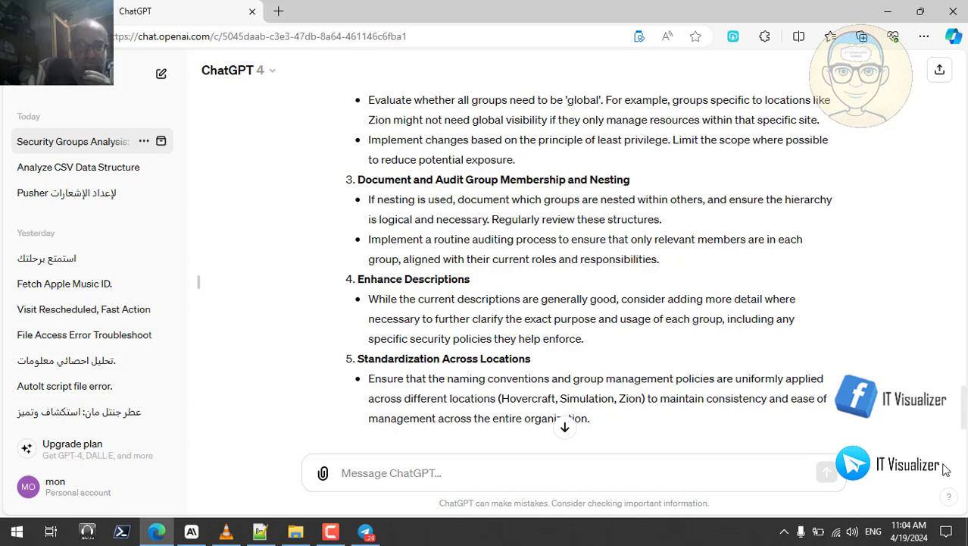
pyautogui.moveTo(964, 421); pyautogui.dragTo(964, 433)
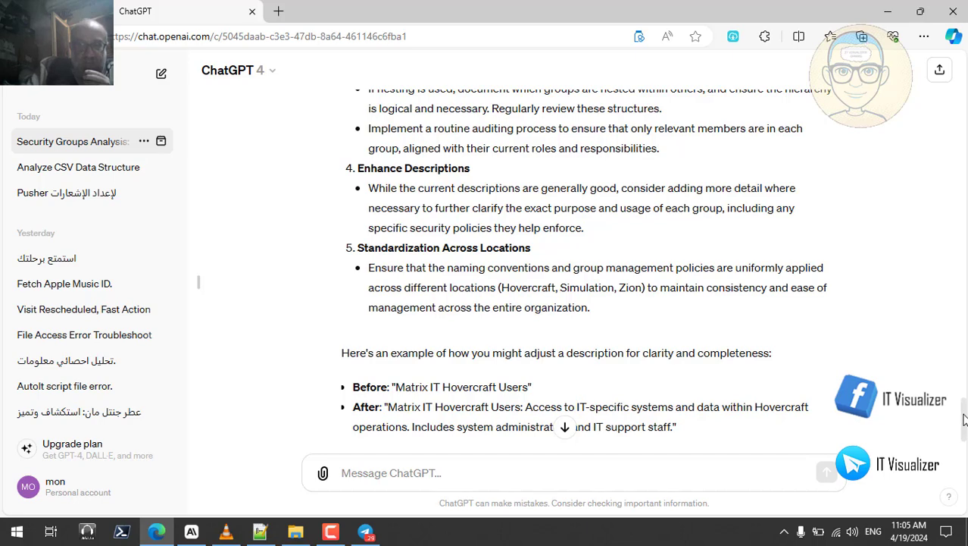
pyautogui.scroll(-1, 963, 427)
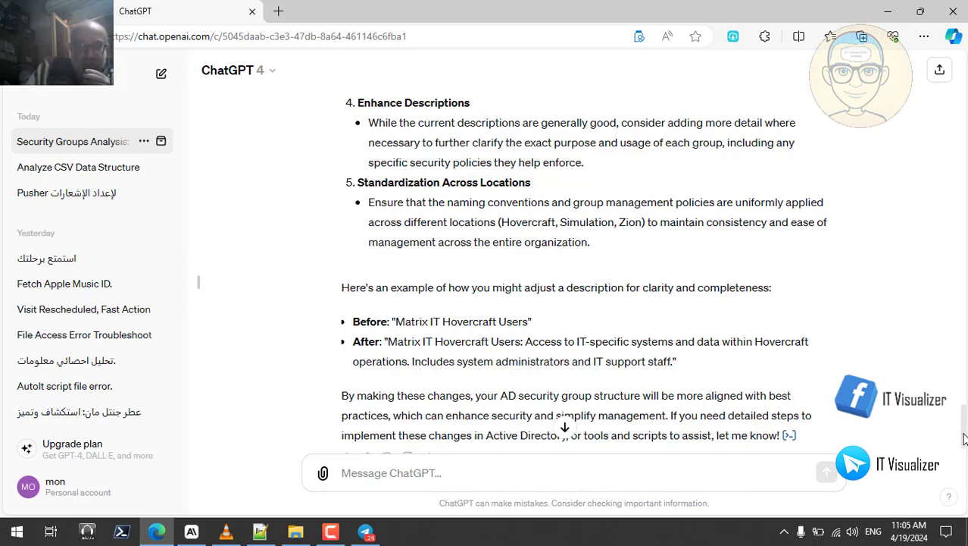
pyautogui.scroll(5, 965, 426)
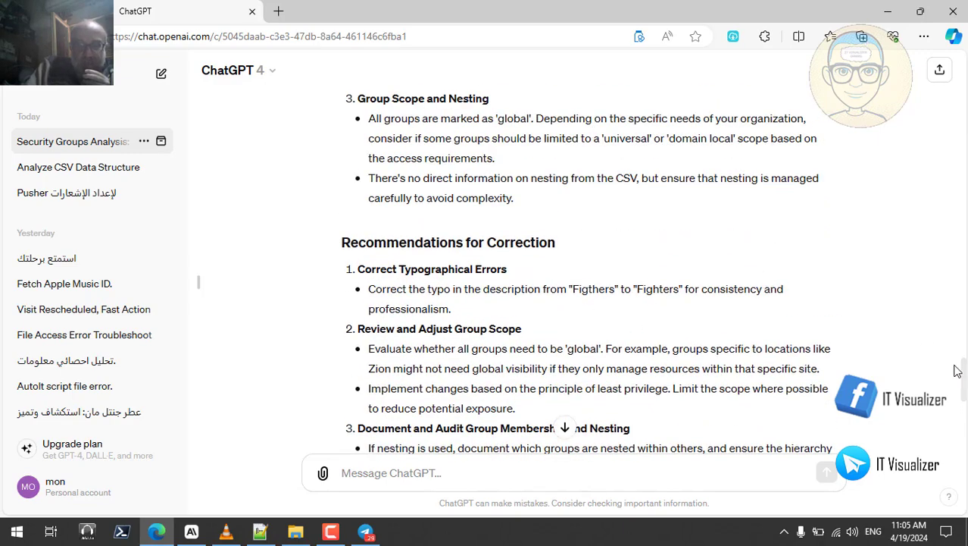
pyautogui.scroll(3, 965, 385)
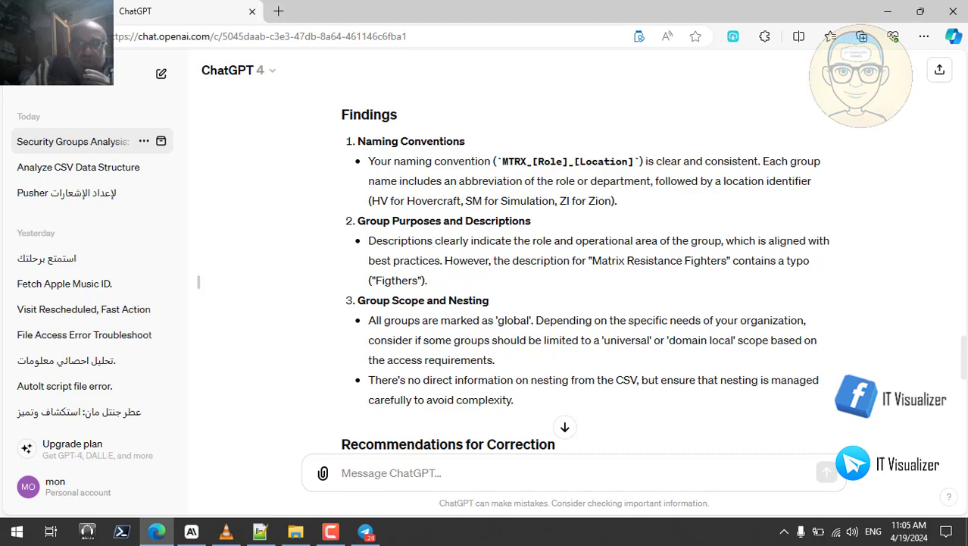
pyautogui.moveTo(964, 355); pyautogui.dragTo(964, 438)
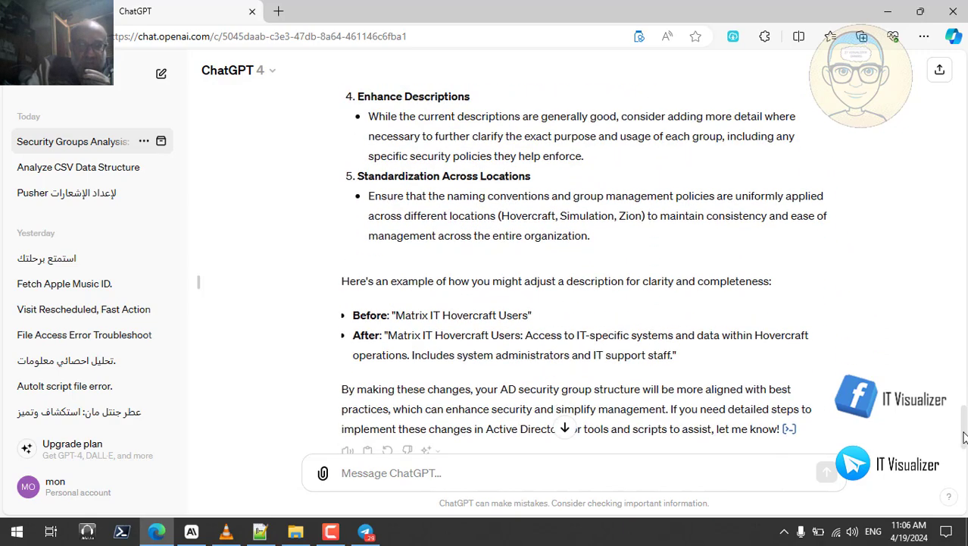
pyautogui.moveTo(964, 438); pyautogui.dragTo(964, 438)
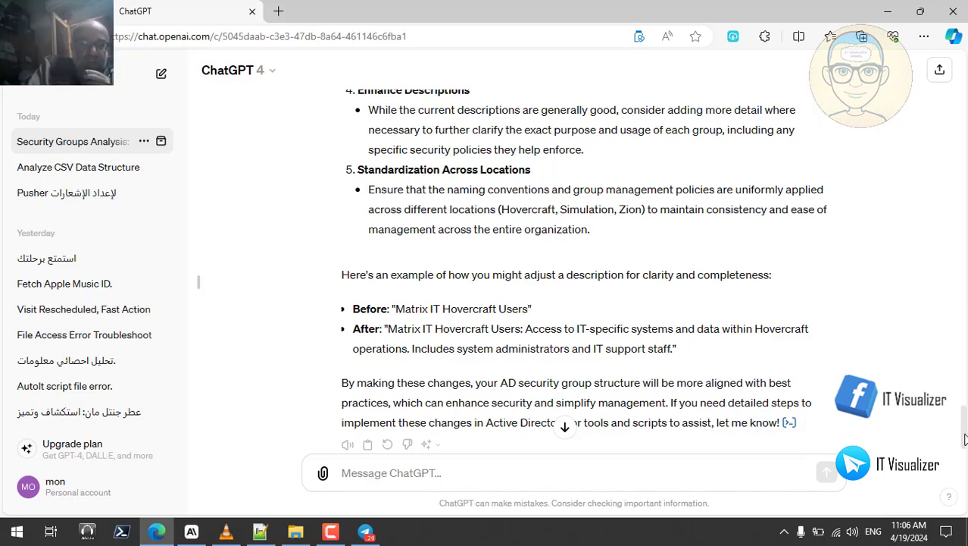
# - Copy the prompt "review my csv file according to these recommendations and give steps to correct" from ChatGPT and send it in the Claude conversation
pyautogui.scroll(10, 965, 440)
pyautogui.scroll(8, 965, 439)
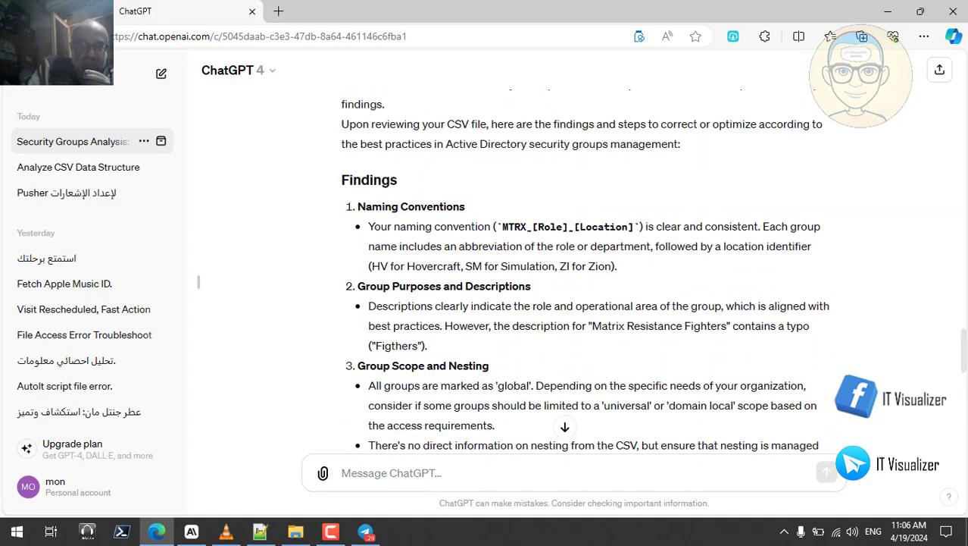
pyautogui.scroll(-3, 964, 440)
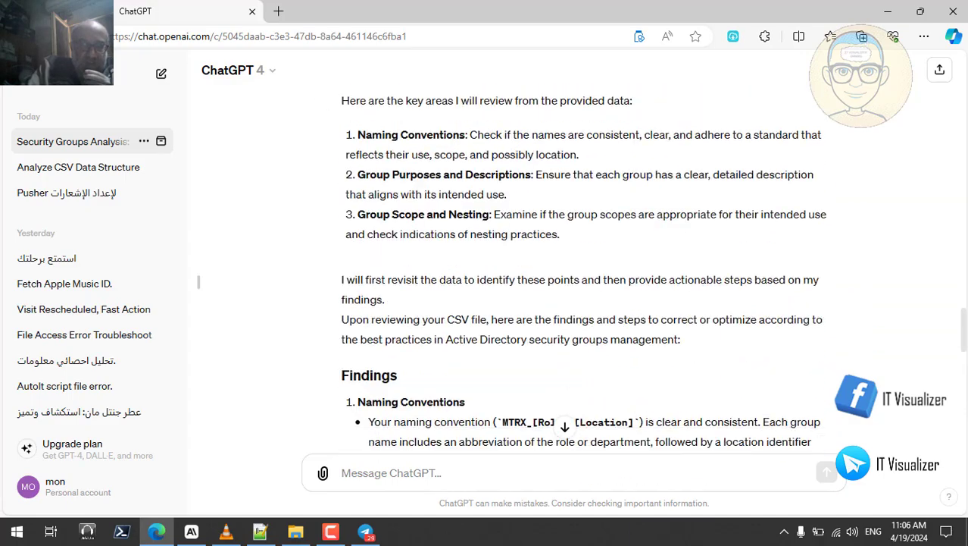
pyautogui.scroll(4, 965, 440)
pyautogui.scroll(1, 626, 165)
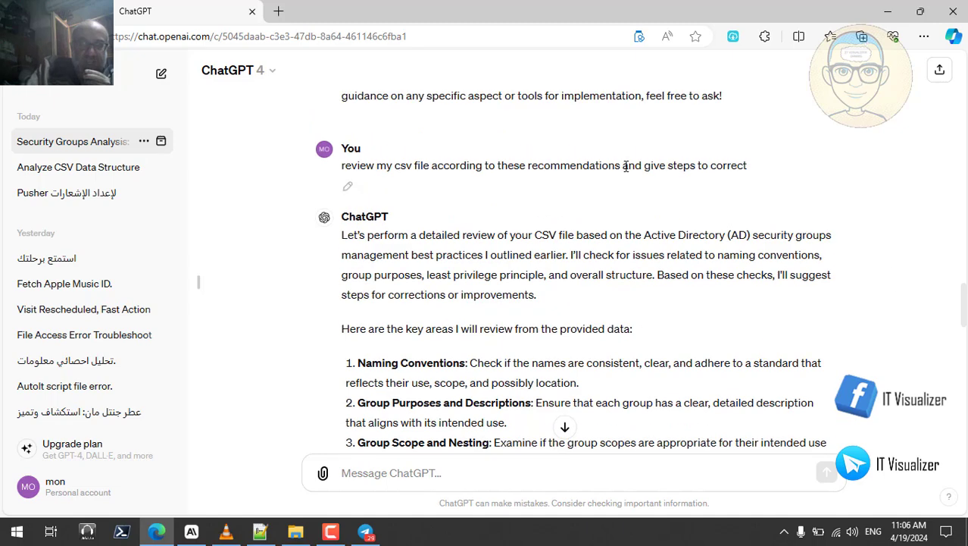
pyautogui.tripleClick(603, 166)
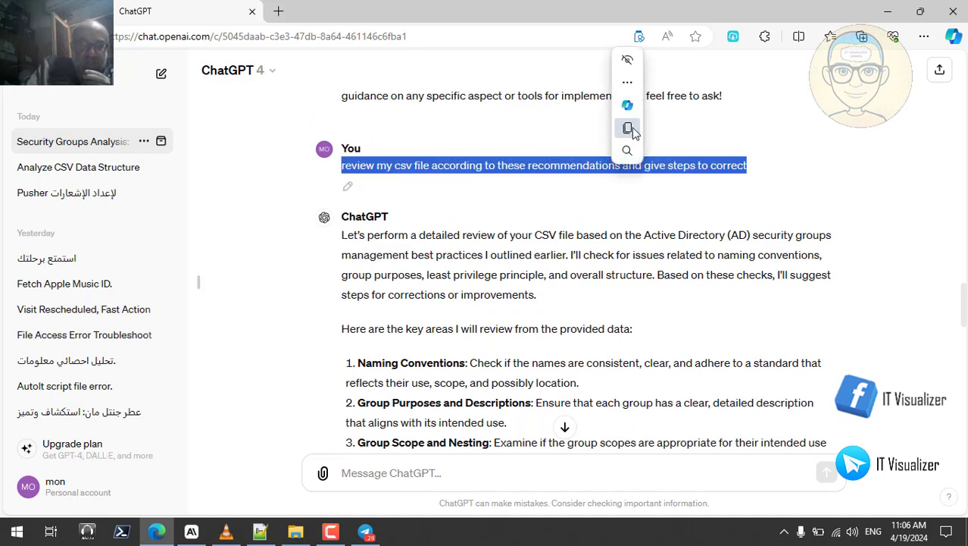
pyautogui.click(629, 128)
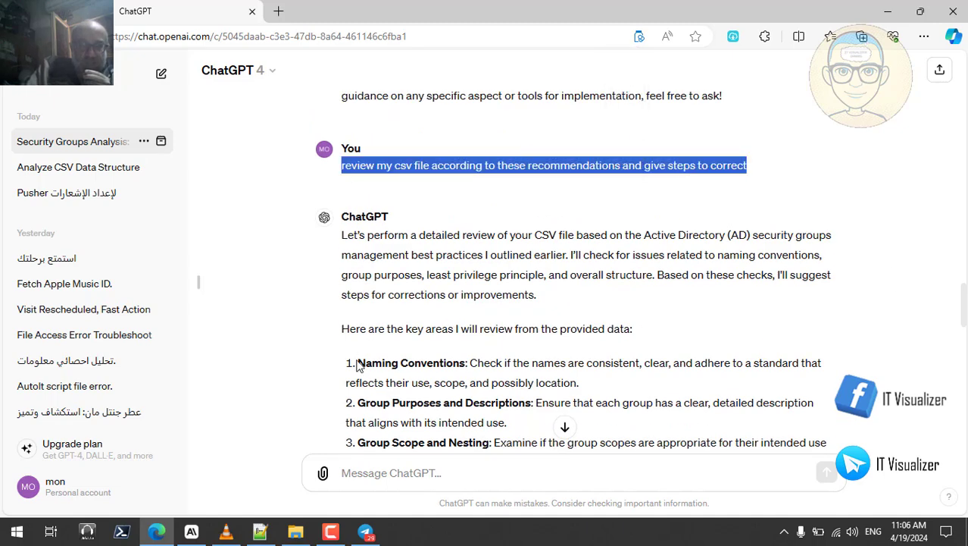
pyautogui.click(191, 532)
pyautogui.click(337, 470)
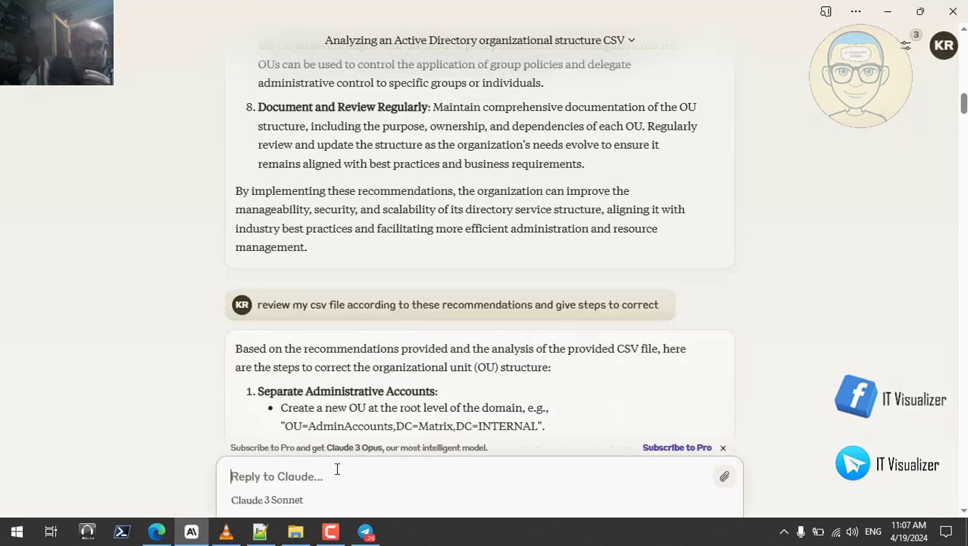
pyautogui.hotkey('ctrl', 'v')
pyautogui.press('Return')
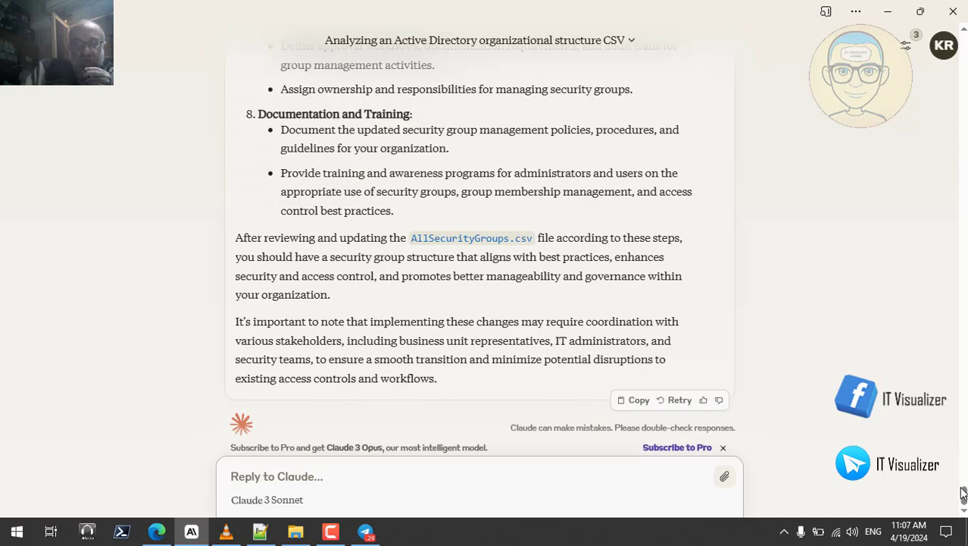
# - Read through Claude's steps for correcting the security groups CSV, from the group naming convention to documentation and training and the closing notes
pyautogui.moveTo(963, 493); pyautogui.dragTo(964, 462)
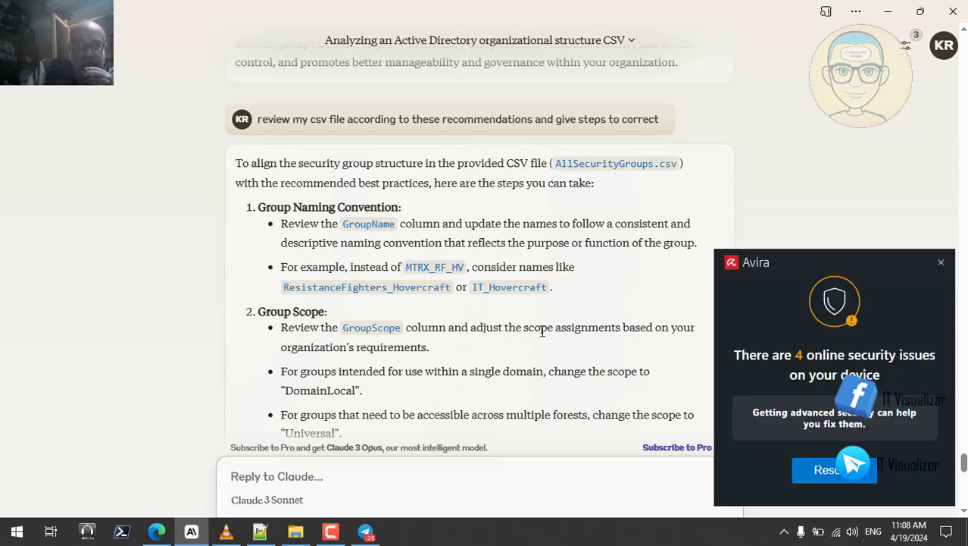
pyautogui.click(941, 265)
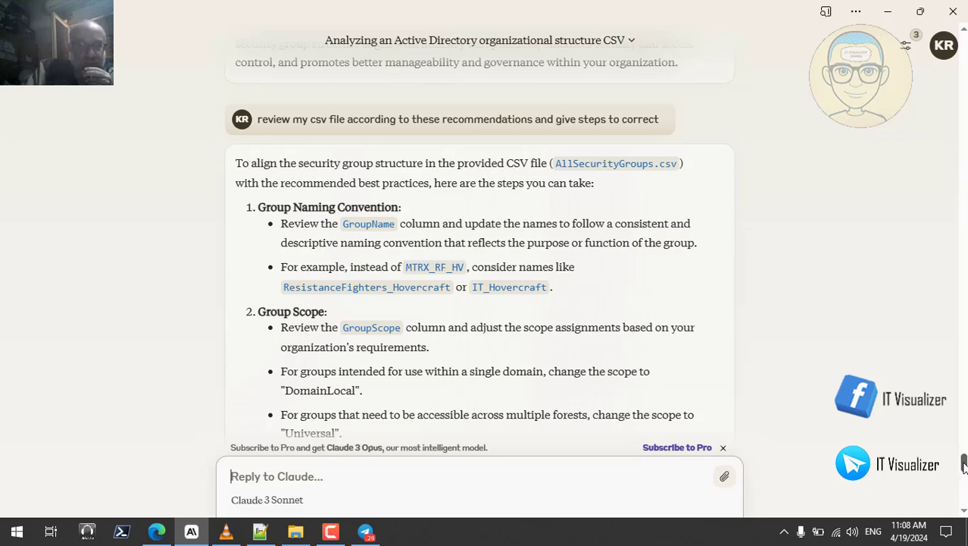
pyautogui.scroll(-1, 964, 466)
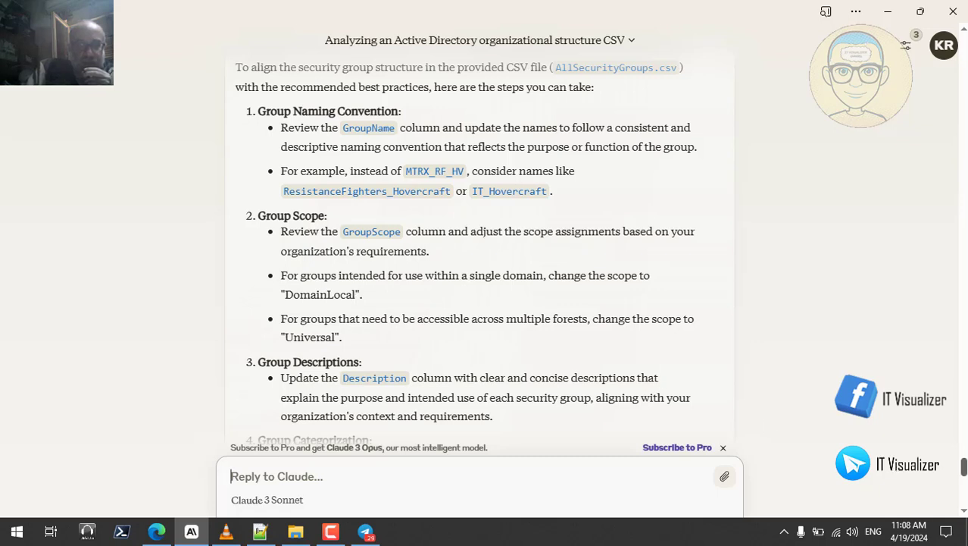
pyautogui.scroll(-2, 964, 469)
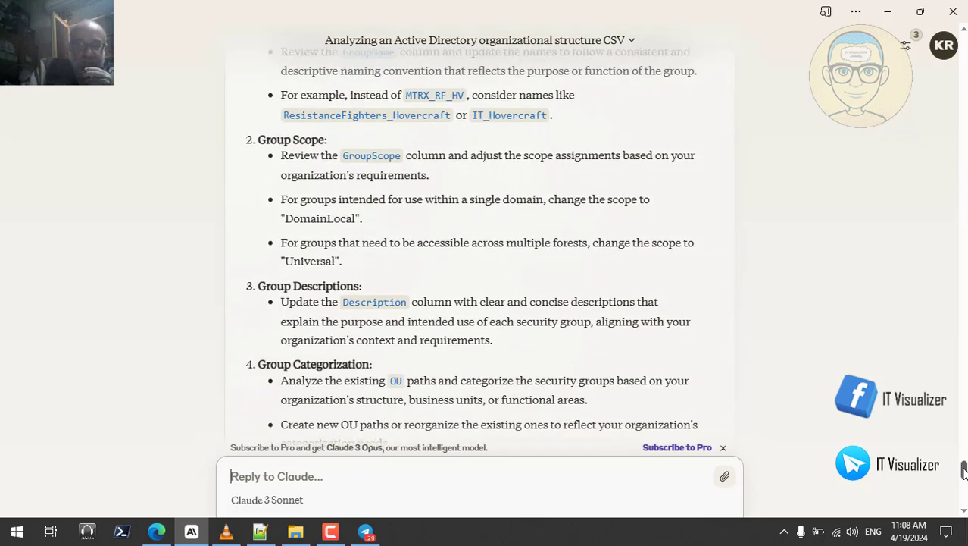
pyautogui.scroll(-1, 963, 470)
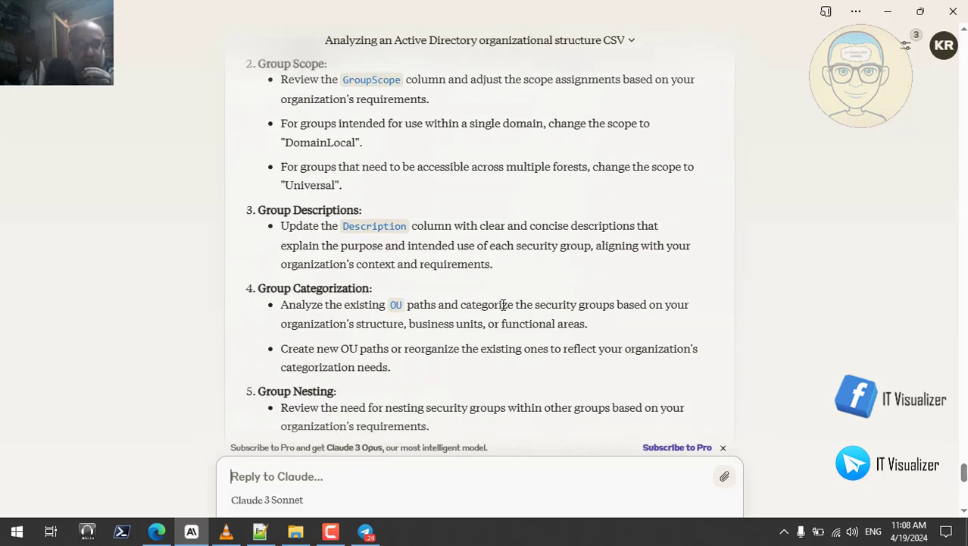
pyautogui.doubleClick(429, 260)
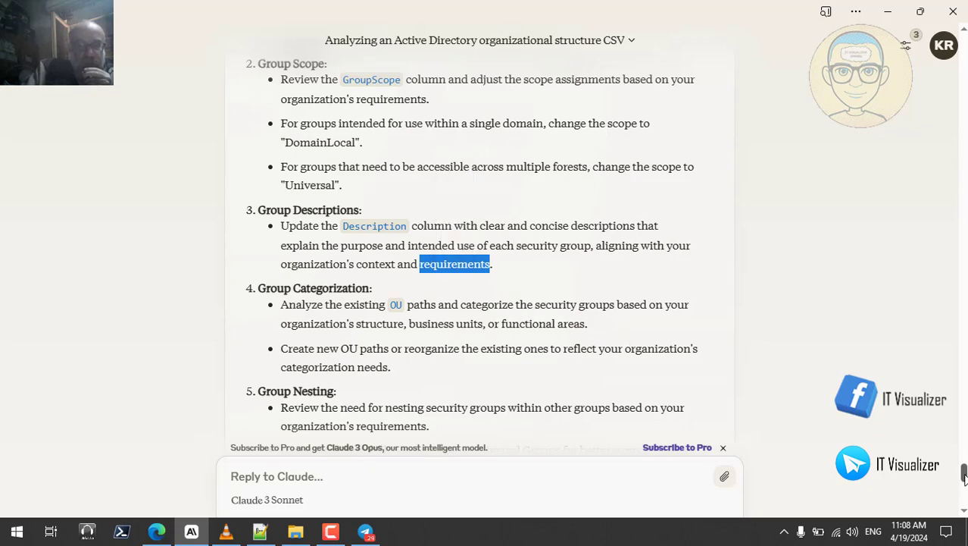
pyautogui.moveTo(964, 475); pyautogui.dragTo(965, 483)
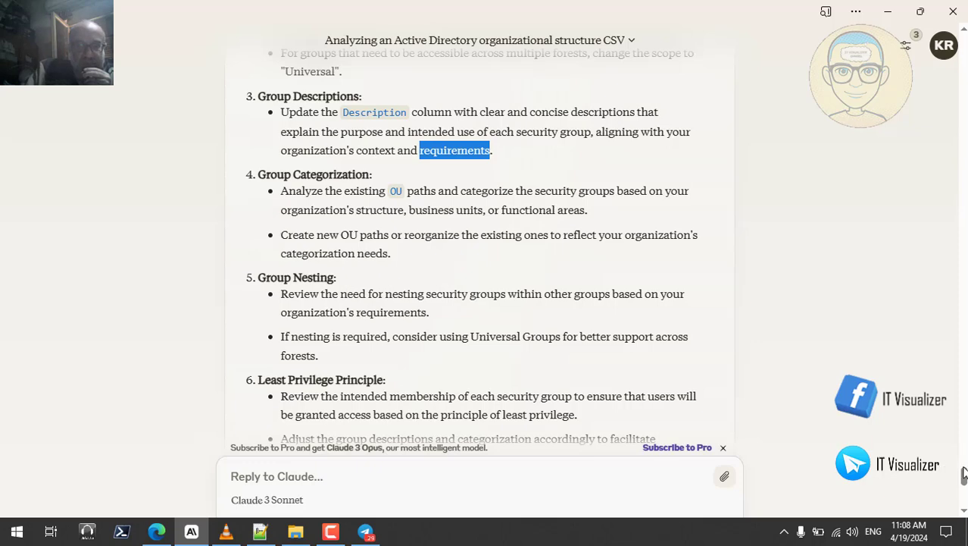
pyautogui.moveTo(964, 476); pyautogui.dragTo(964, 485)
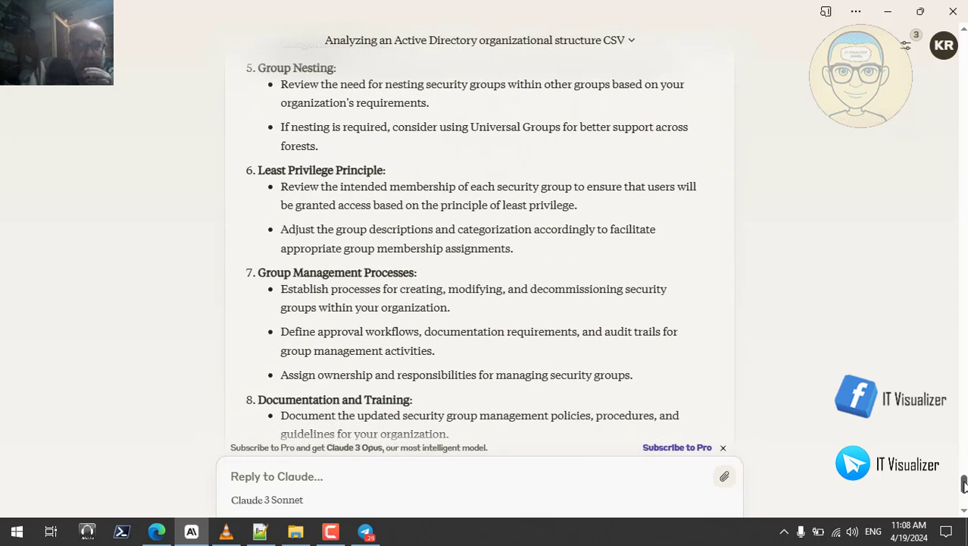
pyautogui.moveTo(964, 485)
pyautogui.mouseDown()
pyautogui.moveTo(964, 497)
pyautogui.moveTo(964, 457)
pyautogui.moveTo(964, 494)
pyautogui.mouseUp()
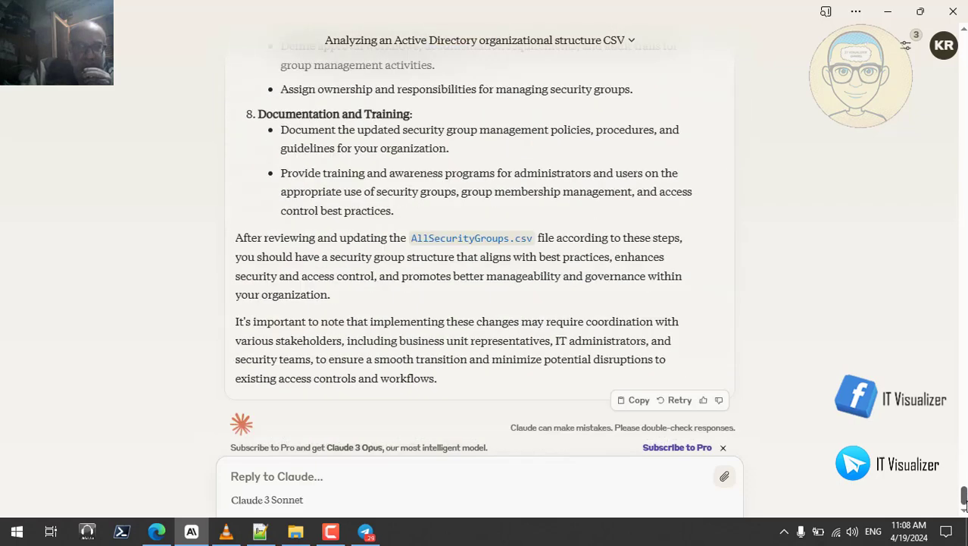
# - Switch to VLC media player, show the paused PowerShell ISE recording in full screen and resume its playback
pyautogui.click(225, 531)
pyautogui.press('f')
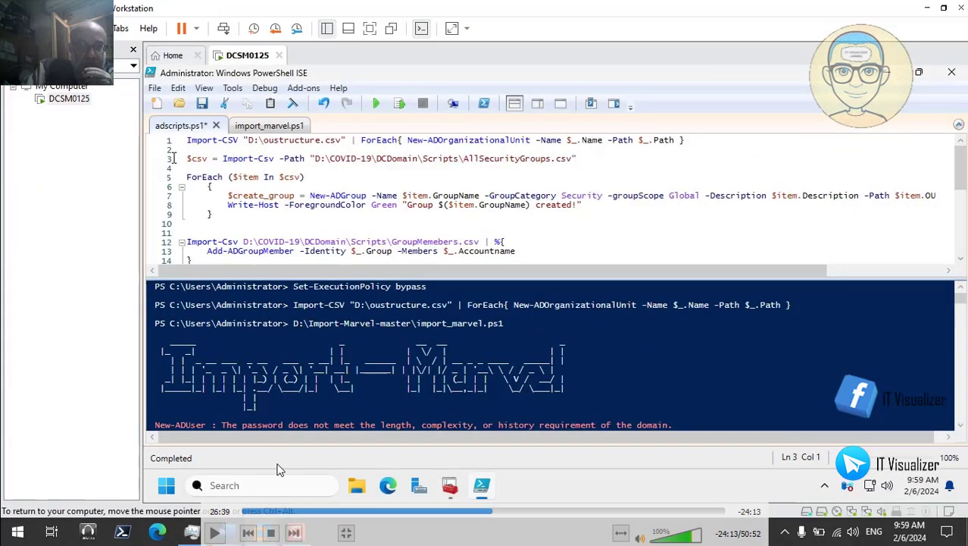
pyautogui.press('space')
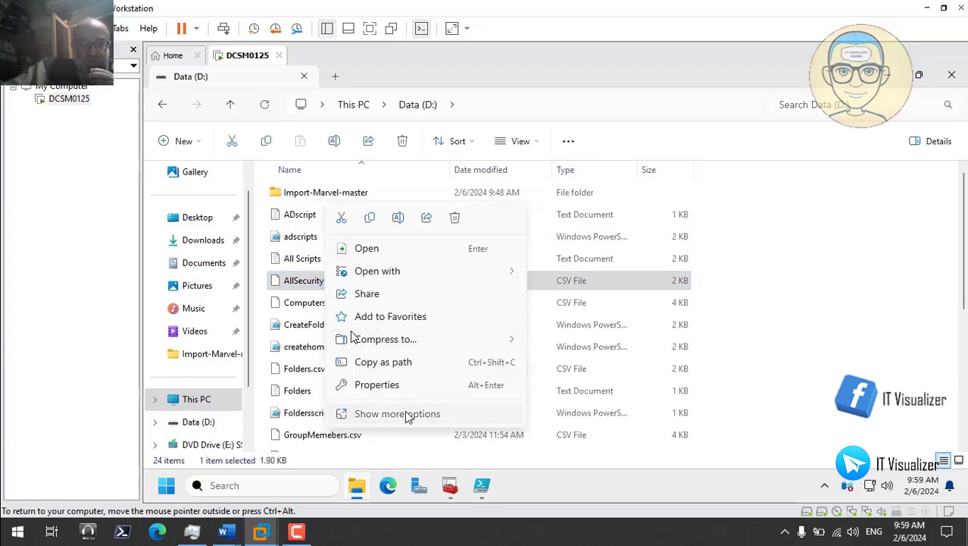
# - View the contents of AllSecurityGroups.csv from the D: drive in Notepad, close it and copy the file's path
pyautogui.click(378, 271)
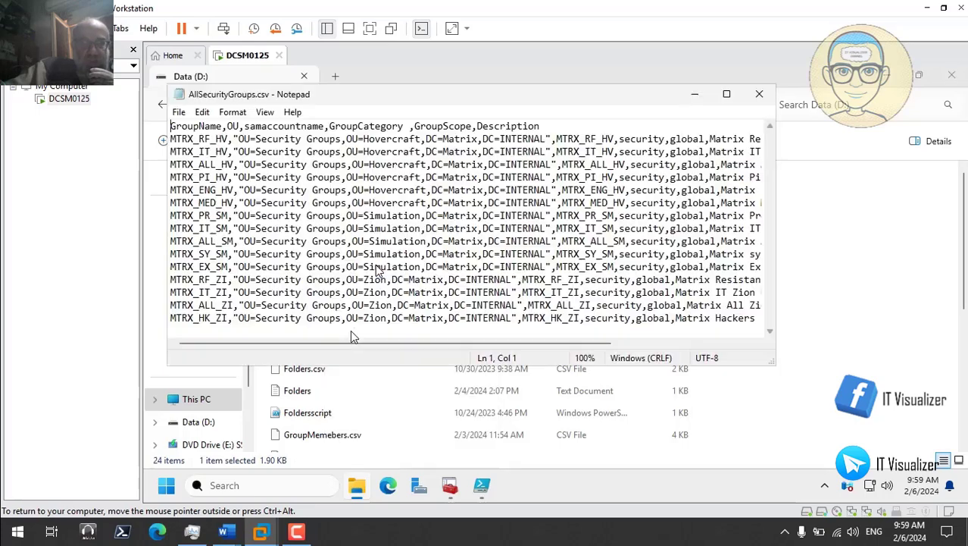
pyautogui.click(759, 94)
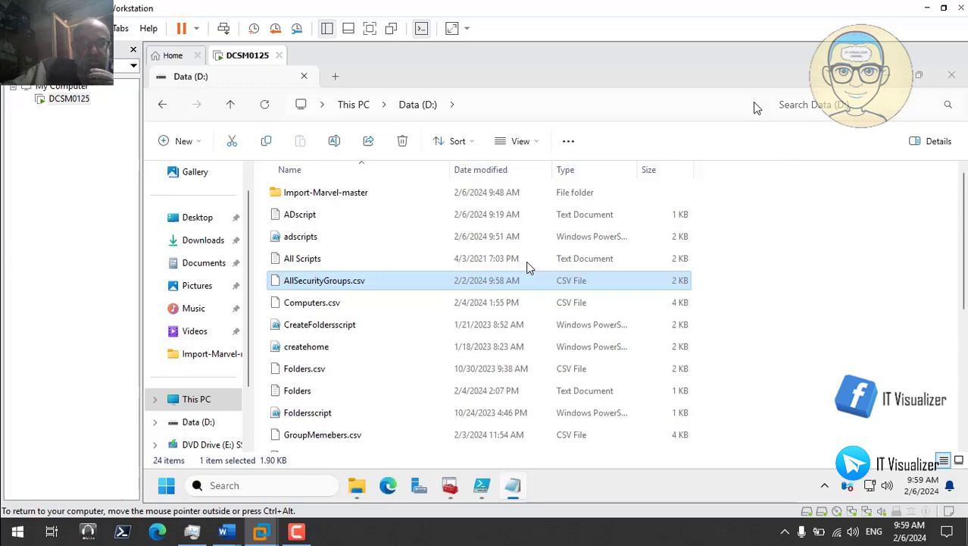
pyautogui.rightClick(355, 284)
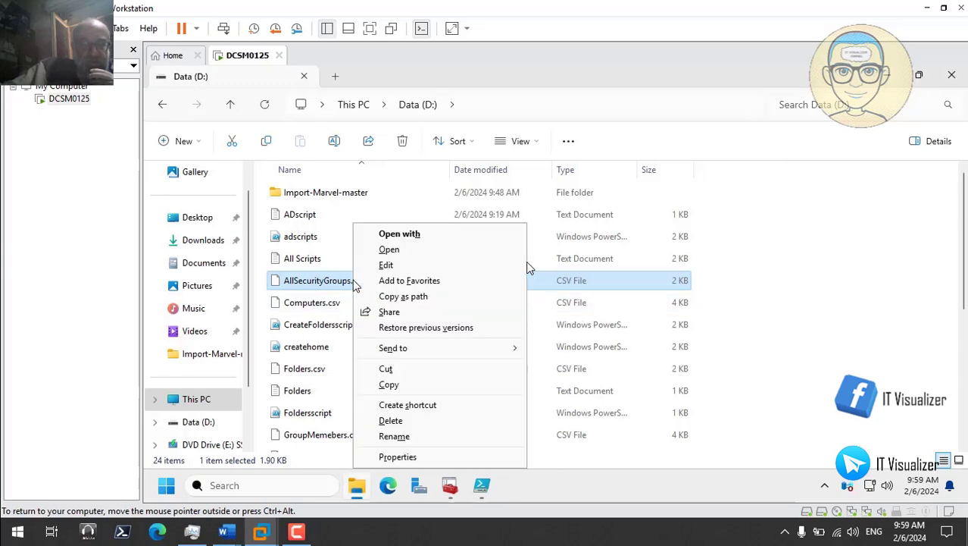
pyautogui.click(393, 296)
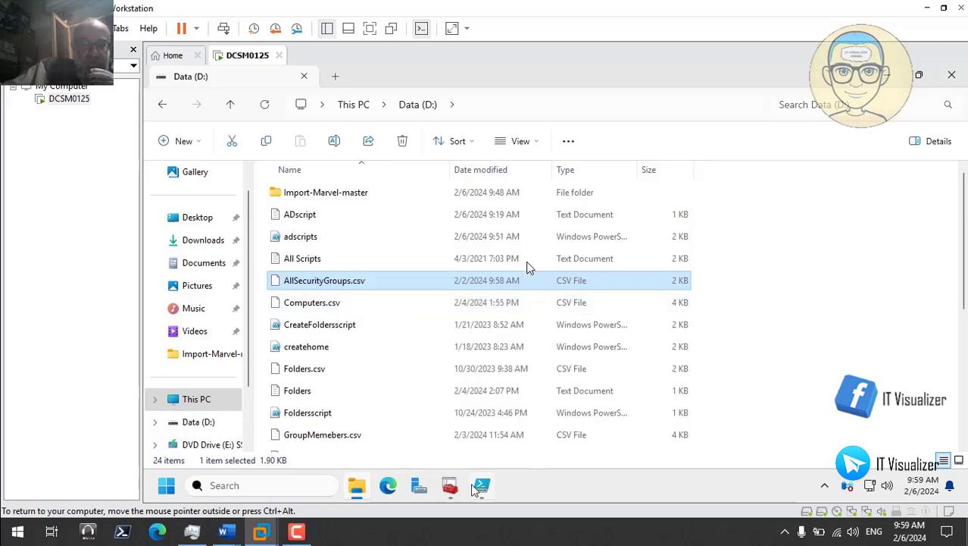
# - In PowerShell ISE, replace the Import-Csv path on line 3 of adscripts.ps1 with "D:\AllSecurityGroups.csv" and save the script
pyautogui.click(482, 485)
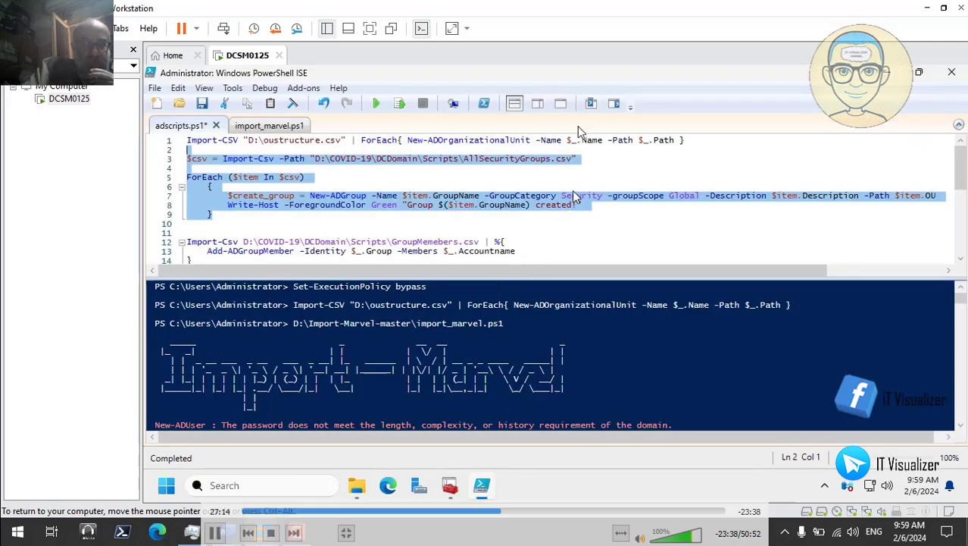
pyautogui.click(580, 159)
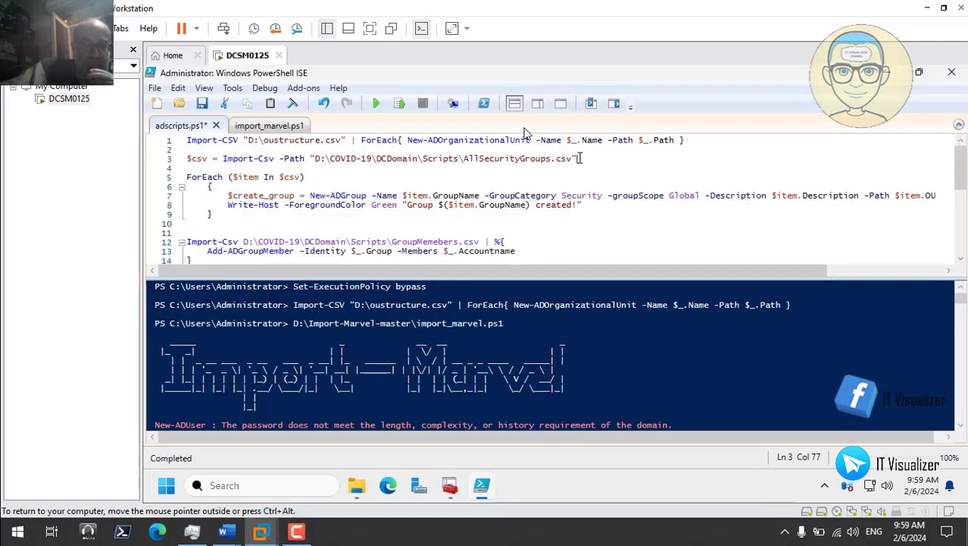
pyautogui.moveTo(580, 158); pyautogui.dragTo(313, 161)
pyautogui.press('BackSpace')
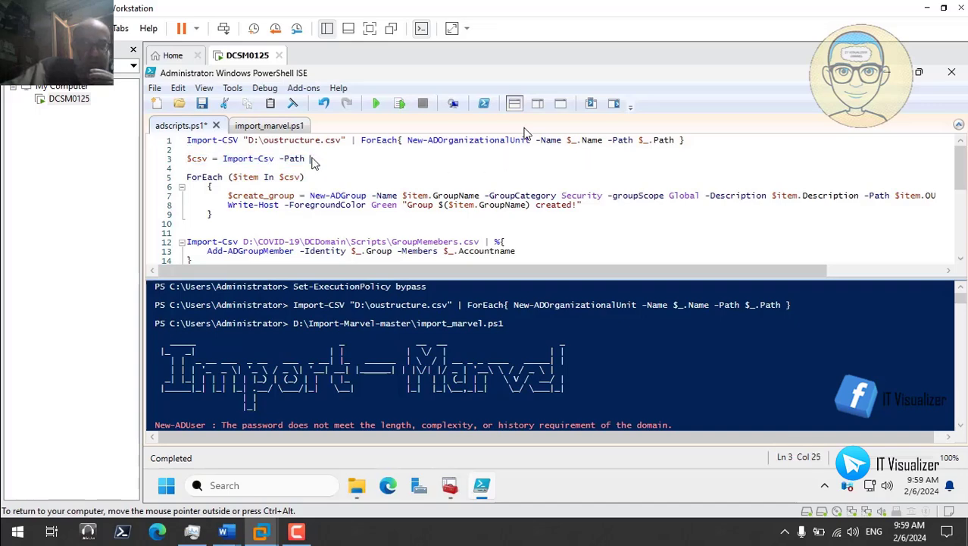
pyautogui.hotkey('ctrl', 'v')
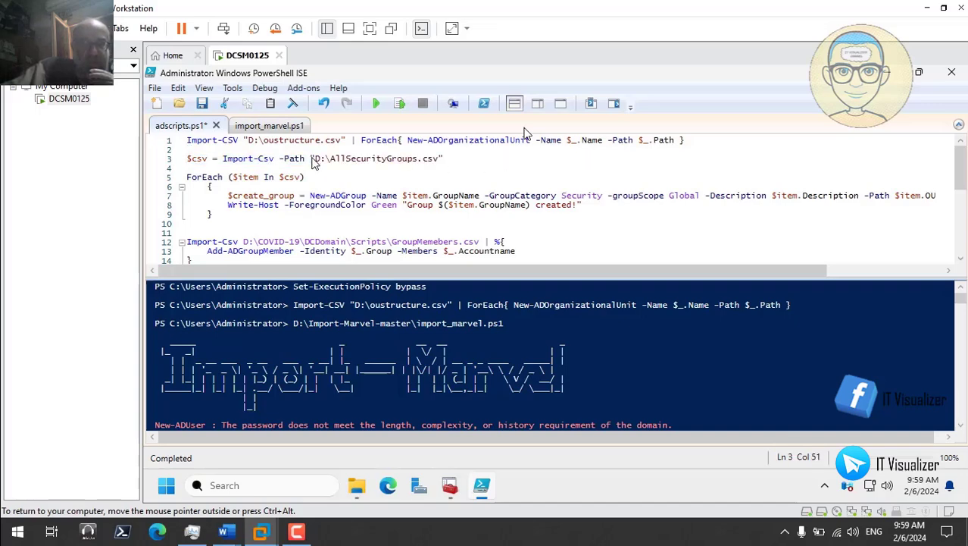
pyautogui.click(202, 105)
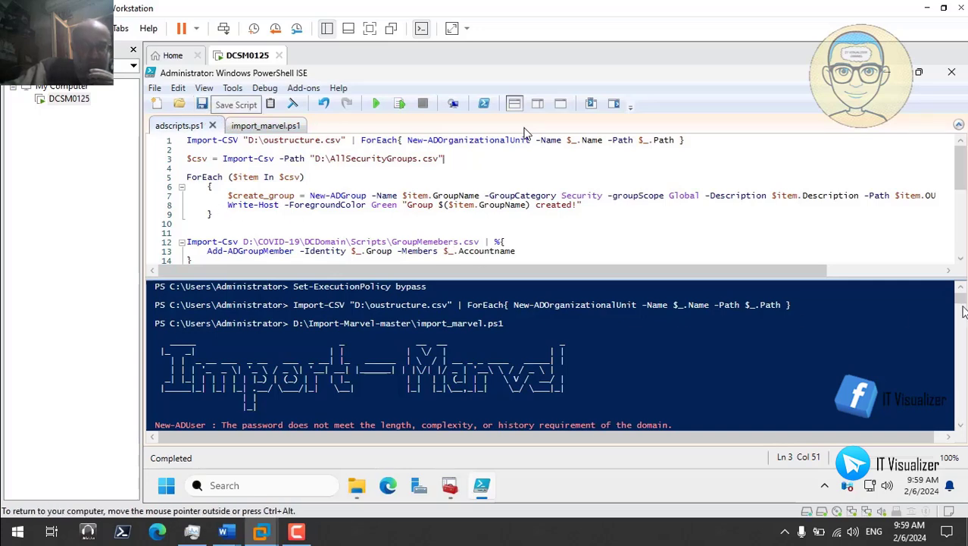
# - Clear the old output from the PowerShell console with cls
pyautogui.moveTo(961, 300); pyautogui.dragTo(962, 334)
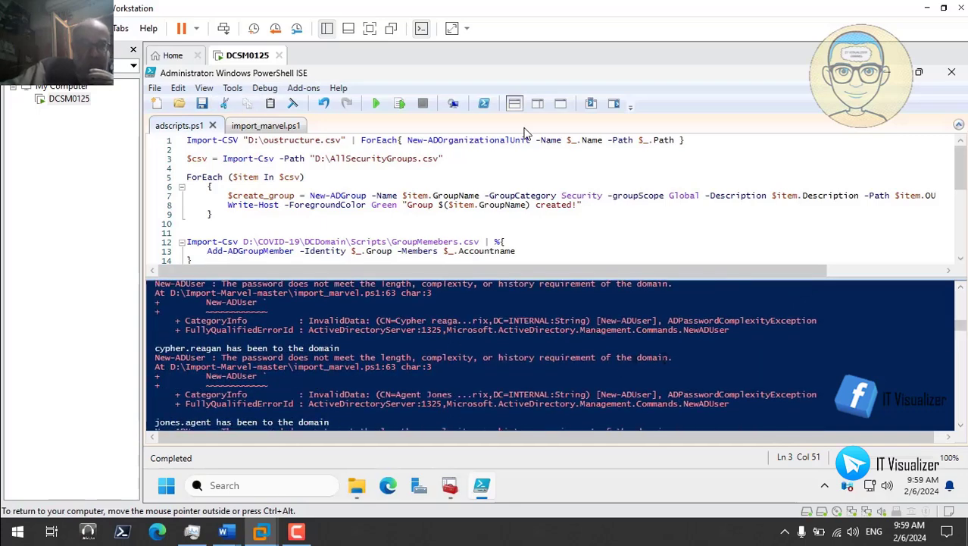
pyautogui.click(462, 358)
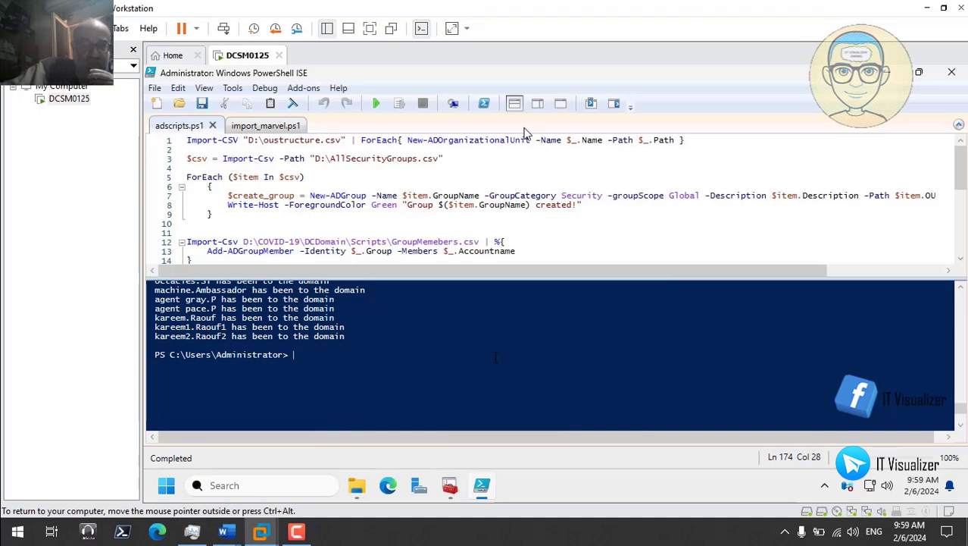
pyautogui.write('cls')
pyautogui.press('Return')
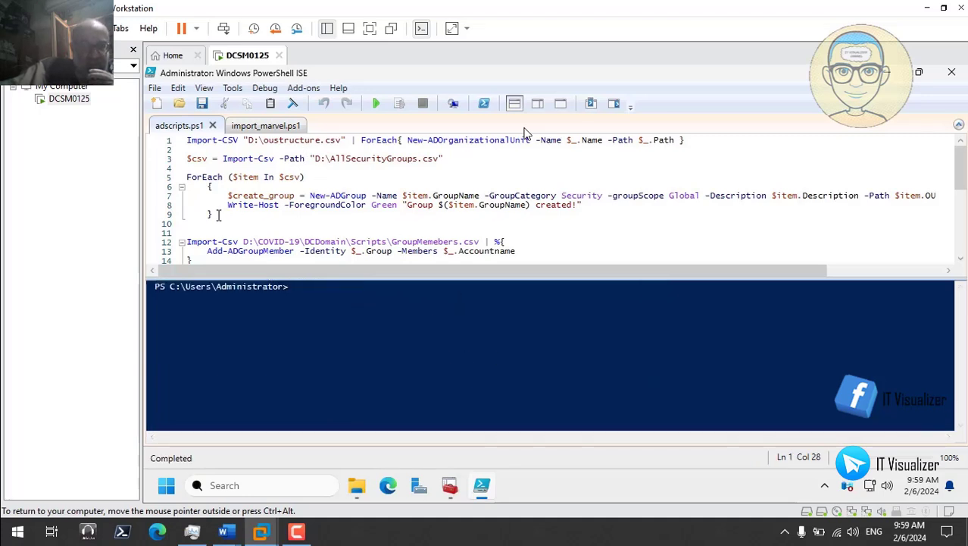
# - Run only the security group creation block, lines 3 to 9 of adscripts.ps1, and check its console output
pyautogui.moveTo(221, 215); pyautogui.dragTo(183, 158)
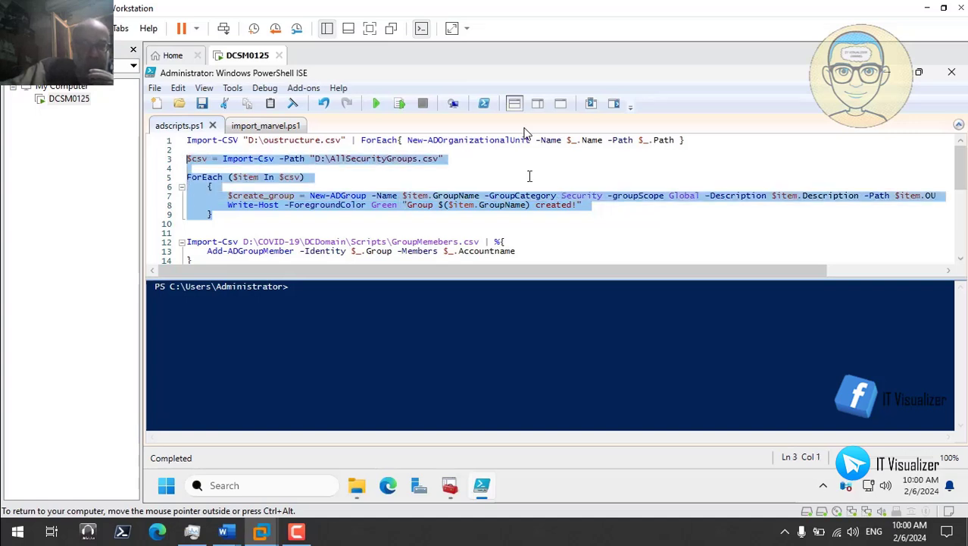
pyautogui.click(401, 104)
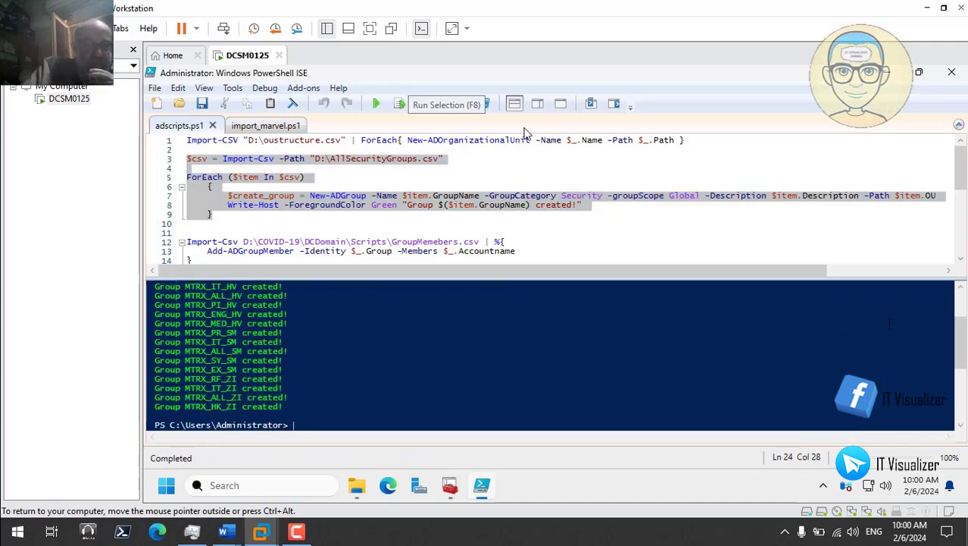
pyautogui.scroll(2, 241, 400)
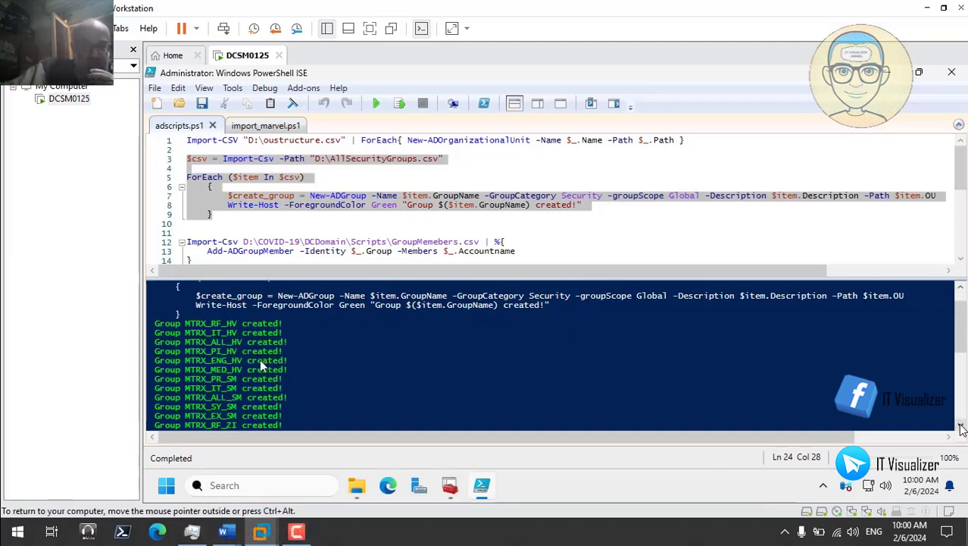
pyautogui.scroll(-3, 962, 429)
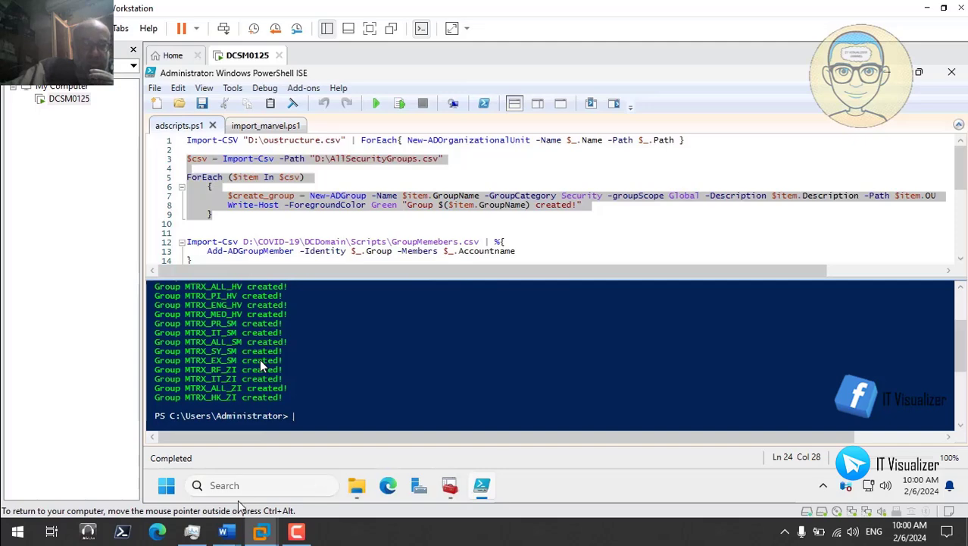
# - Switch to the Active Directory Users and Computers console and refresh the Matrix.Internal domain
pyautogui.click(451, 488)
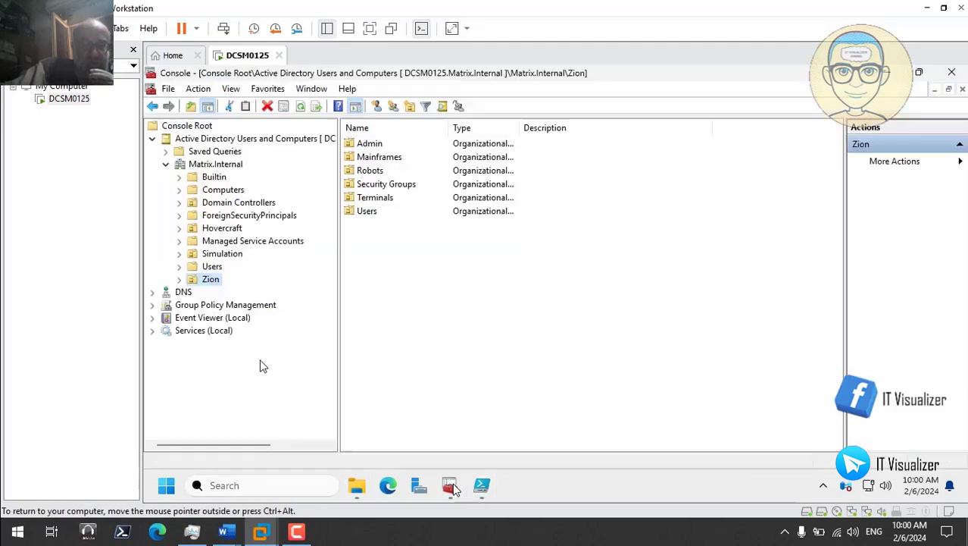
pyautogui.click(223, 167)
pyautogui.rightClick(223, 167)
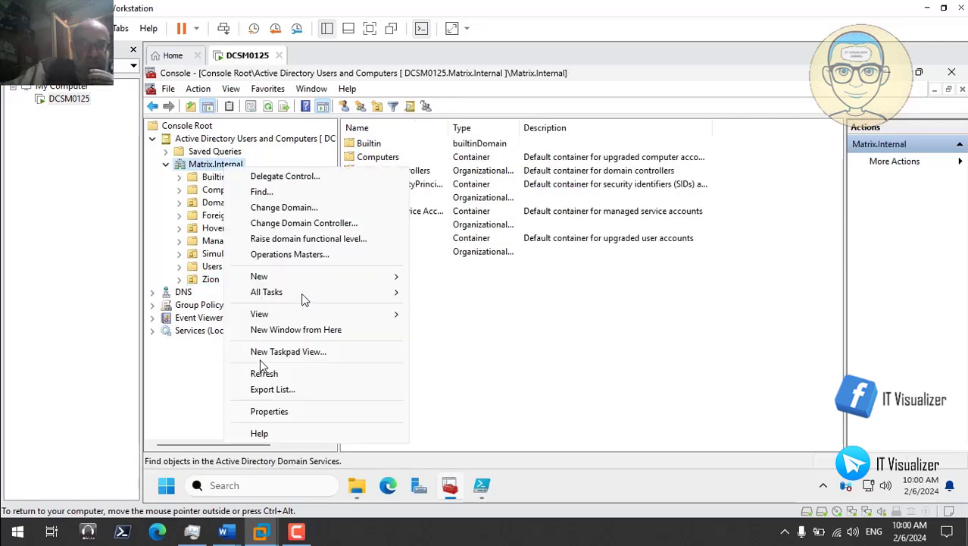
pyautogui.click(286, 374)
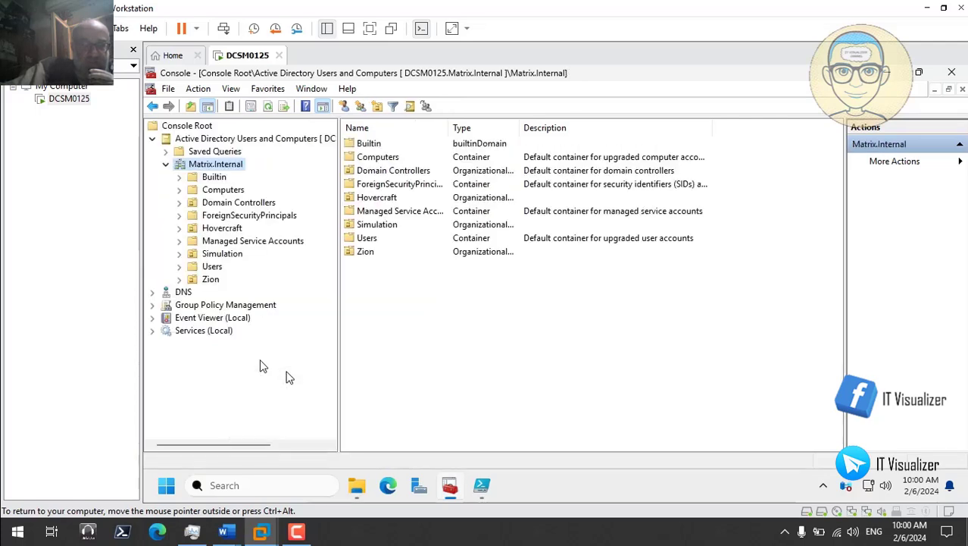
# - Check the groups in Hovercraft's Security Groups organizational unit, and collapse the Hovercraft branch
pyautogui.click(179, 228)
pyautogui.click(221, 241)
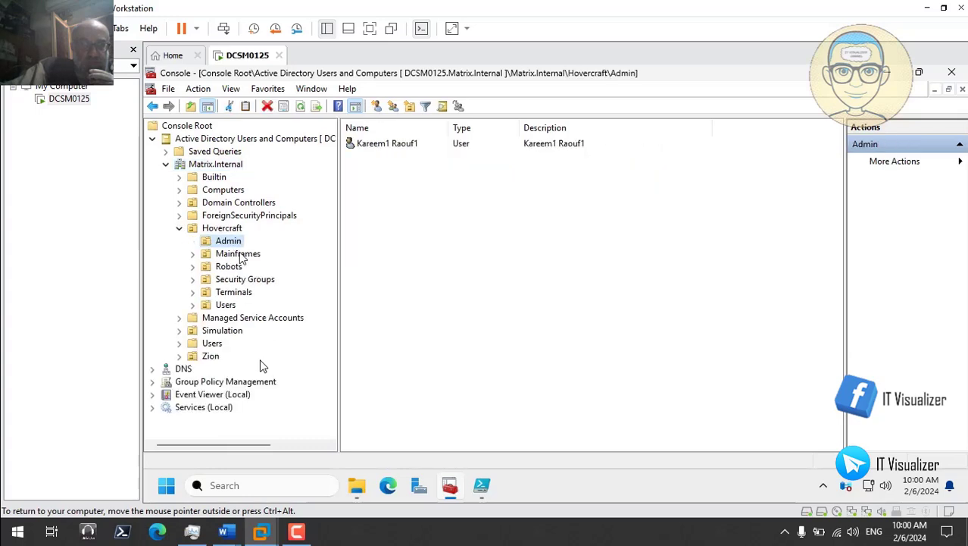
pyautogui.click(252, 282)
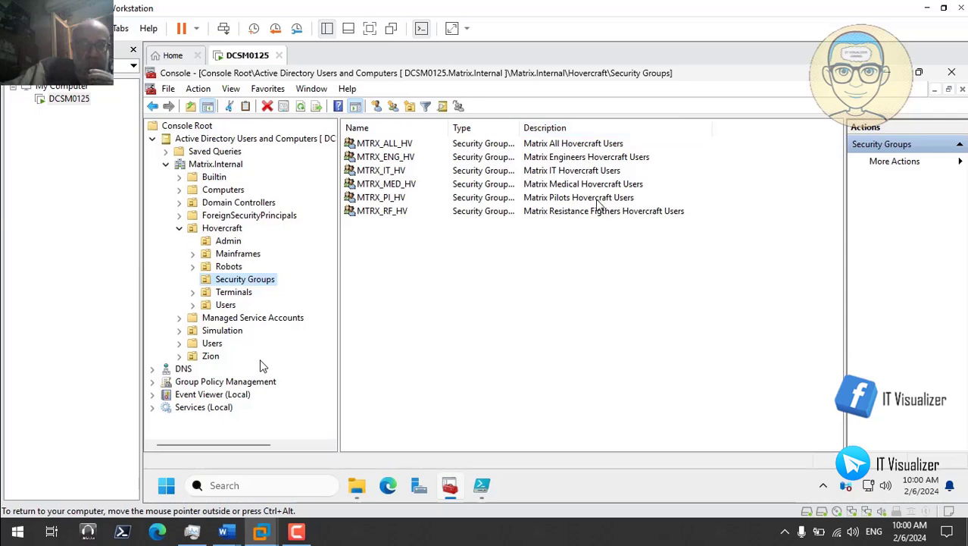
pyautogui.click(181, 228)
# - Check the groups in Simulation's Security Groups organizational unit, and collapse the Simulation branch
pyautogui.click(179, 254)
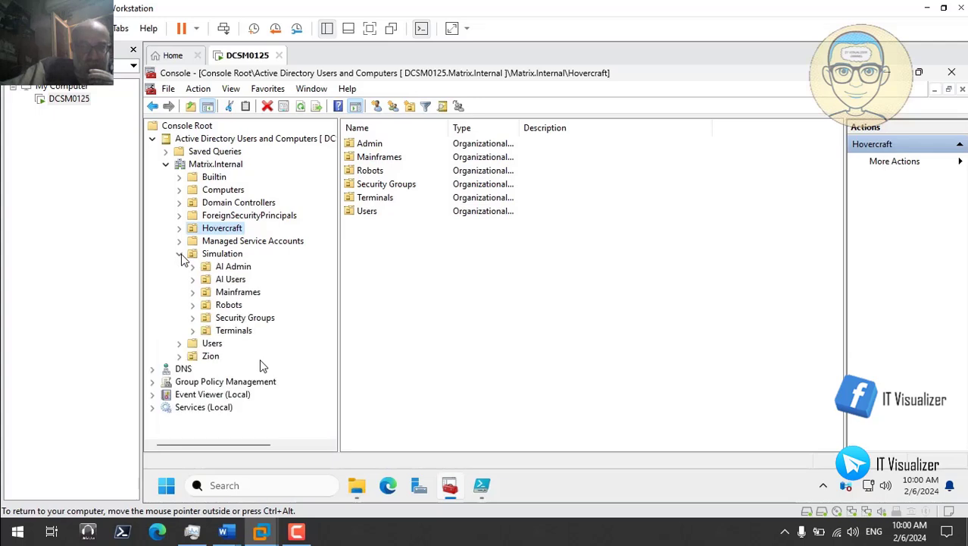
pyautogui.click(253, 318)
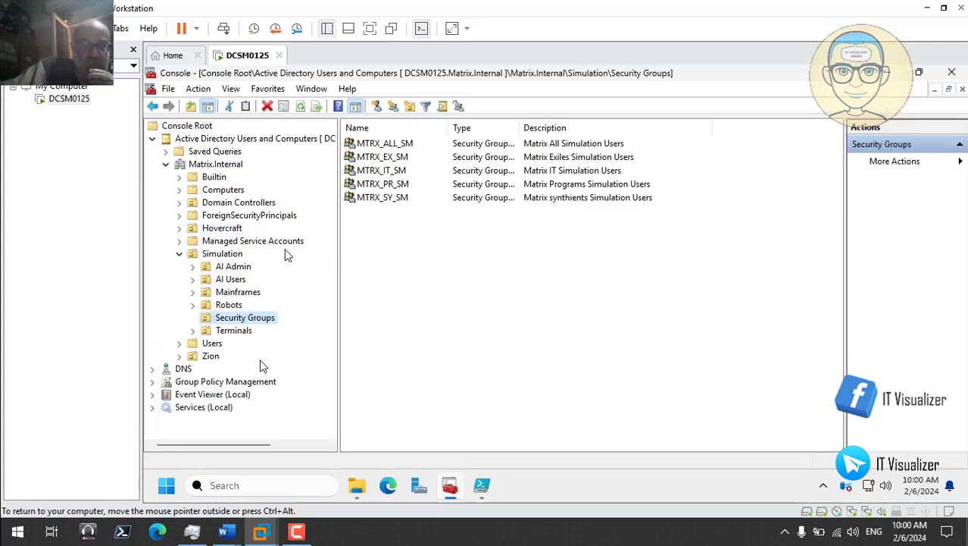
pyautogui.click(179, 254)
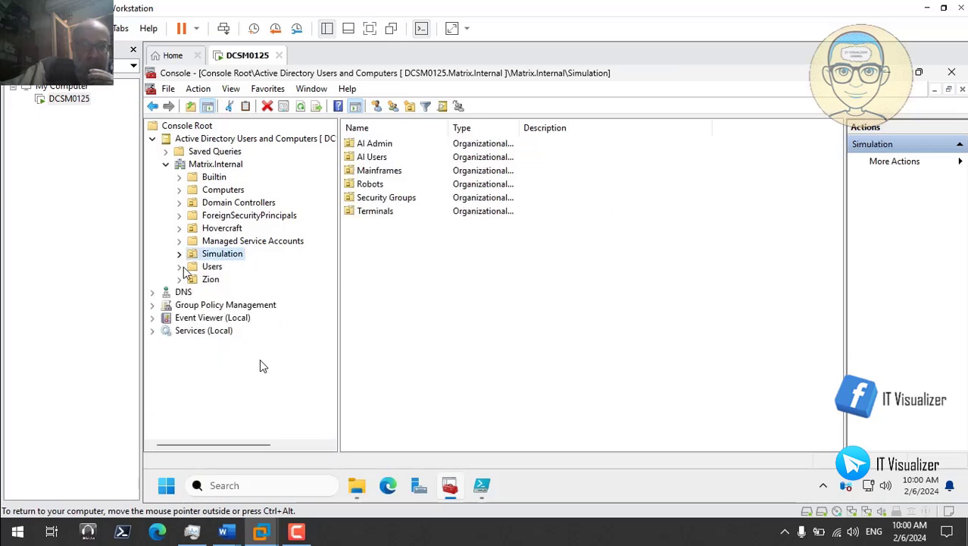
# - Check the groups in Zion's Security Groups organizational unit, and collapse the Zion branch
pyautogui.click(179, 278)
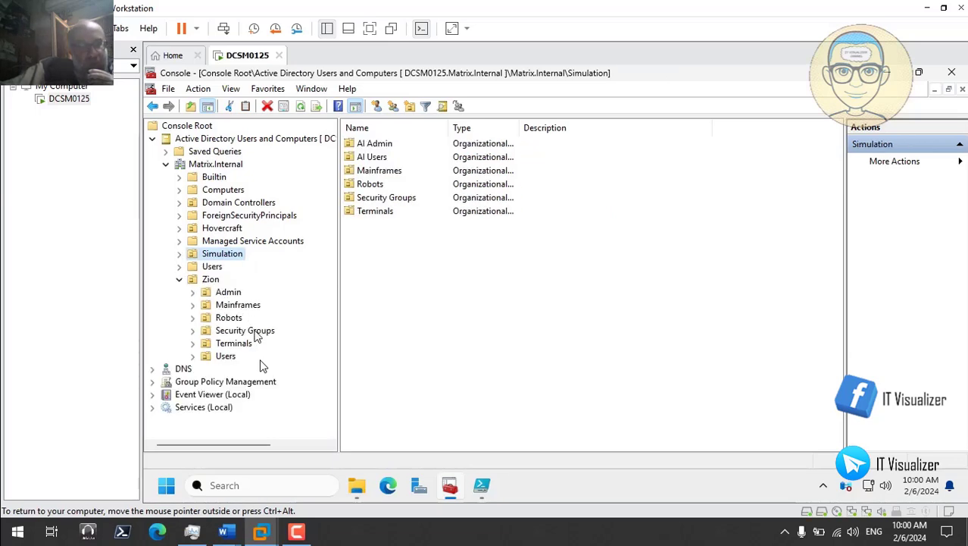
pyautogui.click(255, 333)
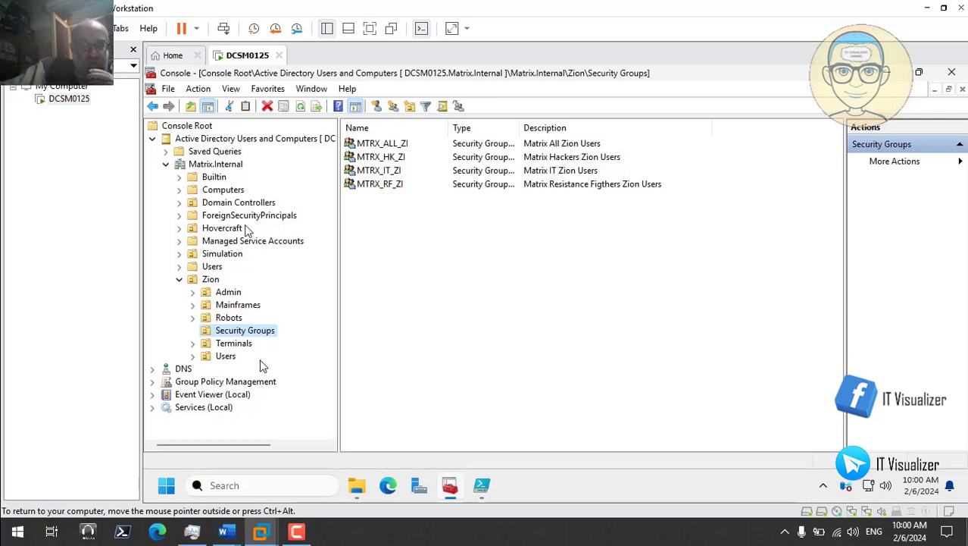
pyautogui.click(181, 281)
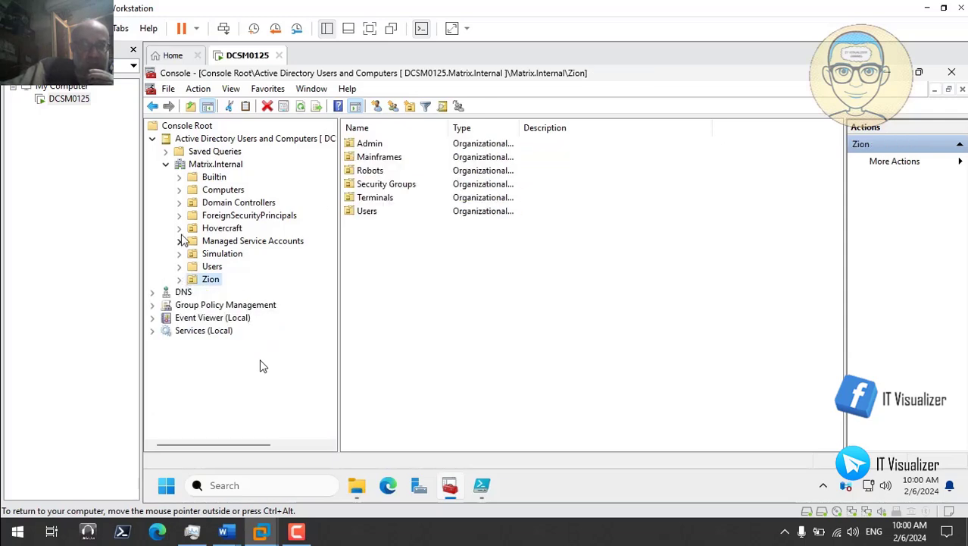
# - Check the member list of the MTRX_ALL_HV group in Hovercraft's Security Groups, and close its properties without changes
pyautogui.click(179, 229)
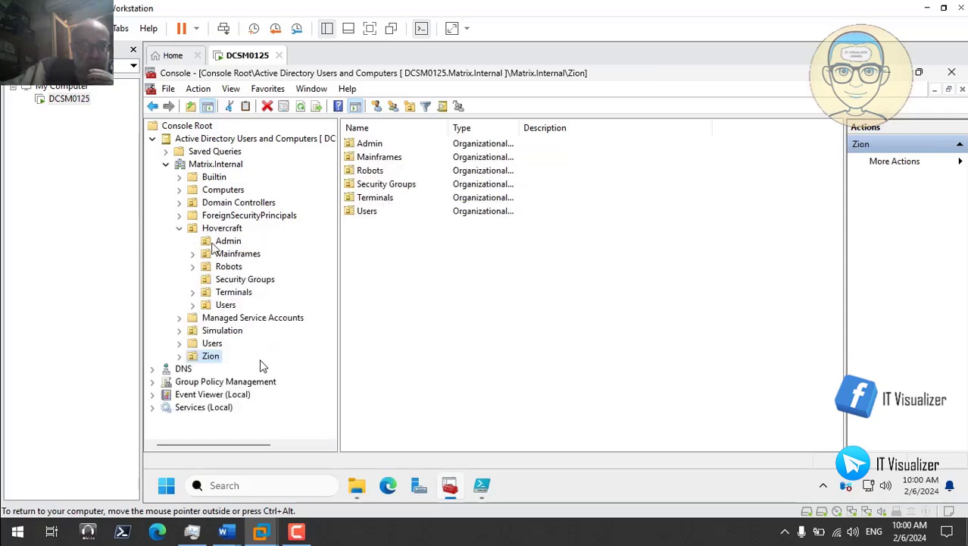
pyautogui.click(261, 282)
pyautogui.doubleClick(392, 146)
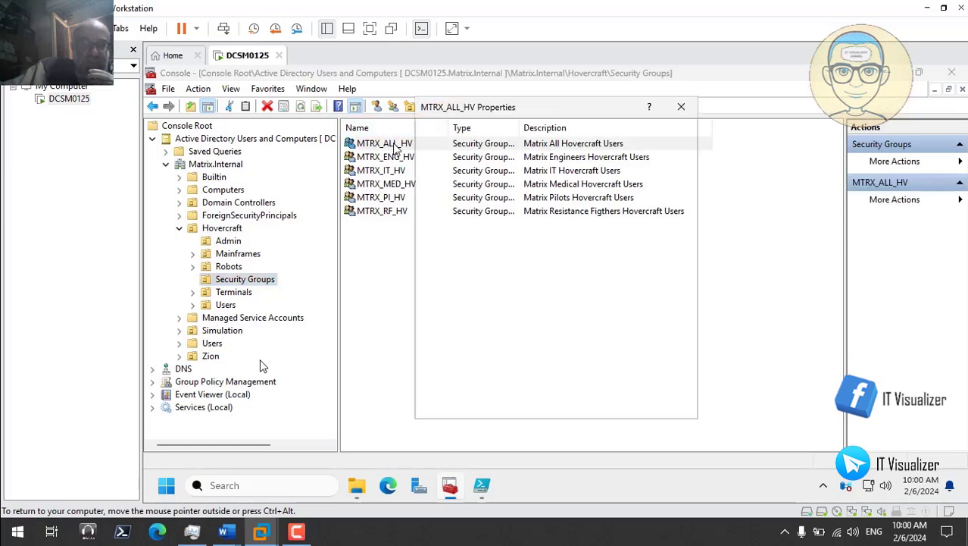
pyautogui.click(477, 132)
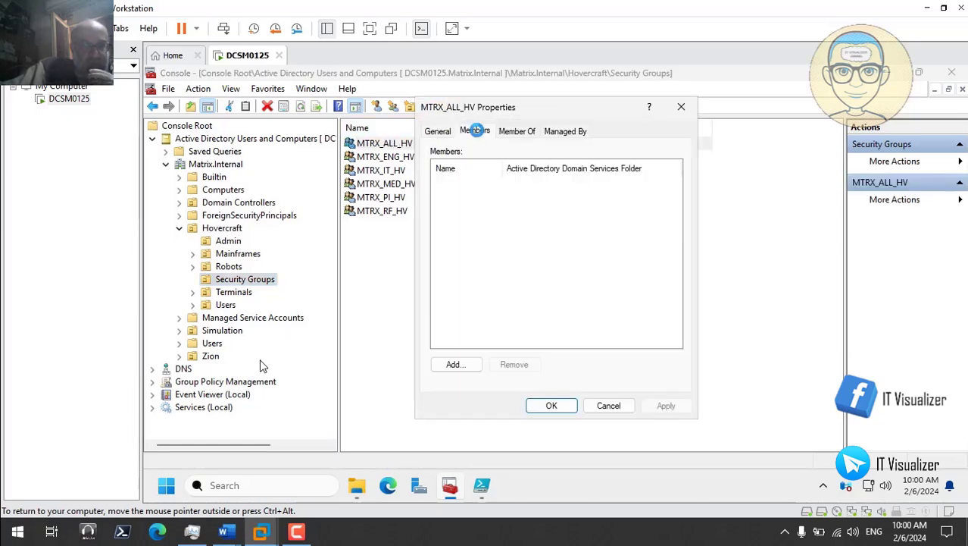
pyautogui.click(609, 405)
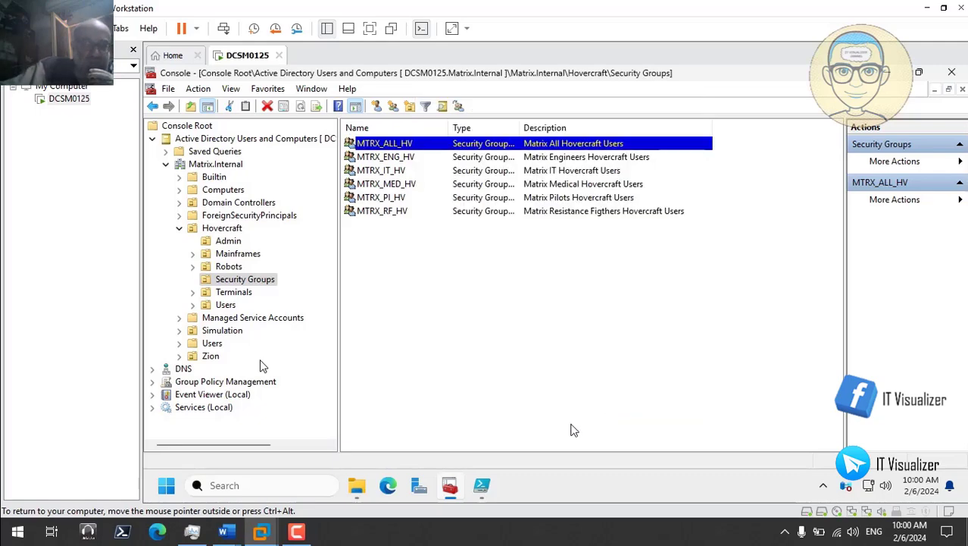
# - Switch to PowerShell ISE and highlight the Add-ADGroupMember import block, lines 12 to 14 of adscripts.ps1
pyautogui.click(482, 485)
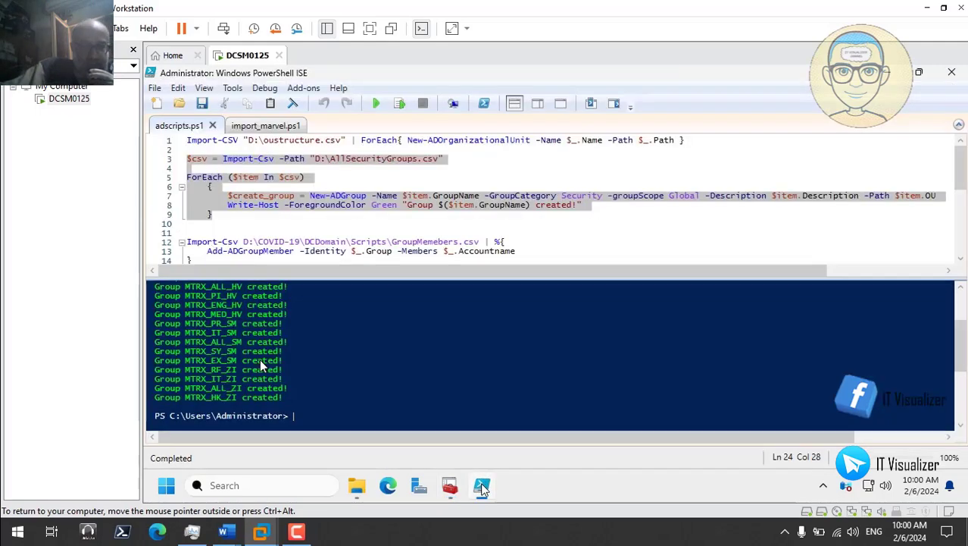
pyautogui.click(961, 260)
pyautogui.click(961, 260)
pyautogui.click(961, 260)
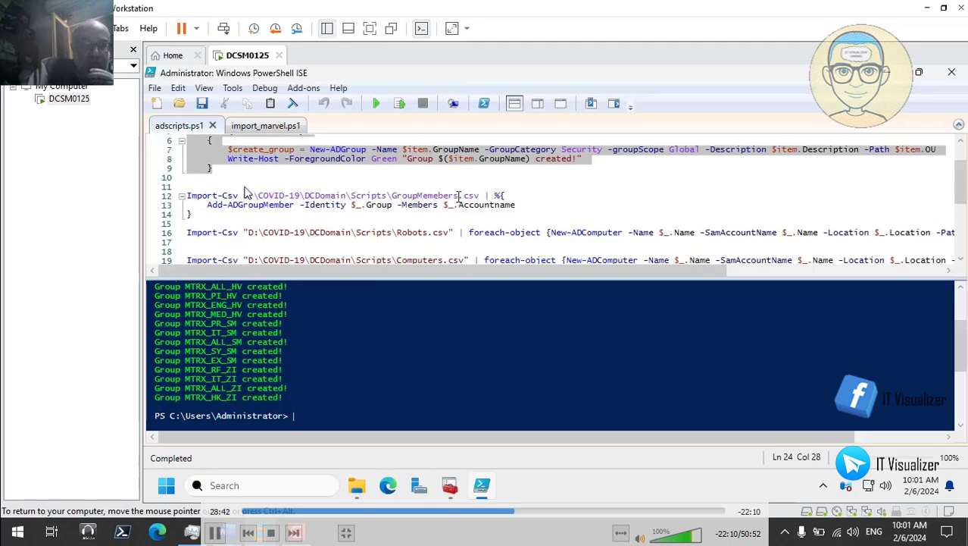
pyautogui.moveTo(194, 214); pyautogui.dragTo(187, 196)
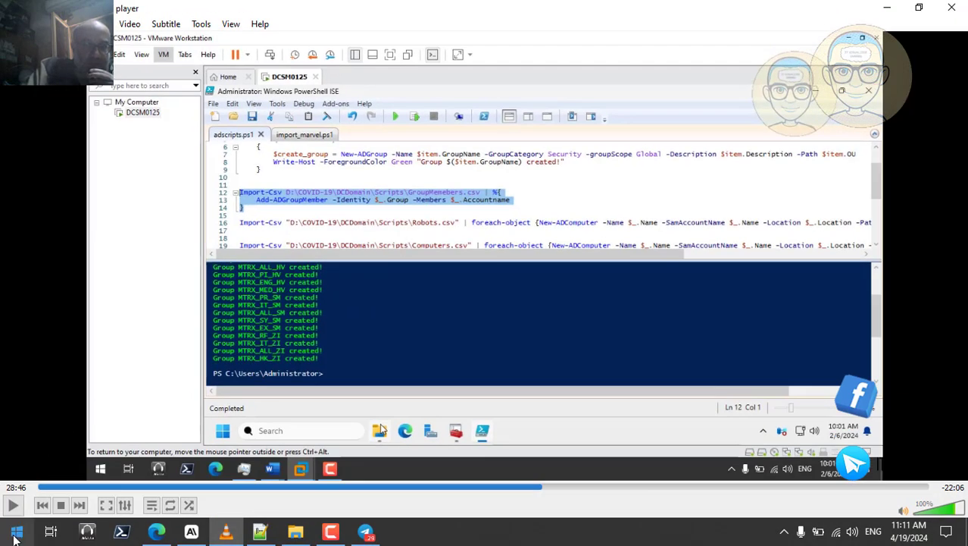
# - Switch to the host's The Matrix Lab Final folder and open GroupMemebers.csv in Excel
pyautogui.click(295, 533)
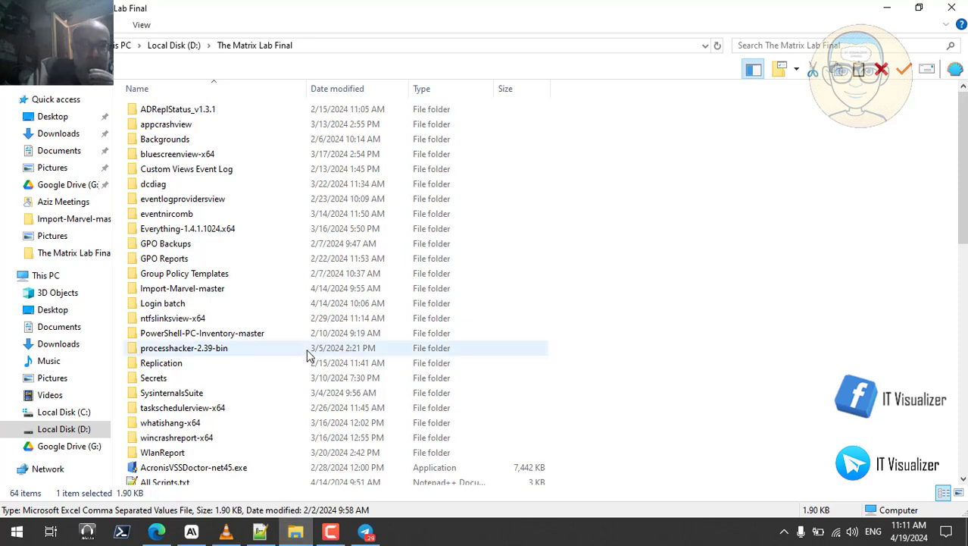
pyautogui.scroll(-7, 963, 450)
pyautogui.scroll(-1, 964, 449)
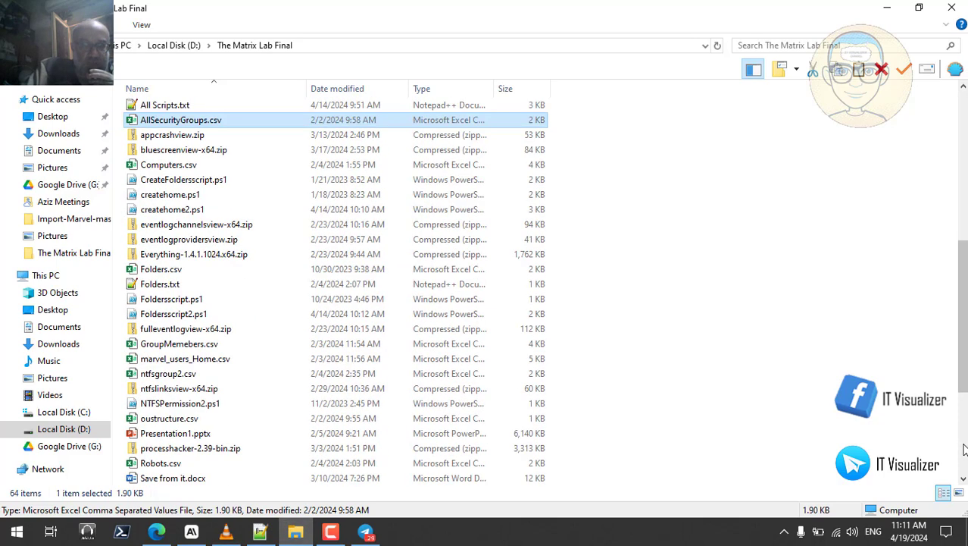
pyautogui.click(207, 345)
pyautogui.doubleClick(206, 343)
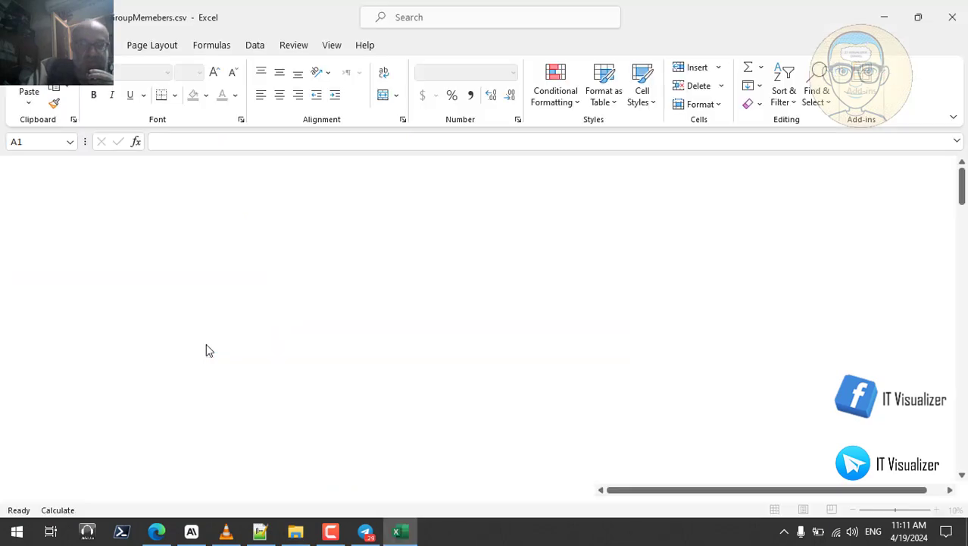
# - Fit the widths of the Group and Accountname columns to their contents, and dismiss both notification bars
pyautogui.moveTo(50, 185); pyautogui.dragTo(148, 189)
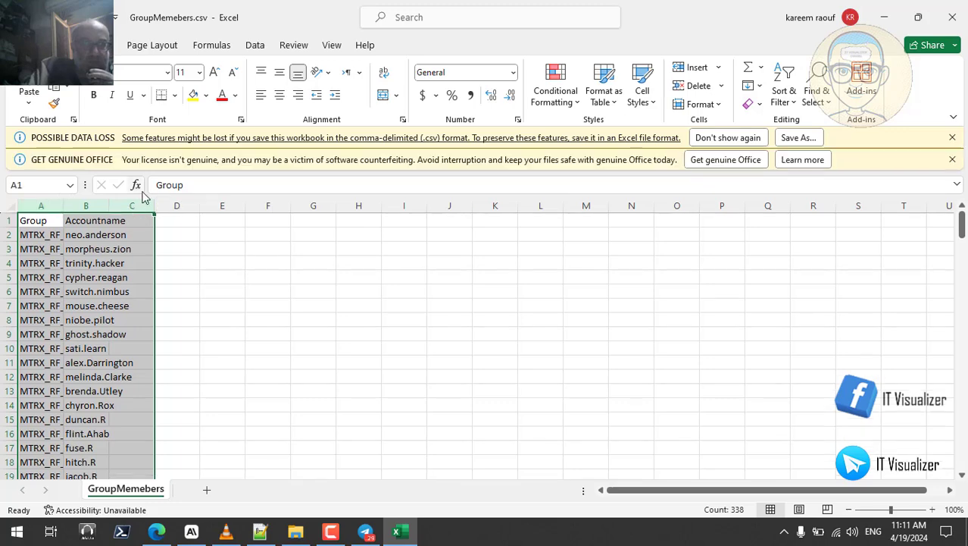
pyautogui.doubleClick(155, 202)
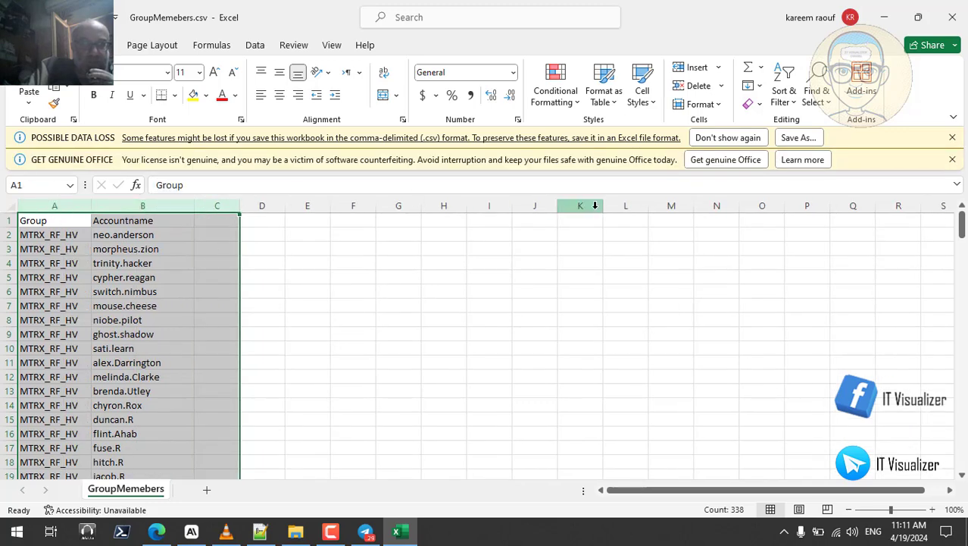
pyautogui.click(952, 161)
pyautogui.click(952, 138)
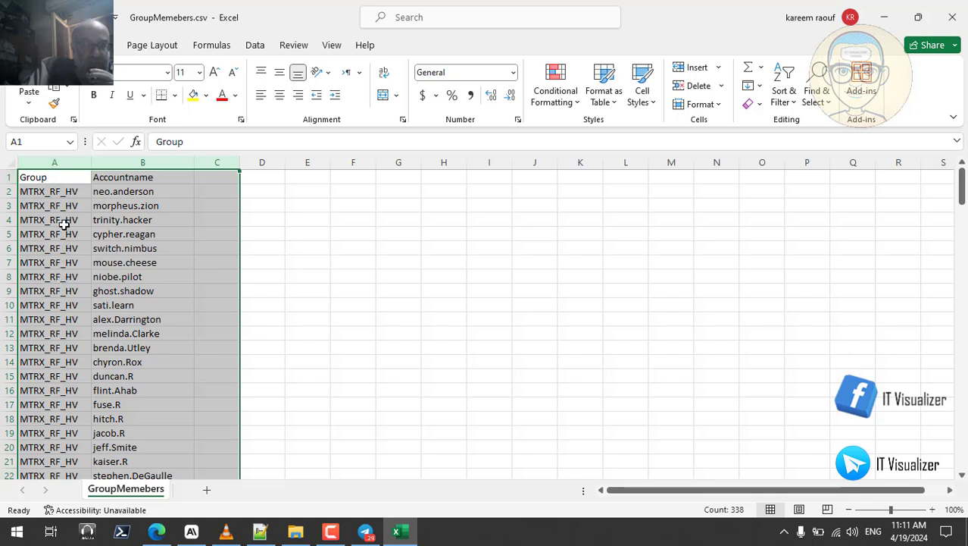
# - Examine how each group is paired with an account name in rows 2, 15 and 8
pyautogui.click(56, 192)
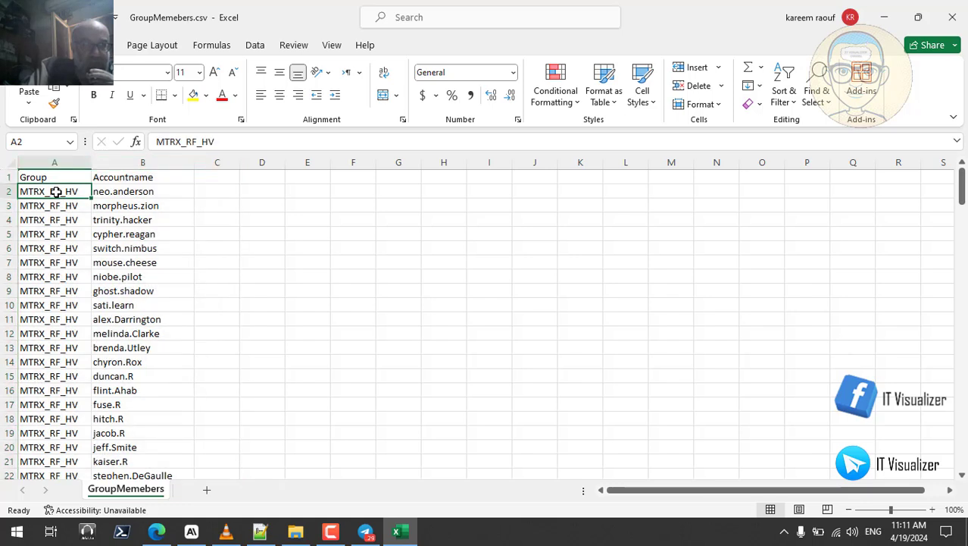
pyautogui.click(116, 192)
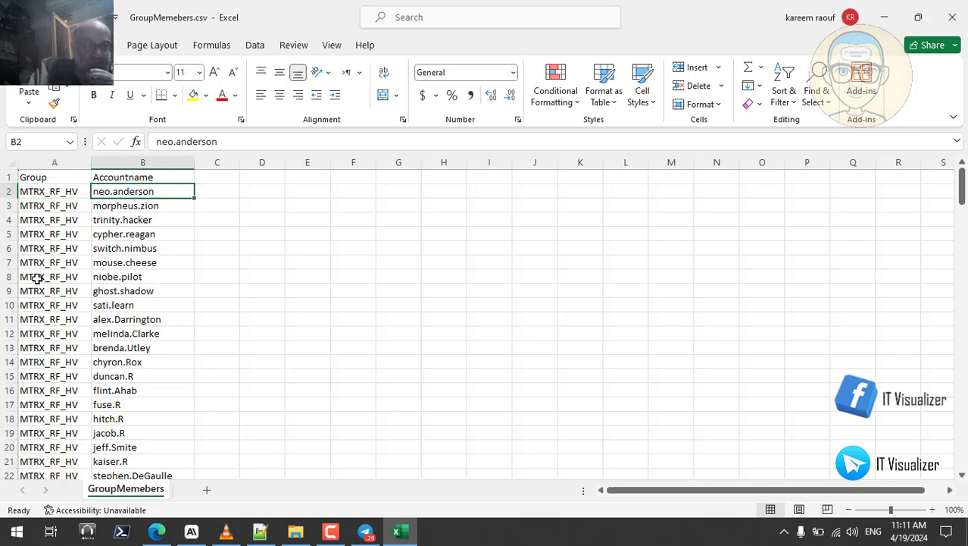
pyautogui.click(59, 376)
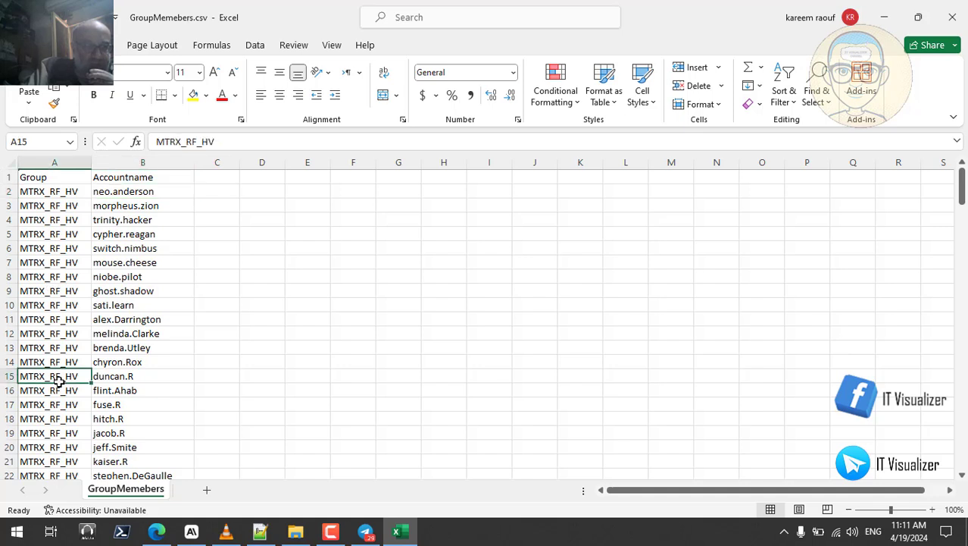
pyautogui.click(157, 375)
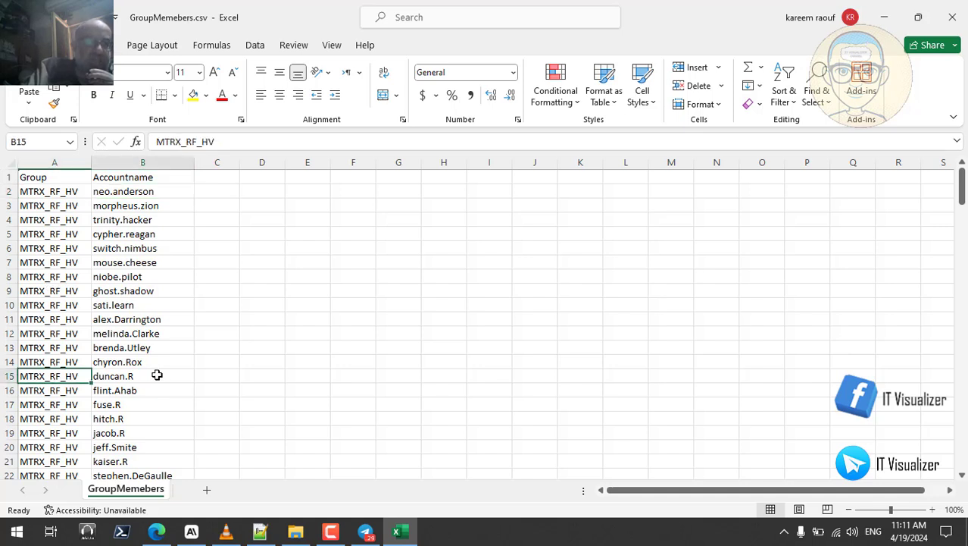
pyautogui.click(52, 278)
pyautogui.click(152, 278)
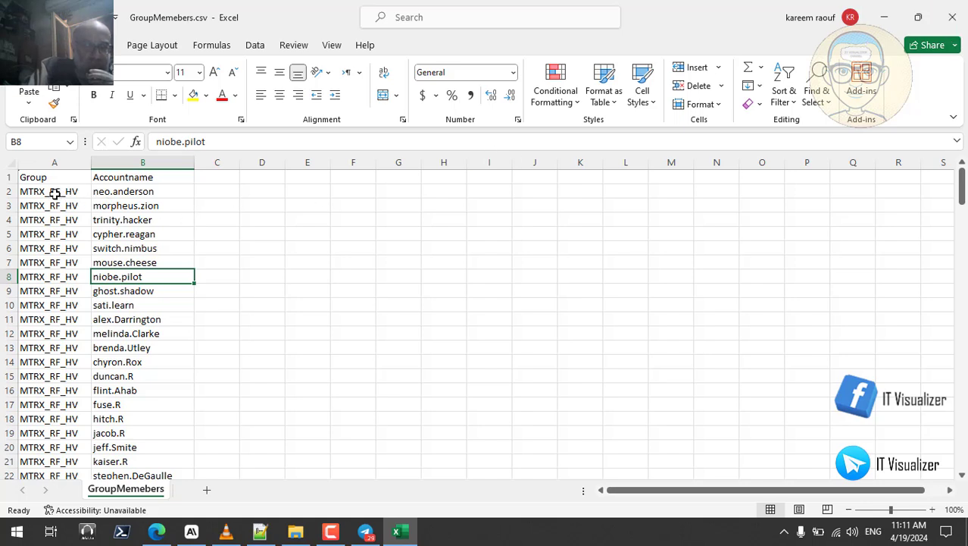
# - Highlight the whole Group and Accountname columns in turn to review the file's structure
pyautogui.click(55, 164)
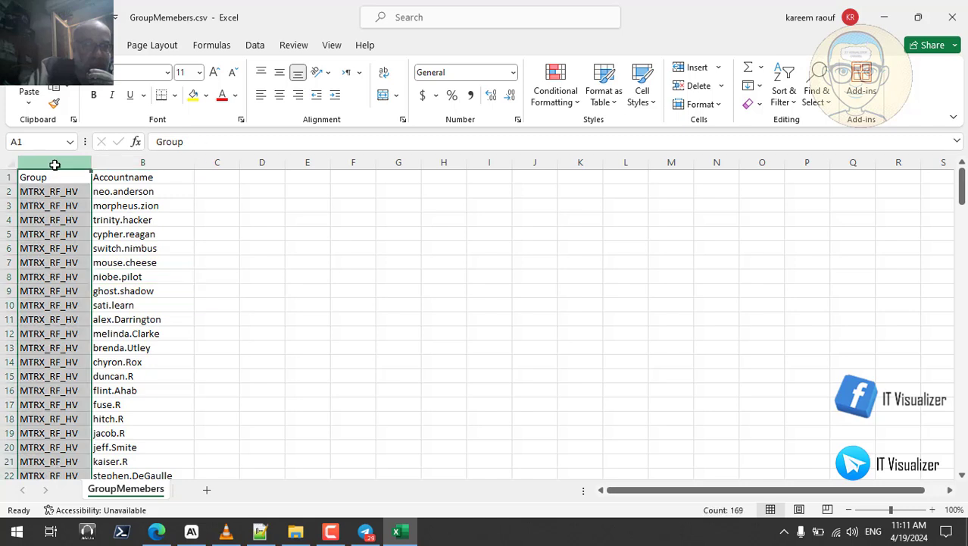
pyautogui.moveTo(55, 165); pyautogui.dragTo(127, 165)
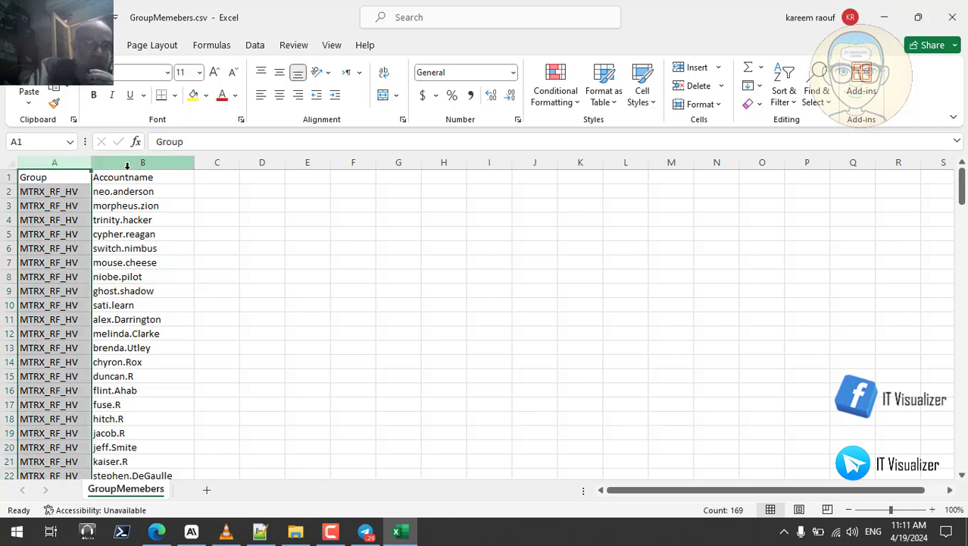
pyautogui.click(141, 161)
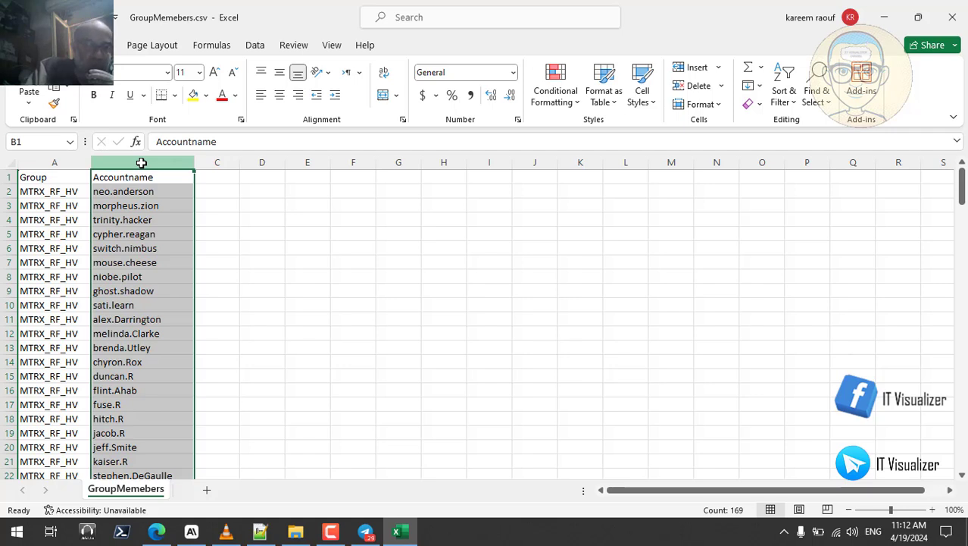
pyautogui.click(60, 162)
pyautogui.click(160, 162)
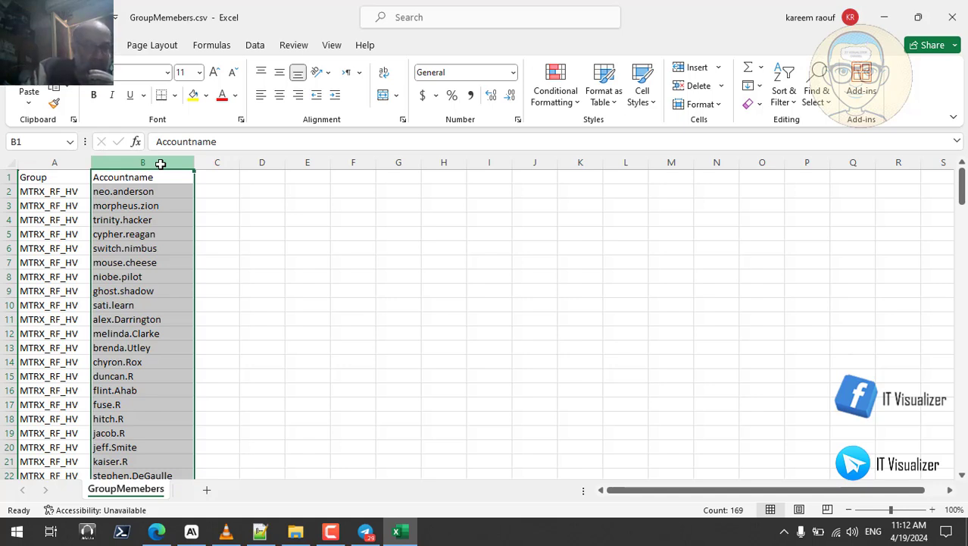
pyautogui.click(56, 163)
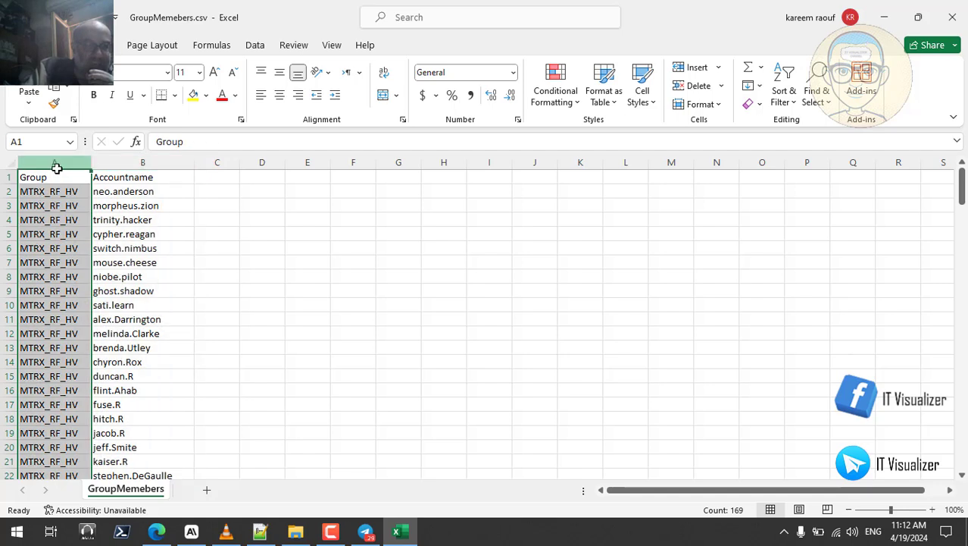
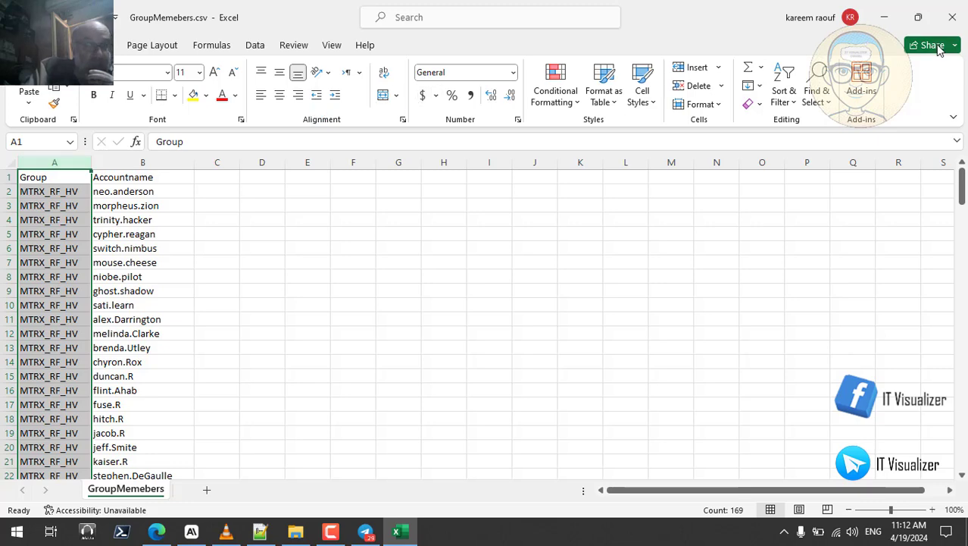
# - Close GroupMemebers.csv without saving the changes, and close the folder window
pyautogui.click(952, 22)
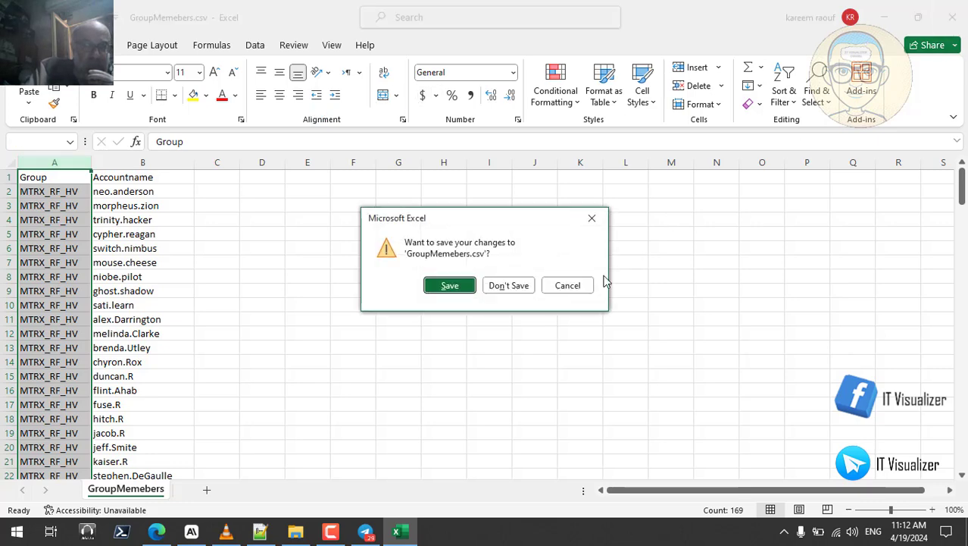
pyautogui.click(509, 286)
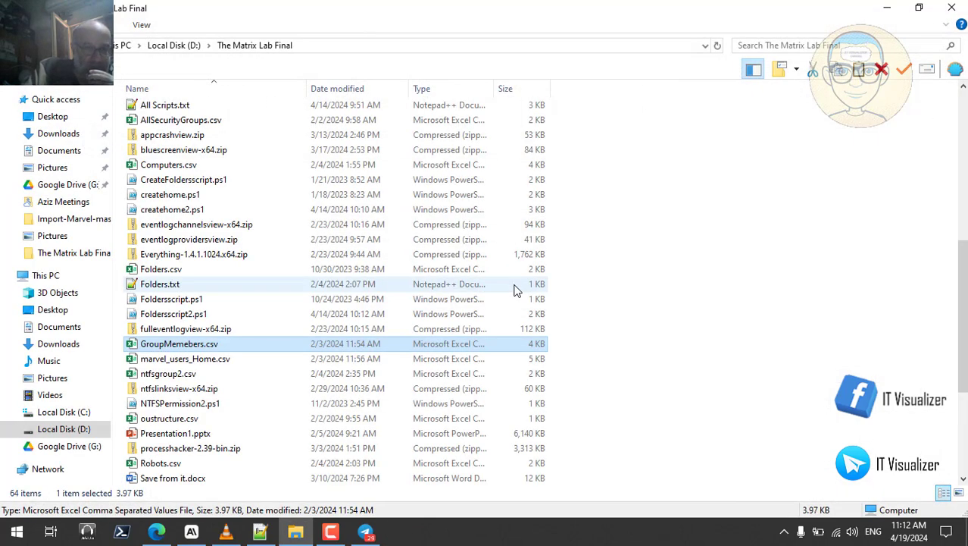
pyautogui.click(961, 7)
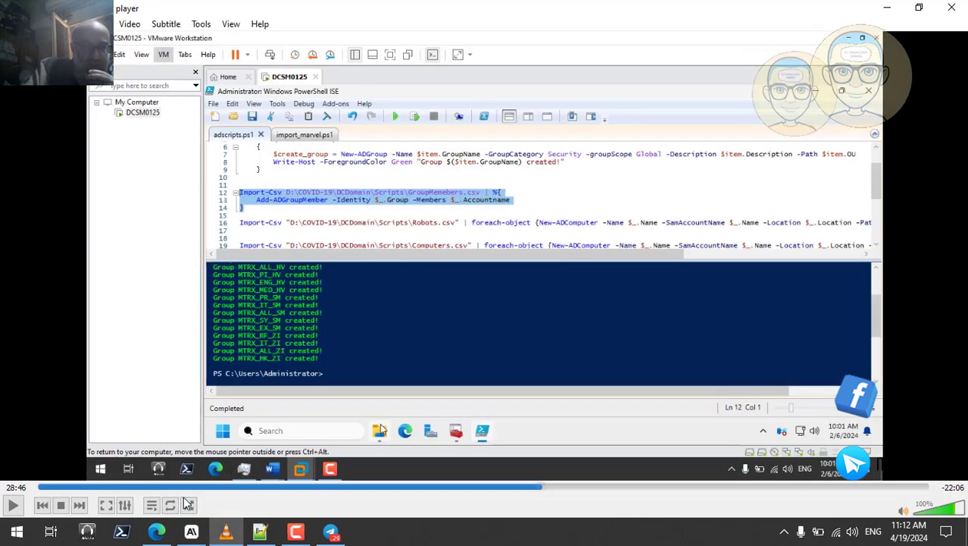
# - Switch to the ChatGPT conversation in the browser and attach GroupMemebers.csv from The Matrix Lab Final folder
pyautogui.click(156, 531)
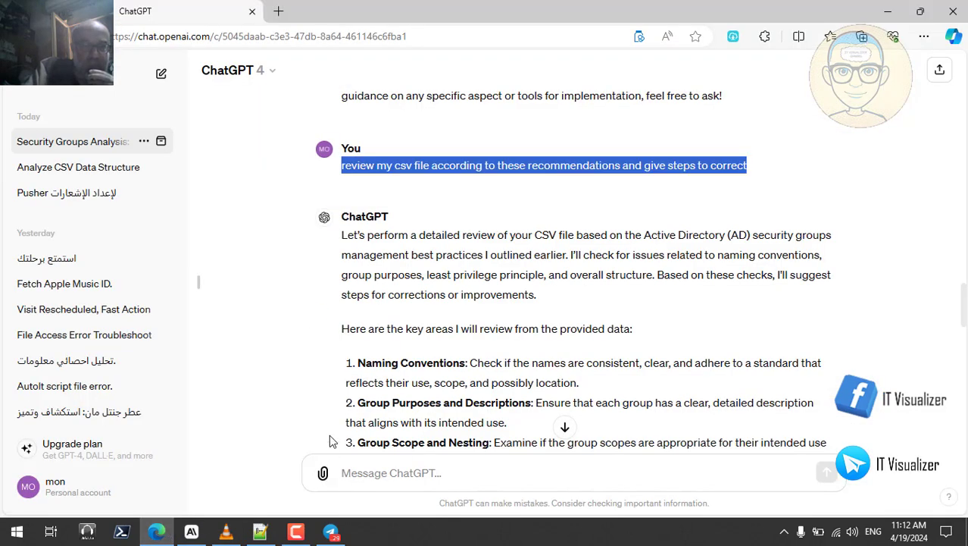
pyautogui.click(323, 475)
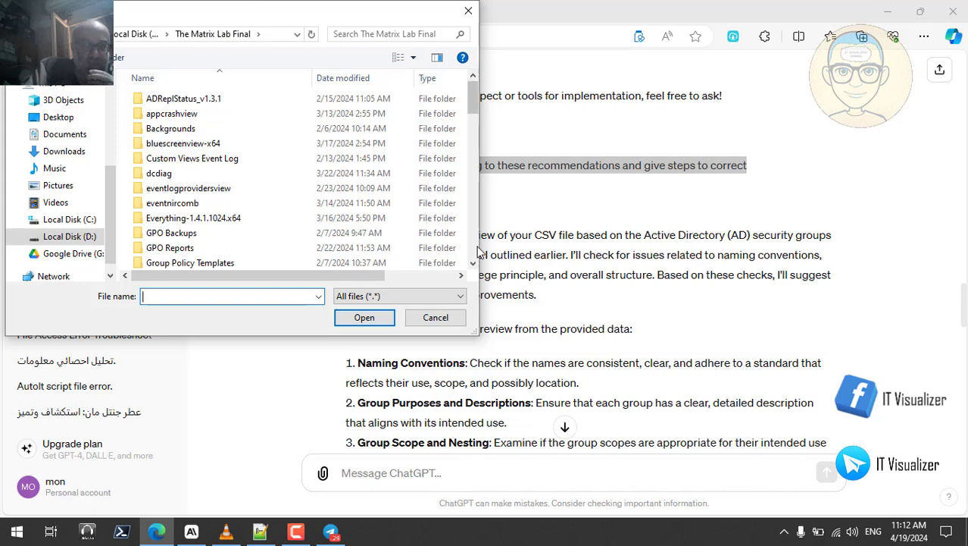
pyautogui.scroll(-8, 476, 257)
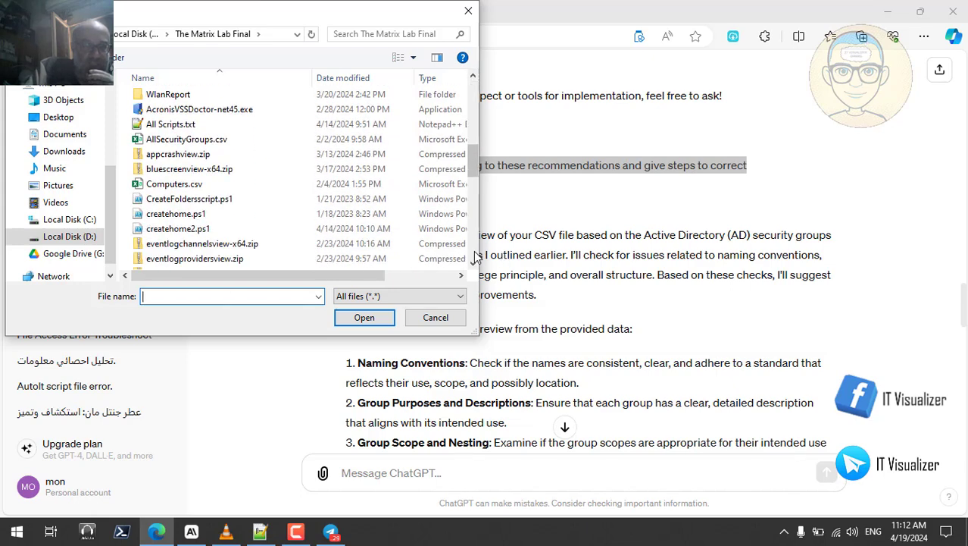
pyautogui.scroll(-3, 472, 262)
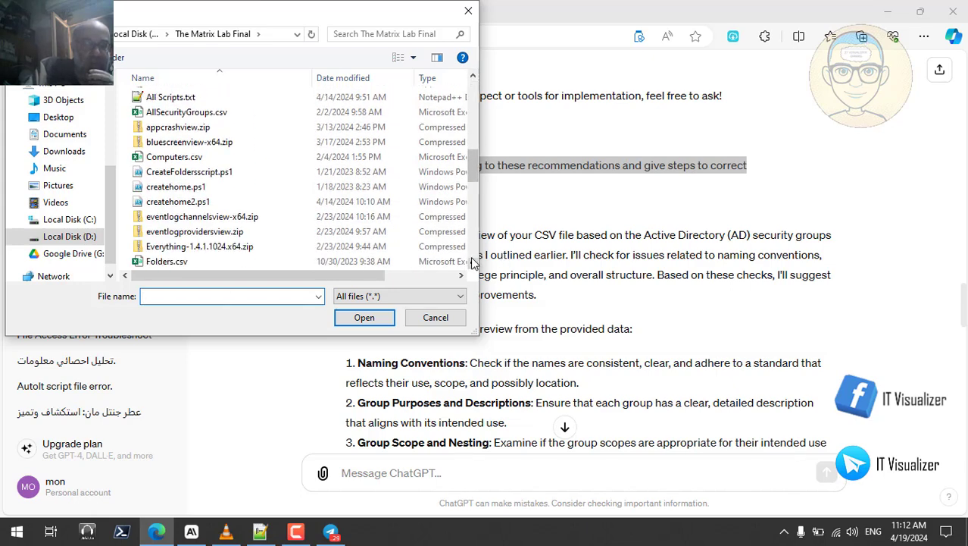
pyautogui.scroll(-1, 471, 261)
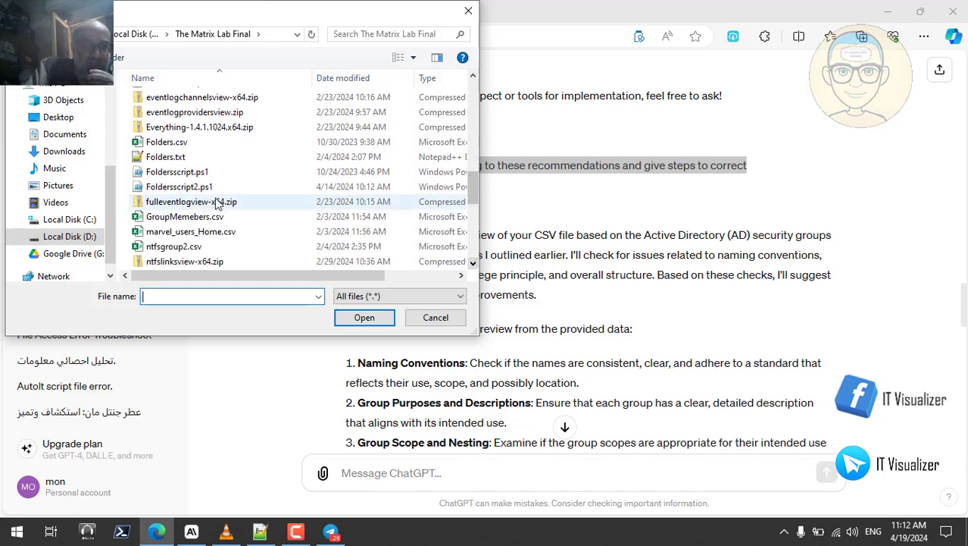
pyautogui.click(204, 217)
pyautogui.click(378, 318)
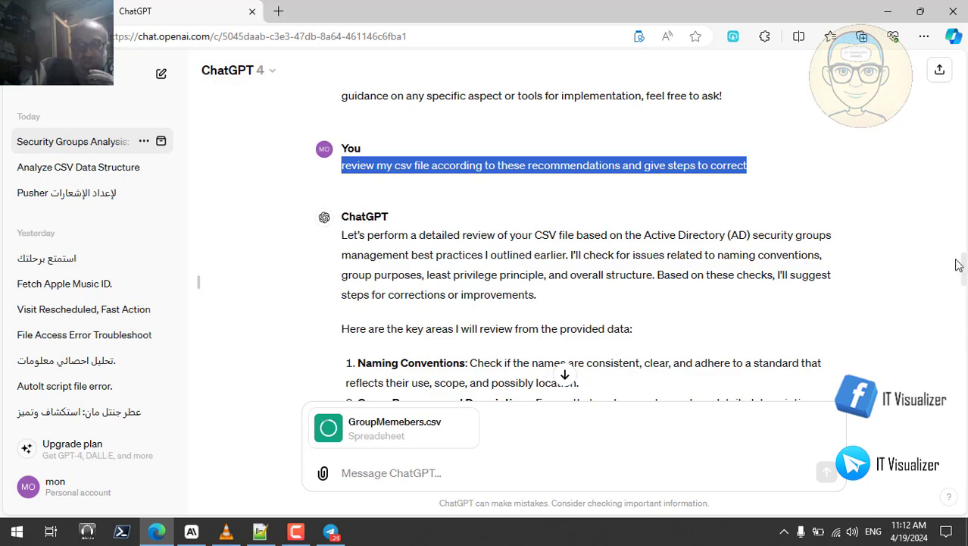
# - Reuse the conversation's first prompt, "analyze this csv file and give a summary", and send it with the attached GroupMemebers.csv
pyautogui.moveTo(964, 272); pyautogui.dragTo(965, 69)
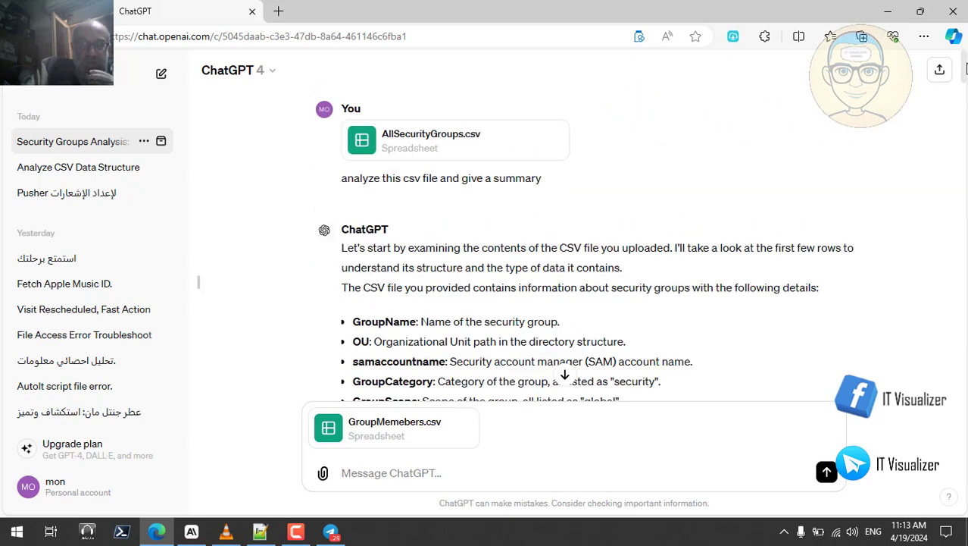
pyautogui.tripleClick(501, 173)
pyautogui.hotkey('ctrl', 'c')
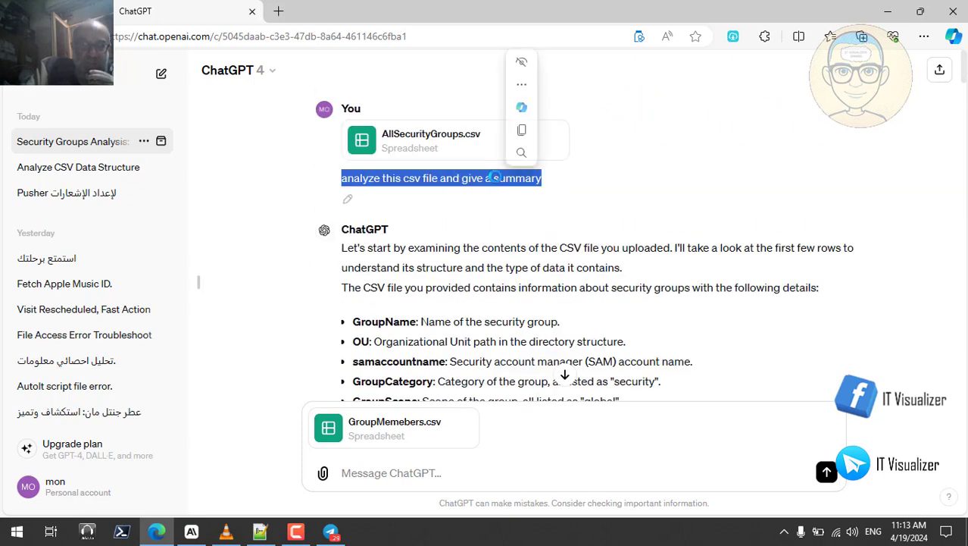
pyautogui.click(399, 472)
pyautogui.hotkey('ctrl', 'v')
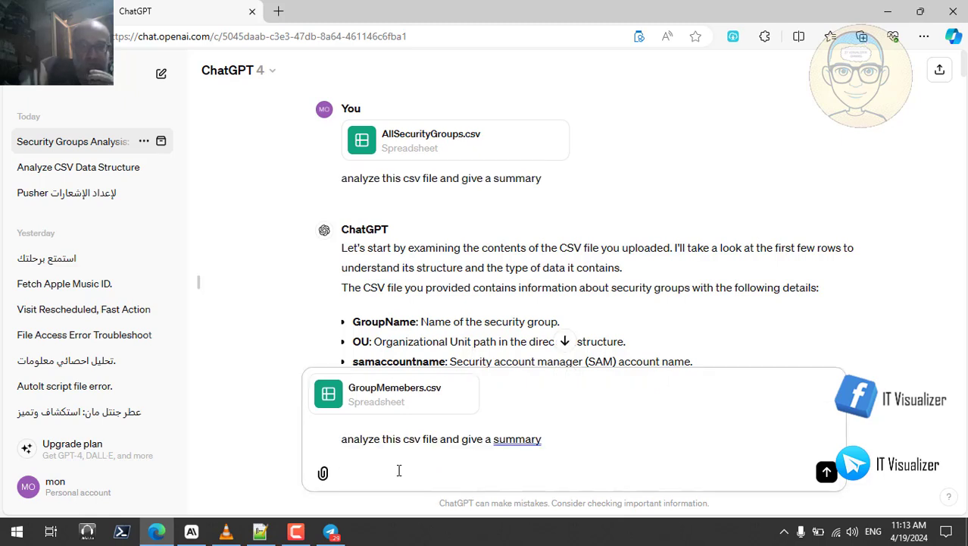
pyautogui.press('BackSpace')
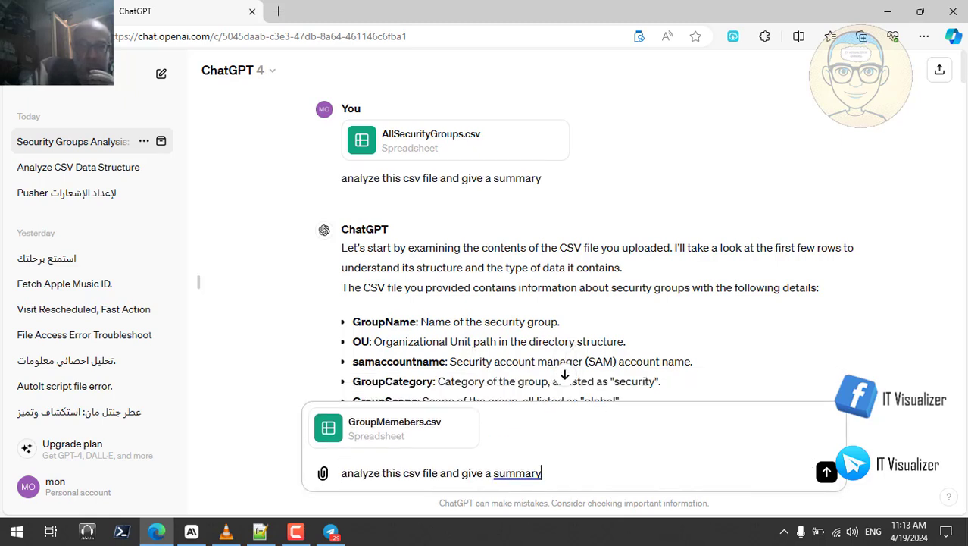
pyautogui.click(826, 473)
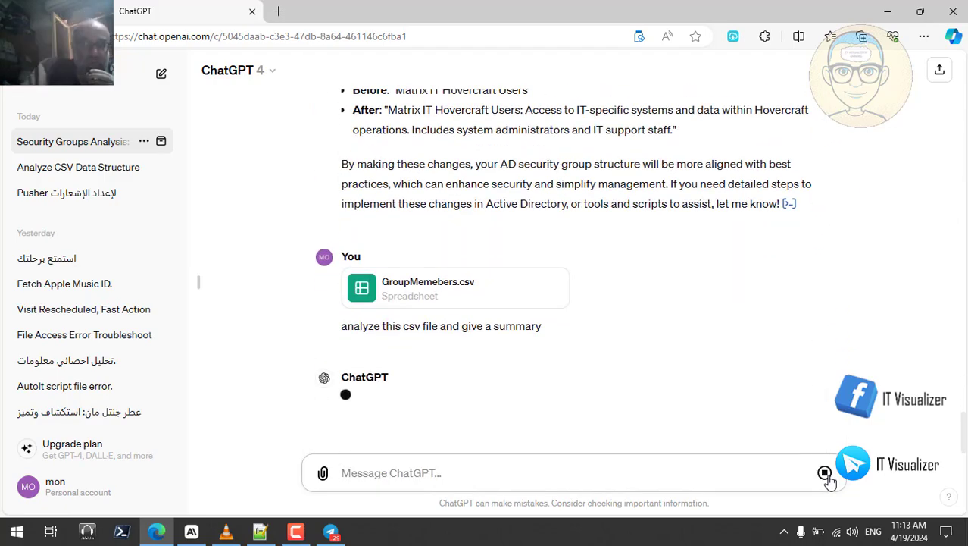
pyautogui.doubleClick(468, 320)
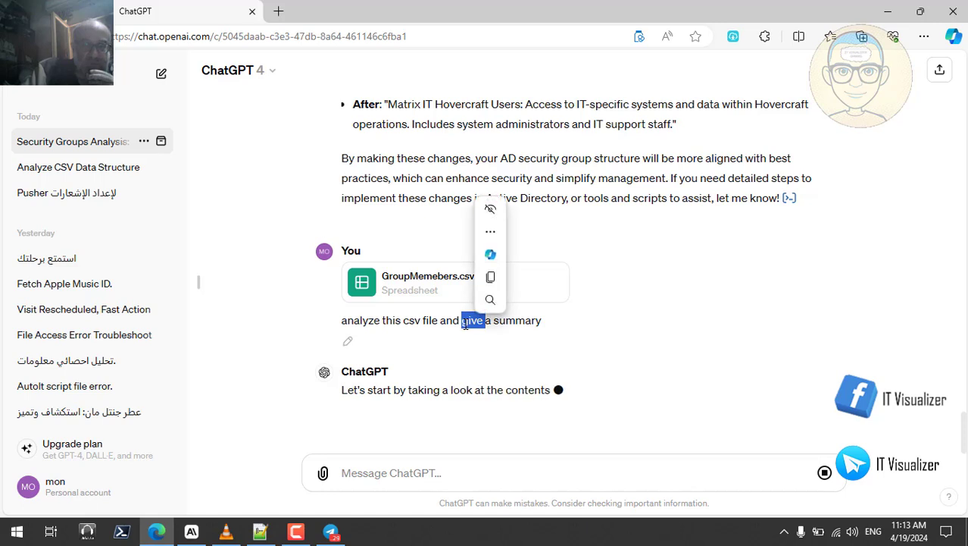
pyautogui.click(454, 327)
pyautogui.doubleClick(468, 320)
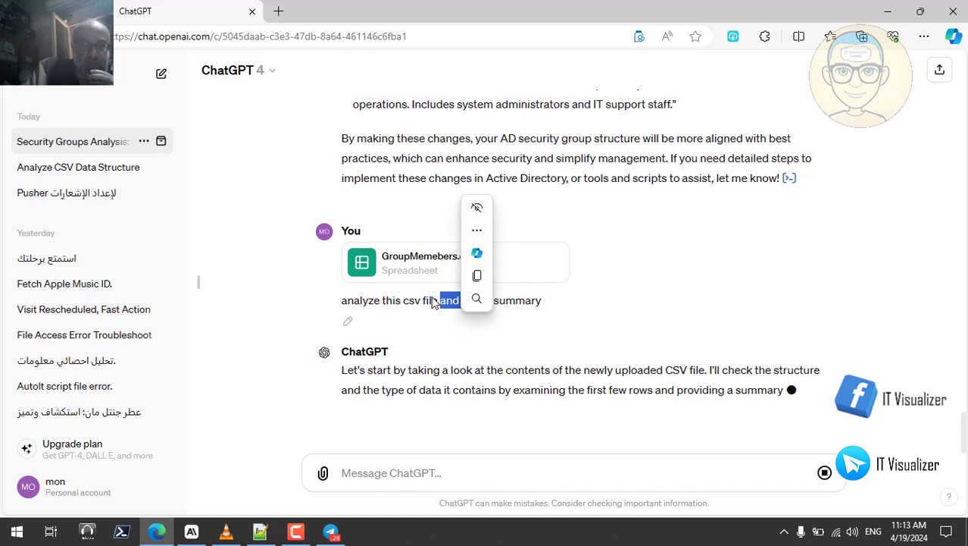
pyautogui.click(431, 297)
pyautogui.doubleClick(427, 282)
pyautogui.click(427, 280)
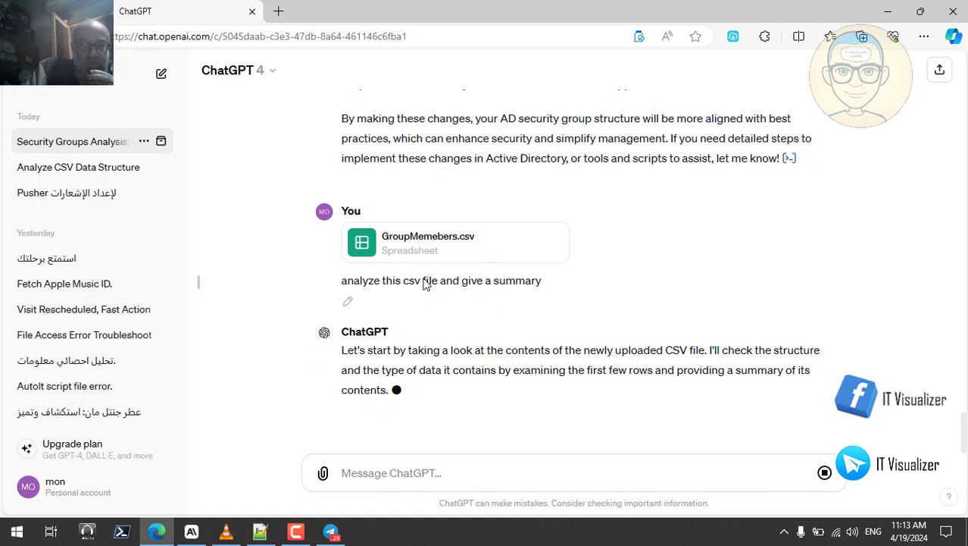
pyautogui.doubleClick(427, 280)
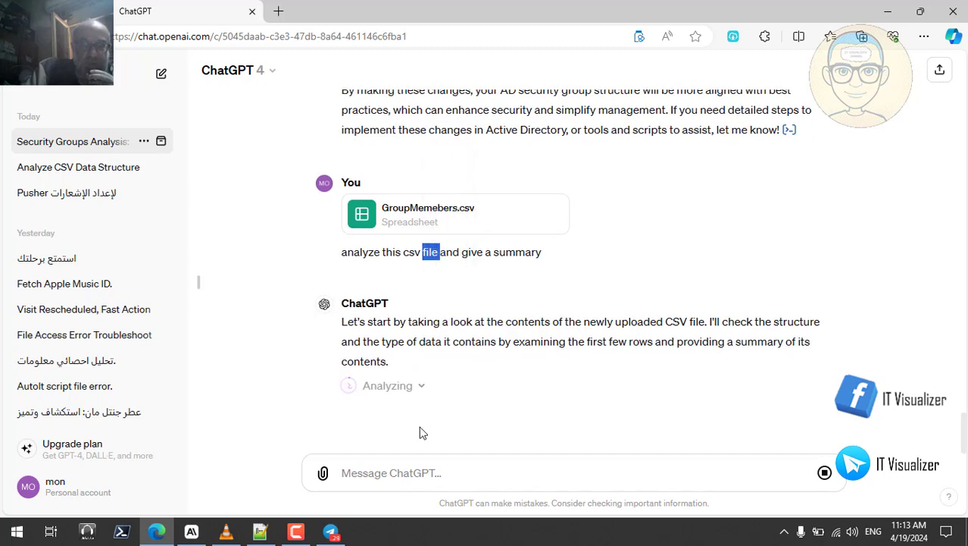
# - Switch to Claude and send GroupMemebers.csv with the same prompt, "analyze this csv file and give a summary"
pyautogui.click(191, 532)
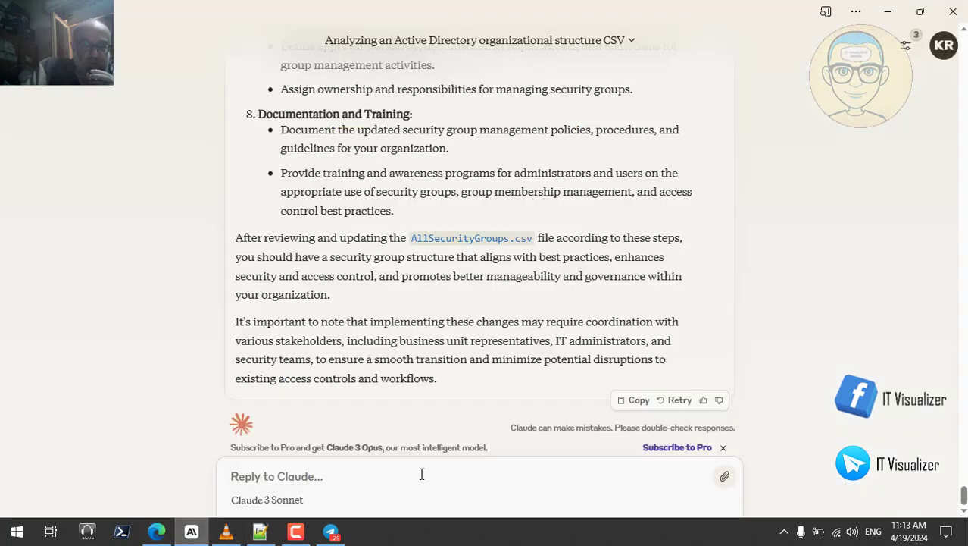
pyautogui.click(370, 484)
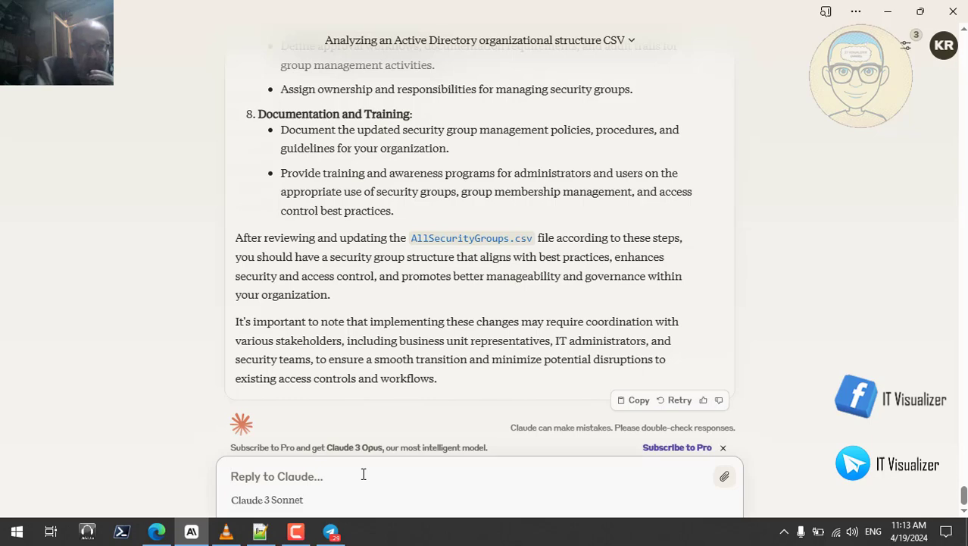
pyautogui.hotkey('ctrl', 'v')
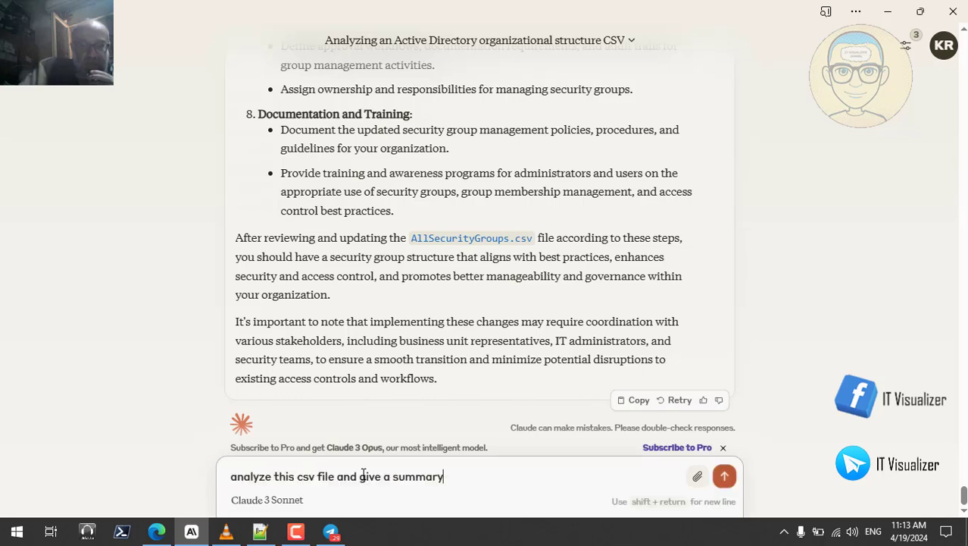
pyautogui.click(697, 476)
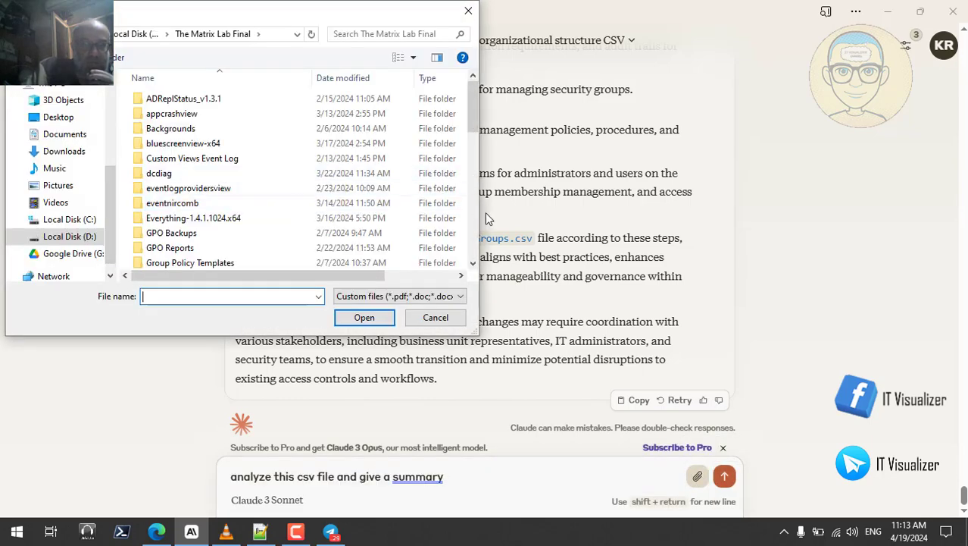
pyautogui.scroll(-10, 475, 251)
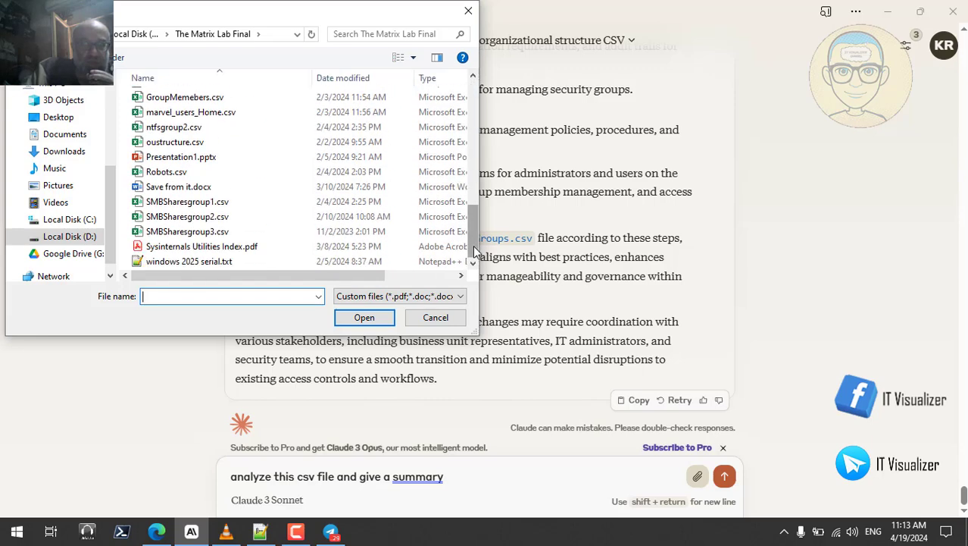
pyautogui.click(226, 100)
pyautogui.click(366, 318)
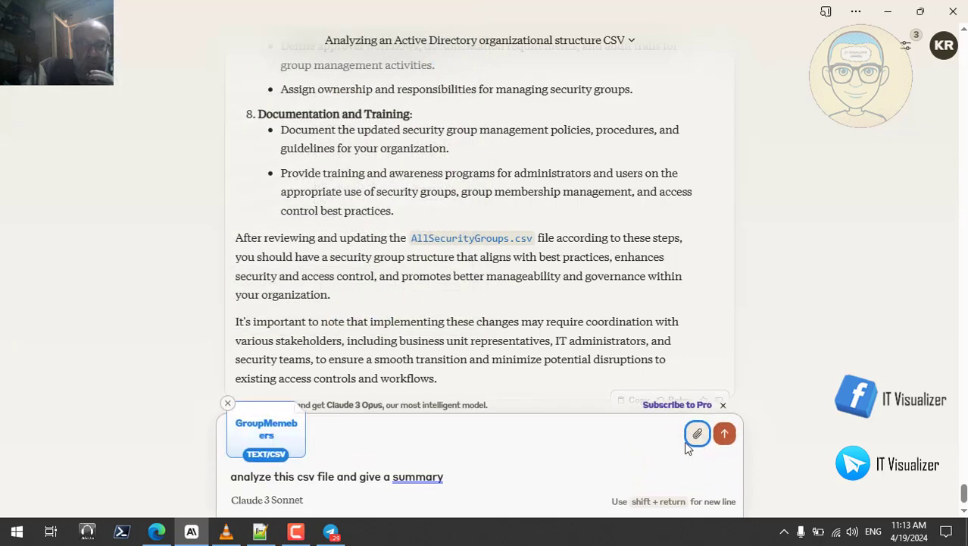
pyautogui.click(725, 438)
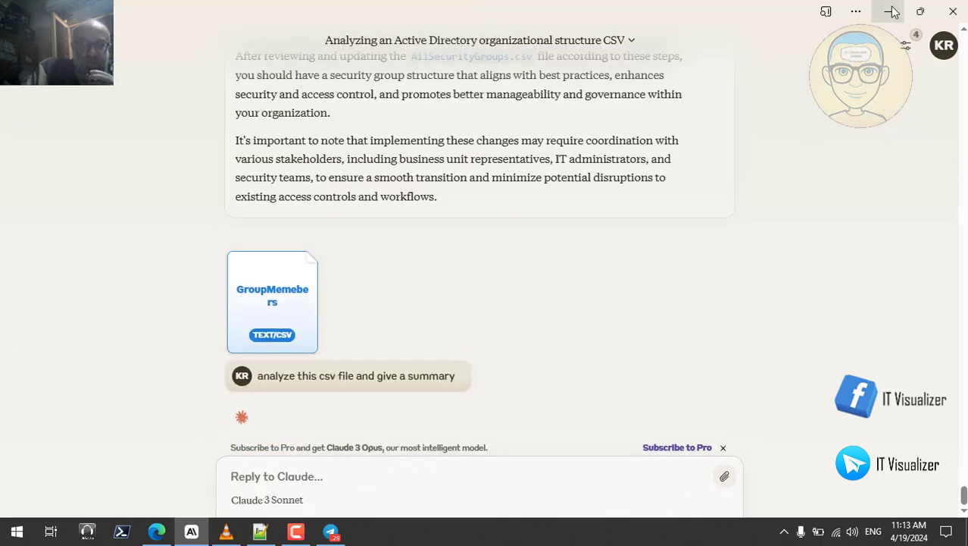
# - Return to ChatGPT and read its GroupMemebers.csv summary from the structure and example data through the observations and recommendations
pyautogui.click(888, 11)
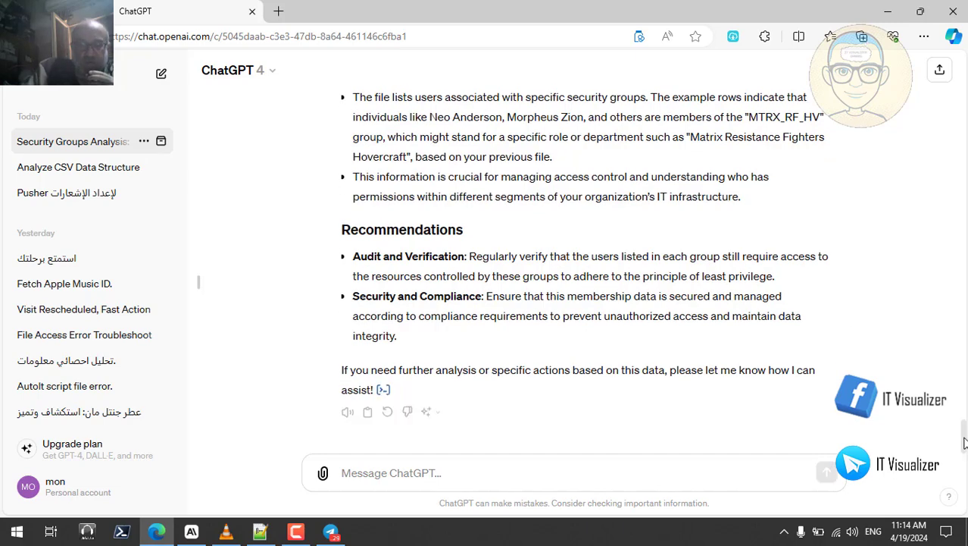
pyautogui.moveTo(965, 443); pyautogui.dragTo(964, 377)
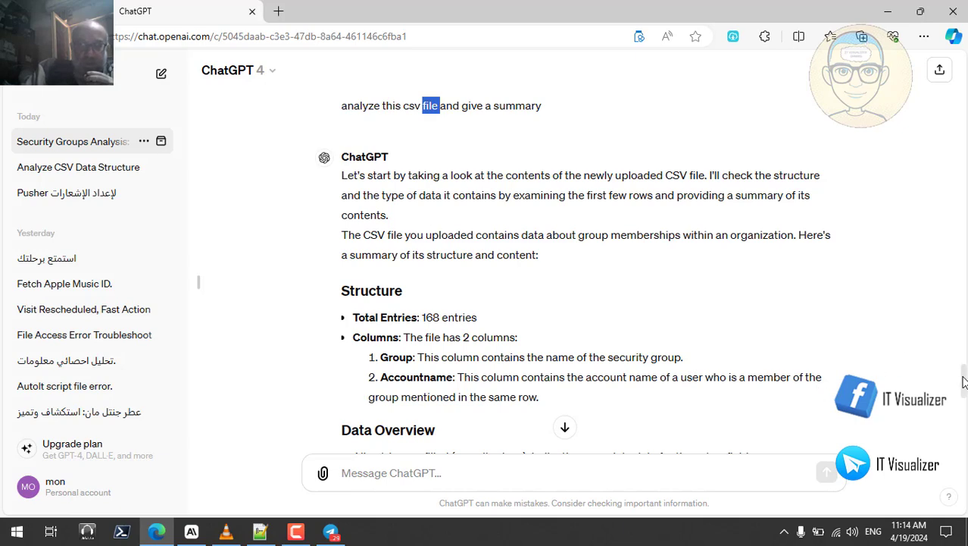
pyautogui.scroll(-2, 964, 385)
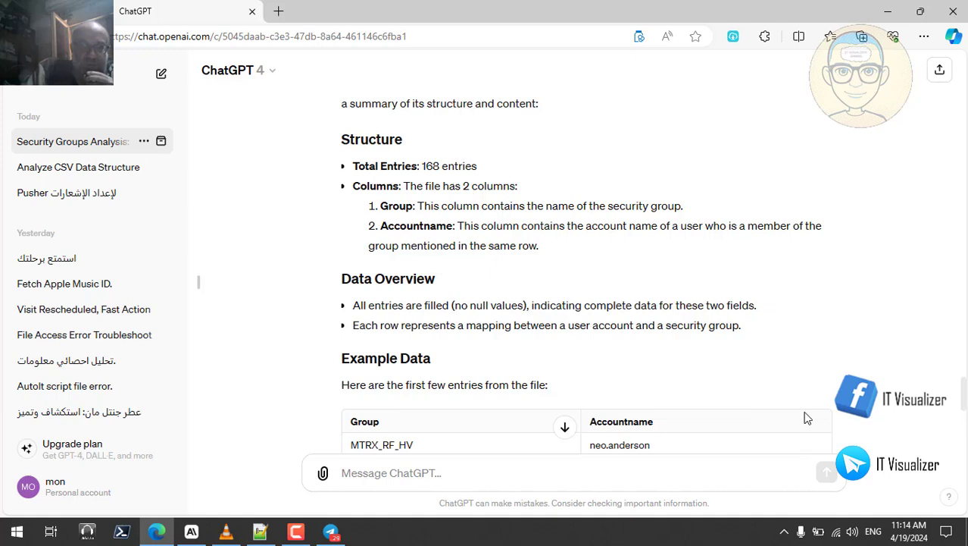
pyautogui.moveTo(965, 397); pyautogui.dragTo(965, 422)
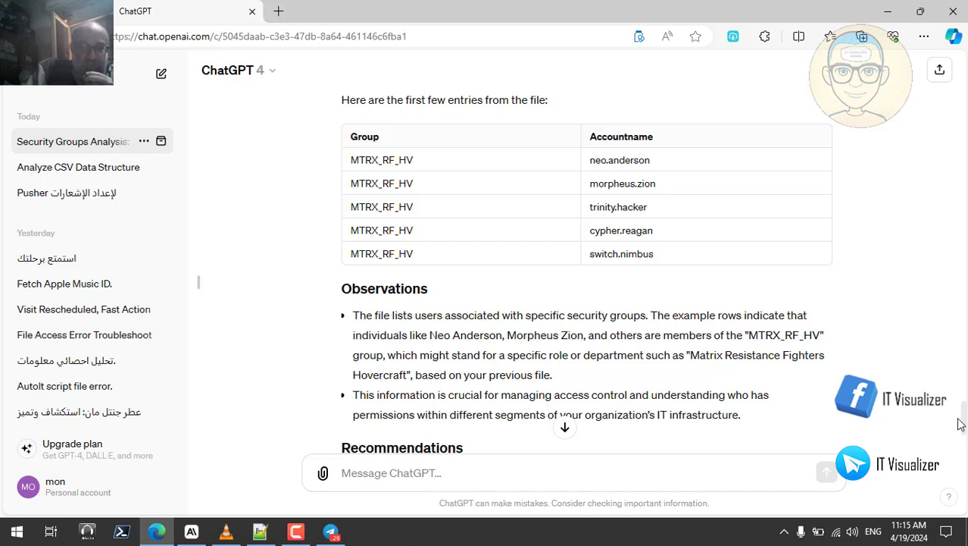
pyautogui.scroll(-1, 964, 416)
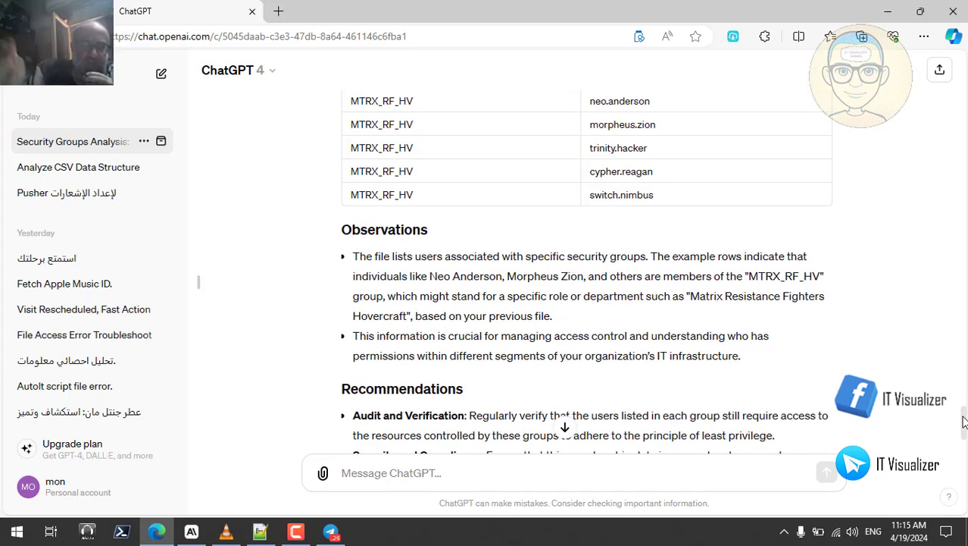
pyautogui.scroll(-3, 964, 421)
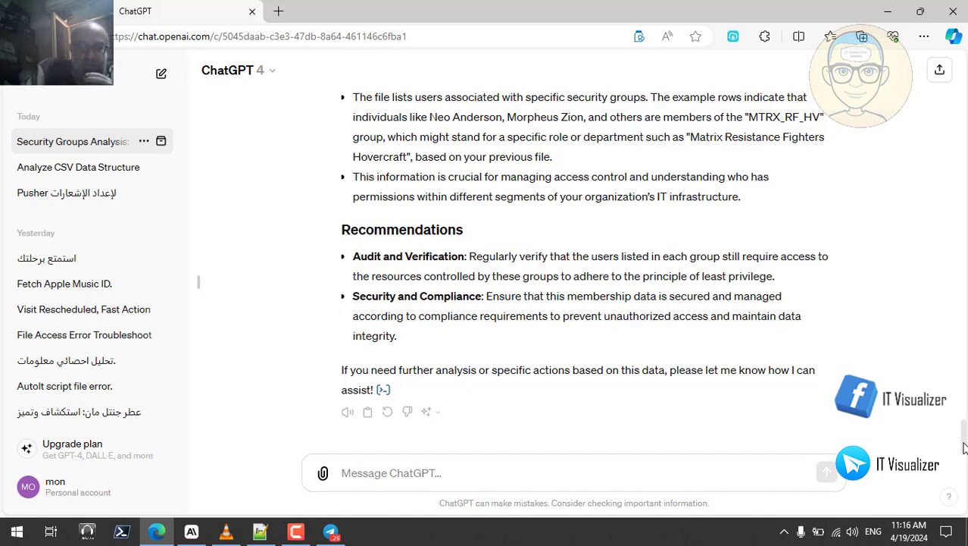
pyautogui.moveTo(963, 447)
pyautogui.mouseDown()
pyautogui.moveTo(964, 383)
pyautogui.moveTo(964, 447)
pyautogui.mouseUp()
# - Send ChatGPT the follow-up prompt "give me a statistcs each group and its members by count"
pyautogui.click(372, 465)
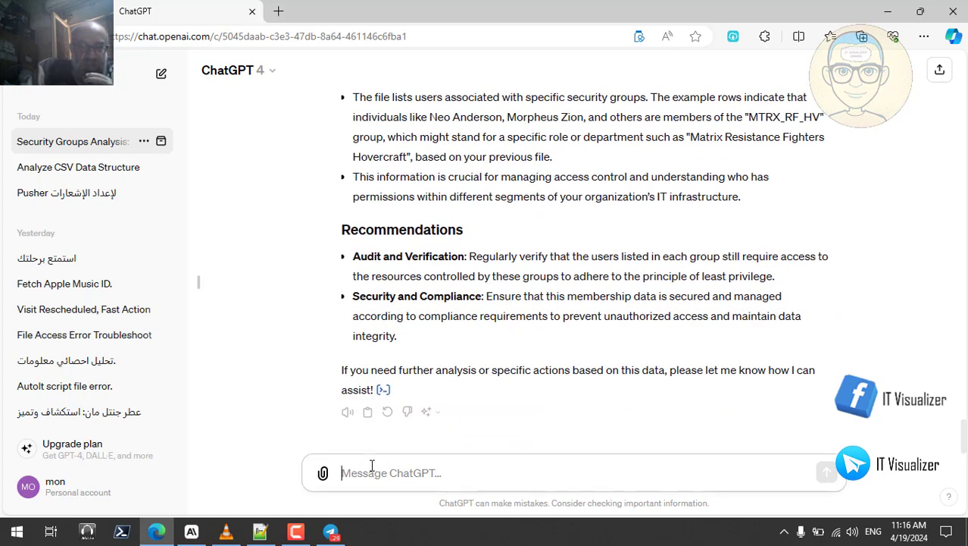
pyautogui.write('gi')
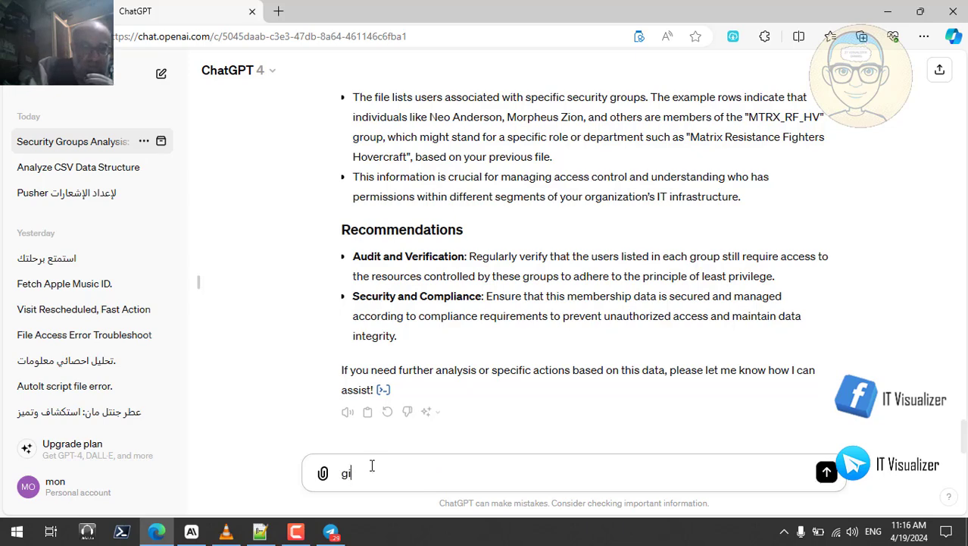
pyautogui.write('ve me ')
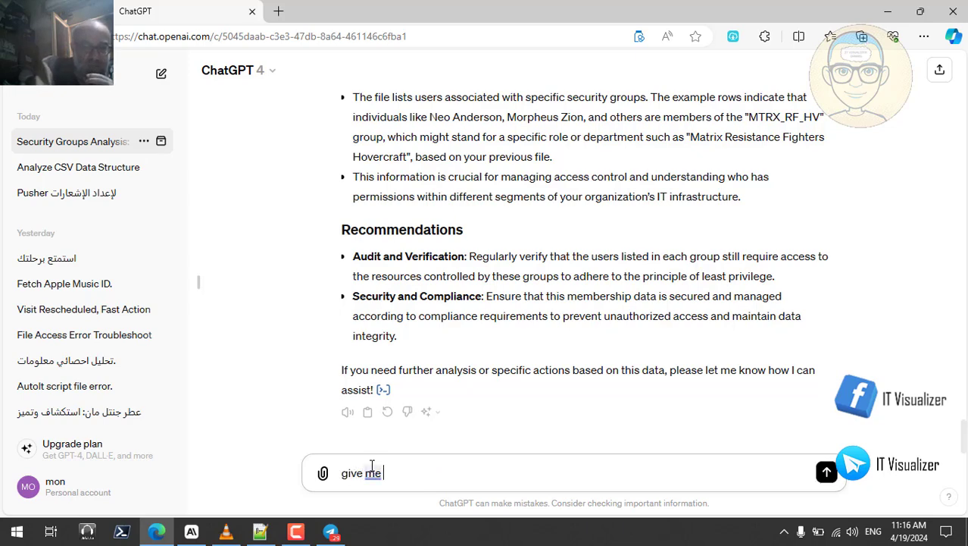
pyautogui.write('a stat')
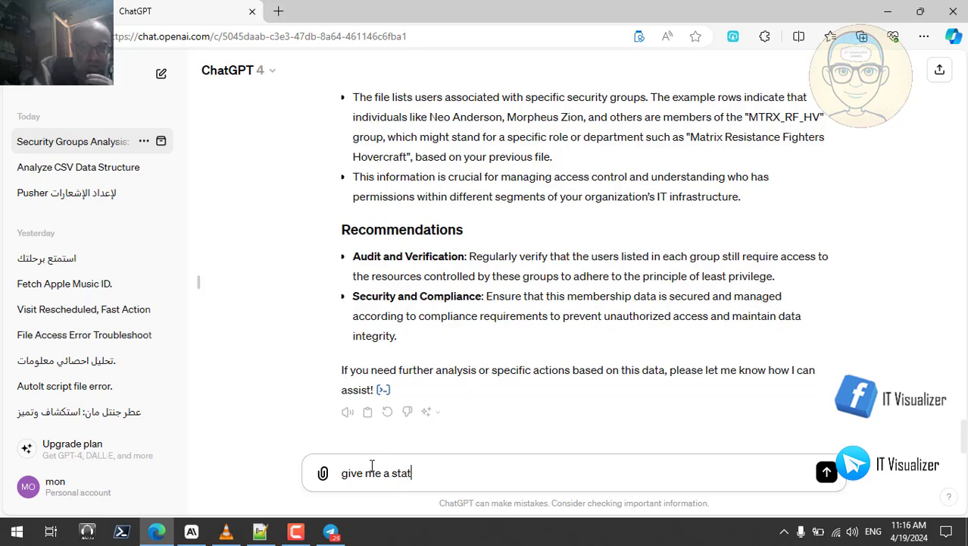
pyautogui.write('istcs')
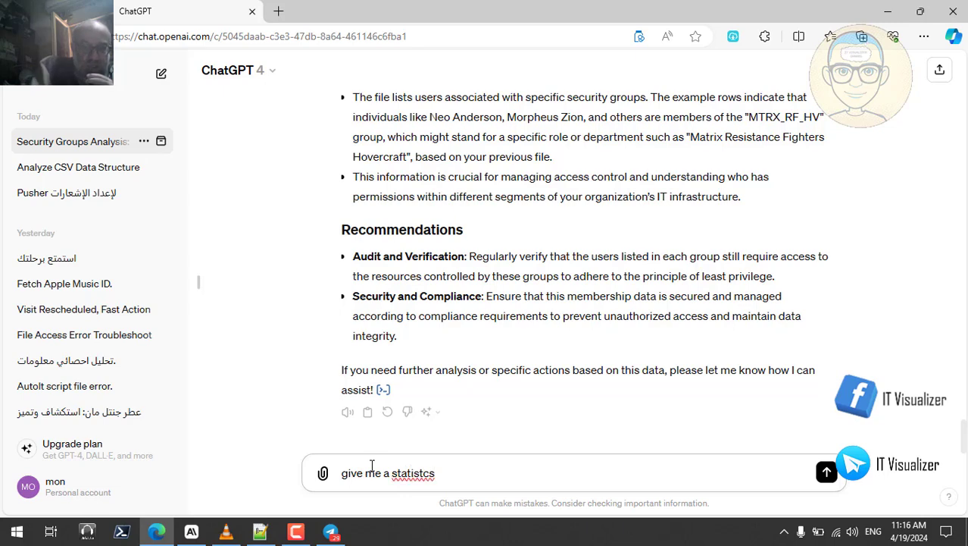
pyautogui.write(' each group ')
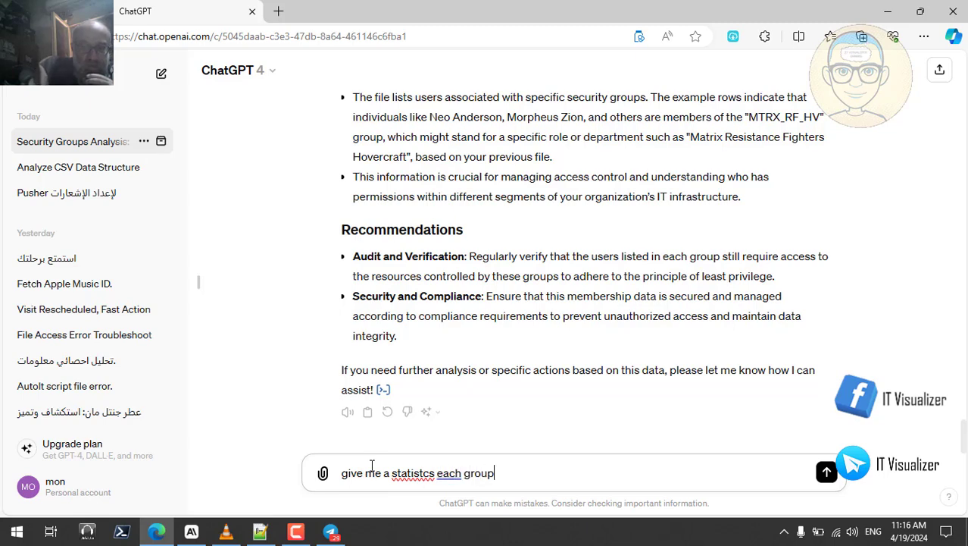
pyautogui.write('an')
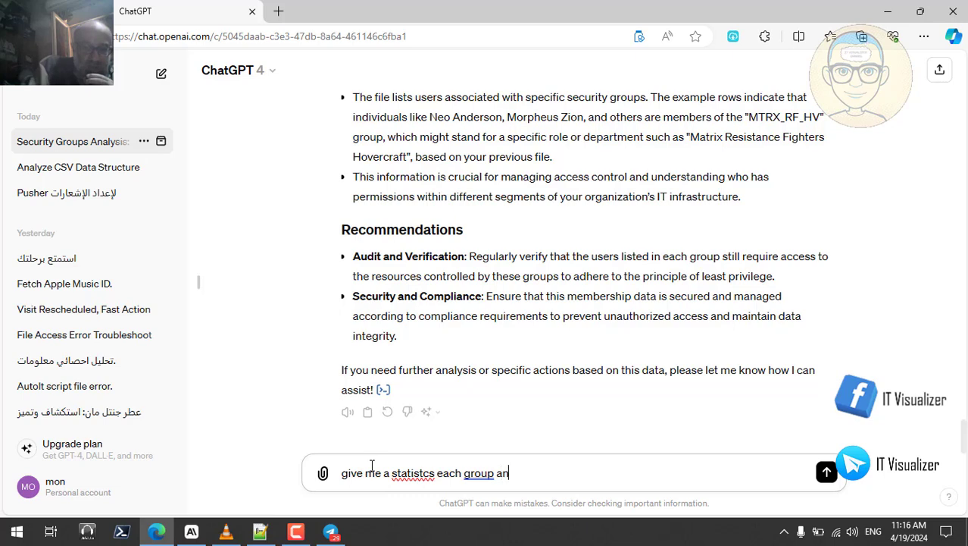
pyautogui.write('f itsd its')
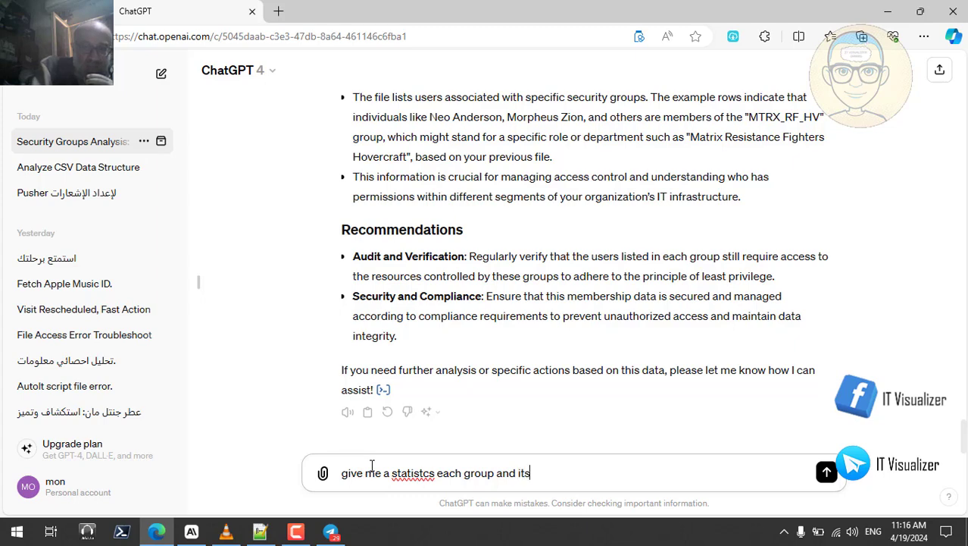
pyautogui.write(' members by ')
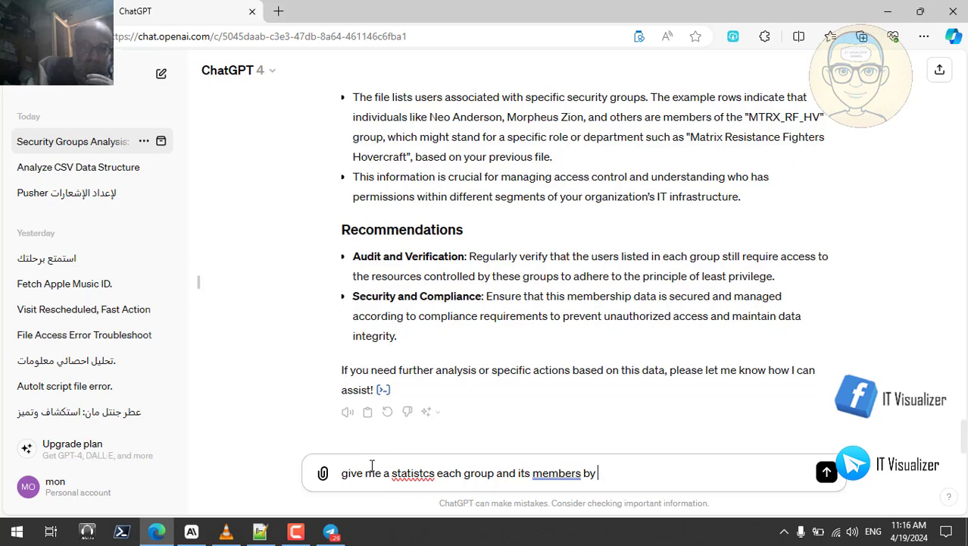
pyautogui.write('count')
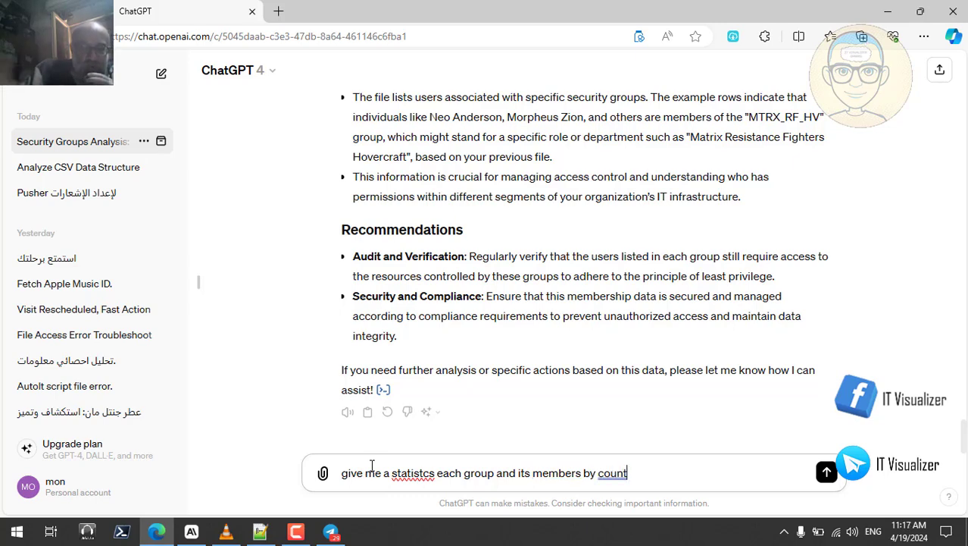
pyautogui.press('Return')
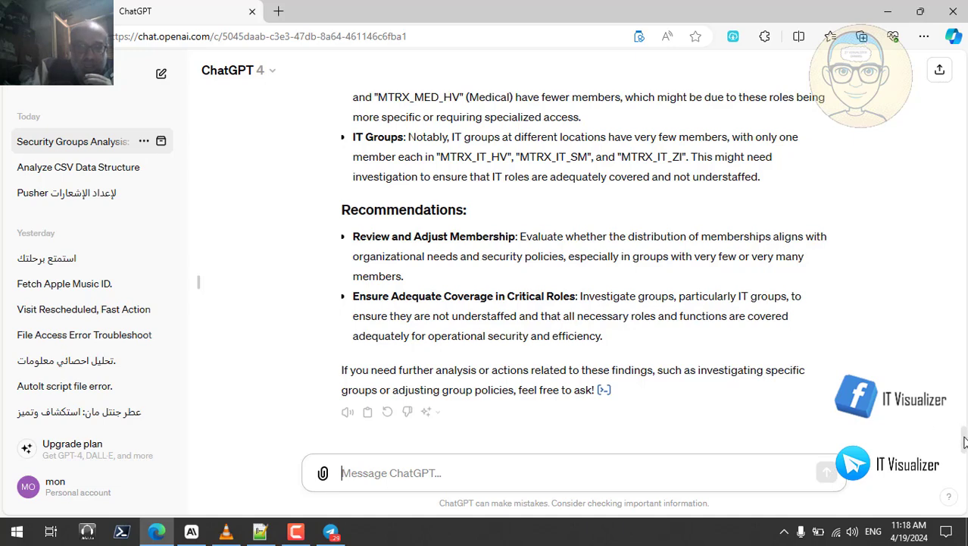
# - Examine the table of member counts per security group, highlighting the MTRX_ALL_HV and MTRX_RF_HV rows
pyautogui.scroll(4, 961, 428)
pyautogui.scroll(5, 964, 422)
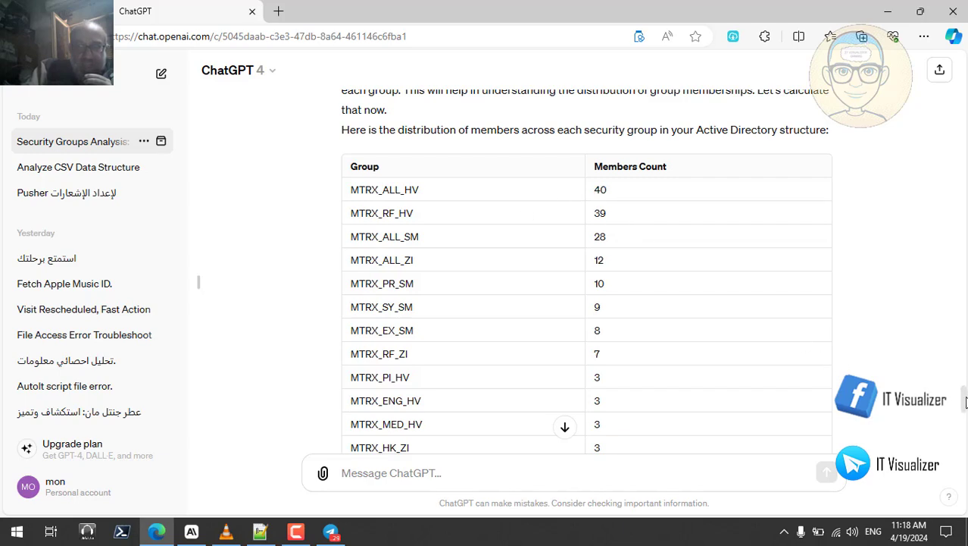
pyautogui.moveTo(966, 401); pyautogui.dragTo(964, 414)
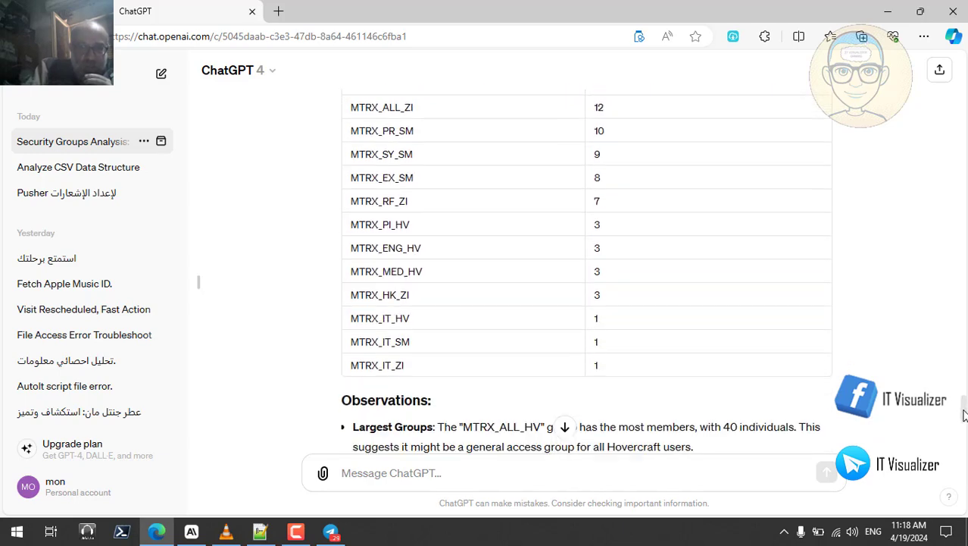
pyautogui.scroll(-2, 596, 324)
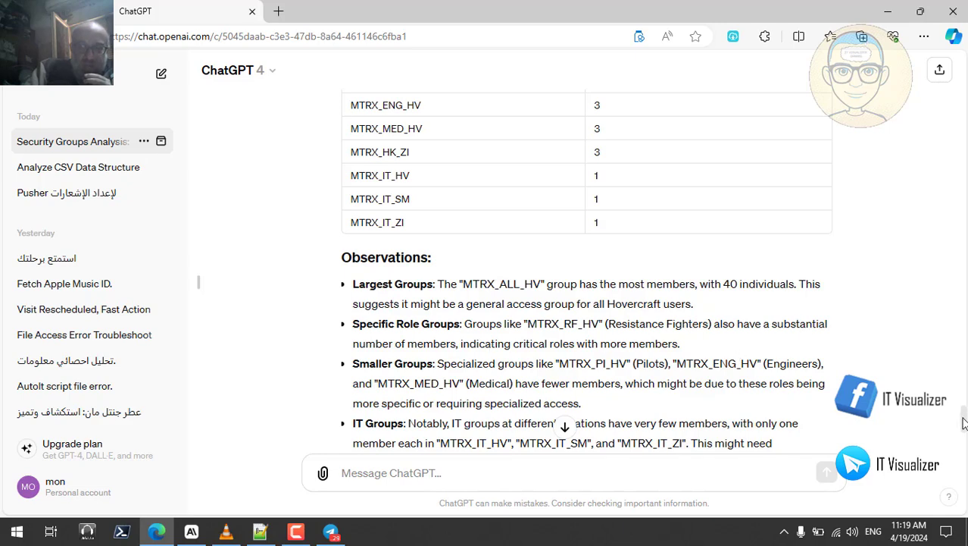
pyautogui.moveTo(964, 423); pyautogui.dragTo(964, 409)
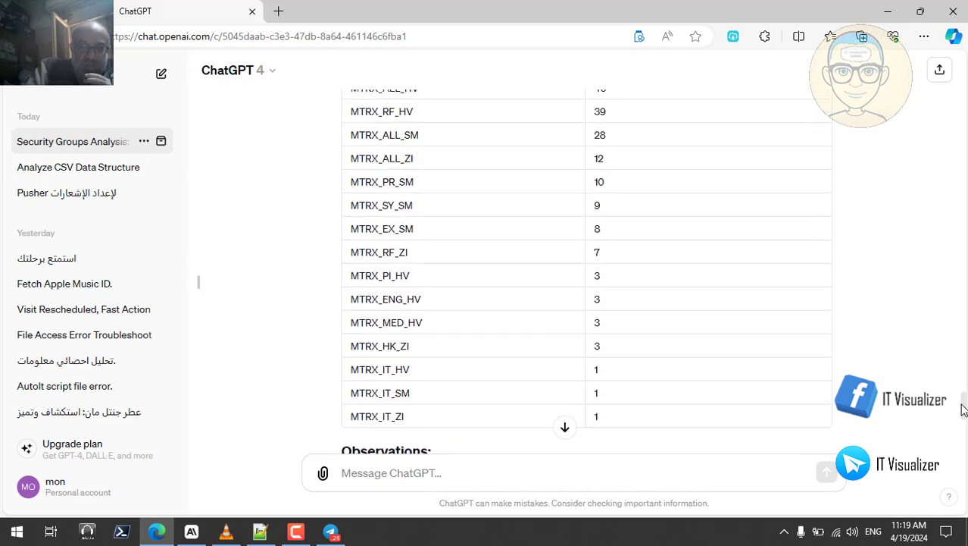
pyautogui.scroll(1, 964, 410)
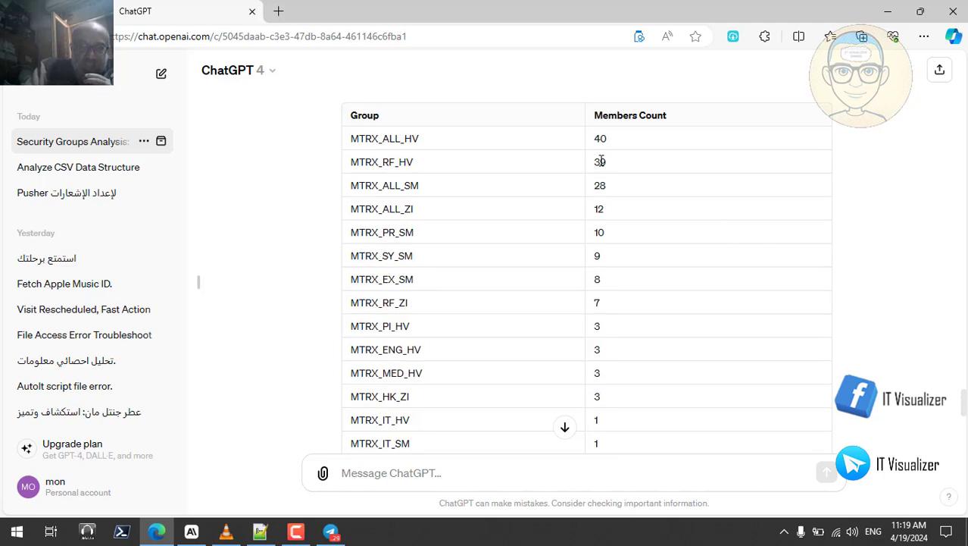
pyautogui.doubleClick(601, 161)
pyautogui.doubleClick(408, 137)
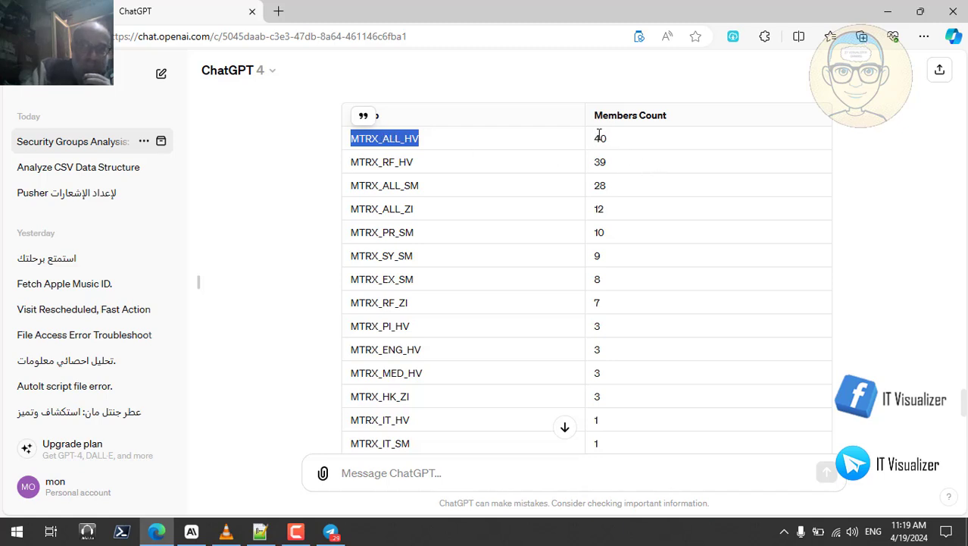
pyautogui.click(394, 162)
pyautogui.doubleClick(394, 162)
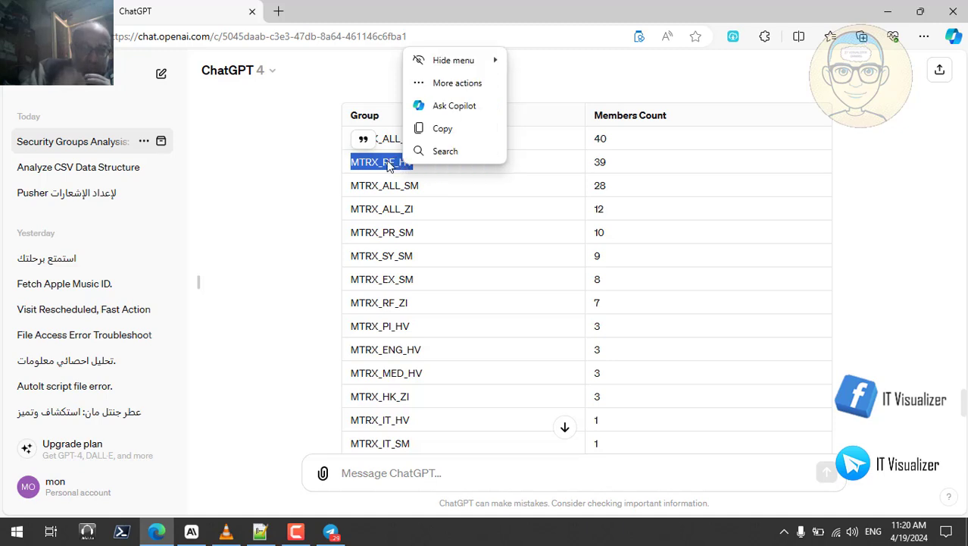
pyautogui.click(600, 162)
pyautogui.doubleClick(600, 162)
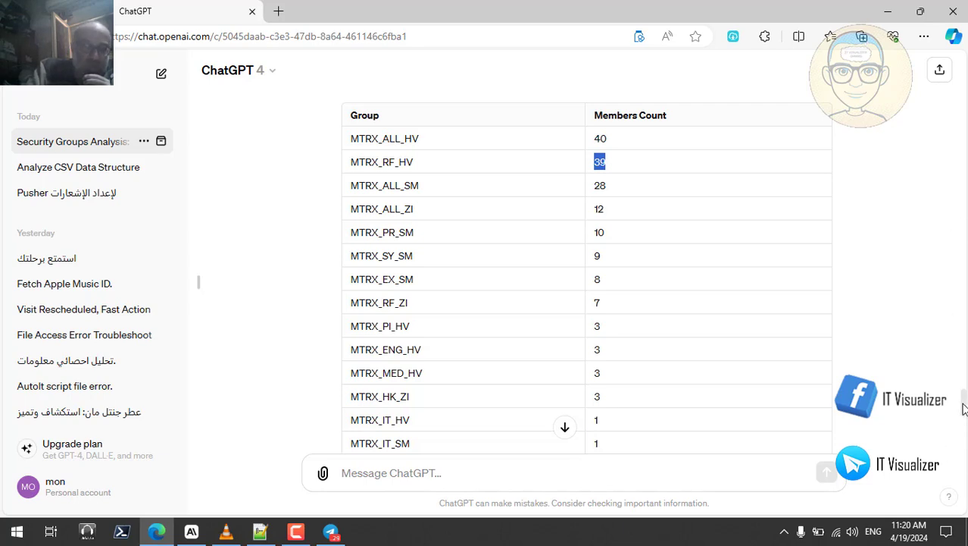
# - Read the observations on the largest, specific role, smaller and IT groups, and return to the start of the answer
pyautogui.moveTo(965, 409); pyautogui.dragTo(964, 433)
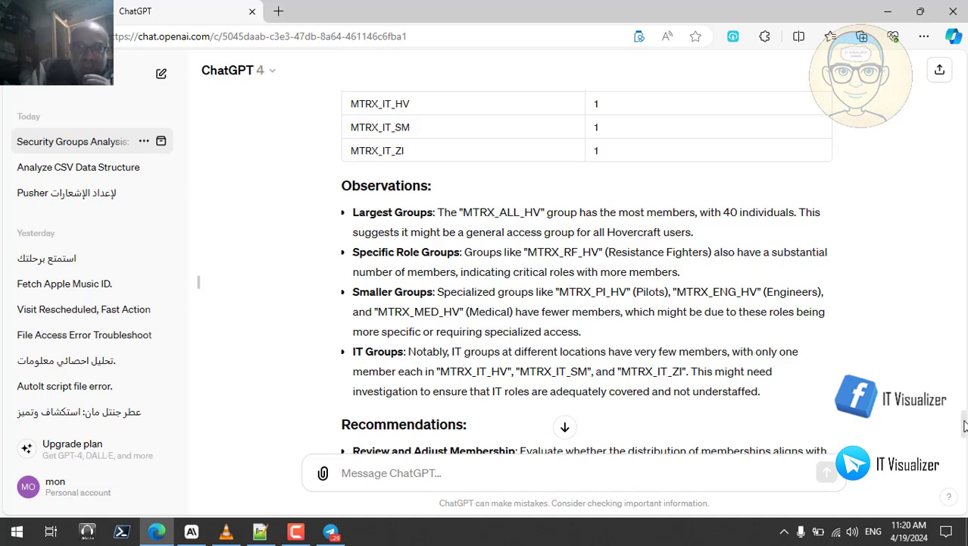
pyautogui.scroll(-1, 964, 426)
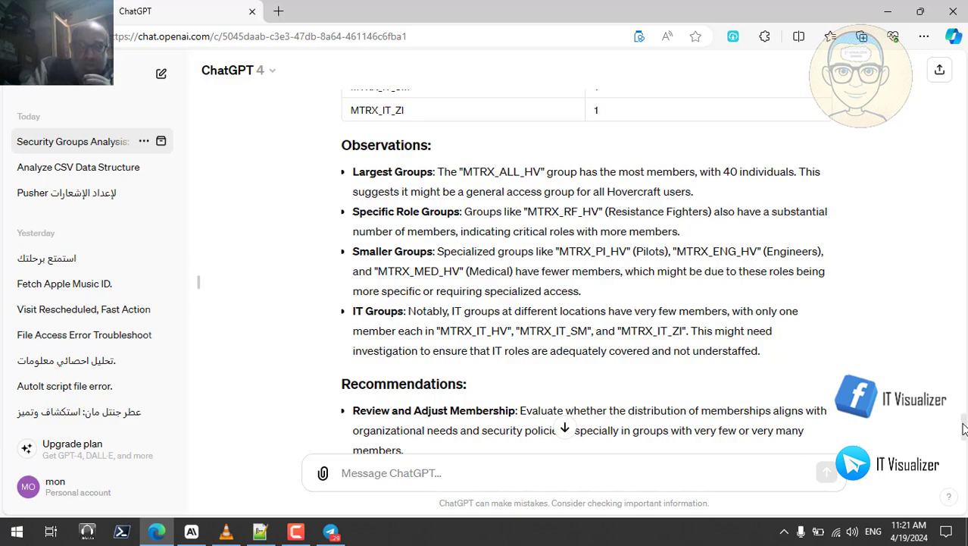
pyautogui.moveTo(963, 429); pyautogui.dragTo(965, 388)
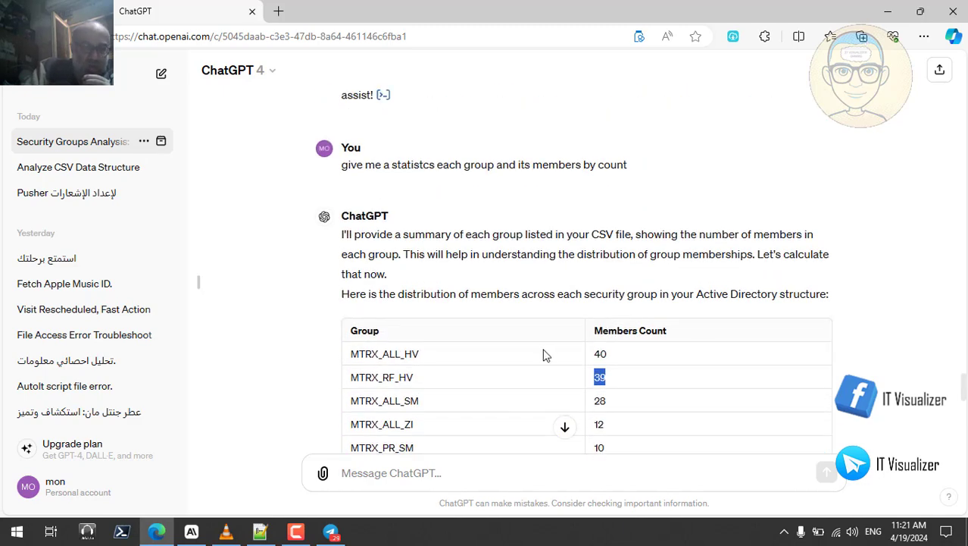
# - Switch to Claude and read its GroupMemebers.csv summary, from the columns through the key security groups to the closing paragraph
pyautogui.click(192, 532)
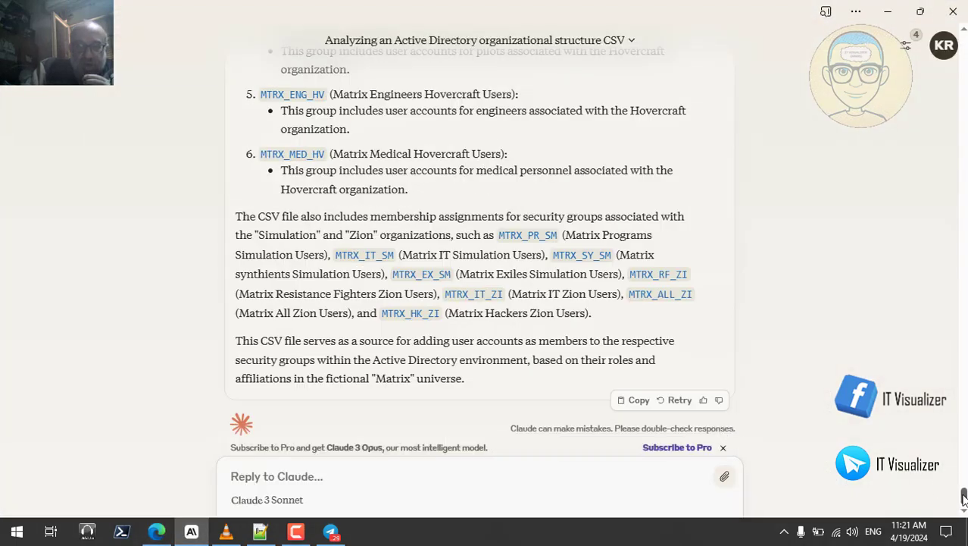
pyautogui.moveTo(964, 497); pyautogui.dragTo(964, 477)
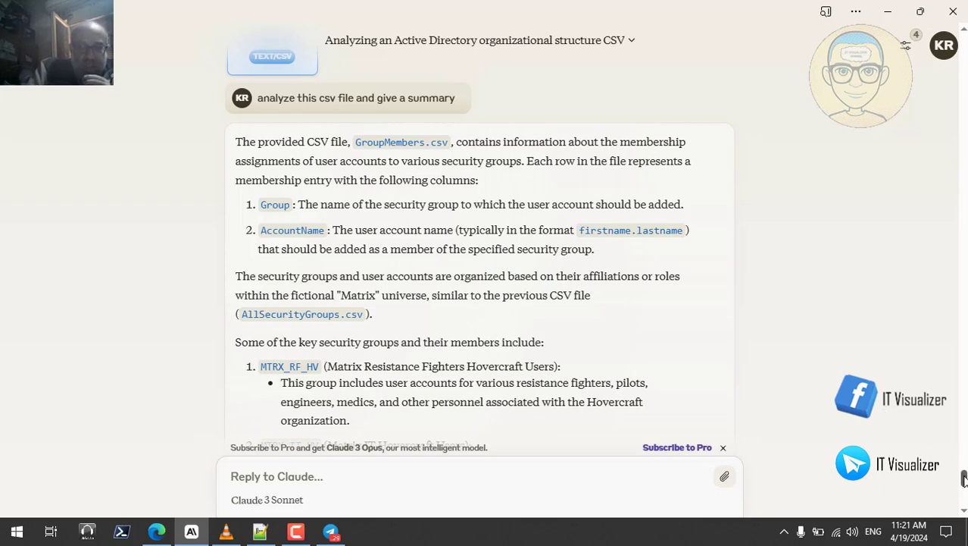
pyautogui.scroll(-1, 964, 482)
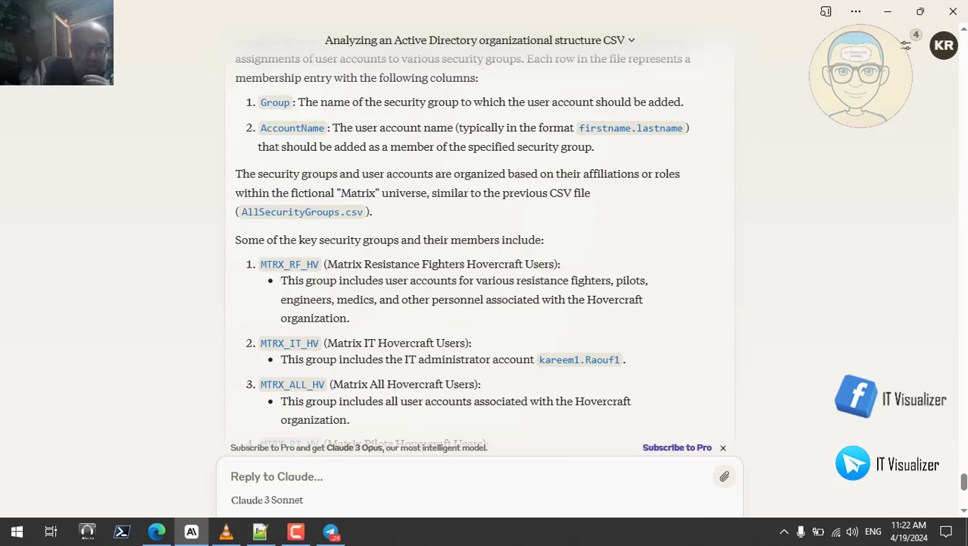
pyautogui.scroll(-2, 964, 481)
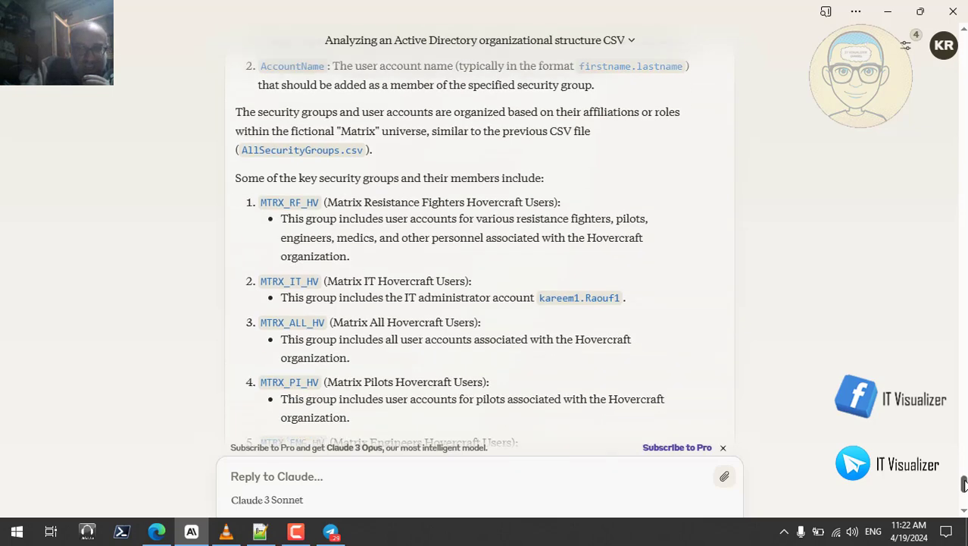
pyautogui.scroll(-4, 964, 485)
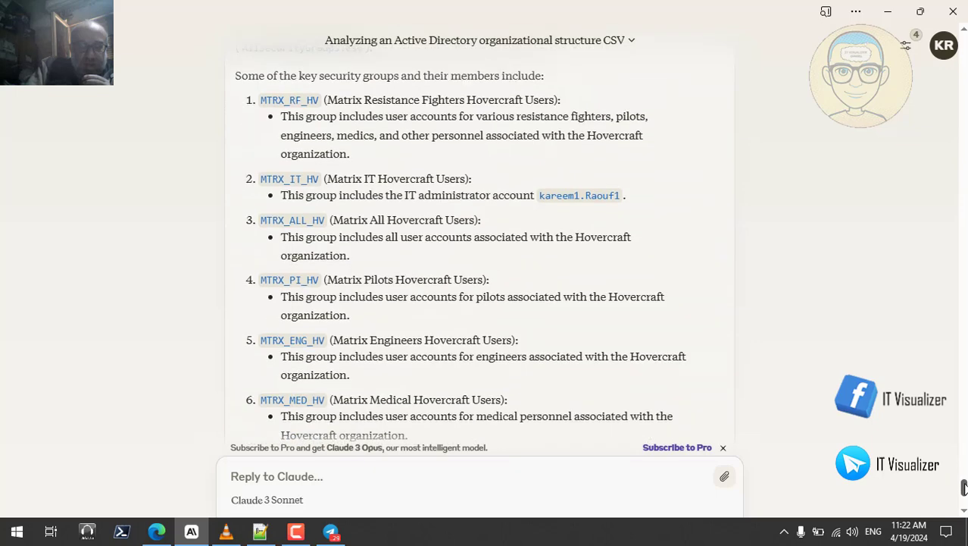
pyautogui.scroll(-2, 964, 490)
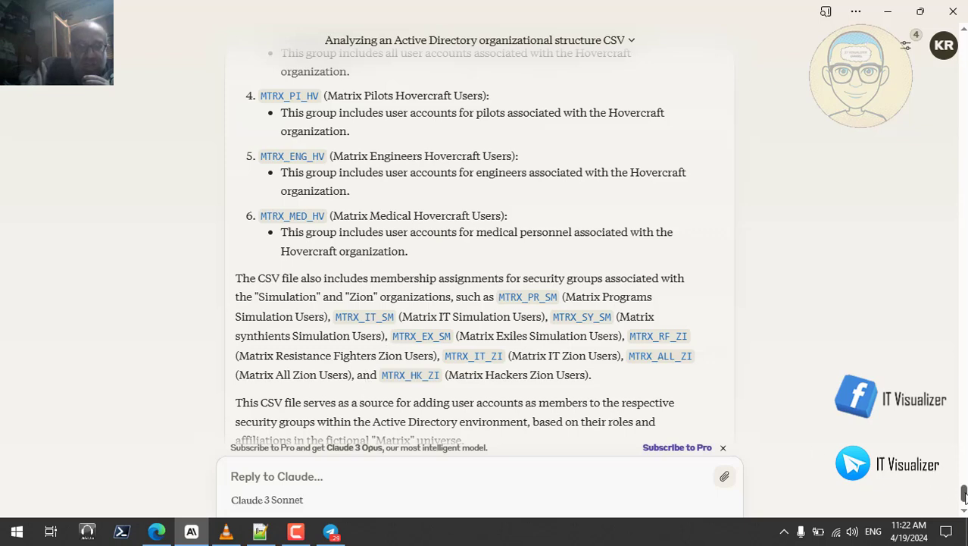
pyautogui.scroll(-1, 964, 496)
pyautogui.scroll(-1, 964, 497)
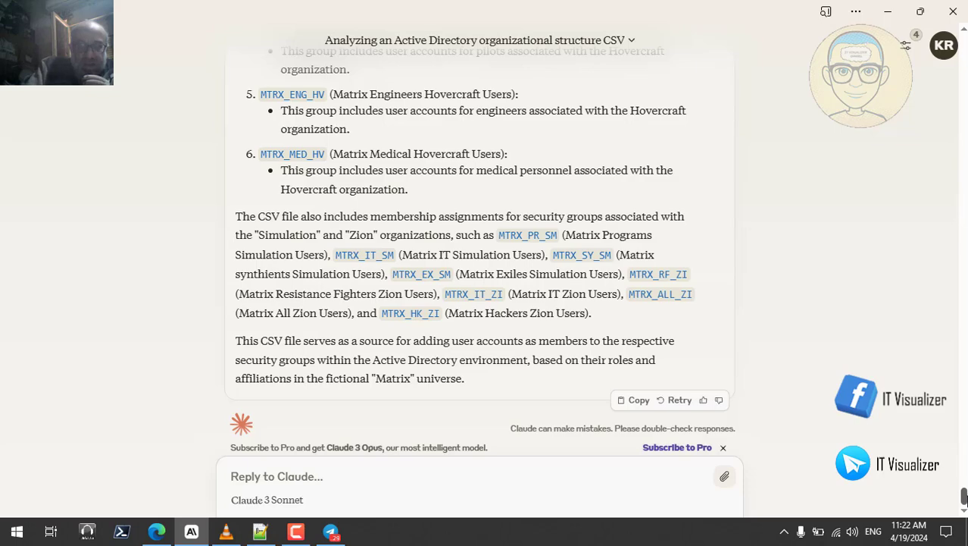
pyautogui.scroll(15, 964, 497)
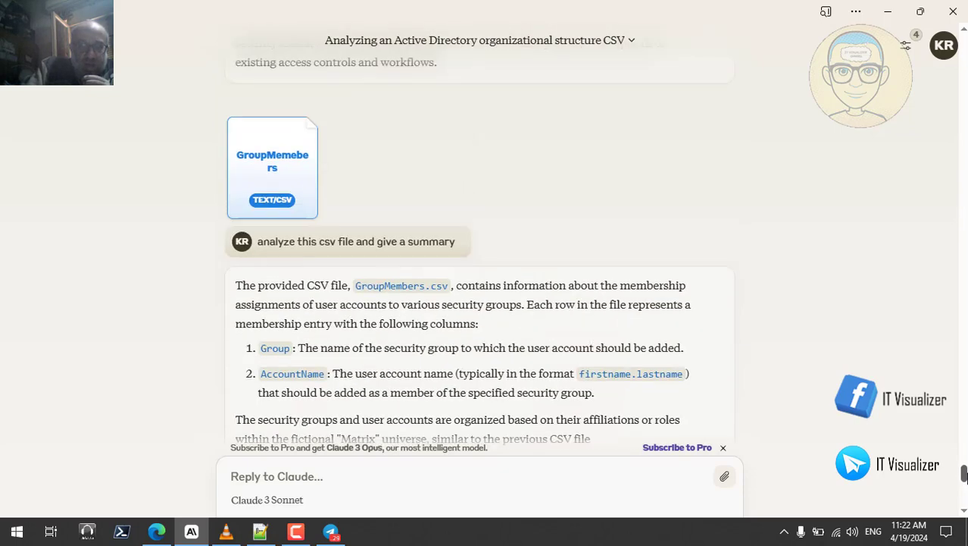
# - Switch to ChatGPT and copy the earlier security groups recommendations prompt into a new message
pyautogui.click(156, 533)
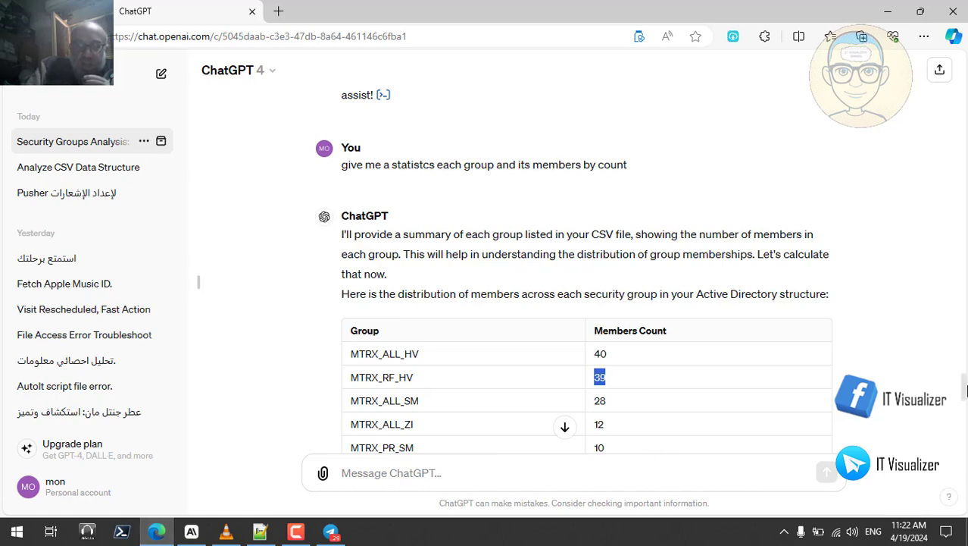
pyautogui.moveTo(964, 390); pyautogui.dragTo(964, 123)
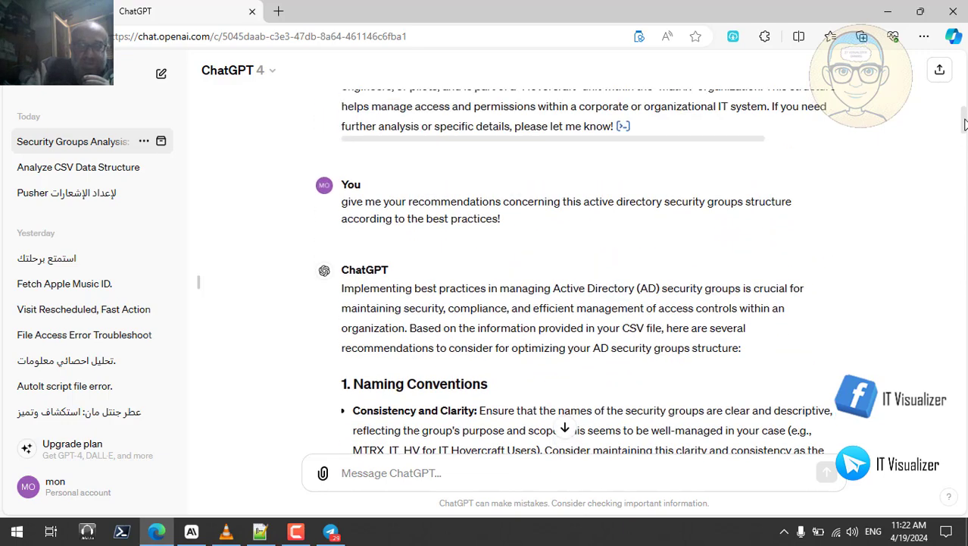
pyautogui.tripleClick(471, 205)
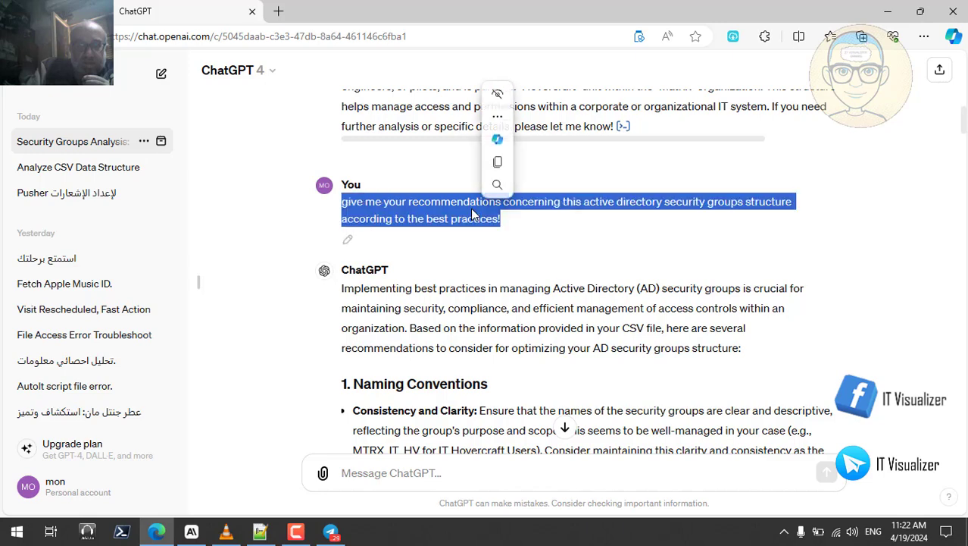
pyautogui.click(498, 164)
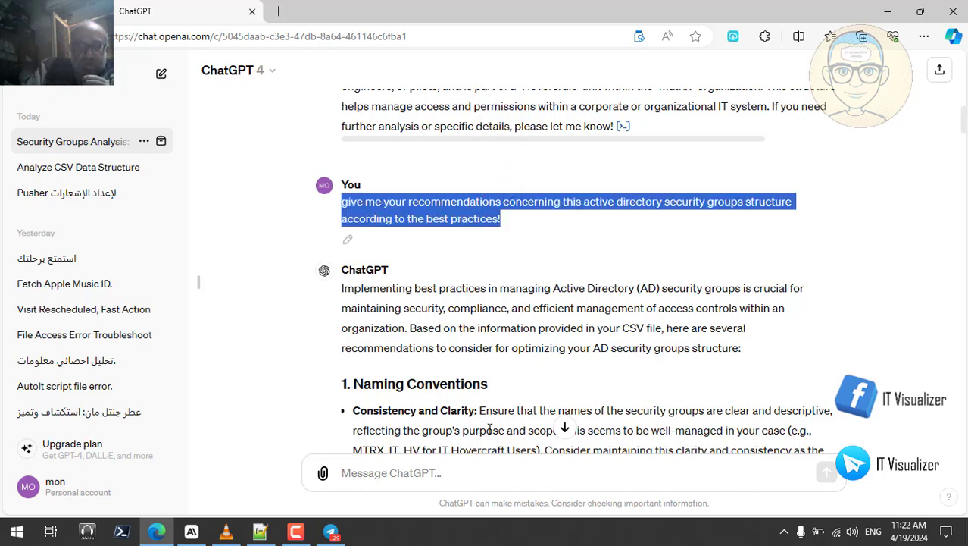
pyautogui.click(415, 482)
pyautogui.hotkey('ctrl', 'v')
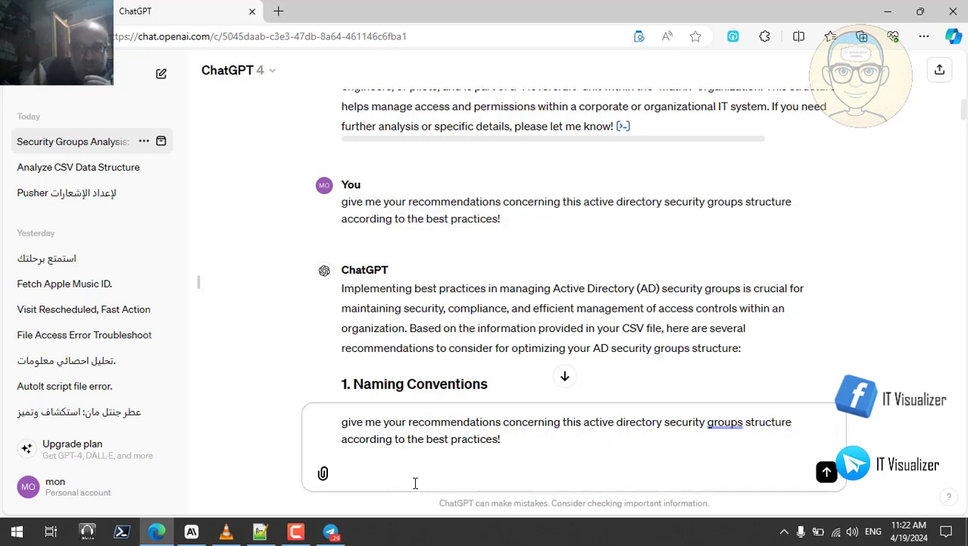
# - Insert "users memebership" before "structure" in the new message, so it asks about the groups' user membership structure
pyautogui.press('BackSpace')
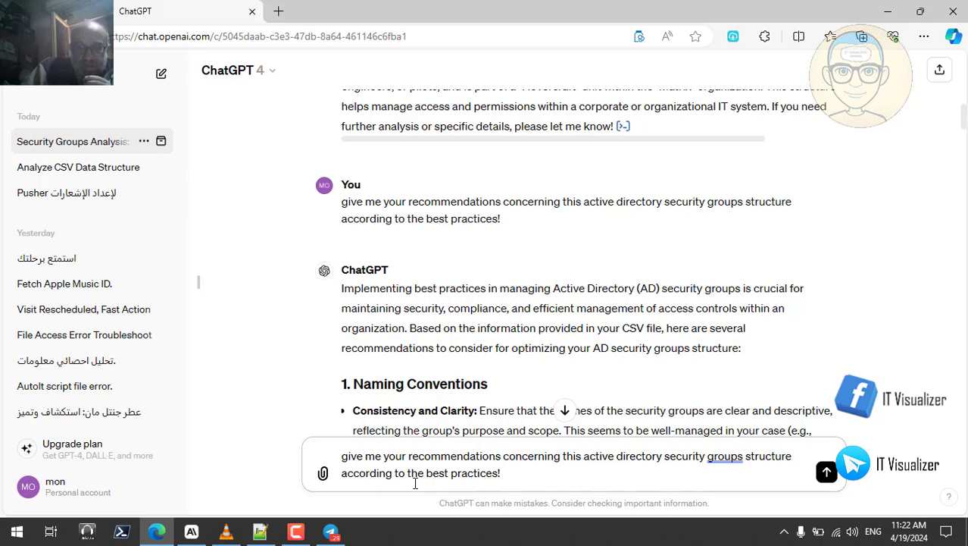
pyautogui.write('usrs')
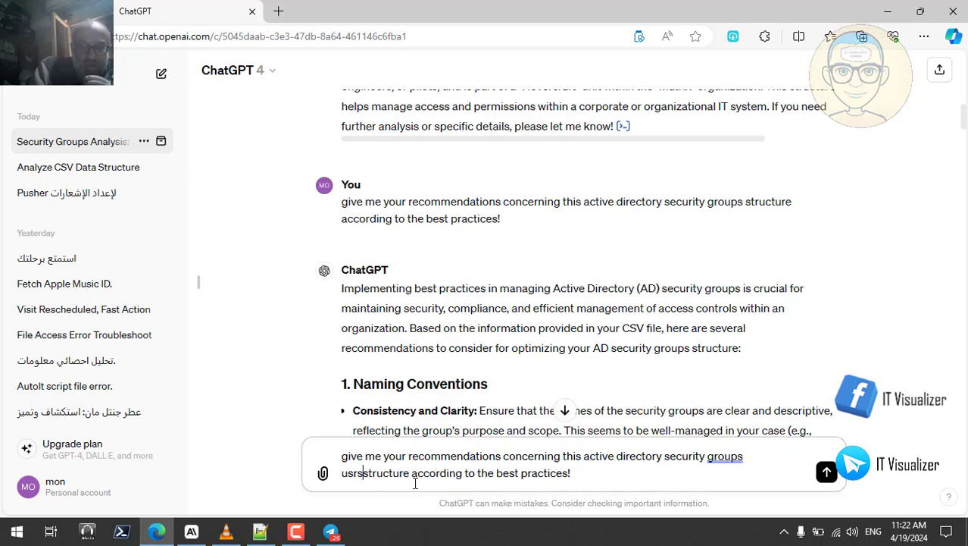
pyautogui.press('BackSpace')
pyautogui.press('BackSpace')
pyautogui.press('BackSpace')
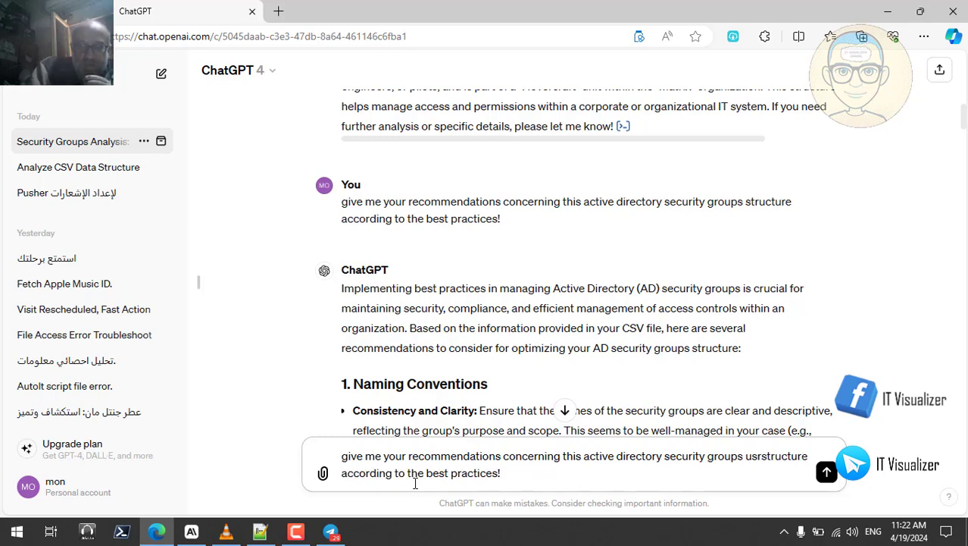
pyautogui.write('ers ')
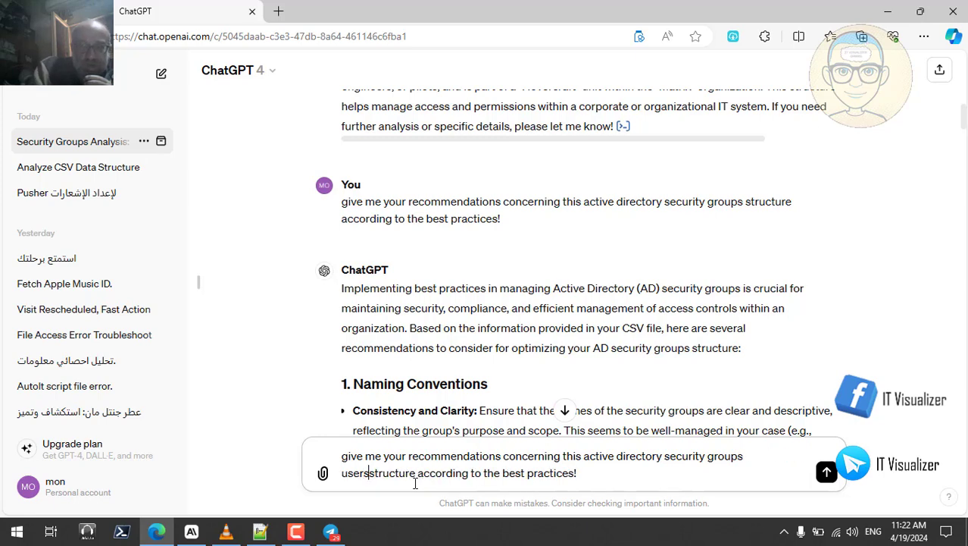
pyautogui.write('mem')
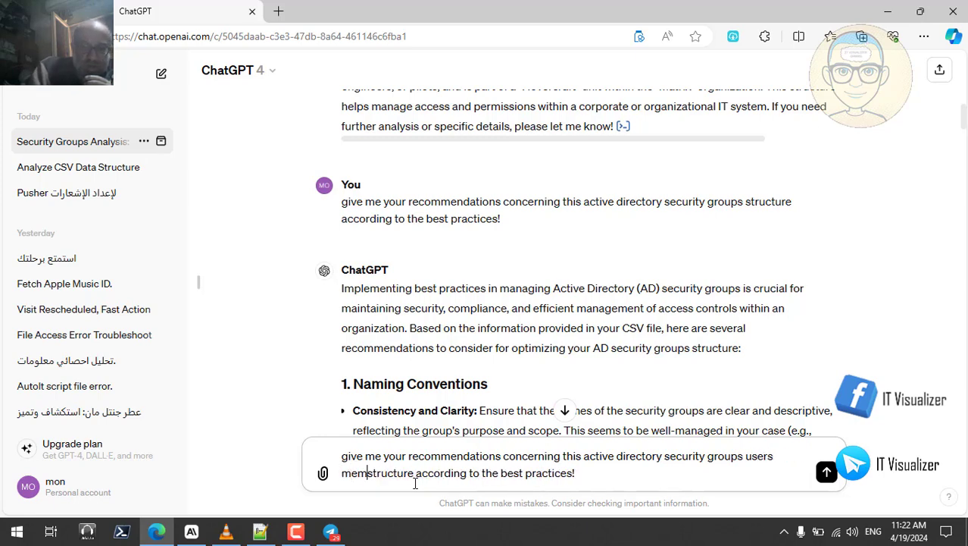
pyautogui.write('ebers')
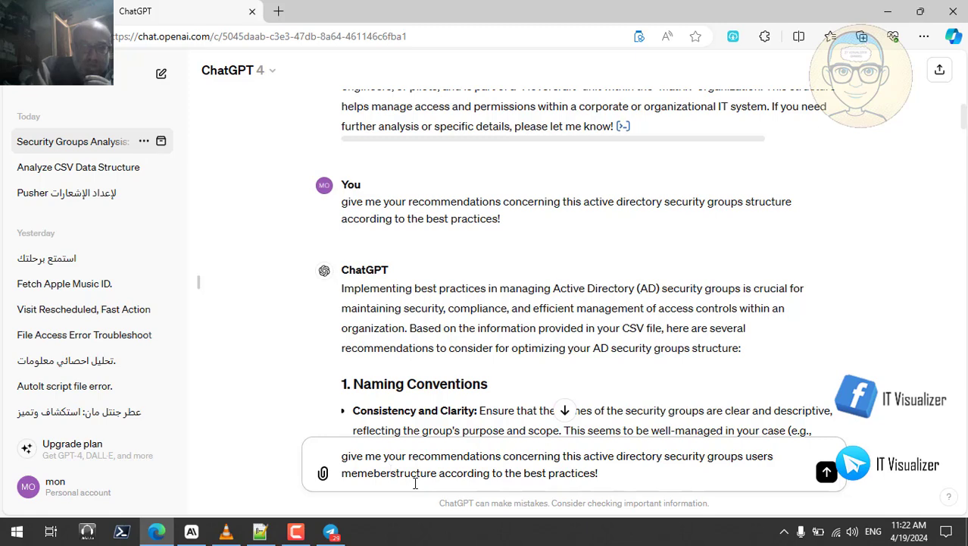
pyautogui.write('hips')
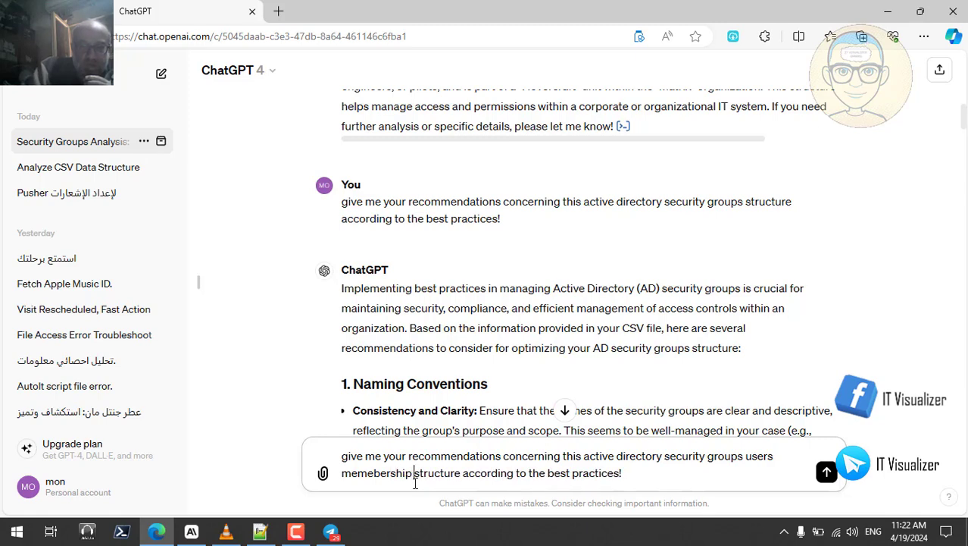
# - Correct the misspelled word to "membership" using the spelling suggestion and send the prompt
pyautogui.click(644, 478)
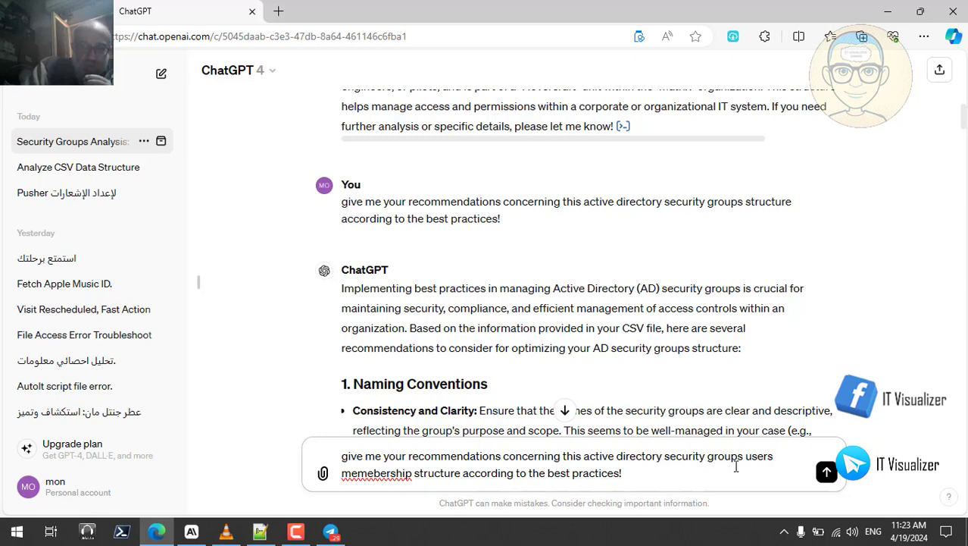
pyautogui.rightClick(402, 477)
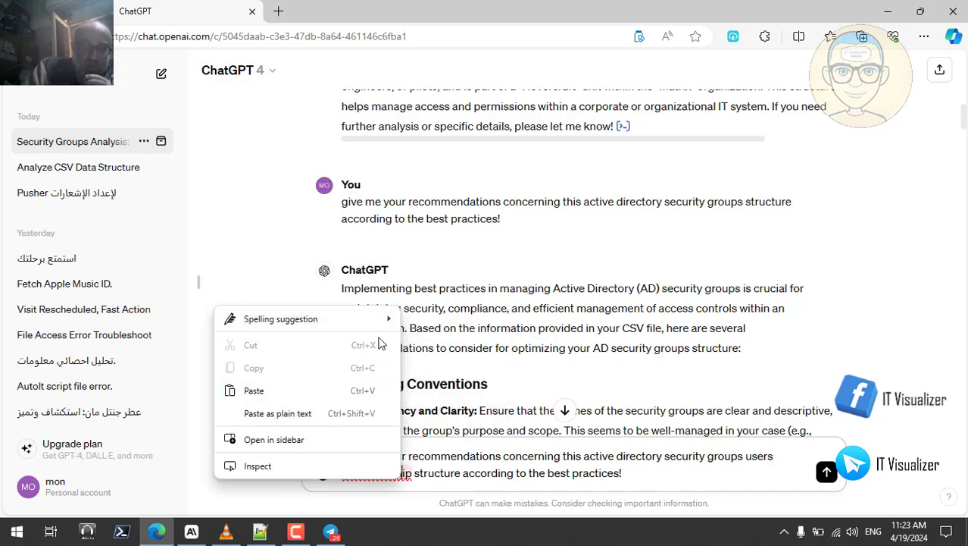
pyautogui.moveTo(379, 318)
pyautogui.click(447, 319)
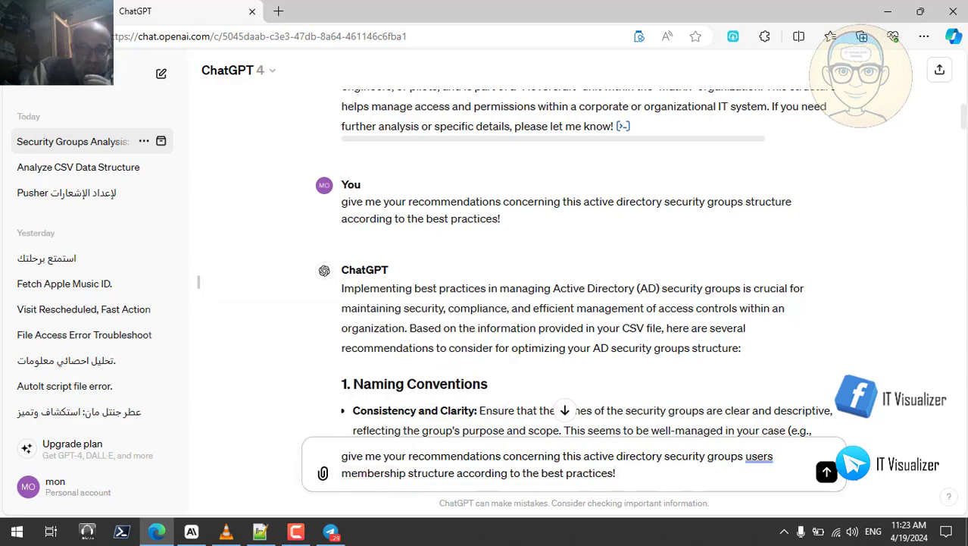
pyautogui.click(826, 472)
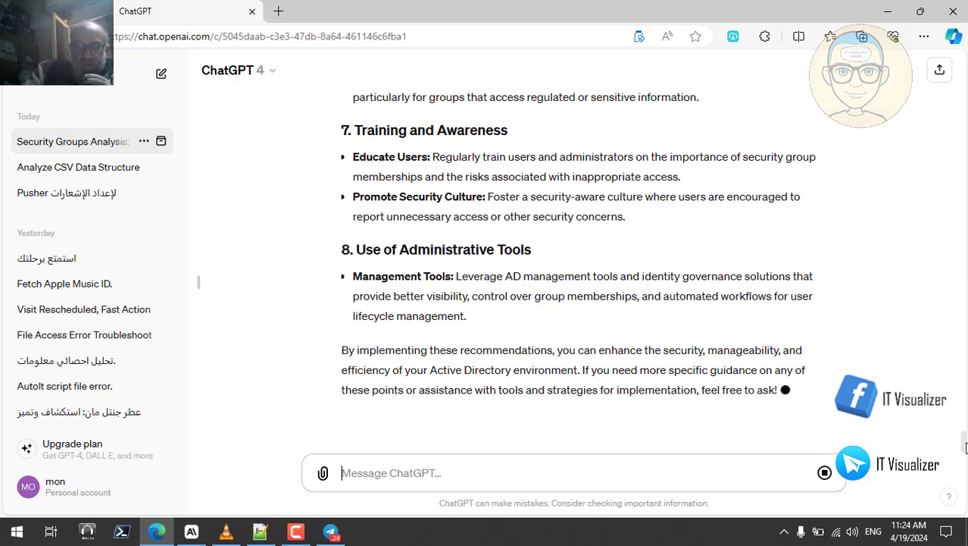
# - Read the start of the membership recommendations, covering regular reviews, least privilege, and group sizes and scope
pyautogui.scroll(10, 965, 447)
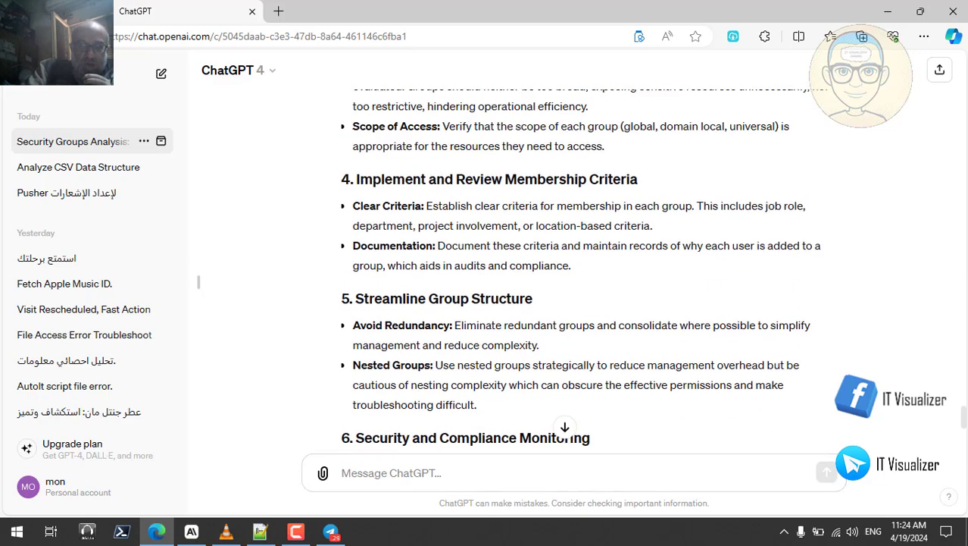
pyautogui.scroll(5, 964, 410)
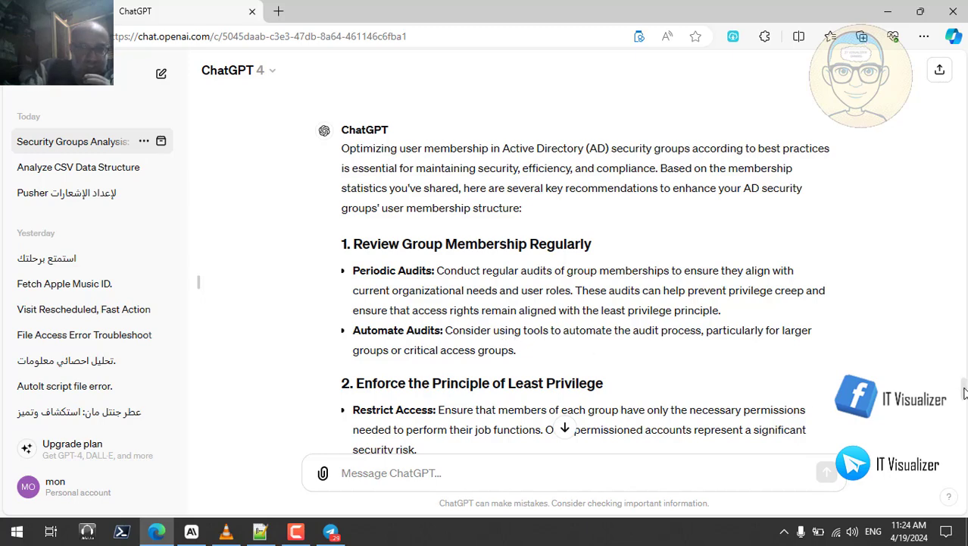
pyautogui.scroll(-1, 964, 392)
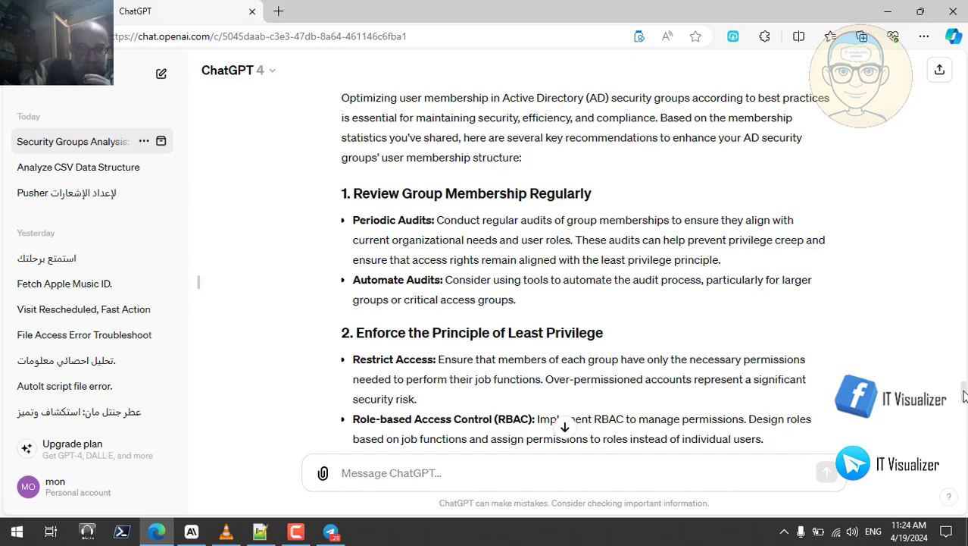
pyautogui.scroll(-3, 964, 392)
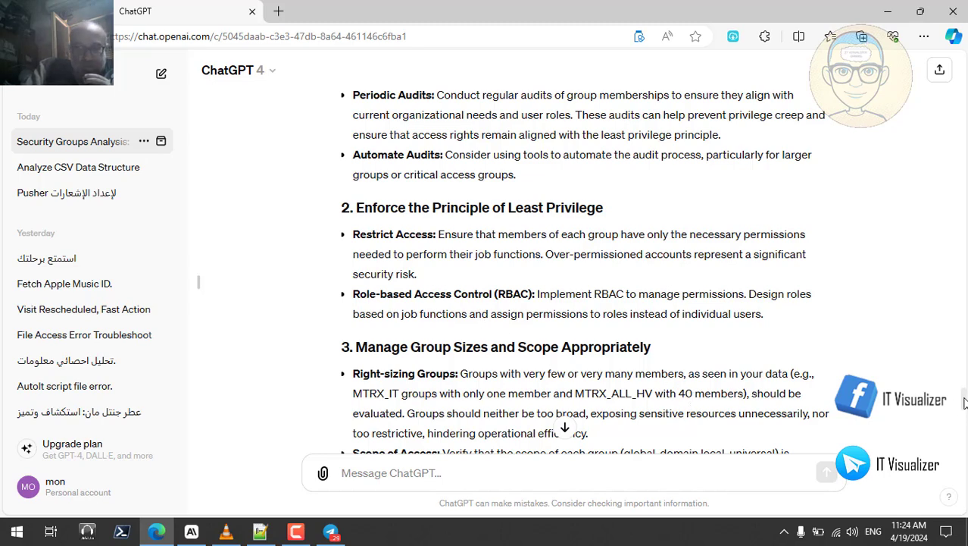
pyautogui.scroll(-2, 964, 405)
pyautogui.scroll(-2, 964, 406)
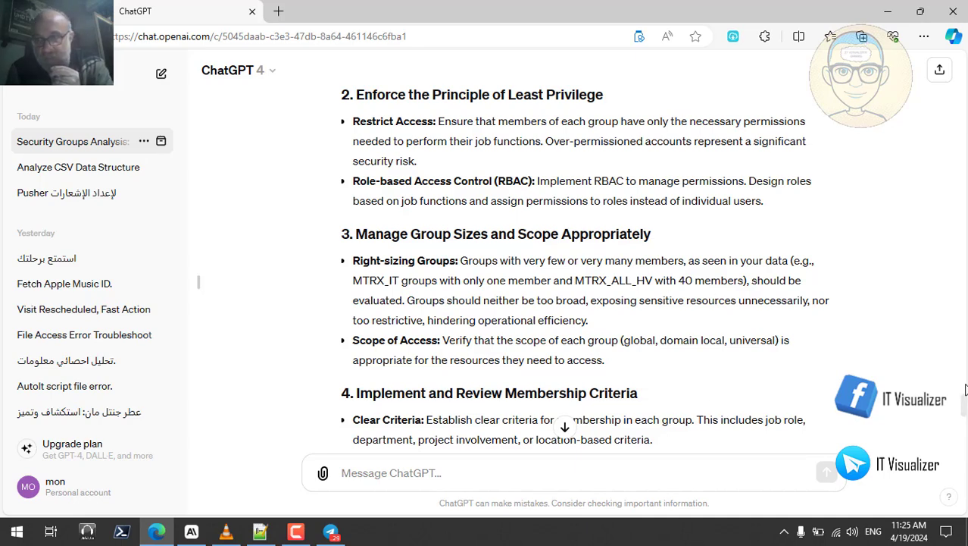
# - Read recommendations 4 to 8, from membership criteria and group structure through monitoring and training to administrative tools
pyautogui.click(965, 427)
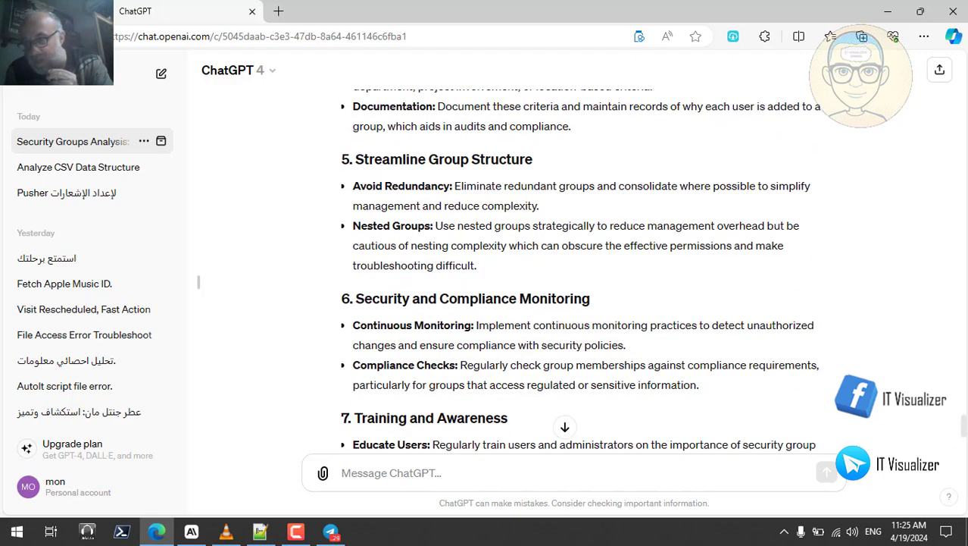
pyautogui.moveTo(966, 427)
pyautogui.mouseDown()
pyautogui.moveTo(966, 411)
pyautogui.moveTo(966, 423)
pyautogui.mouseUp()
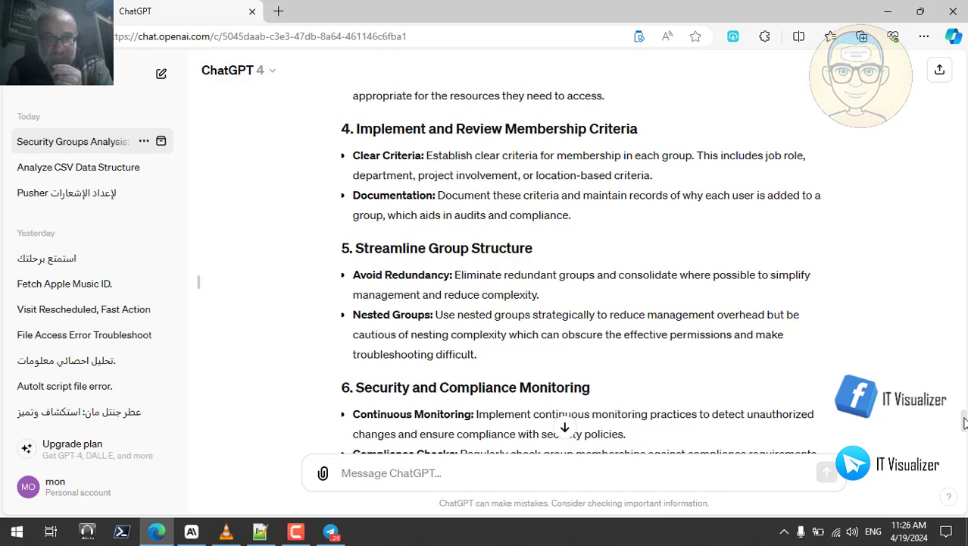
pyautogui.moveTo(965, 422); pyautogui.dragTo(963, 427)
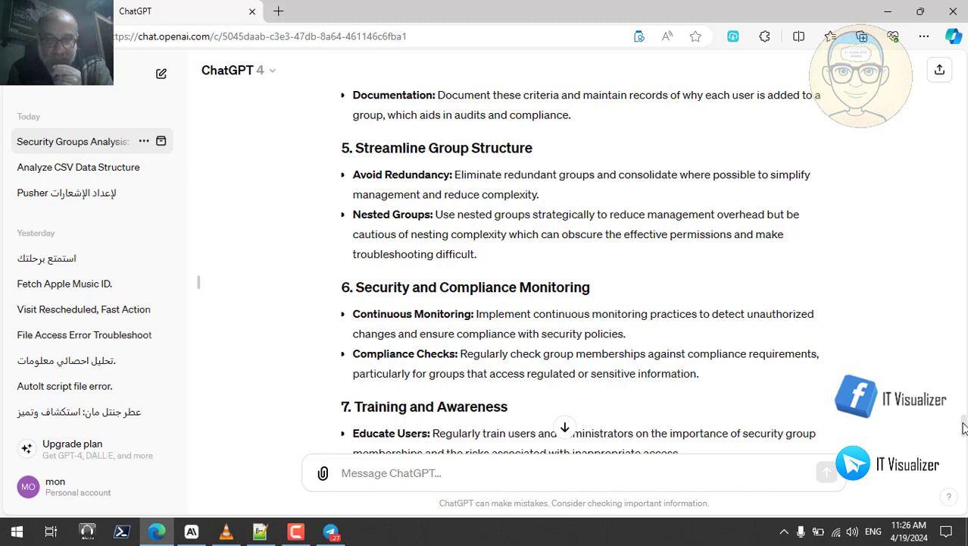
pyautogui.scroll(-1, 963, 428)
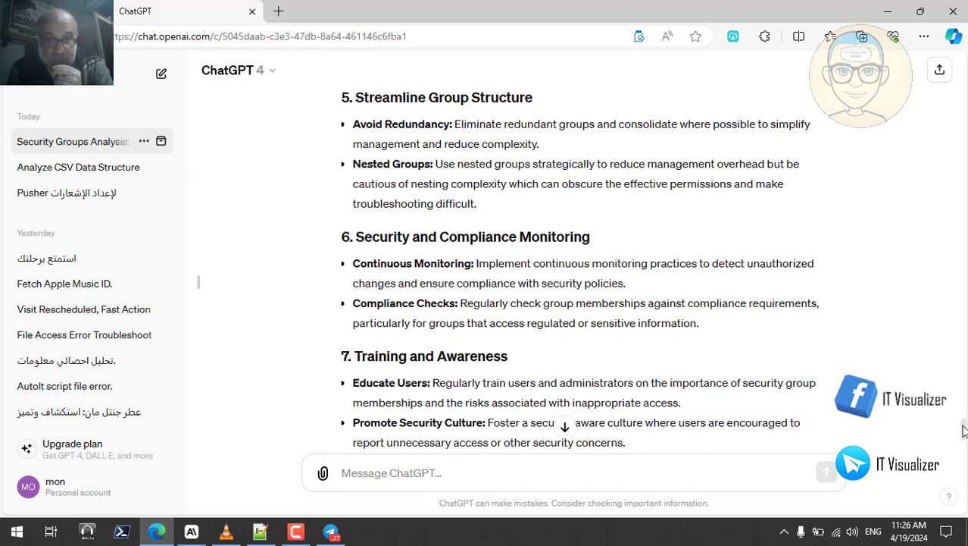
pyautogui.scroll(-1, 963, 431)
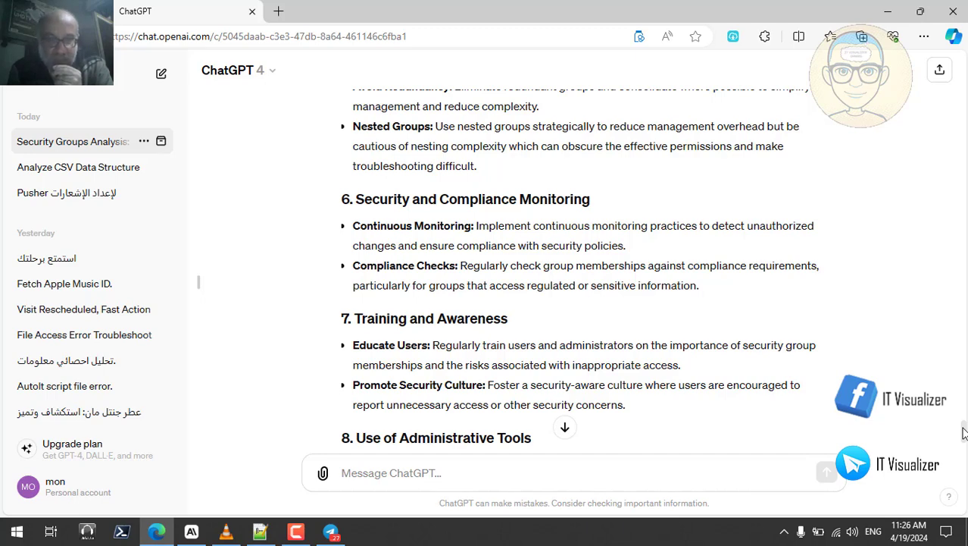
pyautogui.moveTo(963, 433); pyautogui.dragTo(963, 438)
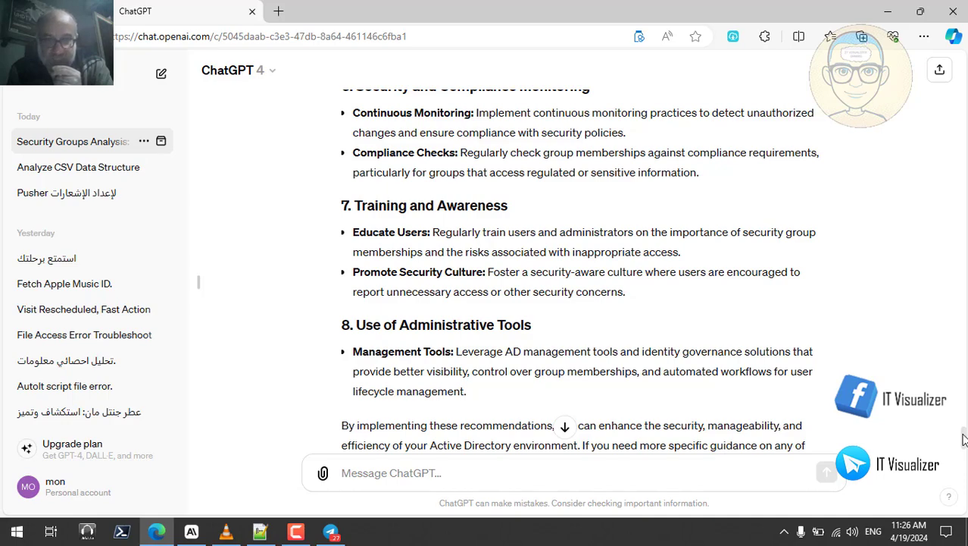
# - Return to the third recommendation and copy its heading "3. Manage Group Sizes and Scope Appropriately"
pyautogui.moveTo(964, 439); pyautogui.dragTo(963, 425)
pyautogui.scroll(4, 727, 247)
pyautogui.scroll(-1, 727, 248)
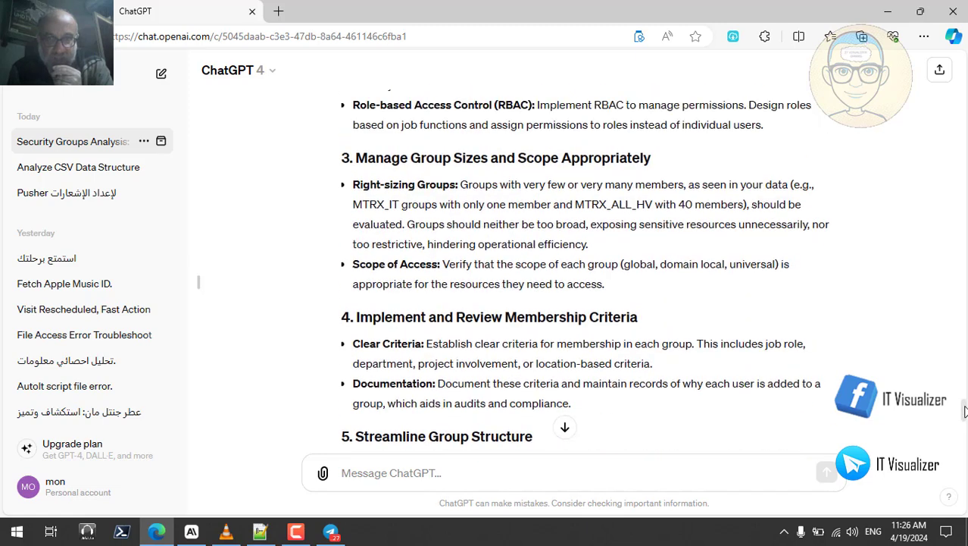
pyautogui.tripleClick(547, 158)
pyautogui.hotkey('ctrl', 'c')
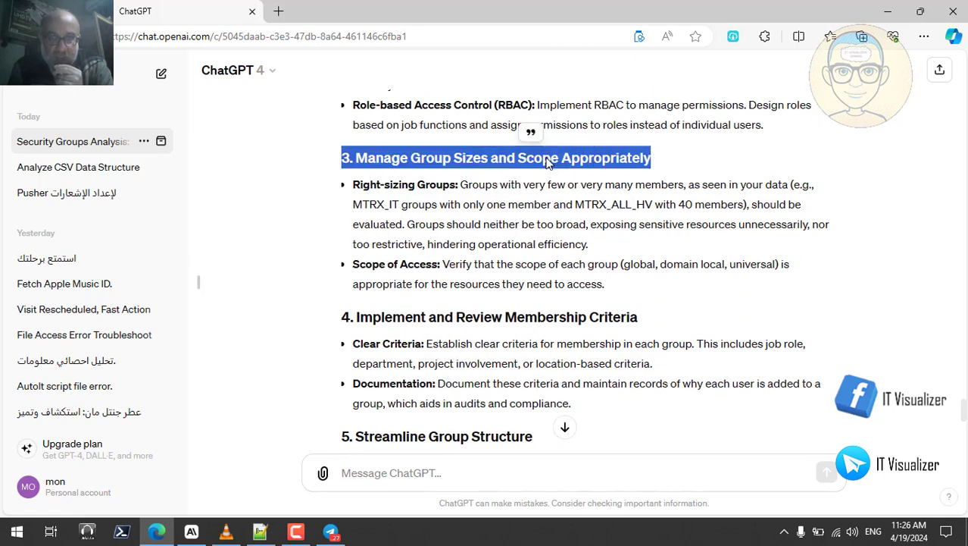
pyautogui.click(573, 129)
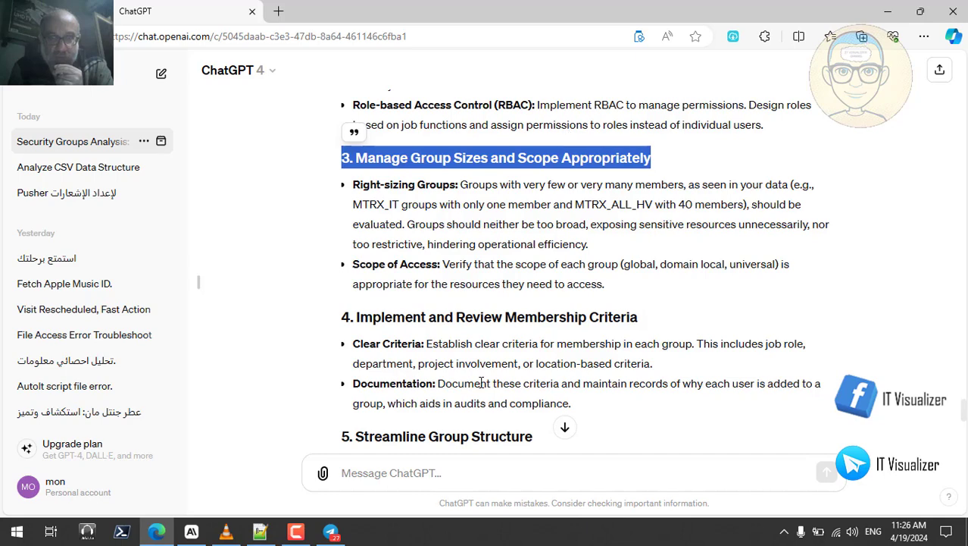
# - Begin a follow-up message to ChatGPT with "give me the best practice t"
pyautogui.click(389, 473)
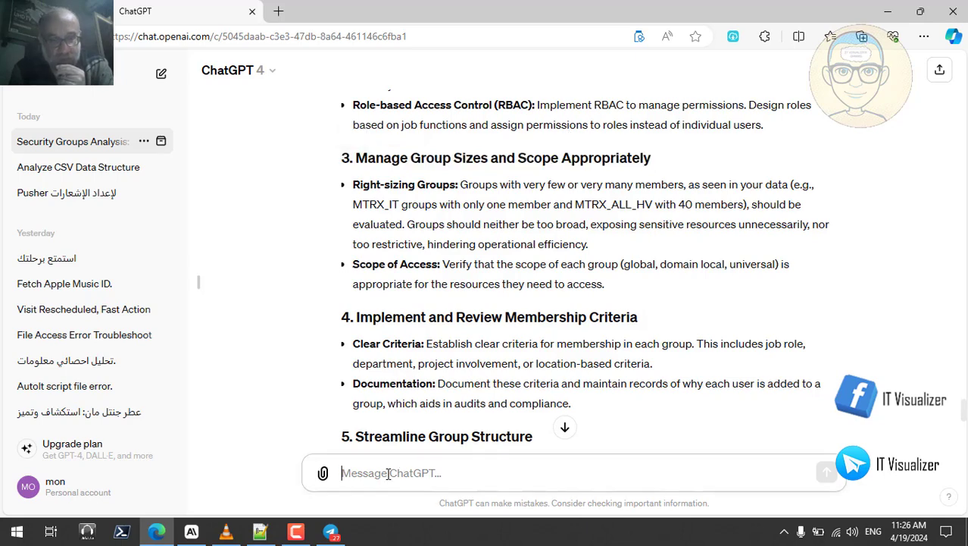
pyautogui.write('giv')
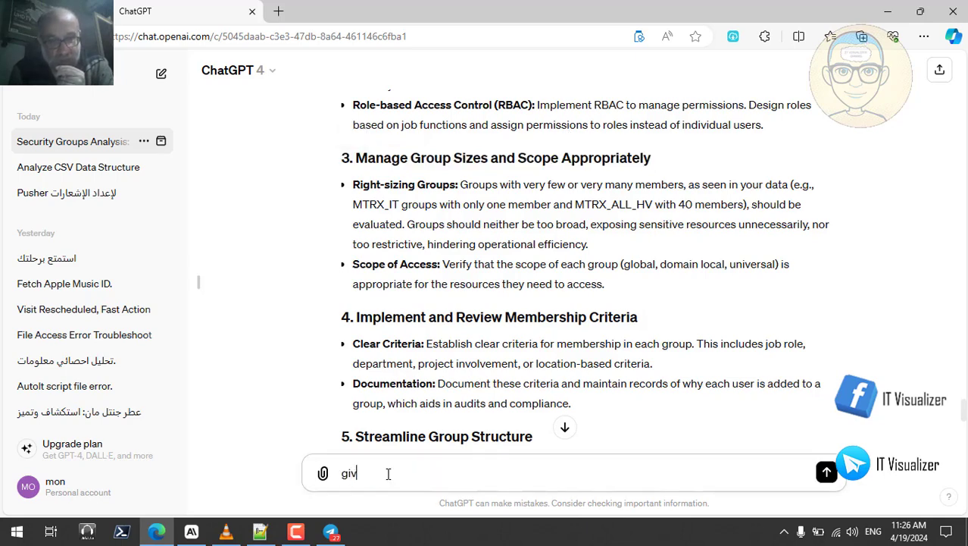
pyautogui.write('e me ')
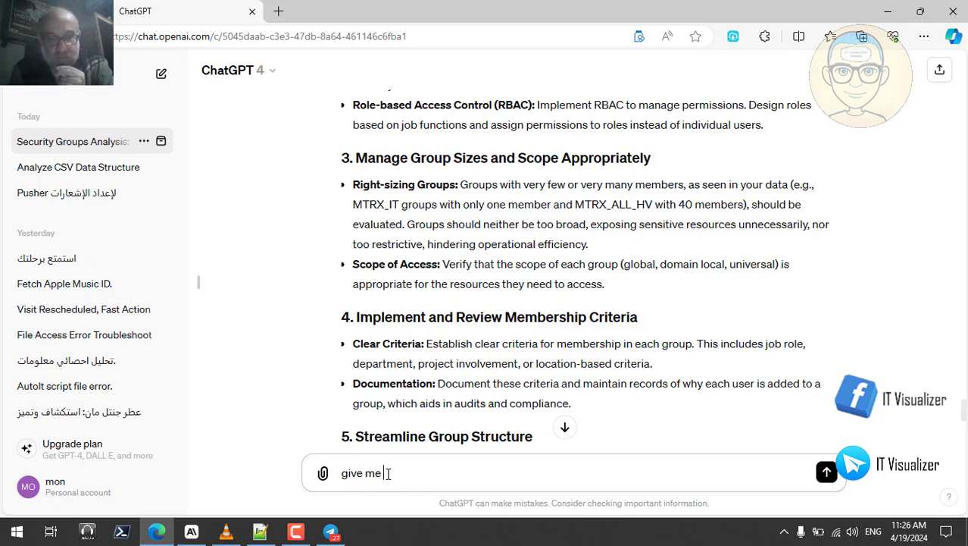
pyautogui.write('the ')
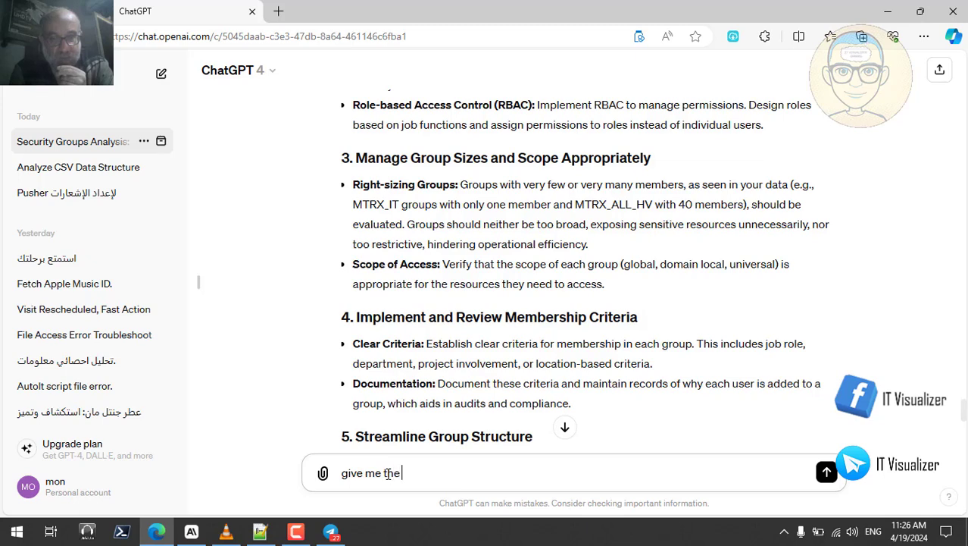
pyautogui.write('best ')
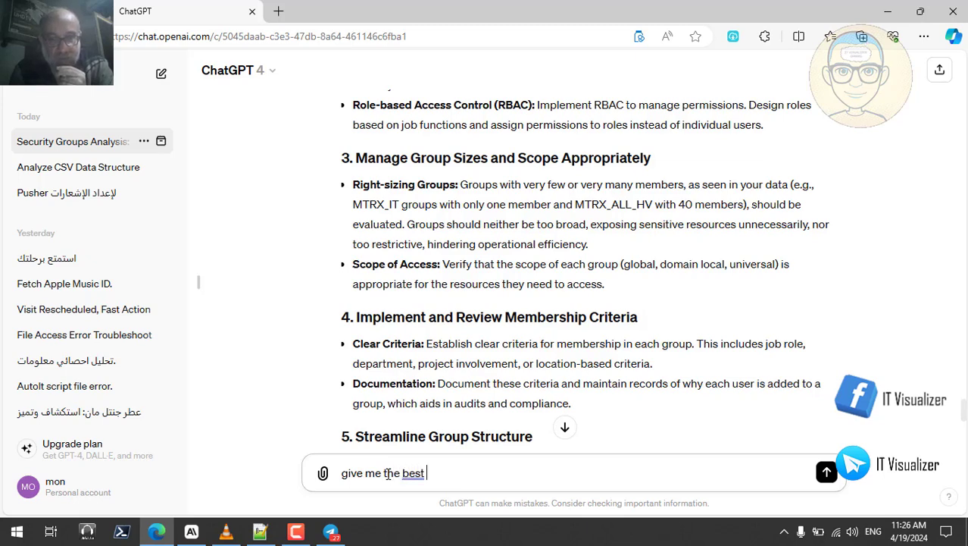
pyautogui.write('practice ')
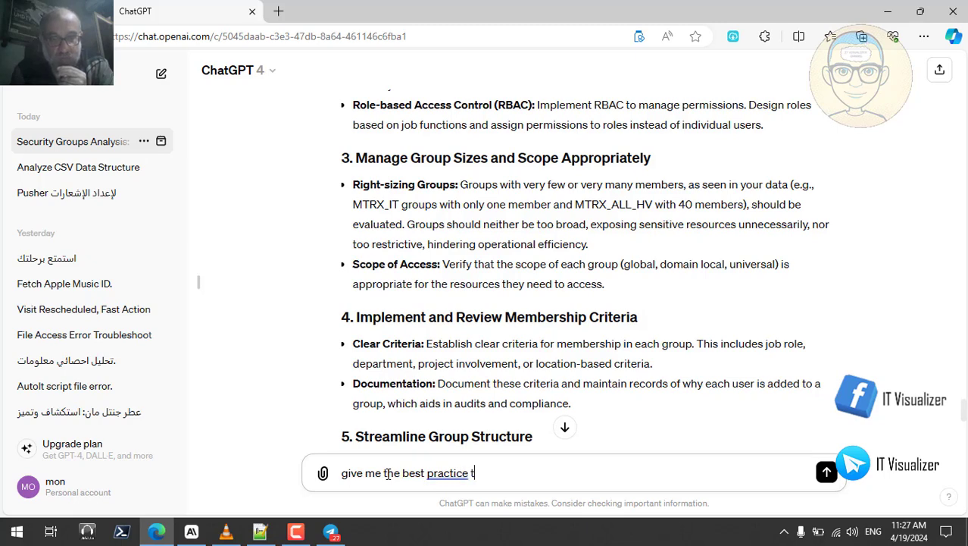
# - Complete and send the prompt "give me the best practice to Manage Group Sizes and Scope Appropriately by examples"
pyautogui.write('to')
pyautogui.hotkey('ctrl', 'v')
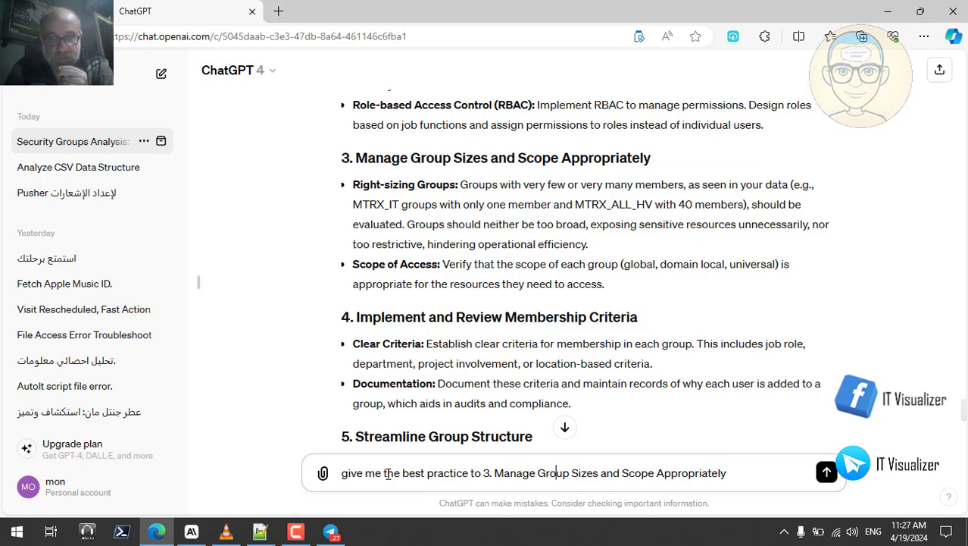
pyautogui.press('BackSpace')
pyautogui.press('BackSpace')
pyautogui.press('BackSpace')
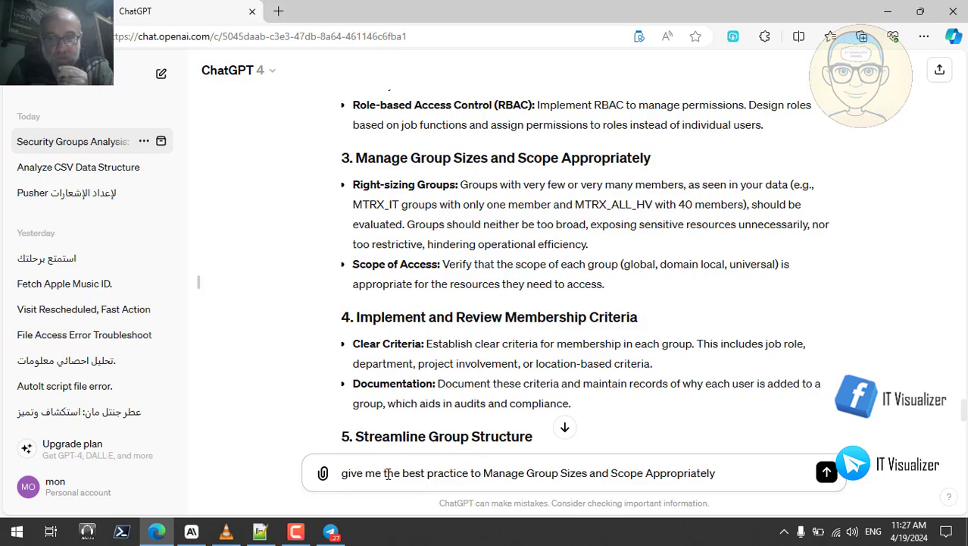
pyautogui.write('b')
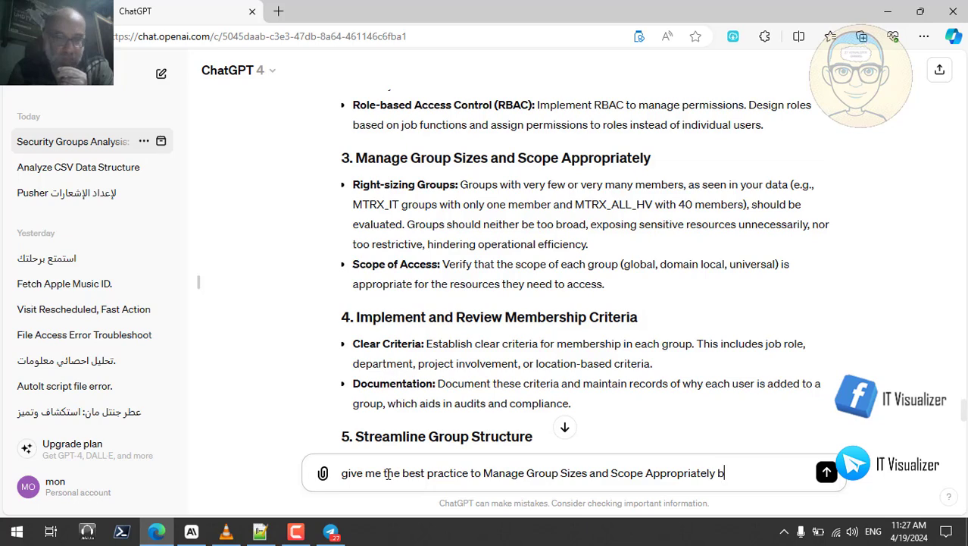
pyautogui.write('y exa')
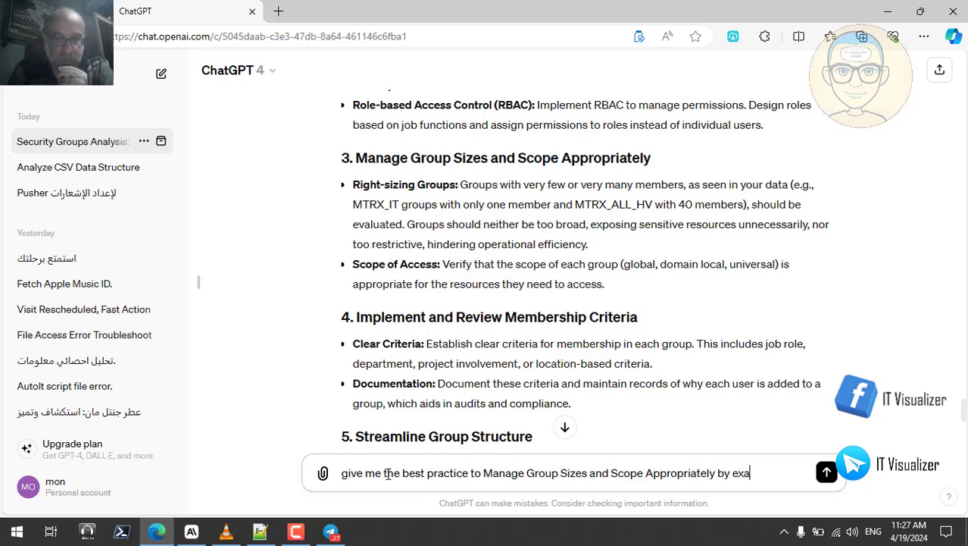
pyautogui.write('mples')
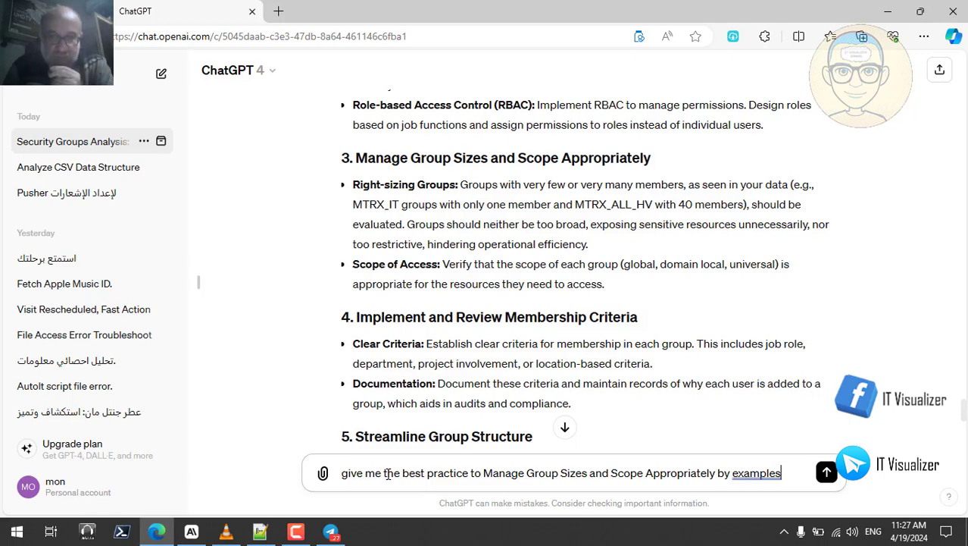
pyautogui.press('Return')
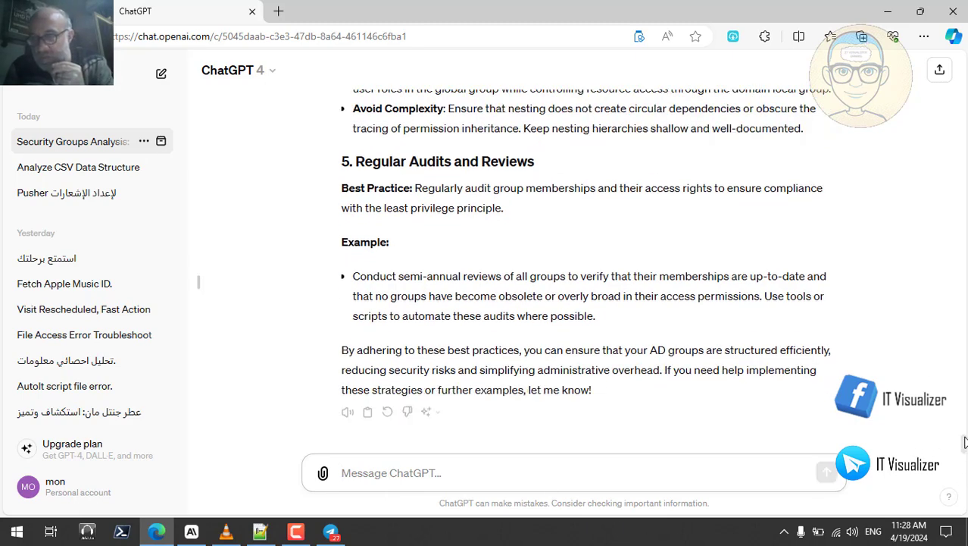
# - Read the best practices answer from Right-Sizing Groups through group scope, overcrowded groups and nested groups
pyautogui.moveTo(965, 447); pyautogui.dragTo(966, 399)
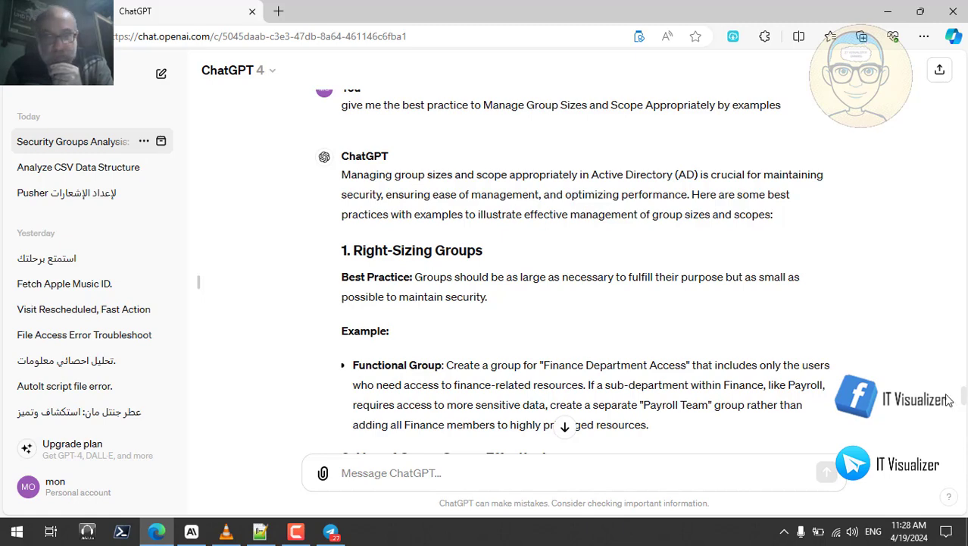
pyautogui.moveTo(947, 396); pyautogui.dragTo(948, 404)
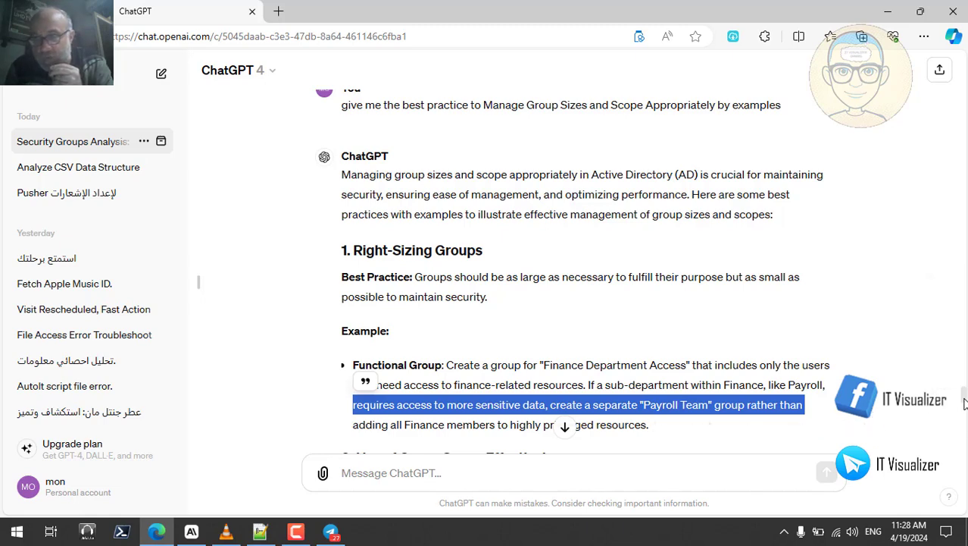
pyautogui.scroll(-1, 965, 409)
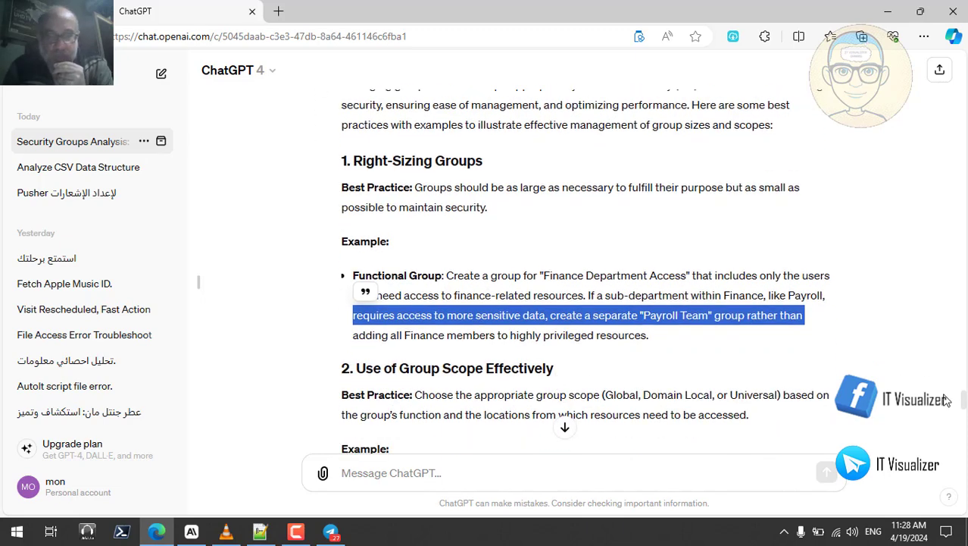
pyautogui.click(495, 266)
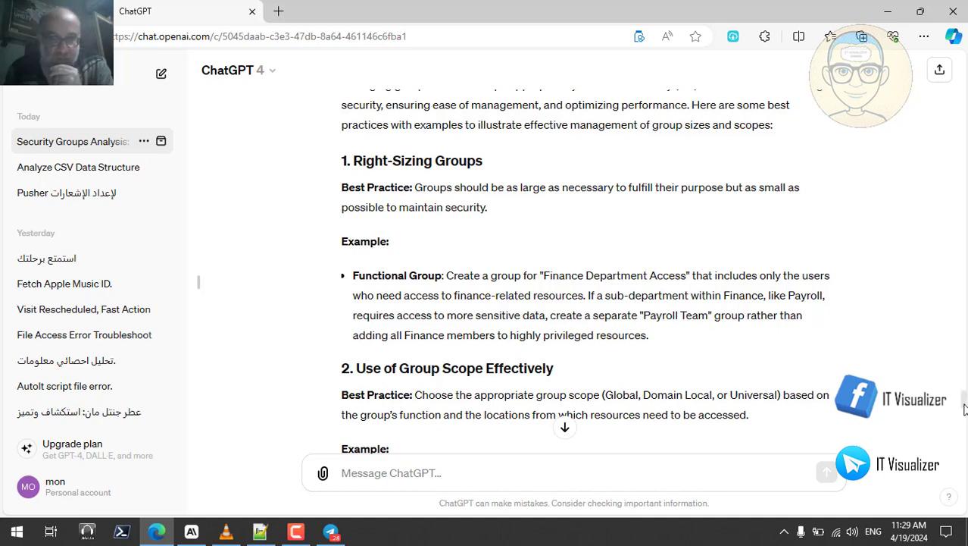
pyautogui.scroll(-1, 964, 412)
pyautogui.scroll(-3, 965, 412)
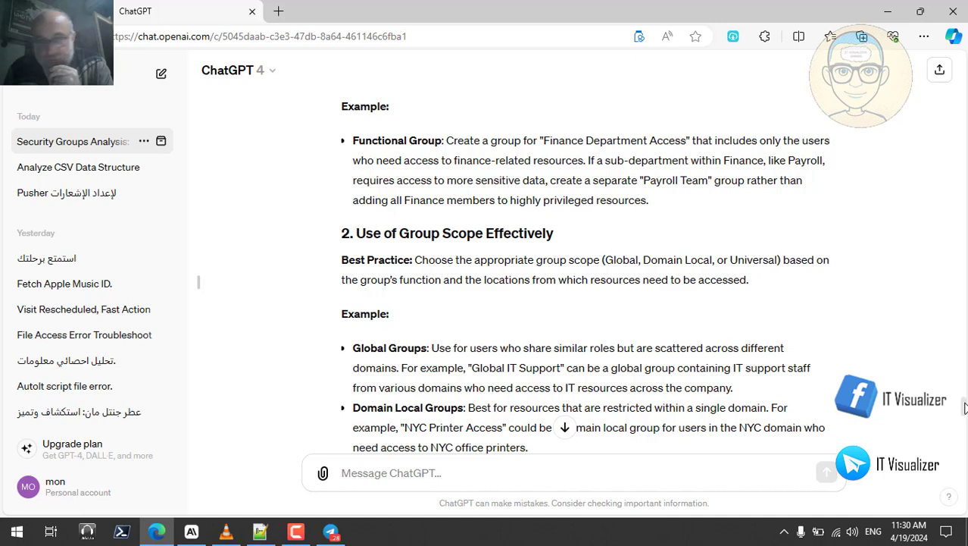
pyautogui.scroll(-2, 964, 408)
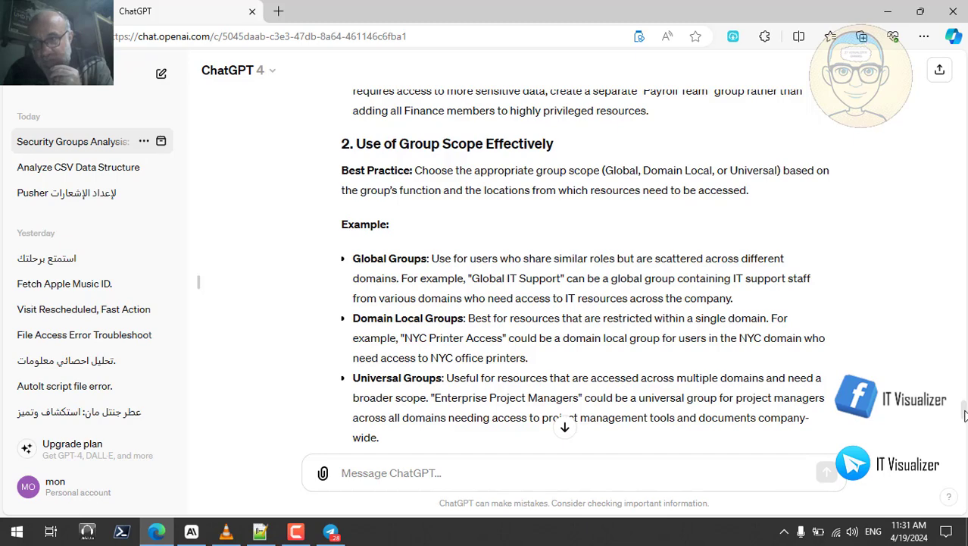
pyautogui.moveTo(963, 413); pyautogui.dragTo(964, 429)
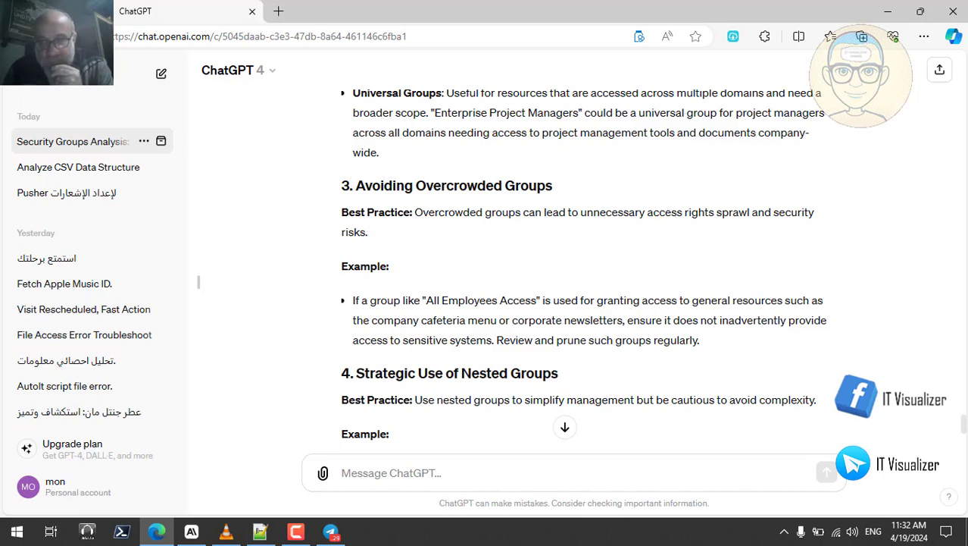
pyautogui.moveTo(964, 427); pyautogui.dragTo(964, 432)
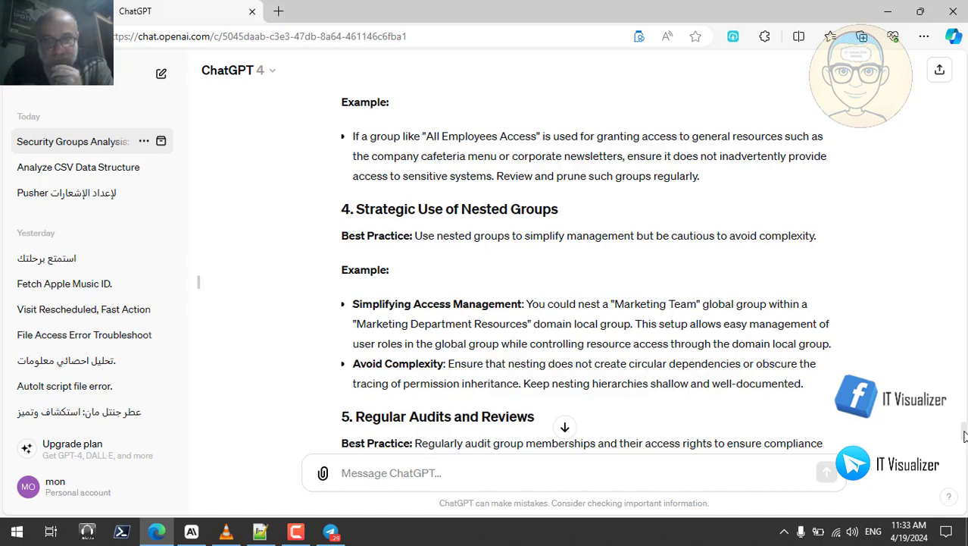
# - Copy the earlier prompt asking for recommendations on the Active Directory security groups users membership structure according to the best practices
pyautogui.moveTo(965, 436); pyautogui.dragTo(965, 402)
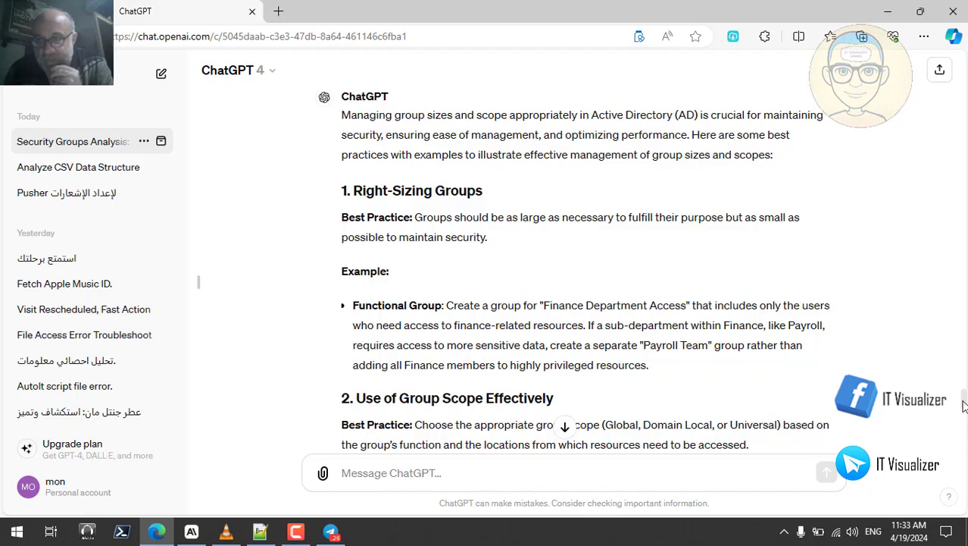
pyautogui.moveTo(962, 405); pyautogui.dragTo(962, 334)
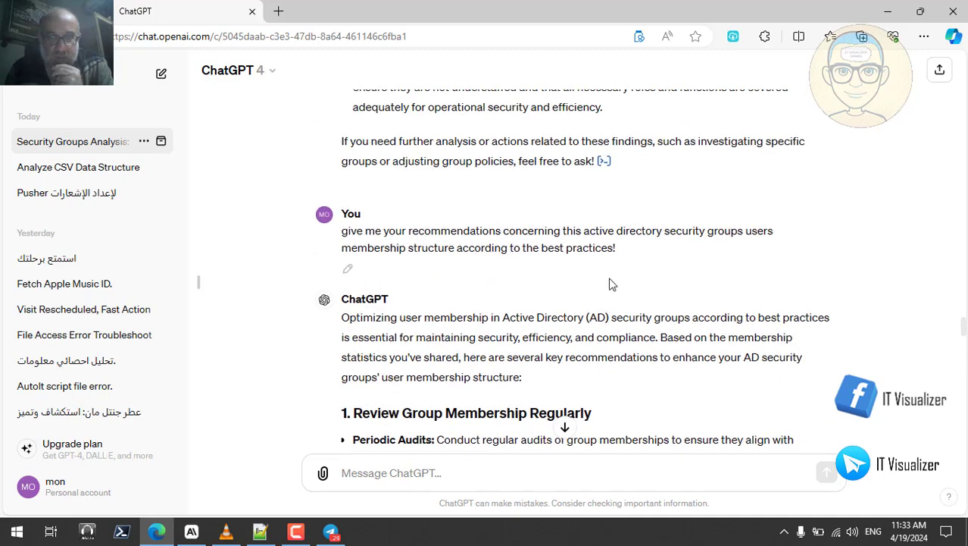
pyautogui.tripleClick(509, 248)
pyautogui.hotkey('ctrl', 'c')
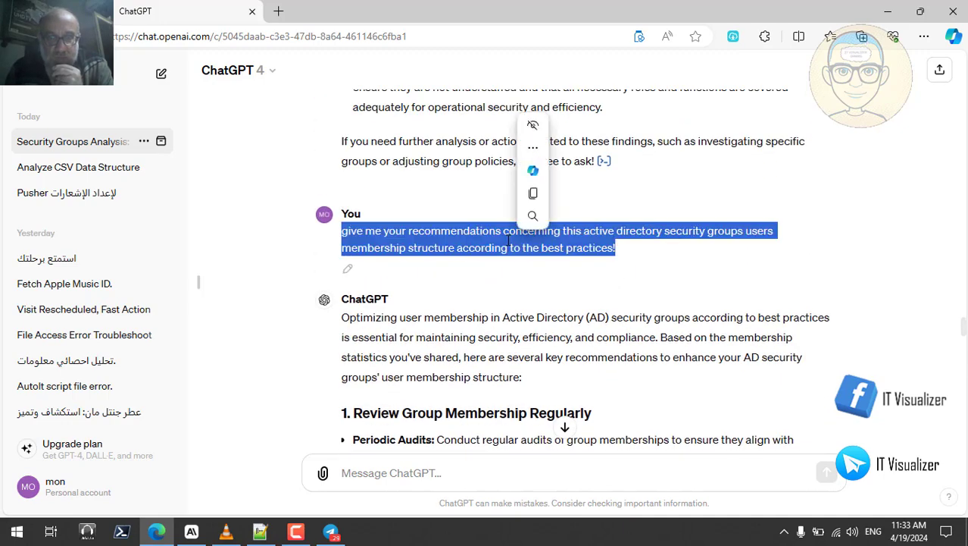
pyautogui.click(534, 194)
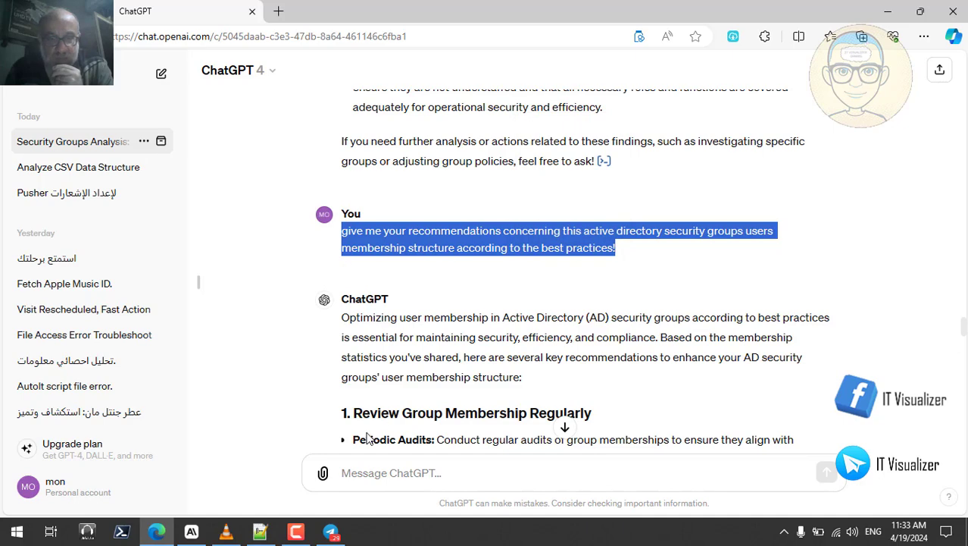
# - Switch to Claude and send the copied recommendations prompt in the Active Directory CSV analysis conversation
pyautogui.click(191, 532)
pyautogui.click(316, 475)
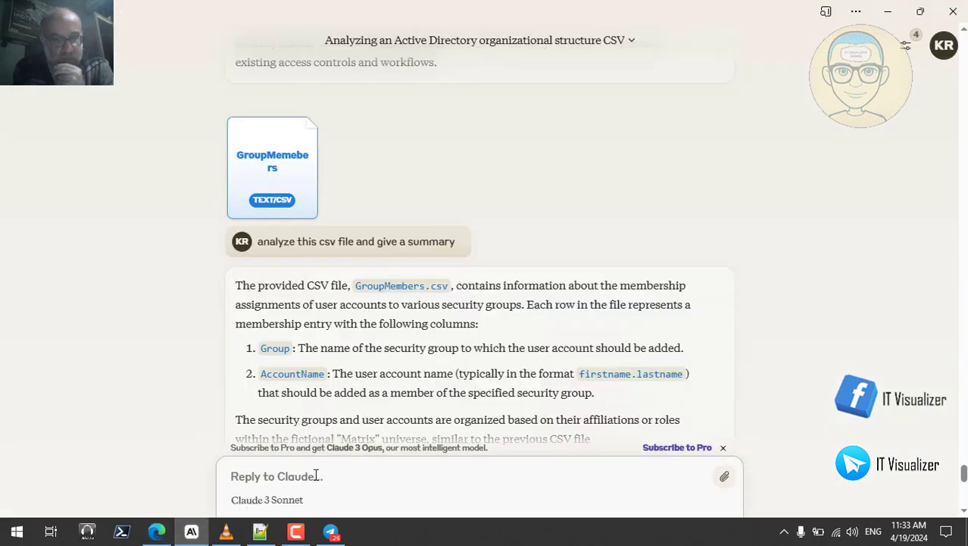
pyautogui.hotkey('ctrl', 'v')
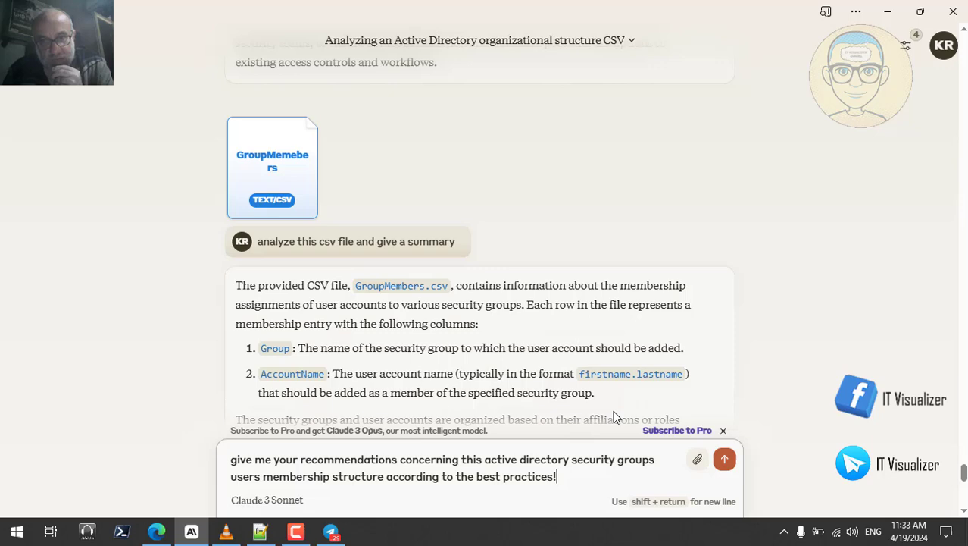
pyautogui.click(724, 459)
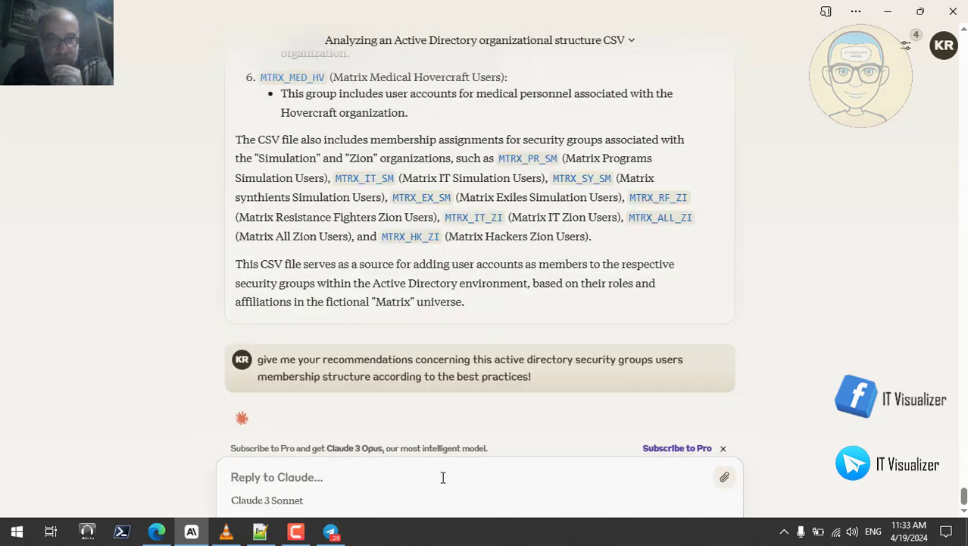
pyautogui.click(307, 533)
pyautogui.click(303, 534)
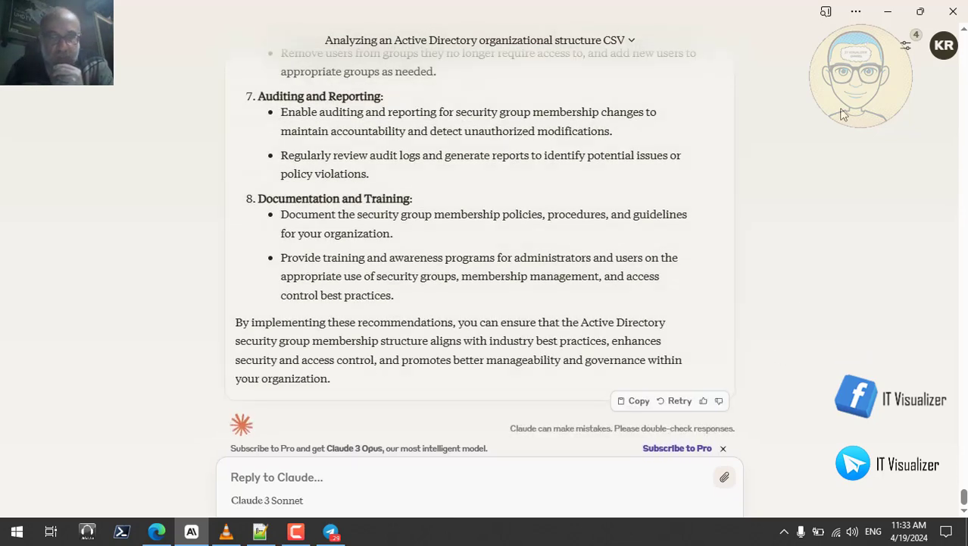
# - Return to ChatGPT and copy the earlier prompt "review my csv file according to these recommendations and give steps to correct"
pyautogui.click(888, 12)
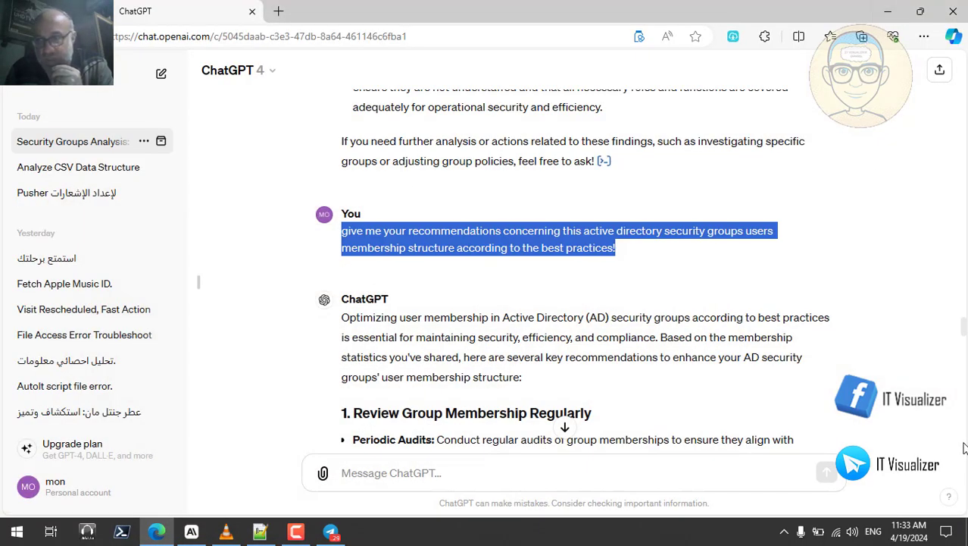
pyautogui.scroll(-20, 958, 443)
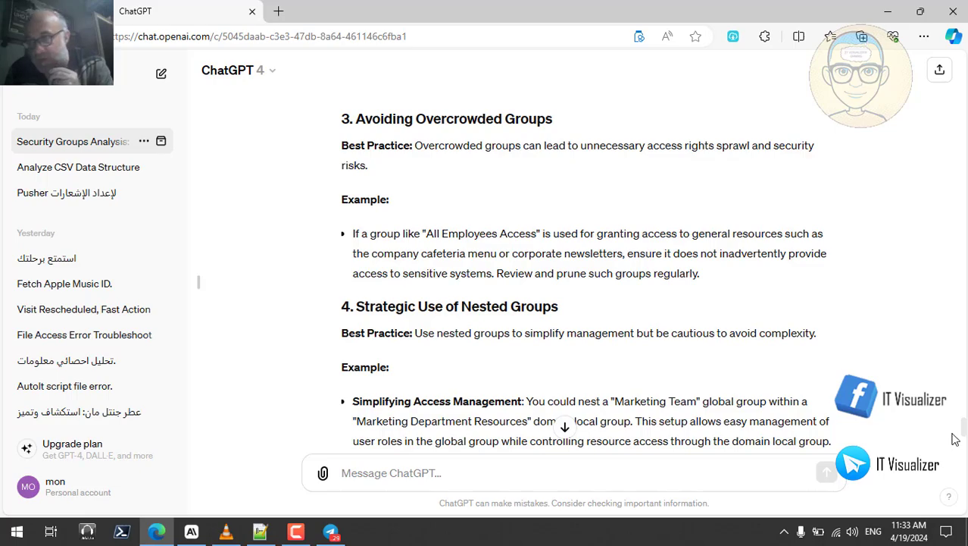
pyautogui.moveTo(962, 434); pyautogui.dragTo(959, 369)
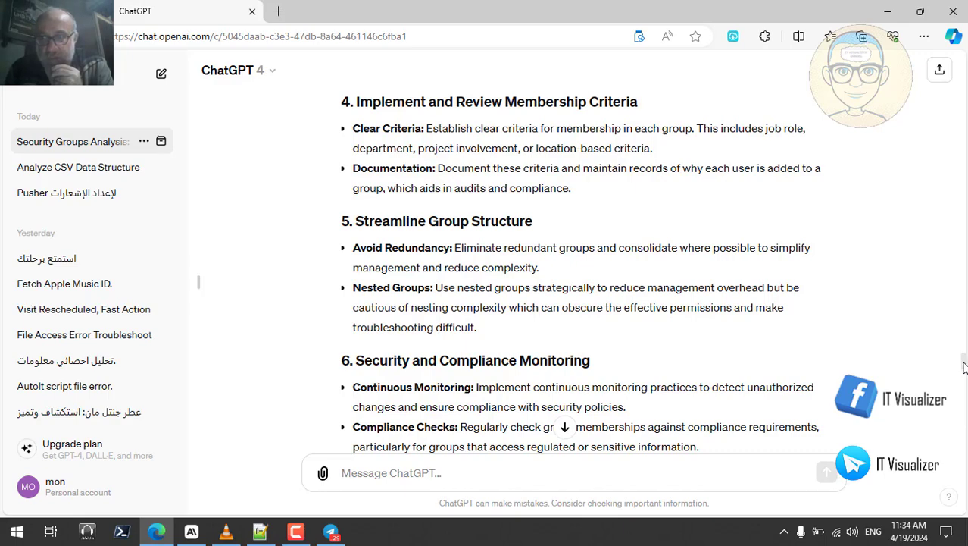
pyautogui.moveTo(963, 364)
pyautogui.mouseDown()
pyautogui.moveTo(961, 260)
pyautogui.moveTo(945, 162)
pyautogui.mouseUp()
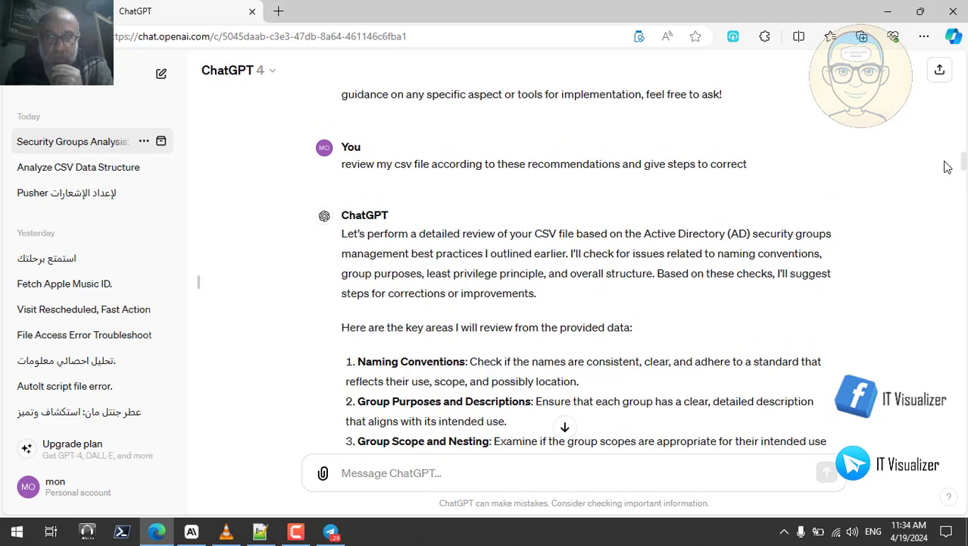
pyautogui.tripleClick(665, 164)
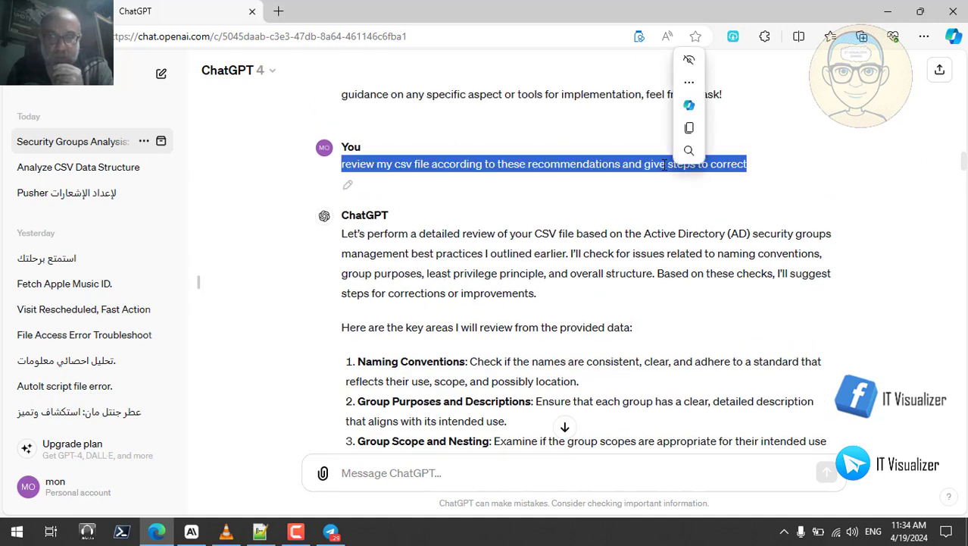
pyautogui.click(689, 127)
# - Send the copied CSV review prompt as a new message in the Security Groups Analysis chat
pyautogui.click(408, 473)
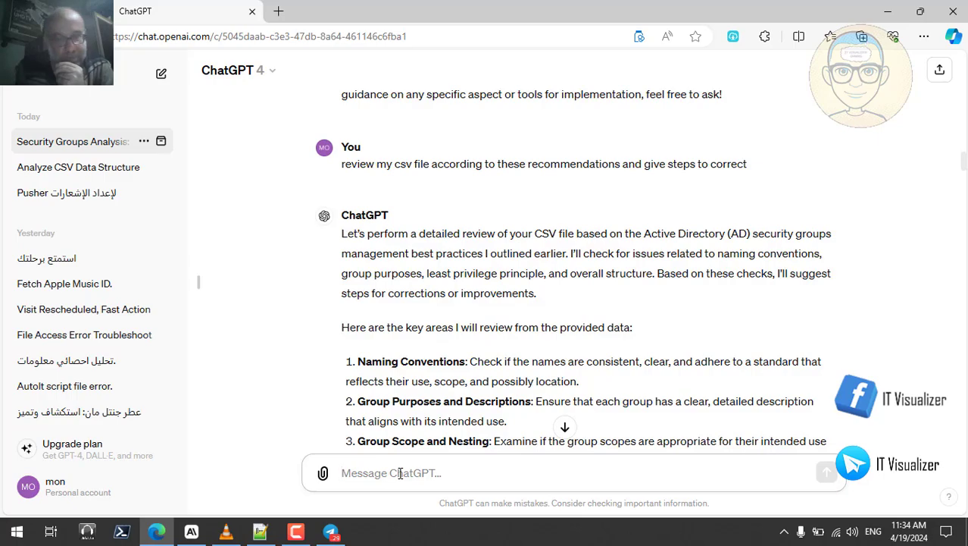
pyautogui.hotkey('ctrl', 'v')
pyautogui.press('BackSpace')
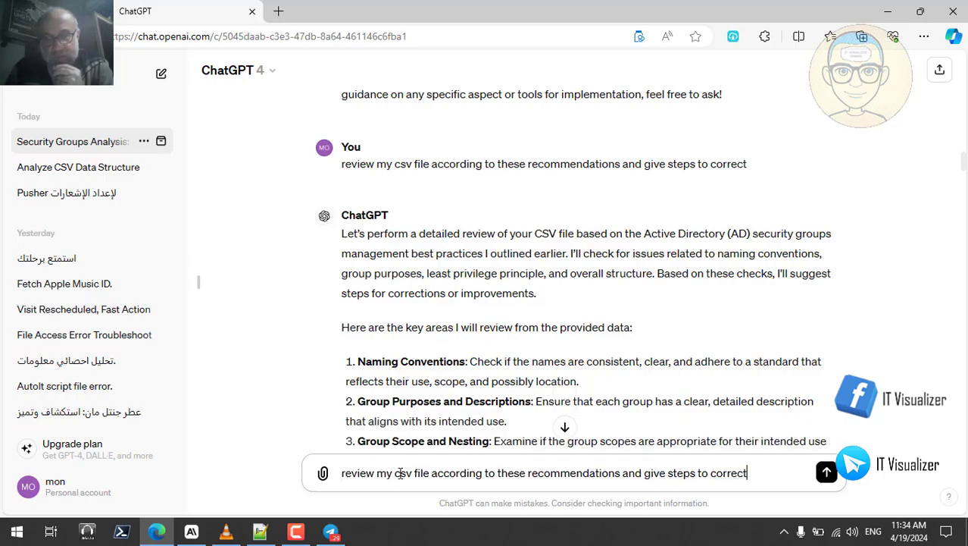
pyautogui.press('Return')
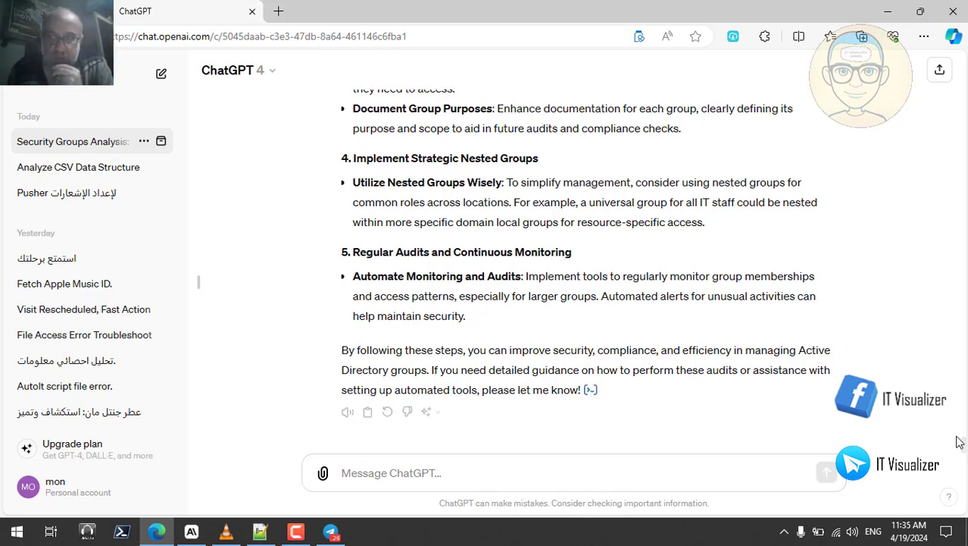
# - Review ChatGPT's findings on large, small IT and moderately sized groups, along with its recommendations for corrections
pyautogui.moveTo(964, 450); pyautogui.dragTo(964, 416)
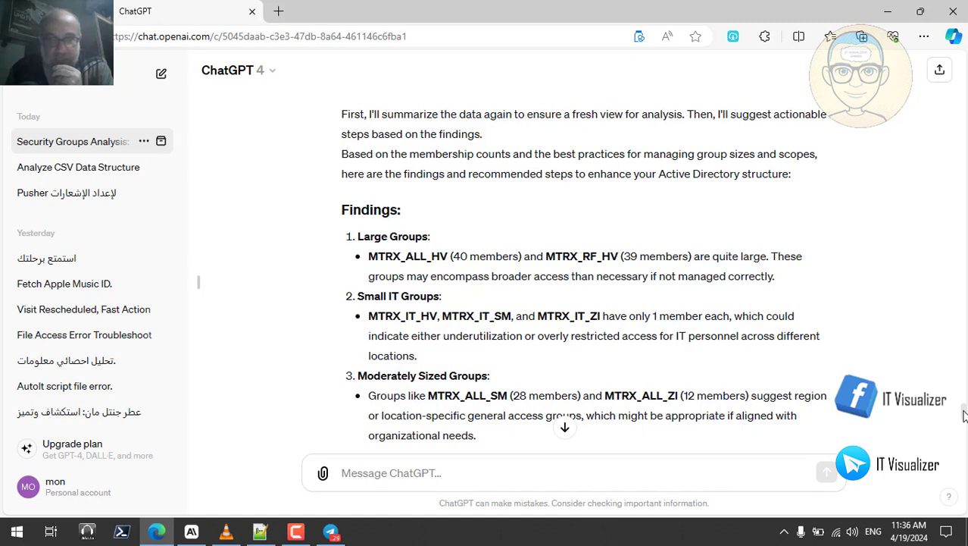
pyautogui.moveTo(964, 415); pyautogui.dragTo(964, 420)
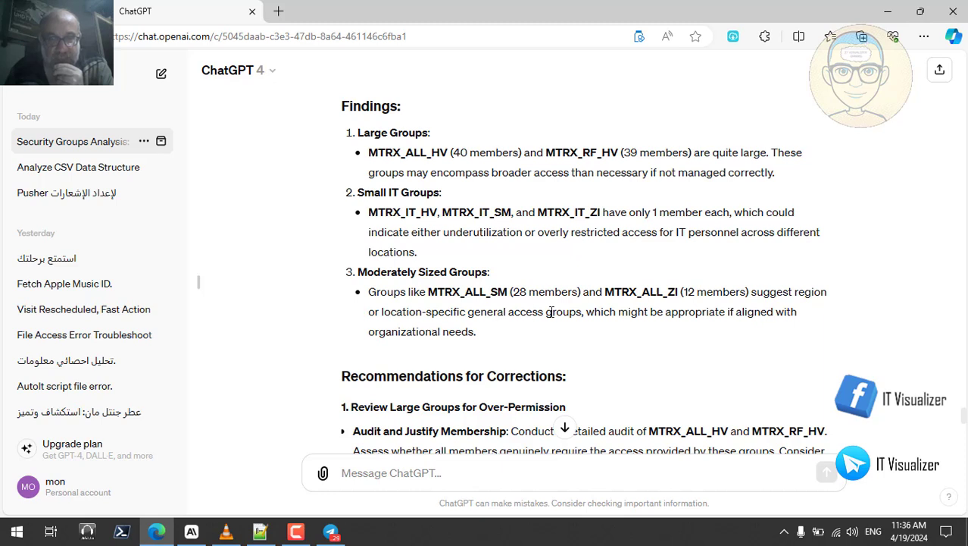
pyautogui.doubleClick(470, 292)
pyautogui.doubleClick(650, 292)
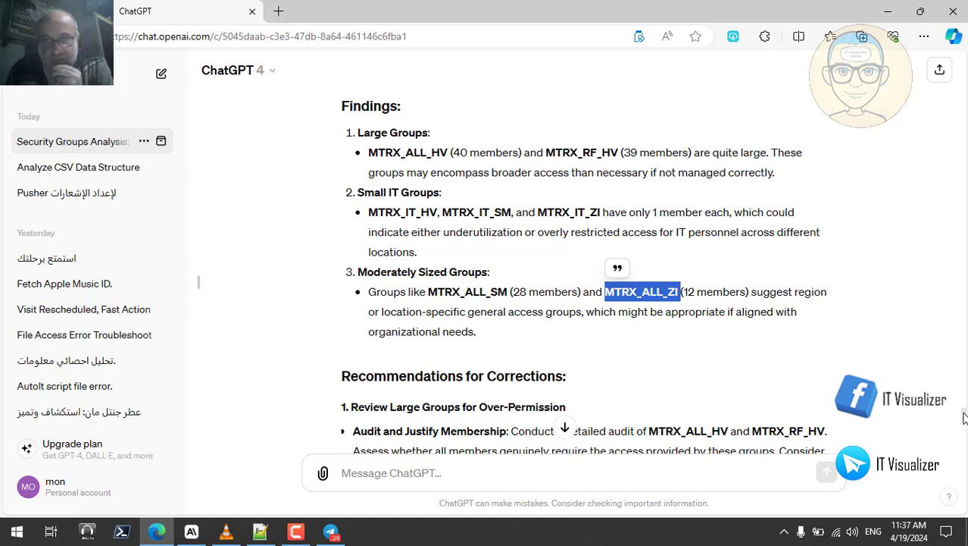
pyautogui.scroll(-1, 965, 419)
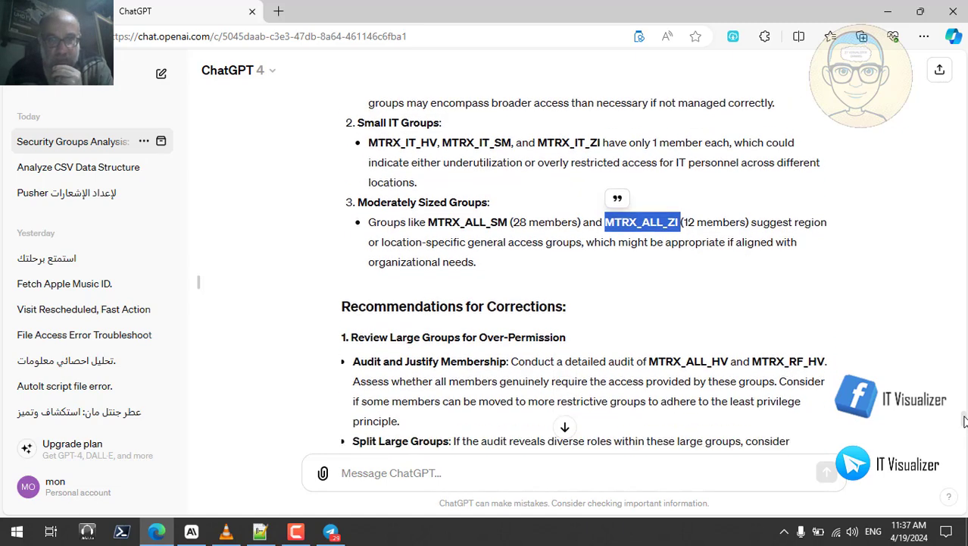
pyautogui.scroll(-2, 964, 422)
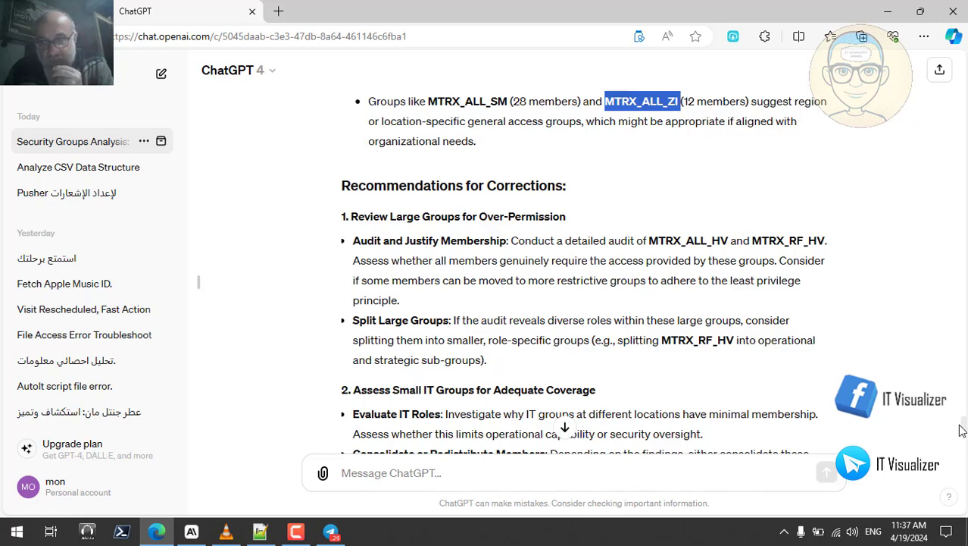
pyautogui.moveTo(963, 430); pyautogui.dragTo(963, 433)
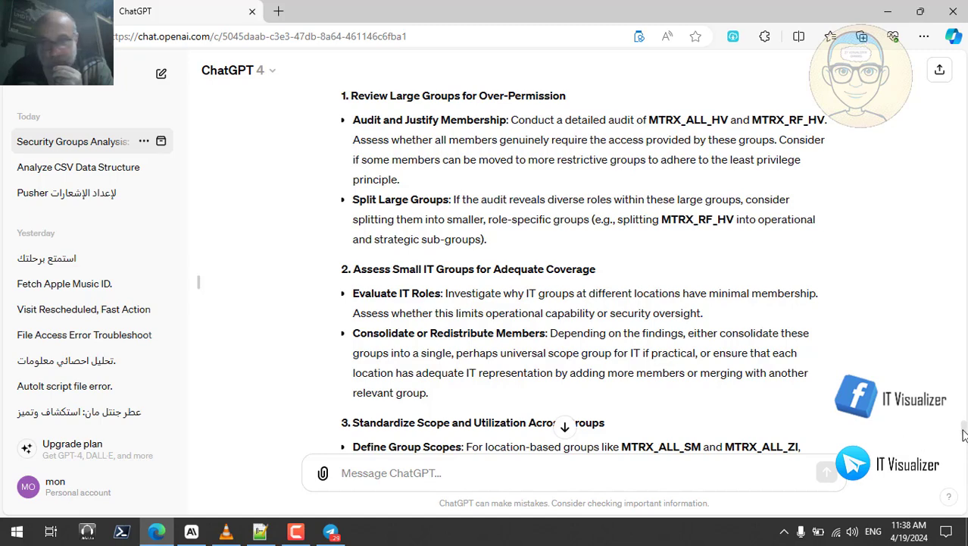
pyautogui.scroll(-1, 962, 434)
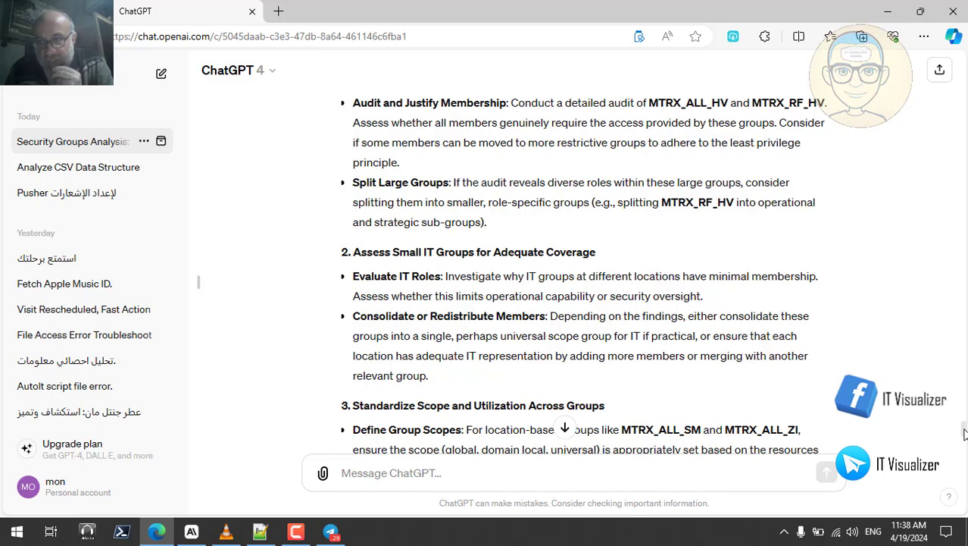
pyautogui.scroll(-2, 964, 433)
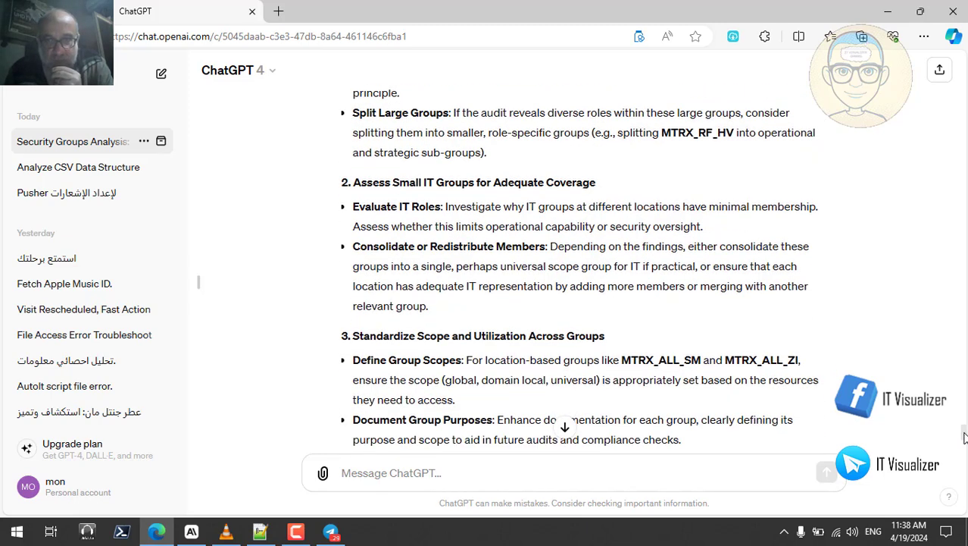
pyautogui.scroll(-1, 964, 438)
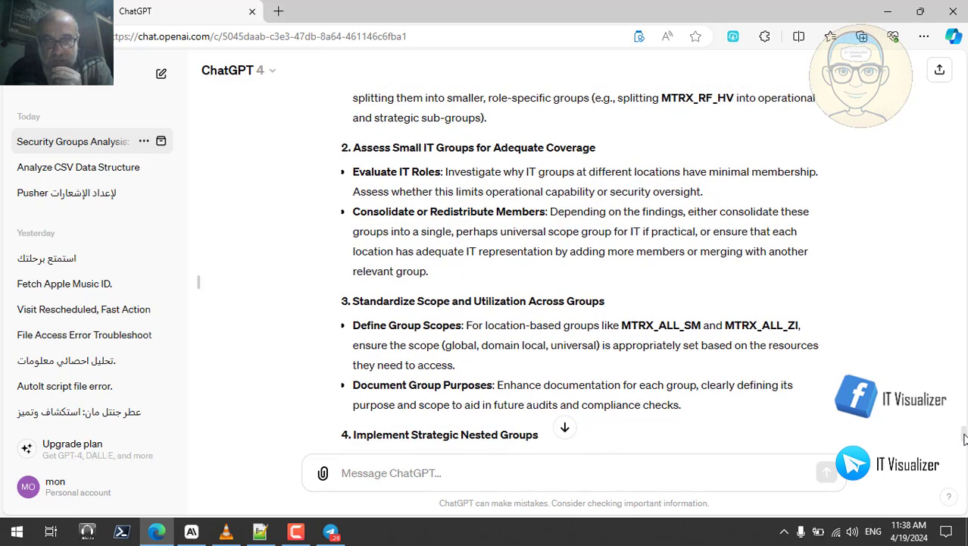
pyautogui.scroll(-2, 964, 439)
pyautogui.scroll(-2, 963, 442)
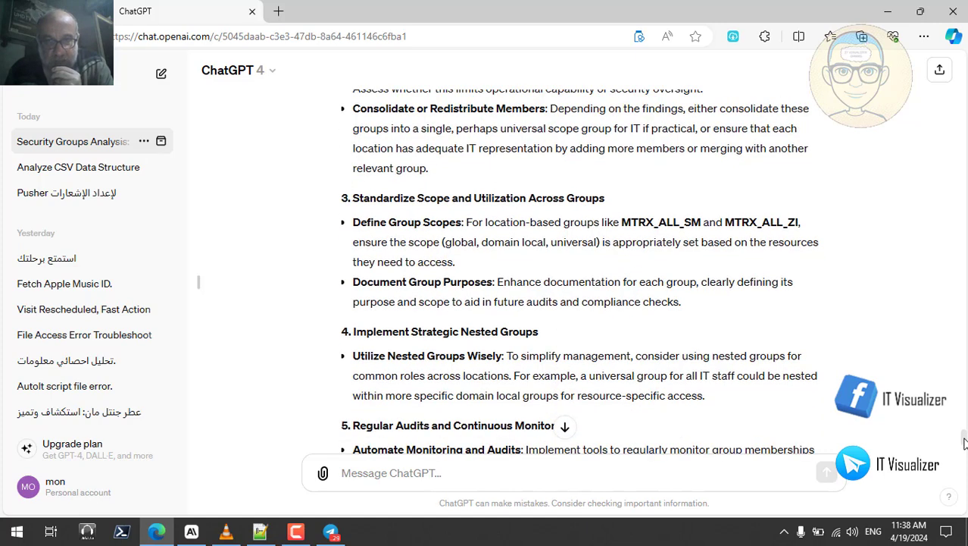
pyautogui.scroll(-1, 964, 444)
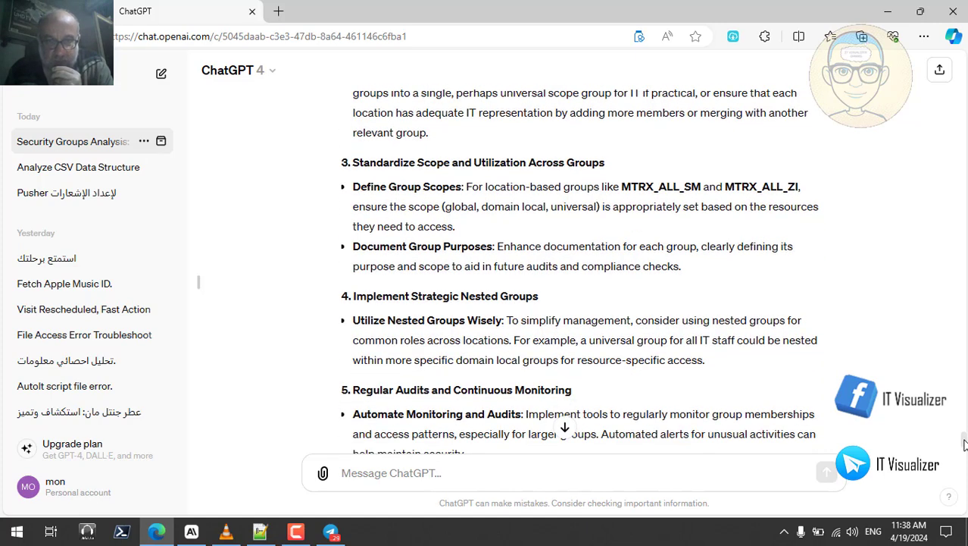
pyautogui.scroll(-2, 964, 445)
# - Copy the earlier ChatGPT prompt "review my csv file according to these recommendations and give steps to correct"
pyautogui.moveTo(964, 447); pyautogui.dragTo(963, 408)
pyautogui.scroll(3, 964, 429)
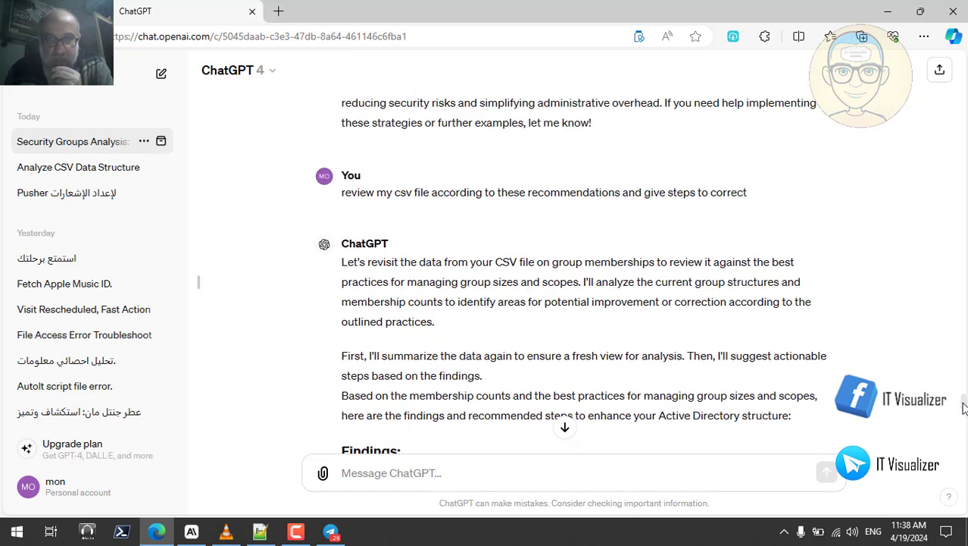
pyautogui.tripleClick(440, 190)
pyautogui.hotkey('ctrl', 'c')
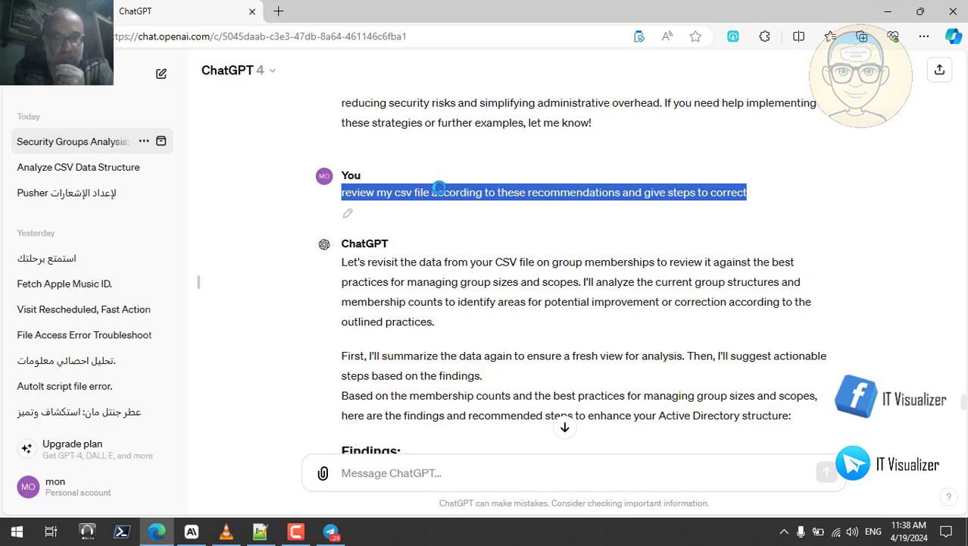
# - Switch to Claude and send the copied CSV review prompt in the Active Directory organizational structure conversation
pyautogui.click(192, 532)
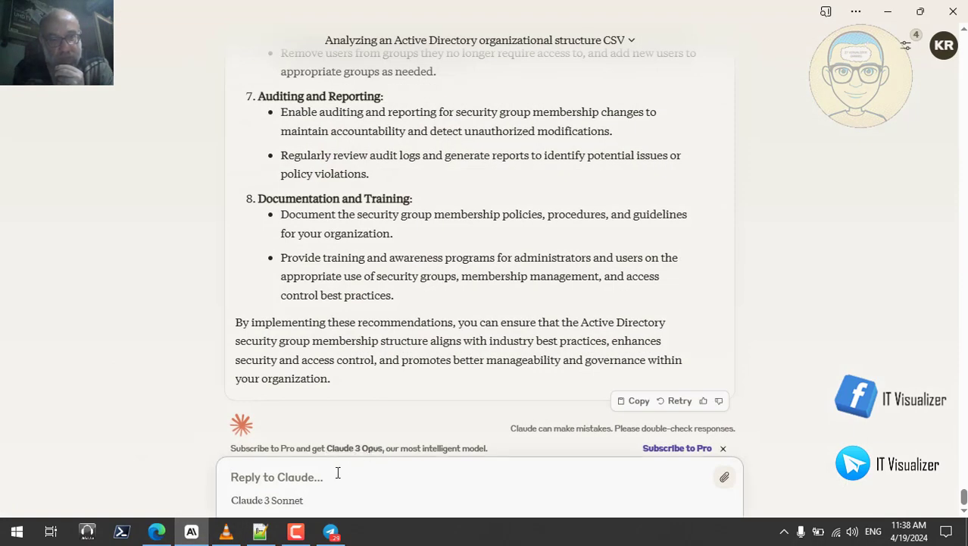
pyautogui.click(338, 473)
pyautogui.hotkey('ctrl', 'v')
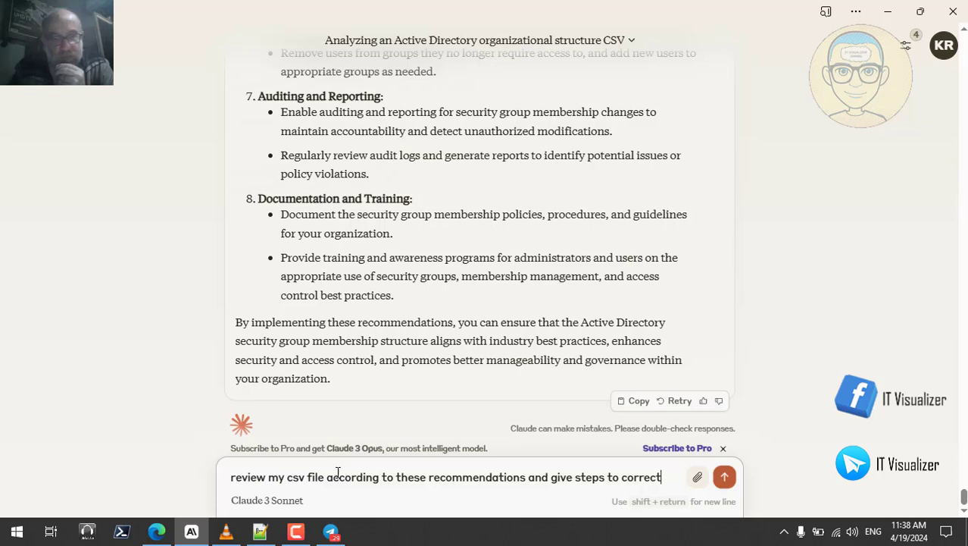
pyautogui.click(725, 478)
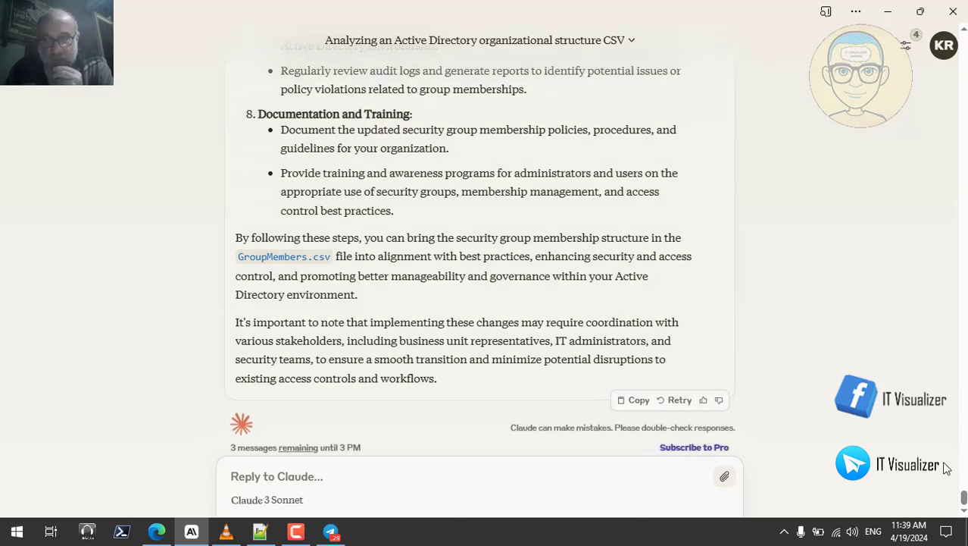
# - Read the start of Claude's correction steps for the GroupMembers.csv file, then minimize Claude
pyautogui.scroll(5, 963, 490)
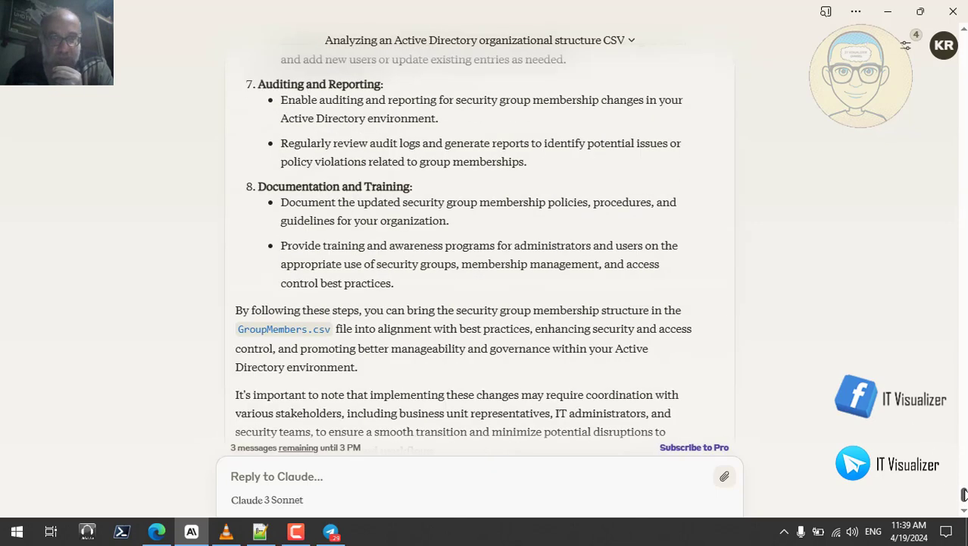
pyautogui.moveTo(964, 488); pyautogui.dragTo(964, 471)
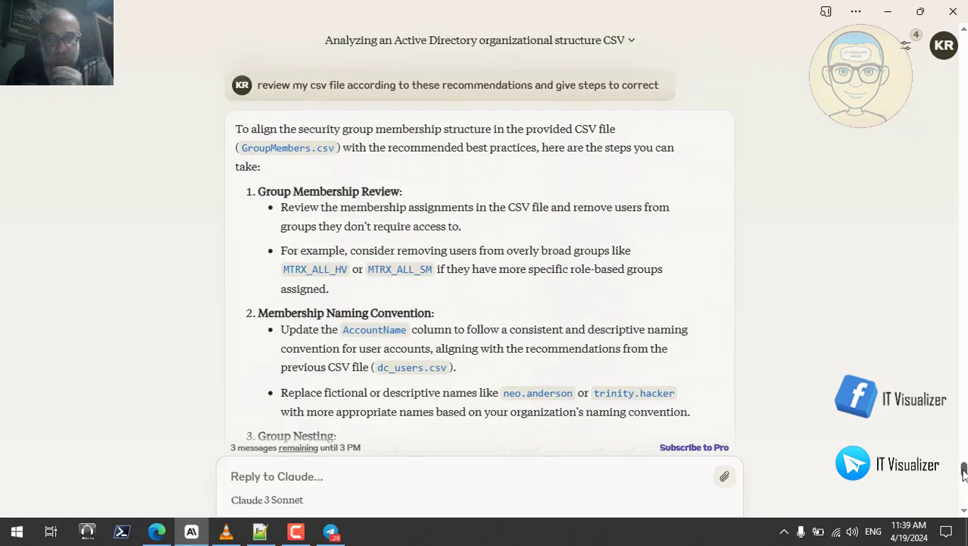
pyautogui.click(888, 11)
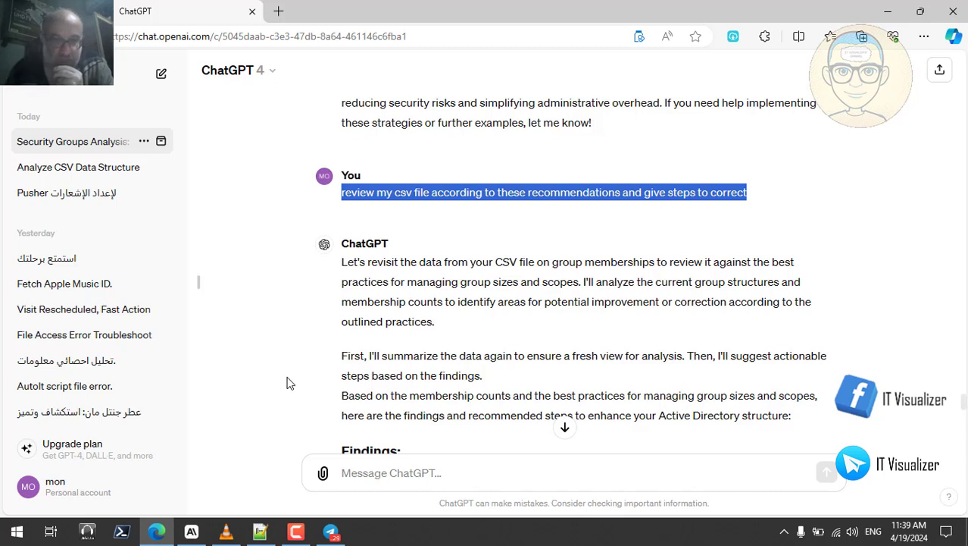
# - Switch to the DCSM0125 virtual machine session in VLC and copy the path of GroupMemebers.csv on the Data (D:) drive
pyautogui.click(226, 532)
pyautogui.doubleClick(342, 324)
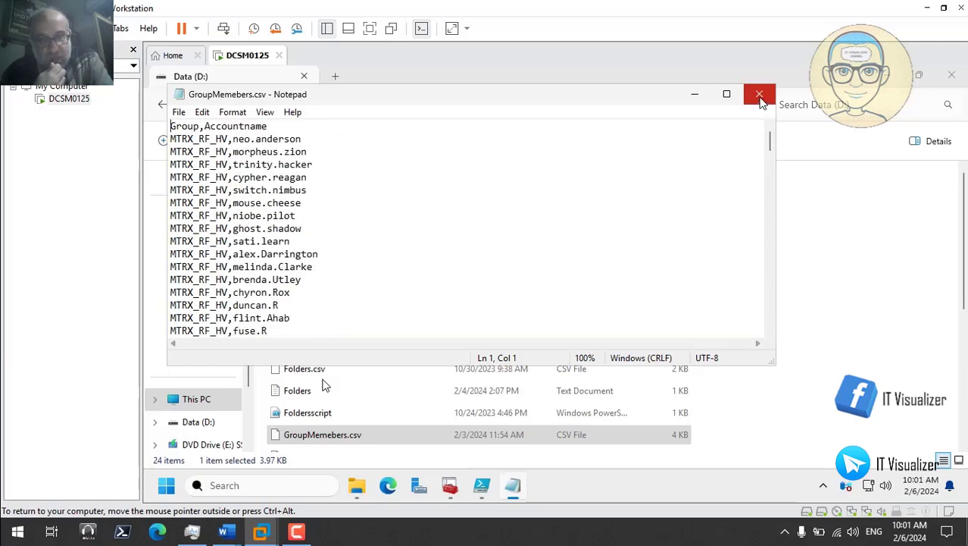
pyautogui.rightClick(338, 442)
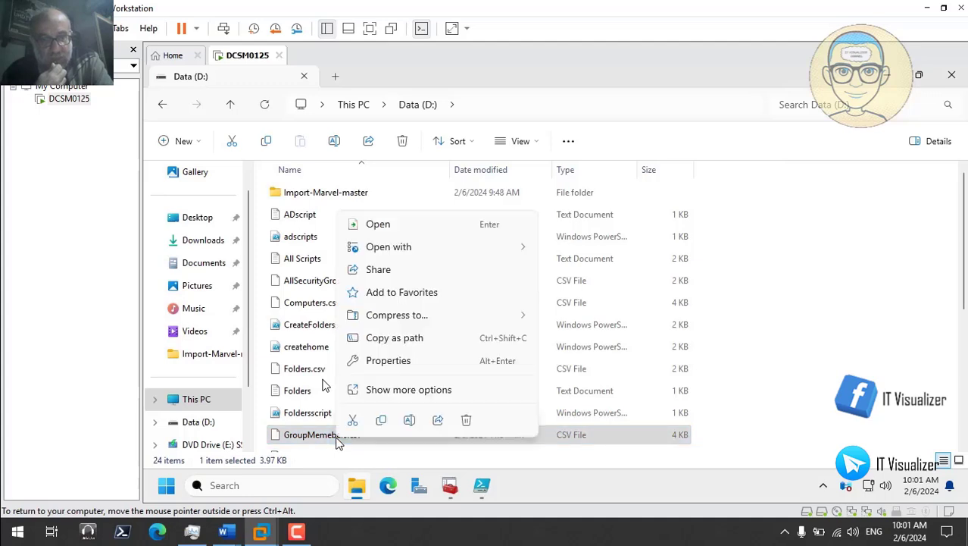
pyautogui.click(393, 391)
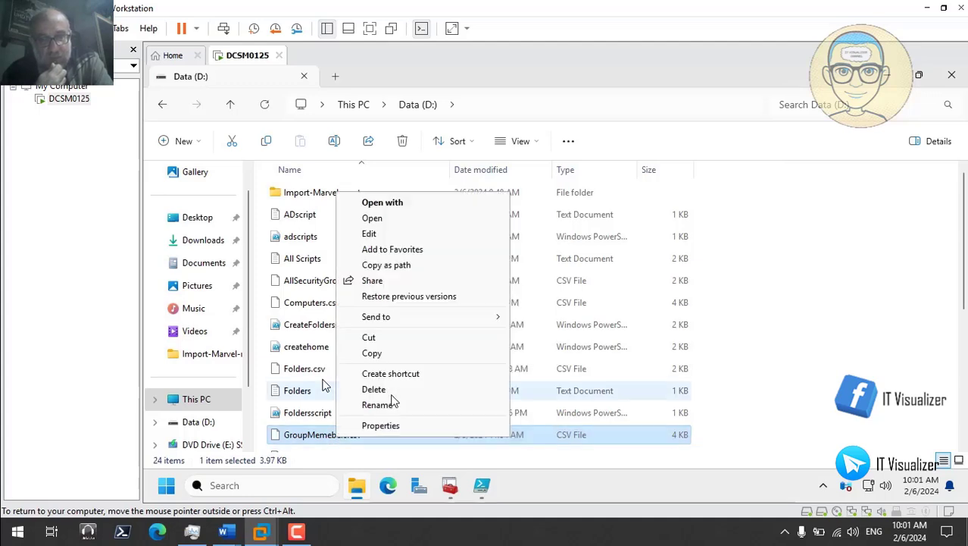
pyautogui.click(405, 267)
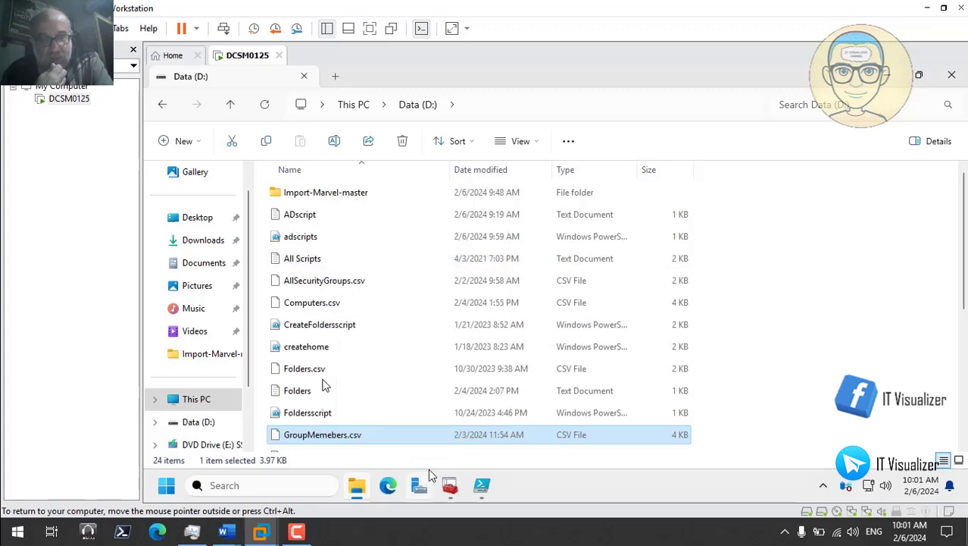
# - In PowerShell ISE, replace the group member Import-Csv path in adscripts.ps1 with "D:\GroupMemebers.csv" and save the script
pyautogui.click(485, 490)
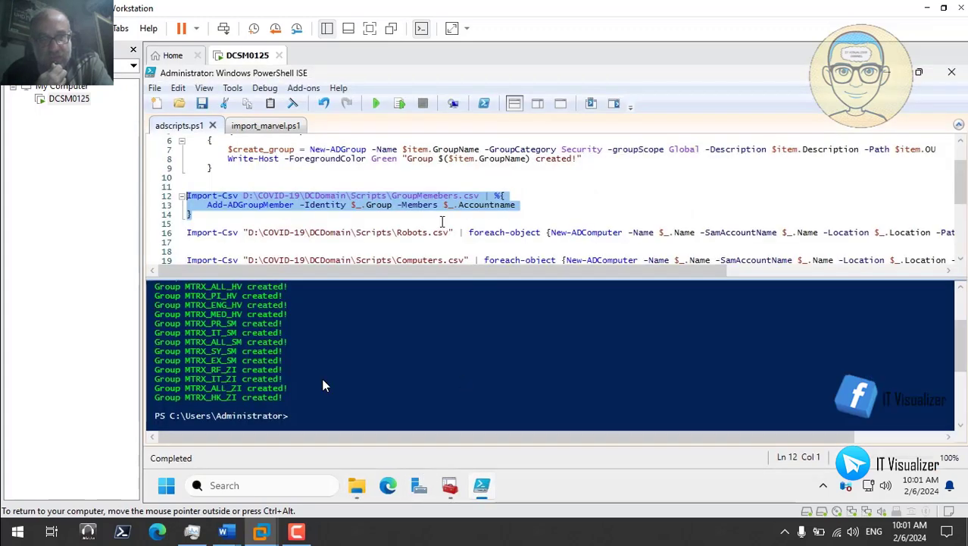
pyautogui.click(480, 188)
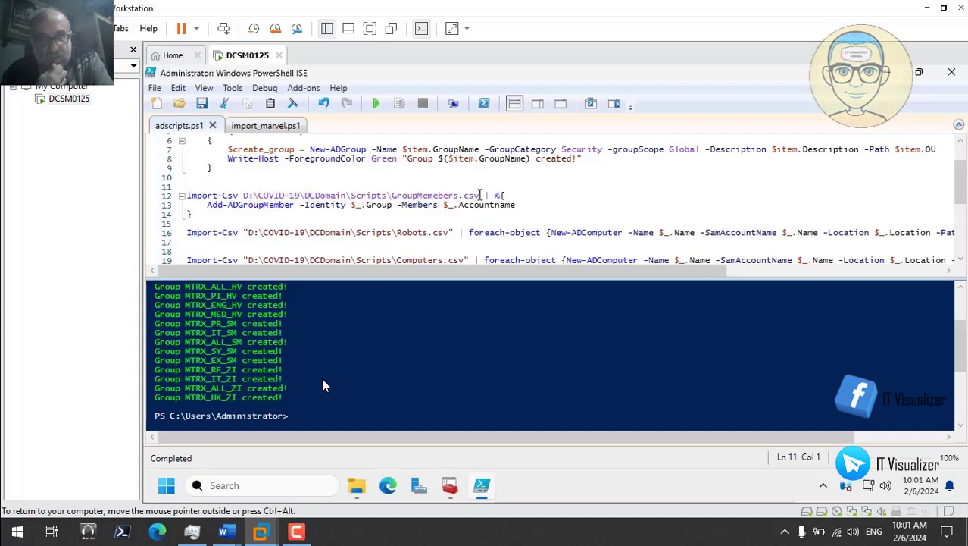
pyautogui.click(481, 195)
pyautogui.press('BackSpace')
pyautogui.press('BackSpace')
pyautogui.press('BackSpace')
pyautogui.press('BackSpace')
pyautogui.press('BackSpace')
pyautogui.press('BackSpace')
pyautogui.press('BackSpace')
pyautogui.press('BackSpace')
pyautogui.press('BackSpace')
pyautogui.press('BackSpace')
pyautogui.press('BackSpace')
pyautogui.press('BackSpace')
pyautogui.press('BackSpace')
pyautogui.press('BackSpace')
pyautogui.press('BackSpace')
pyautogui.press('BackSpace')
pyautogui.press('BackSpace')
pyautogui.press('BackSpace')
pyautogui.press('BackSpace')
pyautogui.press('BackSpace')
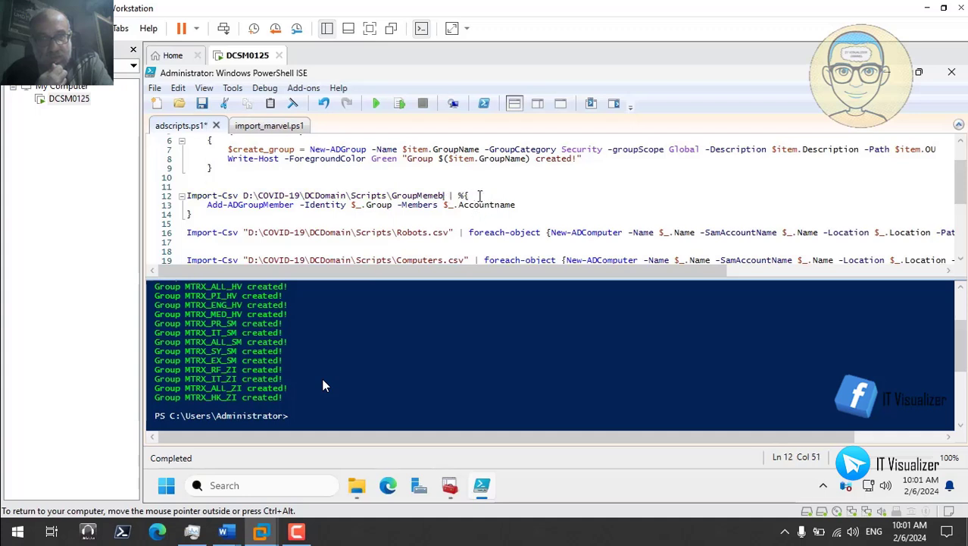
pyautogui.press('BackSpace')
pyautogui.press('BackSpace')
pyautogui.press('BackSpace')
pyautogui.press('BackSpace')
pyautogui.press('BackSpace')
pyautogui.press('BackSpace')
pyautogui.press('BackSpace')
pyautogui.press('BackSpace')
pyautogui.press('BackSpace')
pyautogui.press('BackSpace')
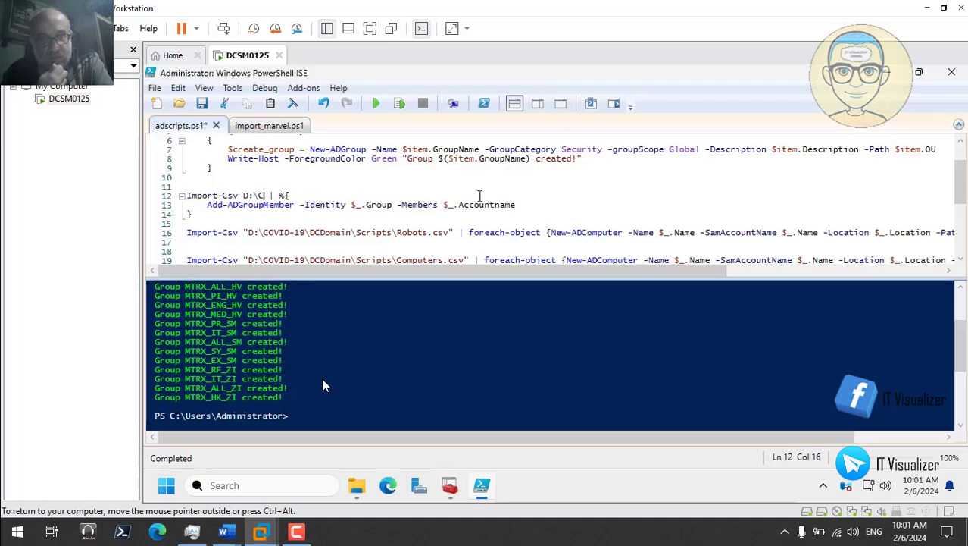
pyautogui.hotkey('ctrl', 'v')
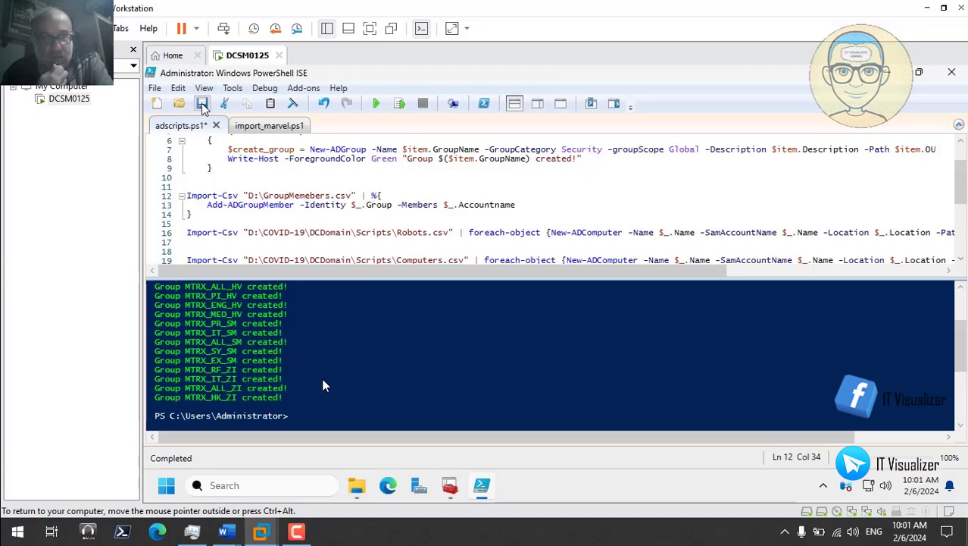
pyautogui.click(202, 103)
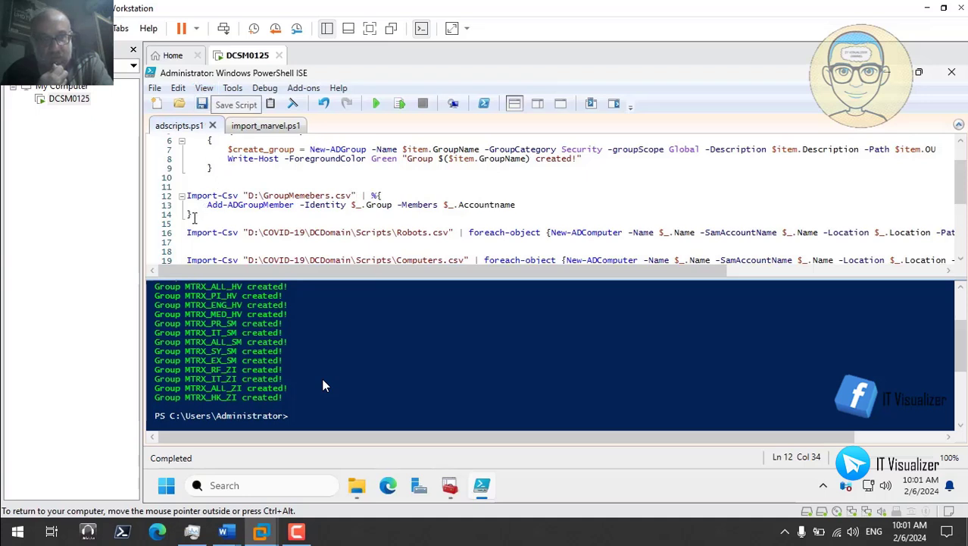
# - Run only the Import-Csv block on lines 12 to 14 that adds the CSV accounts to their groups with Add-ADGroupMember
pyautogui.moveTo(194, 215); pyautogui.dragTo(187, 195)
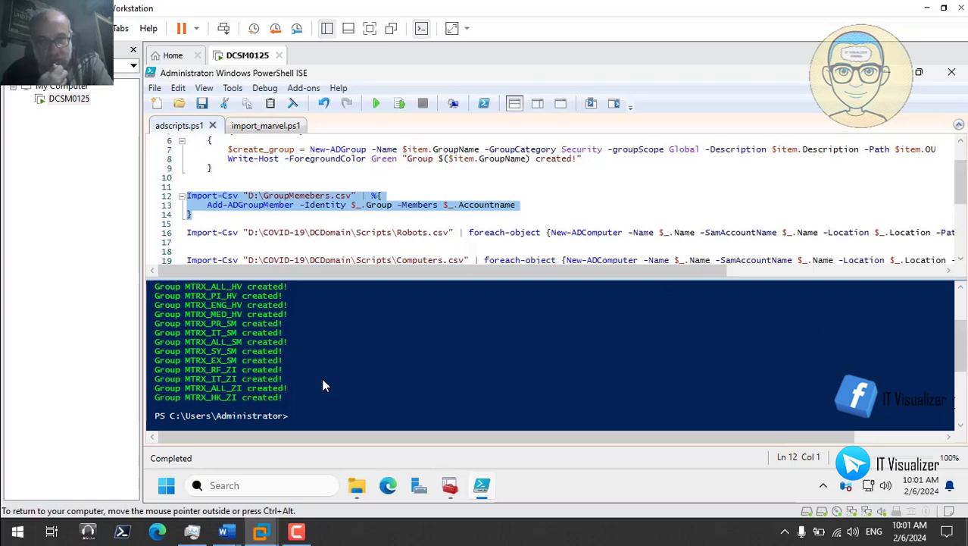
pyautogui.click(961, 427)
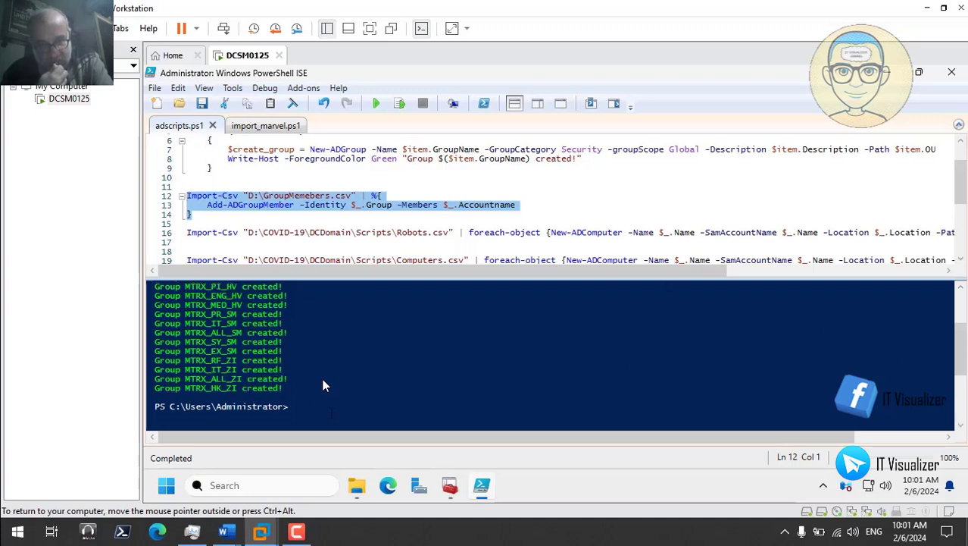
pyautogui.click(323, 386)
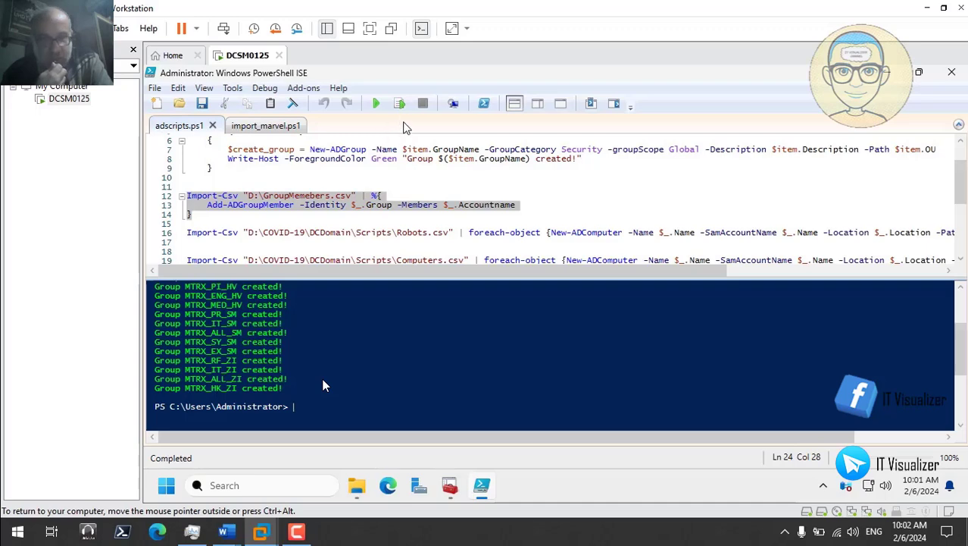
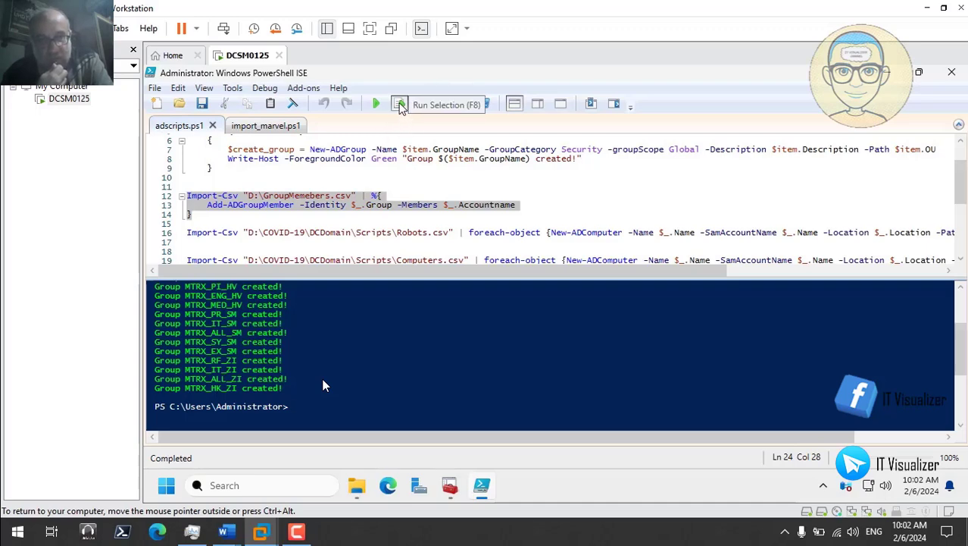
pyautogui.click(399, 104)
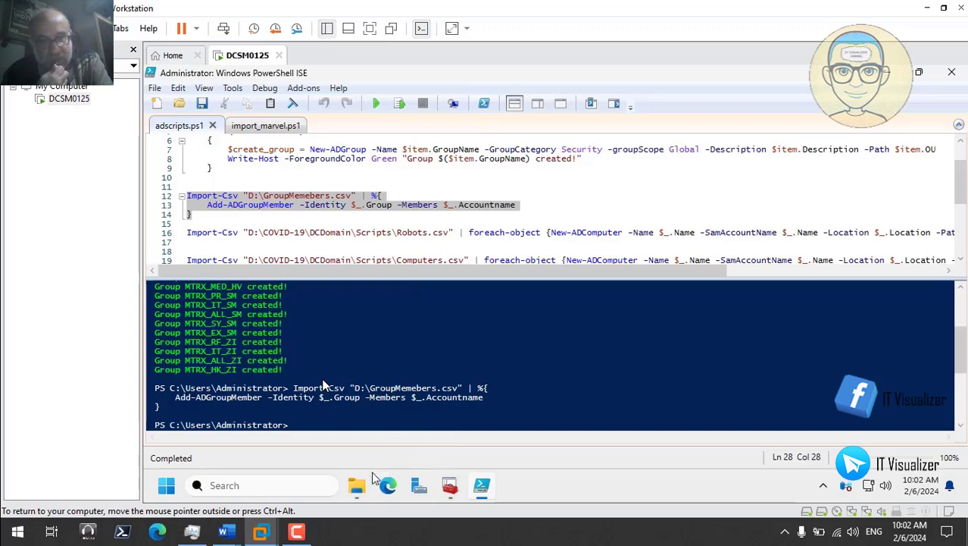
# - Switch to the Active Directory Users and Computers console and refresh the Matrix.Internal domain
pyautogui.click(448, 491)
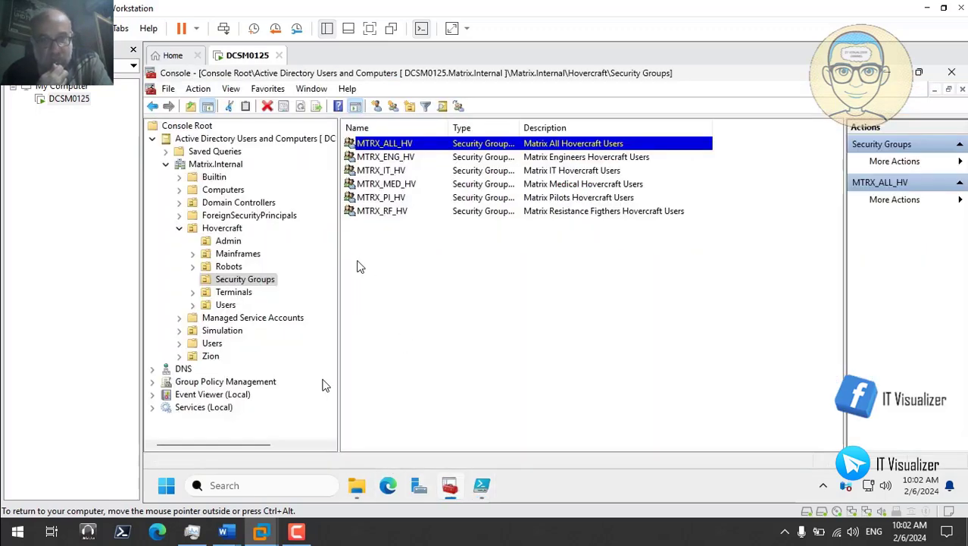
pyautogui.click(222, 166)
pyautogui.rightClick(225, 166)
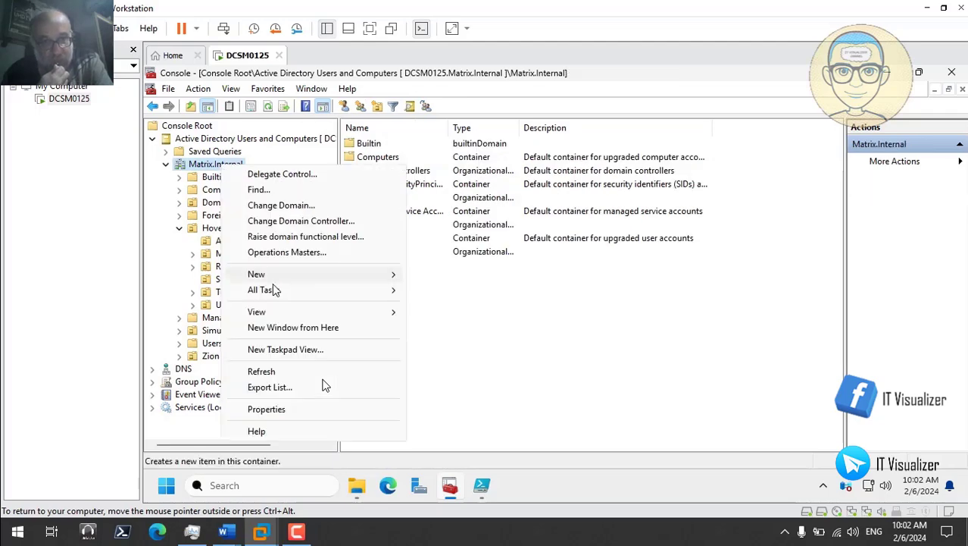
pyautogui.click(287, 373)
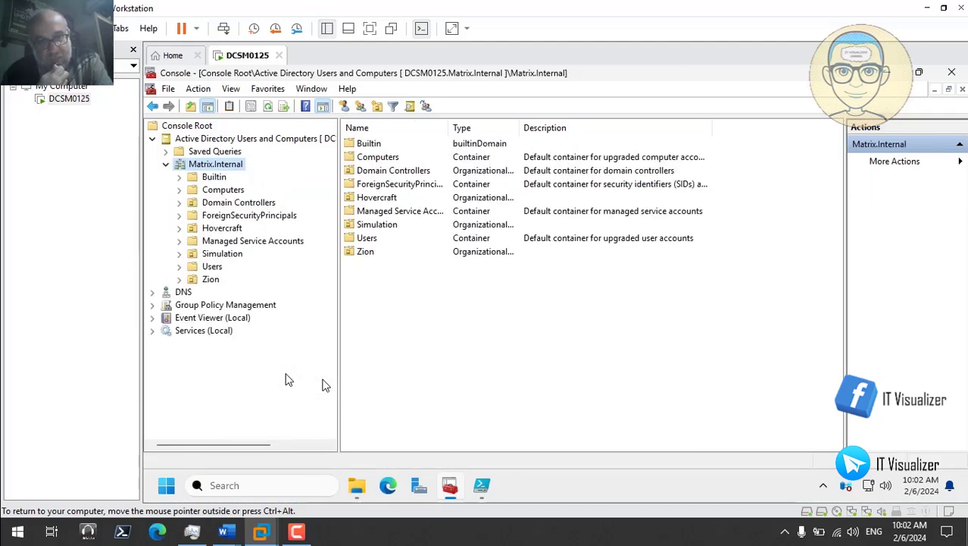
# - Review the full member list of the MTRX_ALL_HV group in Hovercraft's Security Groups, then close its properties without changes
pyautogui.click(179, 228)
pyautogui.click(243, 280)
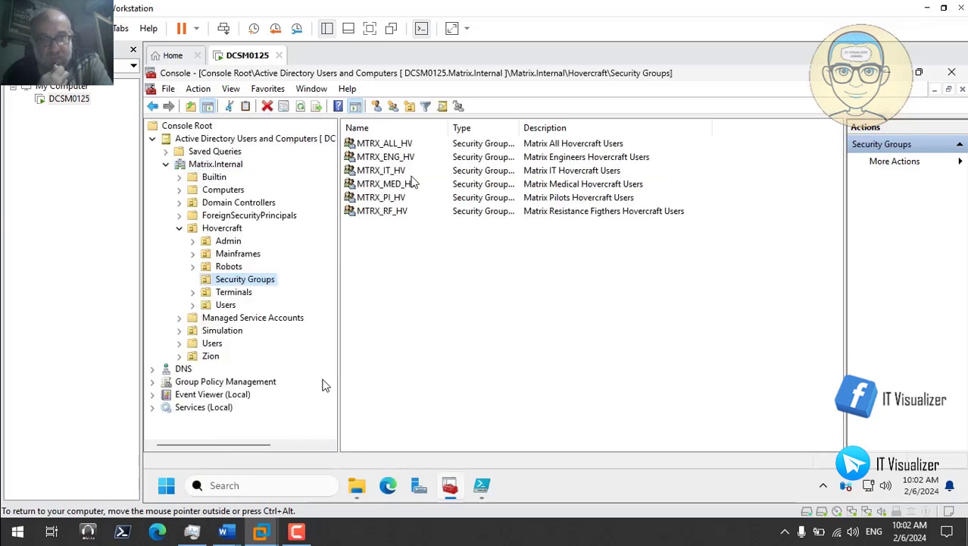
pyautogui.click(398, 146)
pyautogui.doubleClick(396, 146)
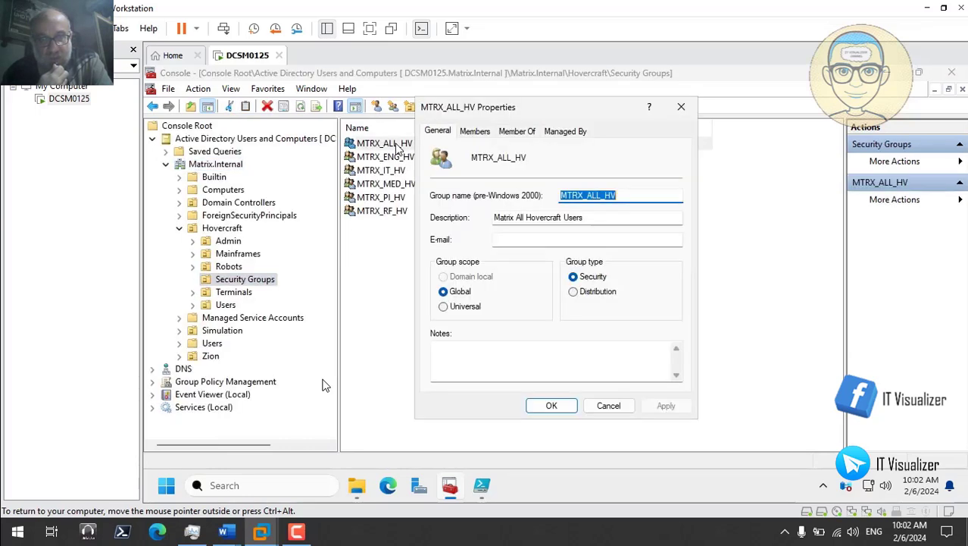
pyautogui.click(474, 131)
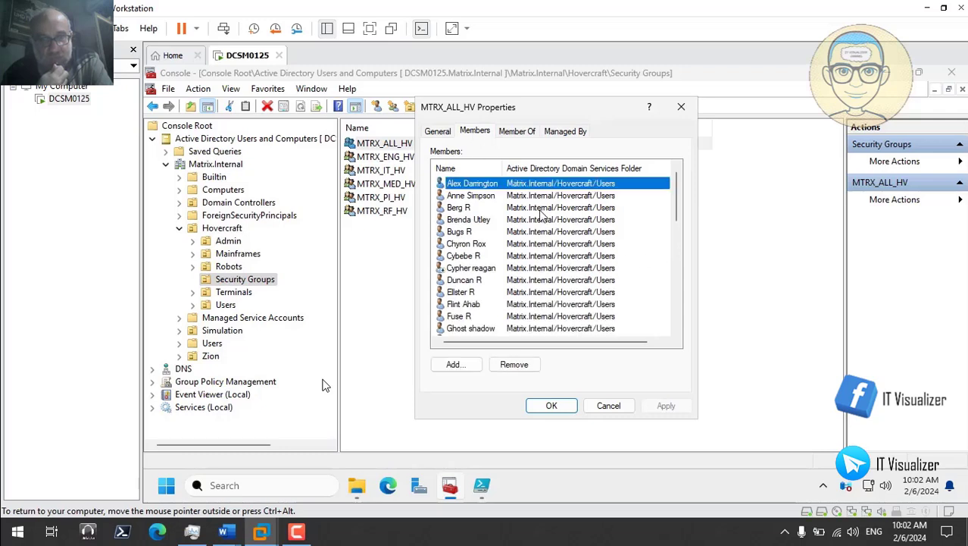
pyautogui.moveTo(519, 174); pyautogui.dragTo(545, 174)
pyautogui.moveTo(676, 210); pyautogui.dragTo(686, 328)
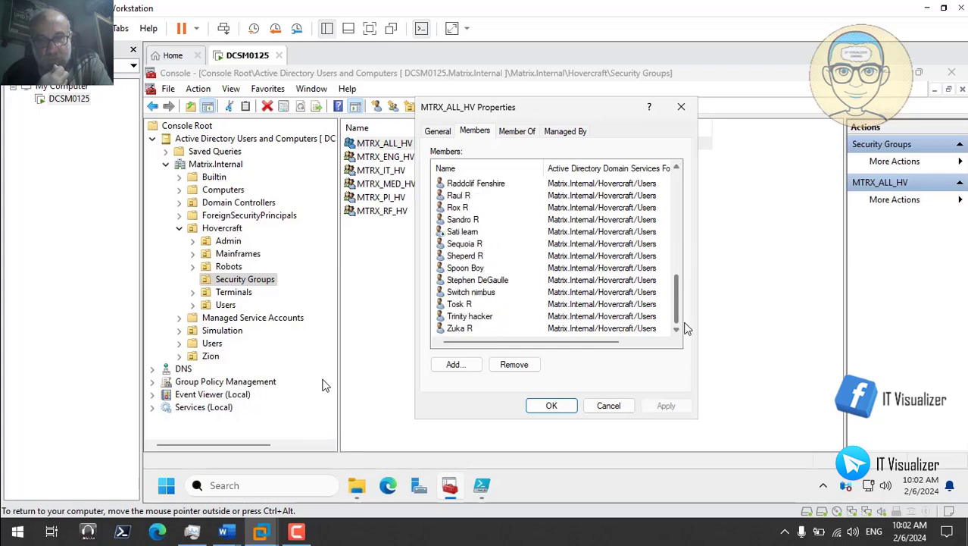
pyautogui.click(610, 405)
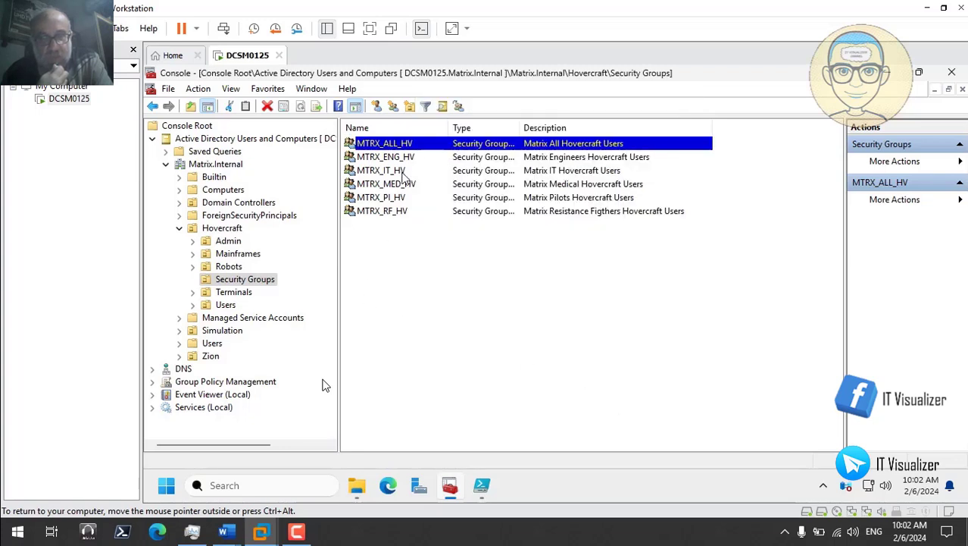
# - Check the members of the MTRX_PI_HV pilots group, then close its properties without changes
pyautogui.doubleClick(400, 198)
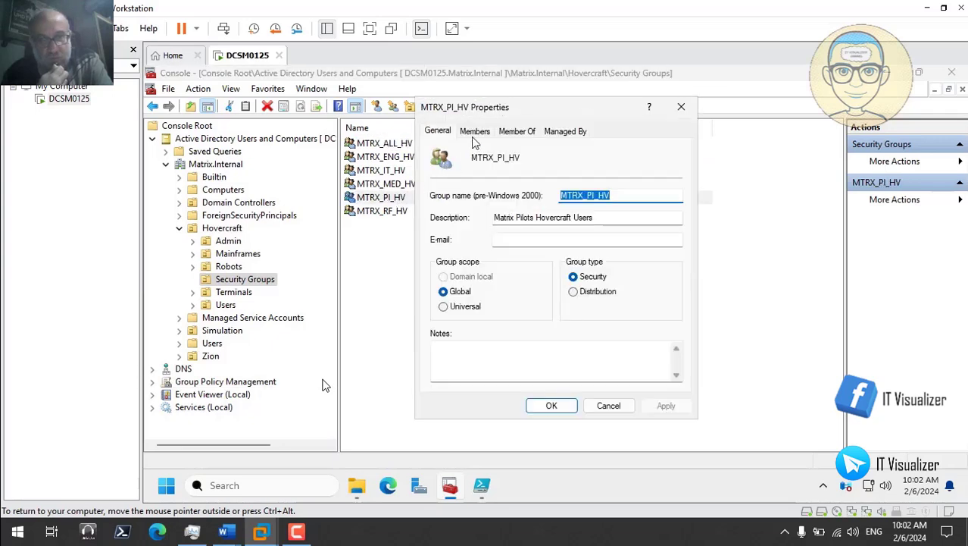
pyautogui.click(474, 131)
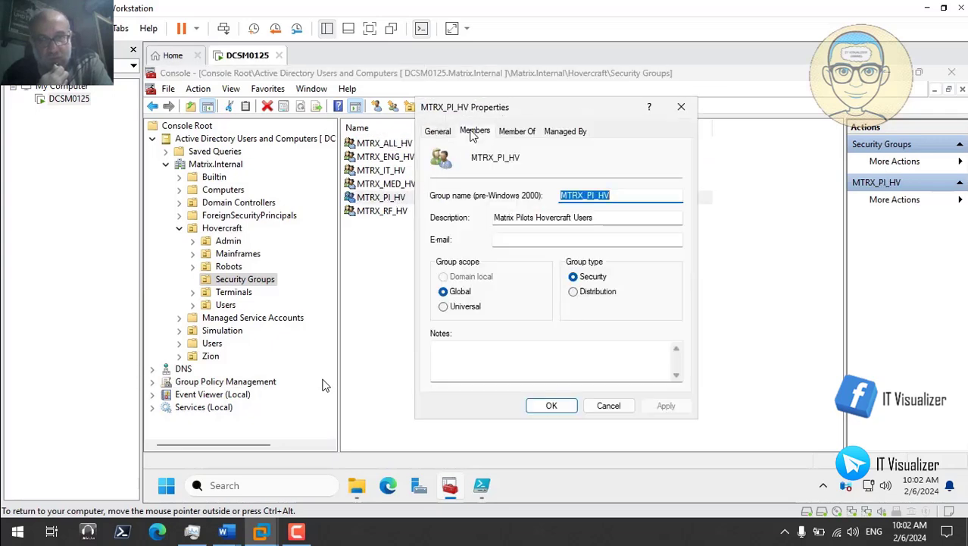
pyautogui.click(608, 405)
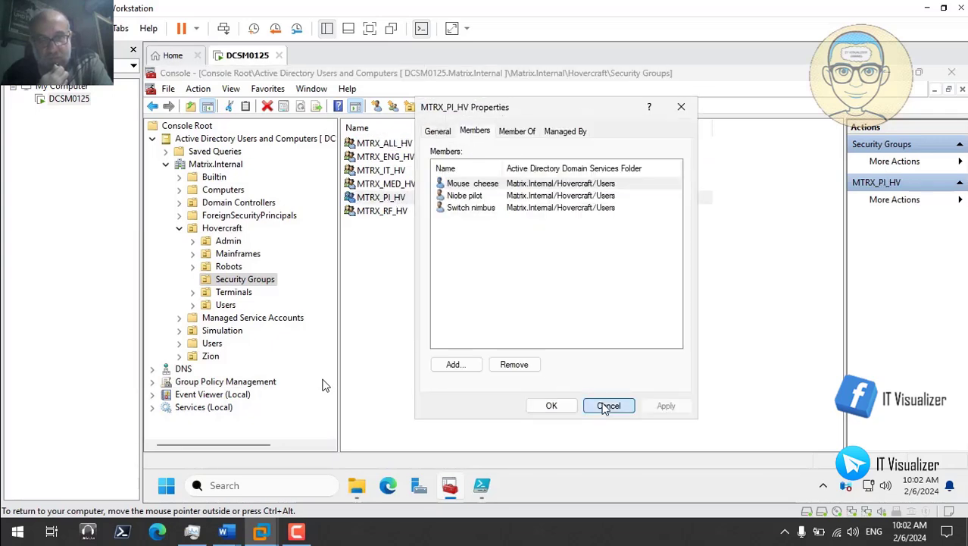
# - Review the members of MTRX_EX_SM in Simulation's Security Groups with full names displayed, then close its properties without changes
pyautogui.click(181, 229)
pyautogui.click(180, 254)
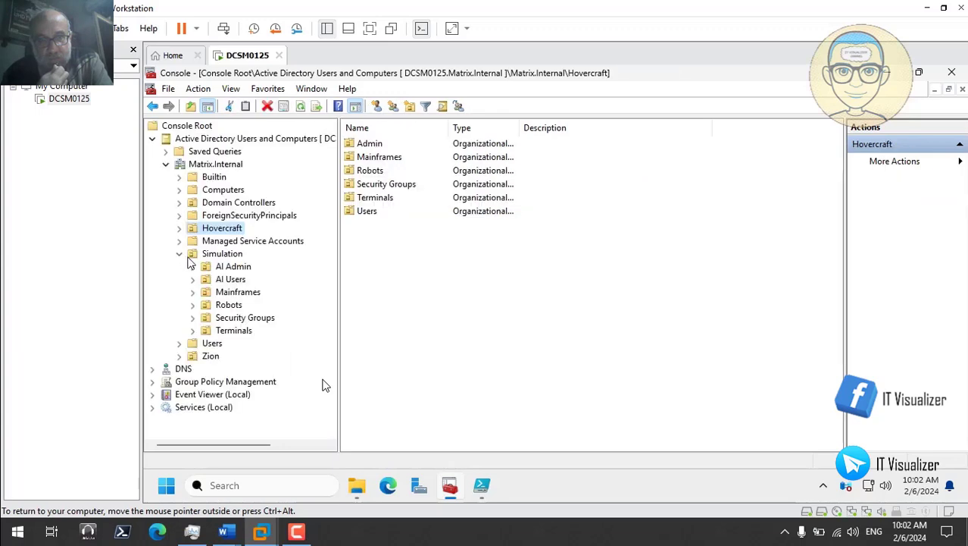
pyautogui.click(241, 271)
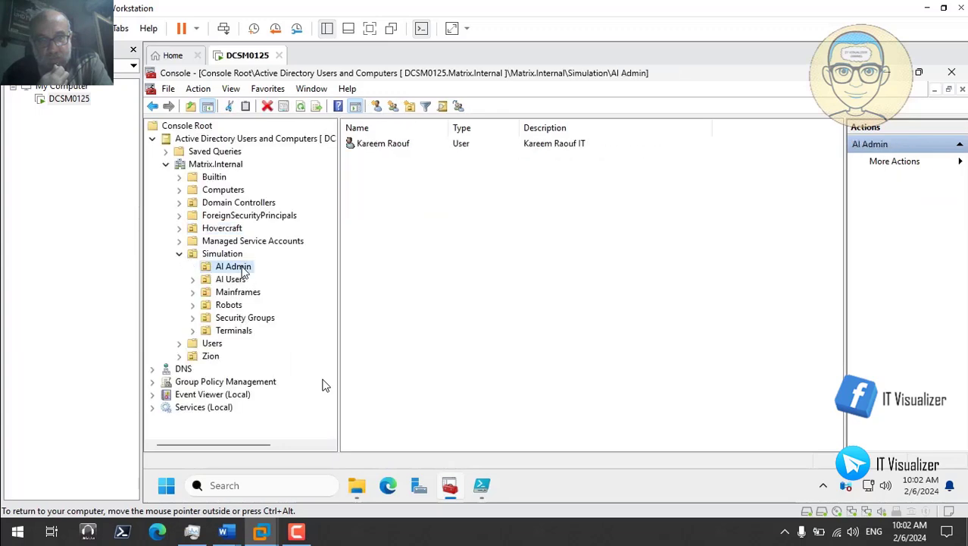
pyautogui.click(247, 319)
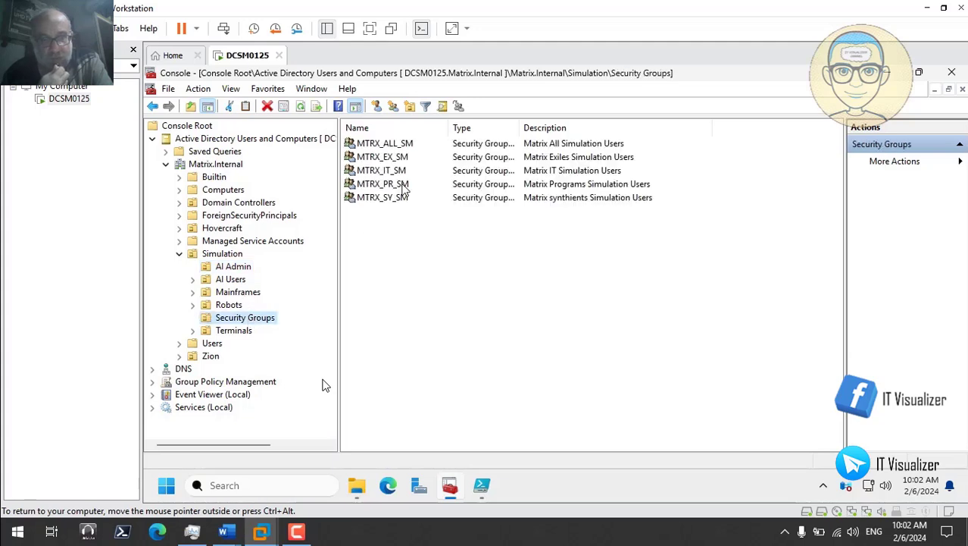
pyautogui.doubleClick(388, 157)
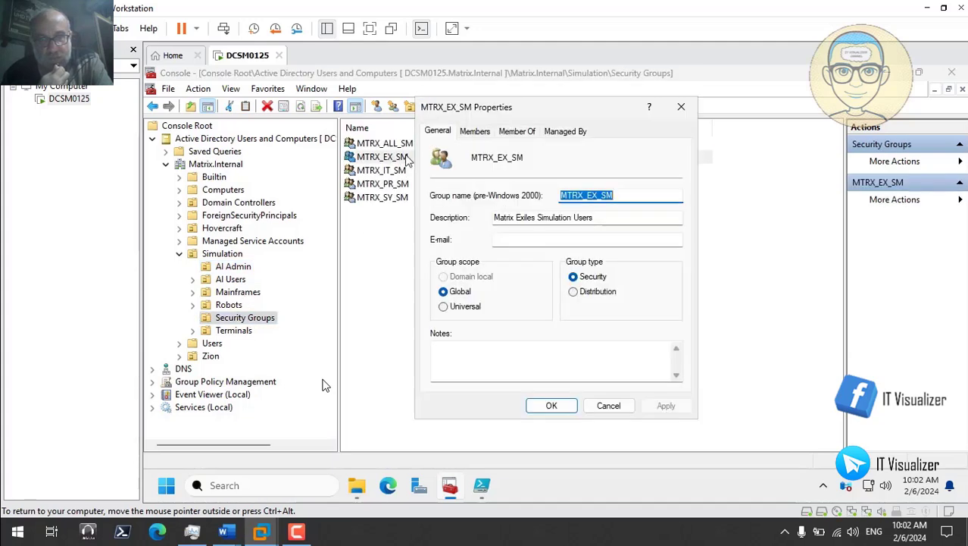
pyautogui.click(475, 132)
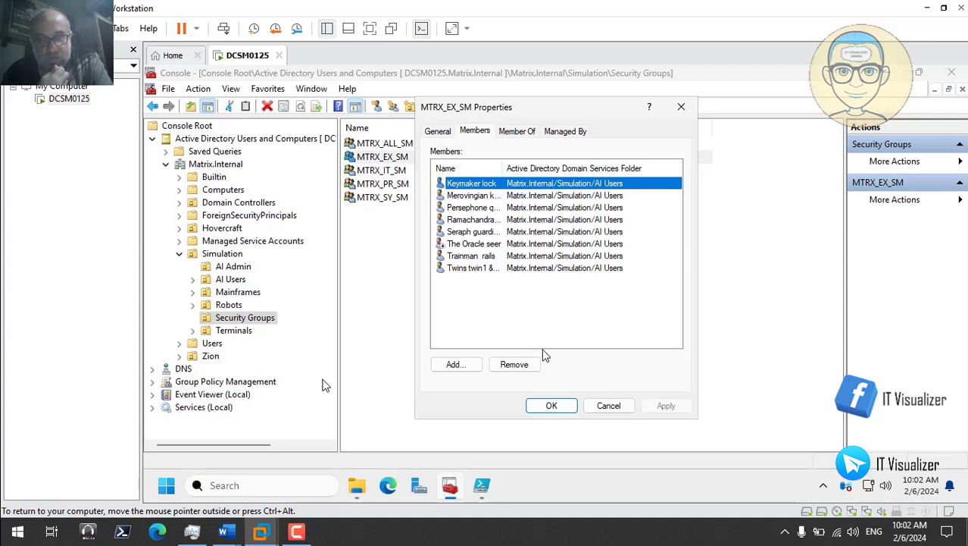
pyautogui.doubleClick(504, 169)
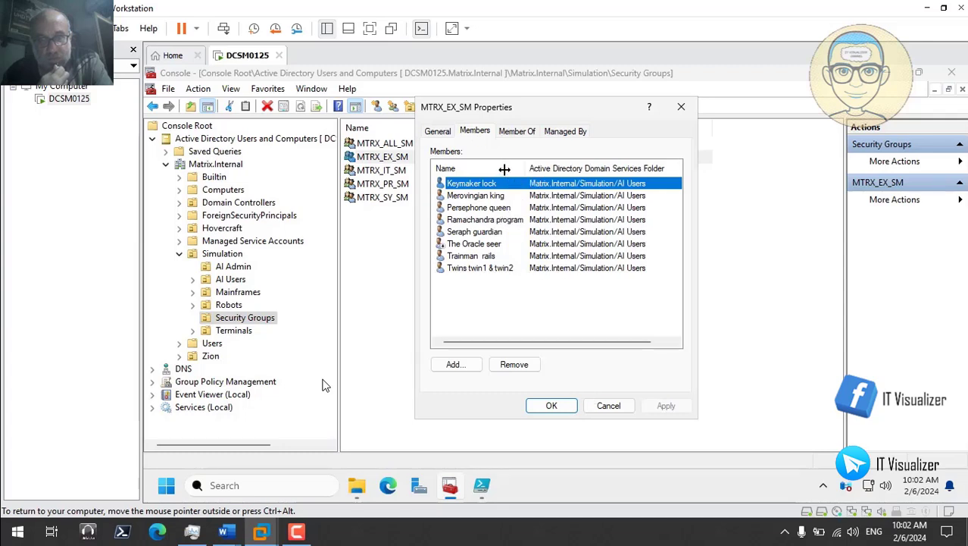
pyautogui.click(607, 407)
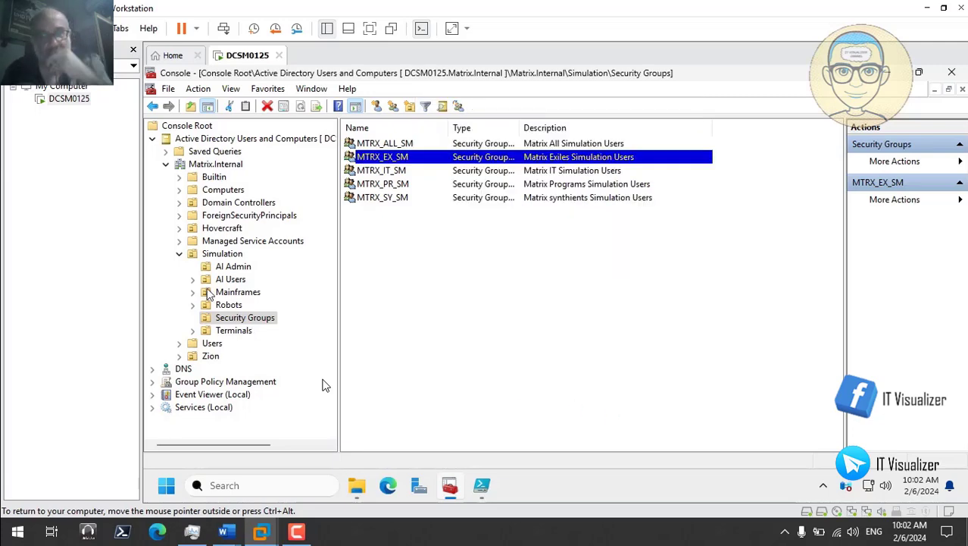
# - Review the members of MTRX_ALL_ZI in Zion's Security Groups with full names displayed, then close its properties and collapse Zion
pyautogui.click(179, 253)
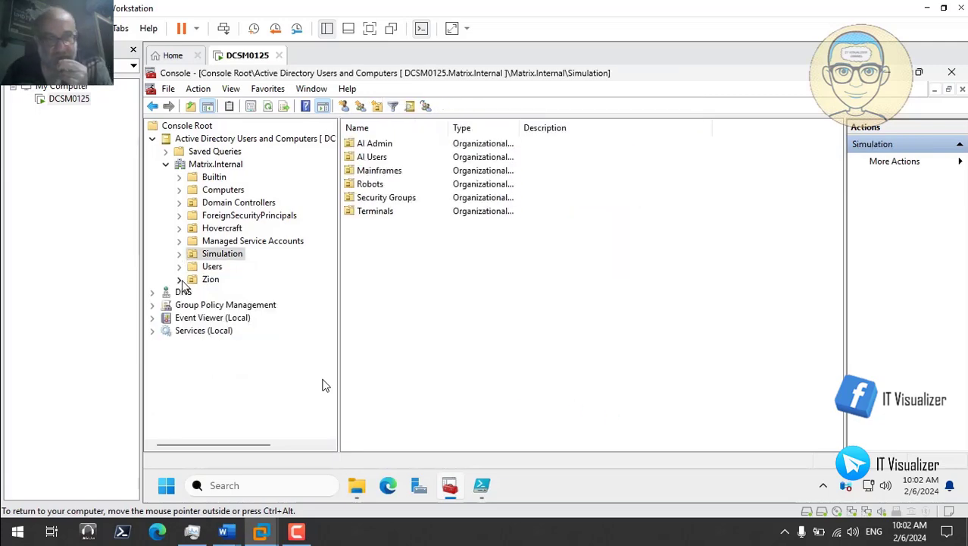
pyautogui.click(179, 279)
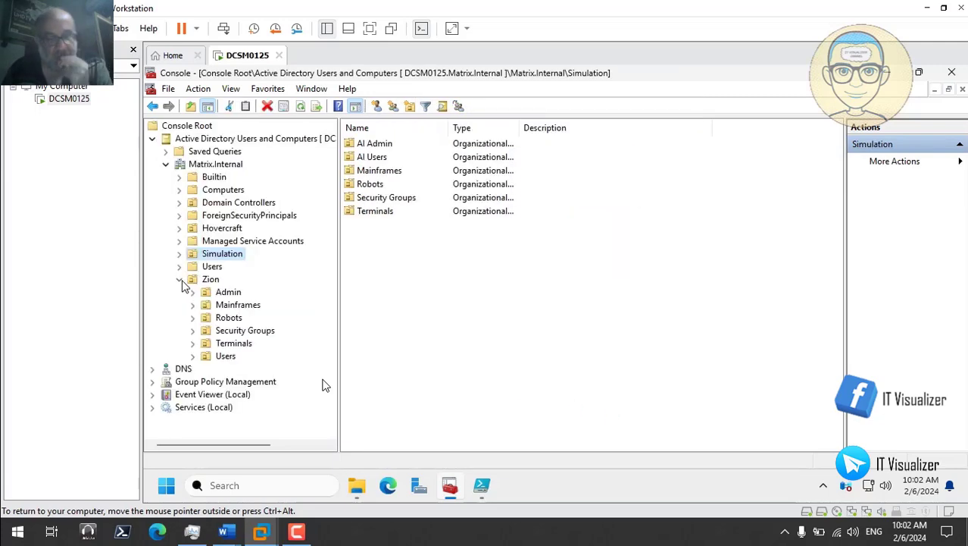
pyautogui.click(245, 330)
pyautogui.doubleClick(383, 144)
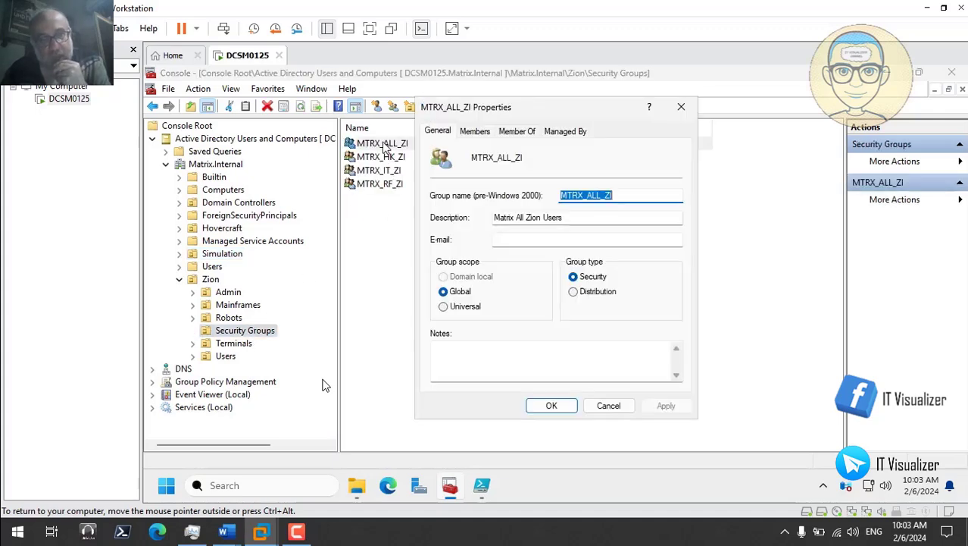
pyautogui.click(485, 136)
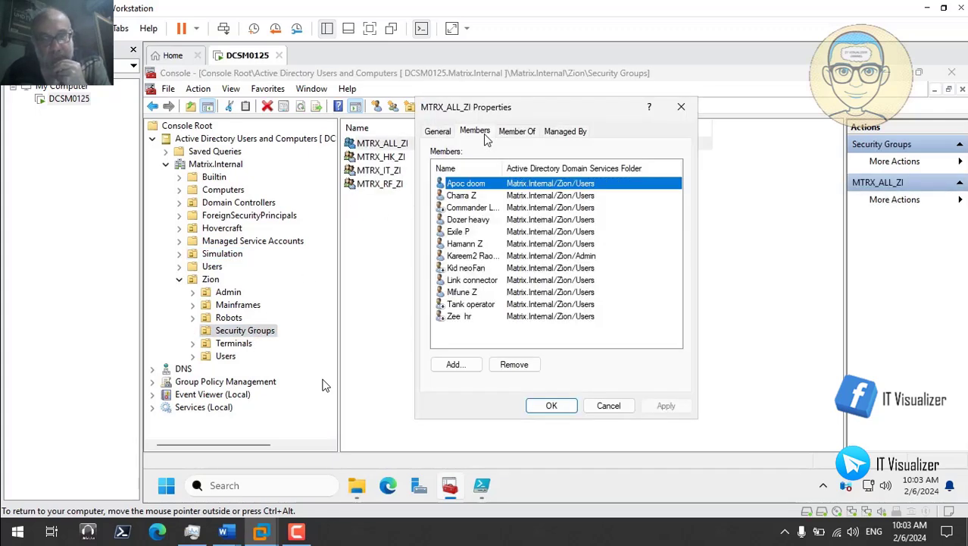
pyautogui.doubleClick(500, 169)
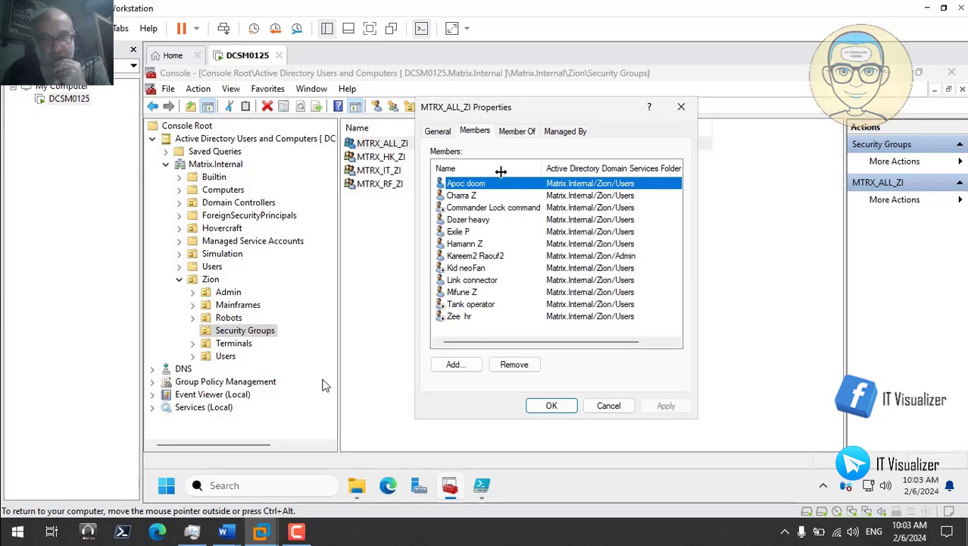
pyautogui.click(609, 406)
pyautogui.click(179, 279)
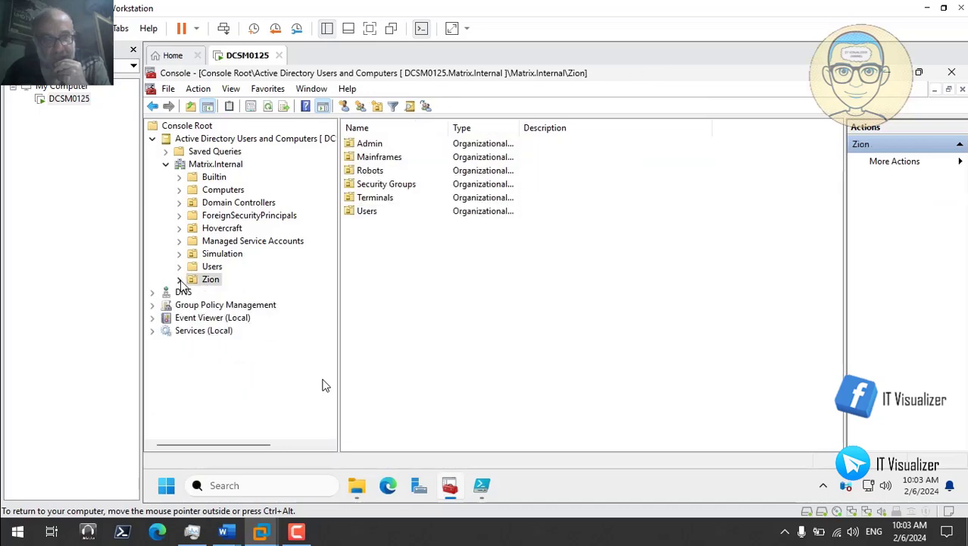
# - Return to adscripts.ps1 in PowerShell ISE and view the rest of the Robots.csv and Computers.csv import lines, then leave VLC's full-screen view
pyautogui.click(357, 485)
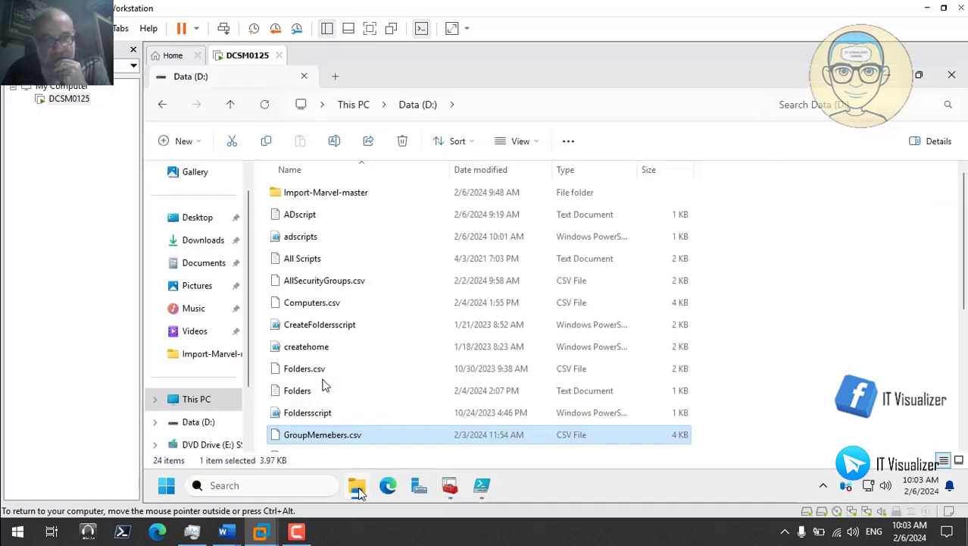
pyautogui.click(481, 485)
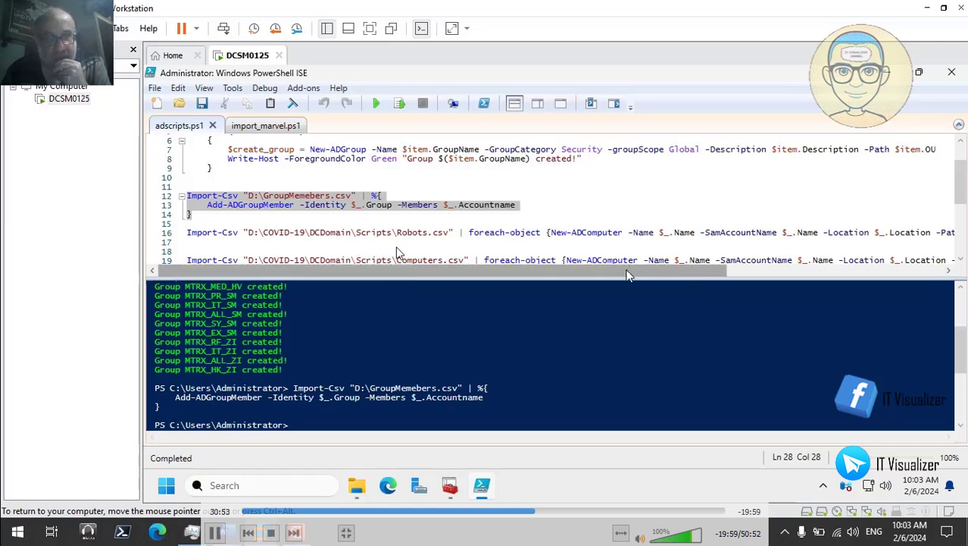
pyautogui.moveTo(667, 277); pyautogui.dragTo(632, 275)
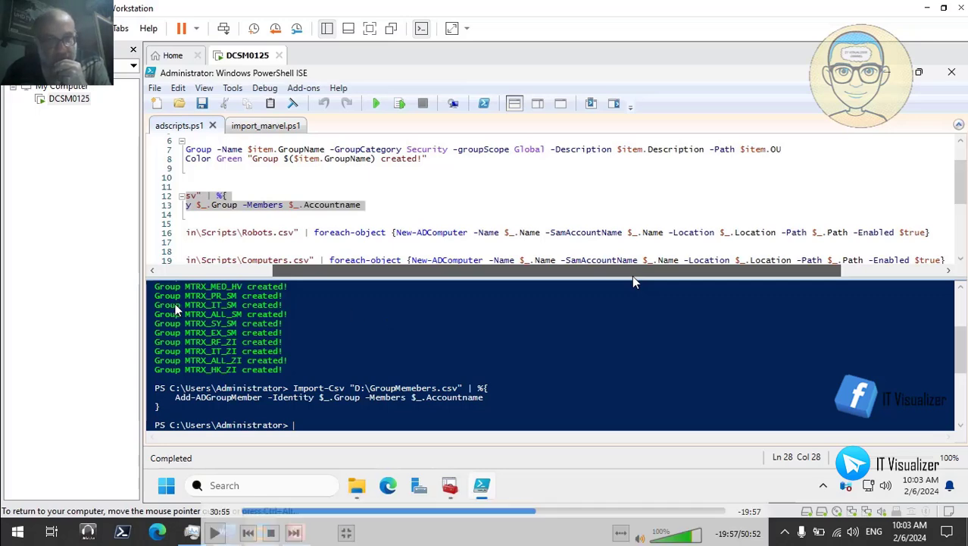
pyautogui.press('Escape')
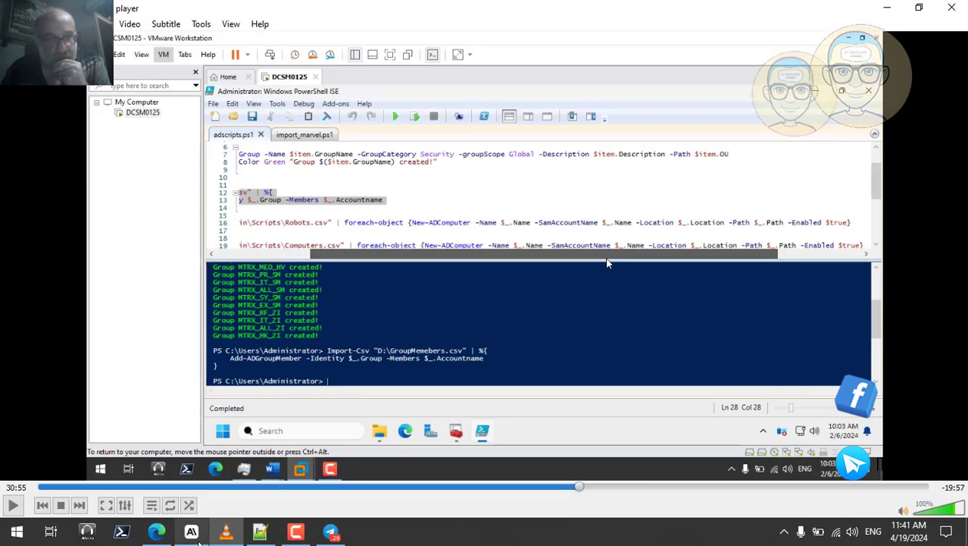
# - Switch to All Scripts.txt in Notepad++ and examine the Robots file name and ADComputer command on line 16
pyautogui.click(260, 531)
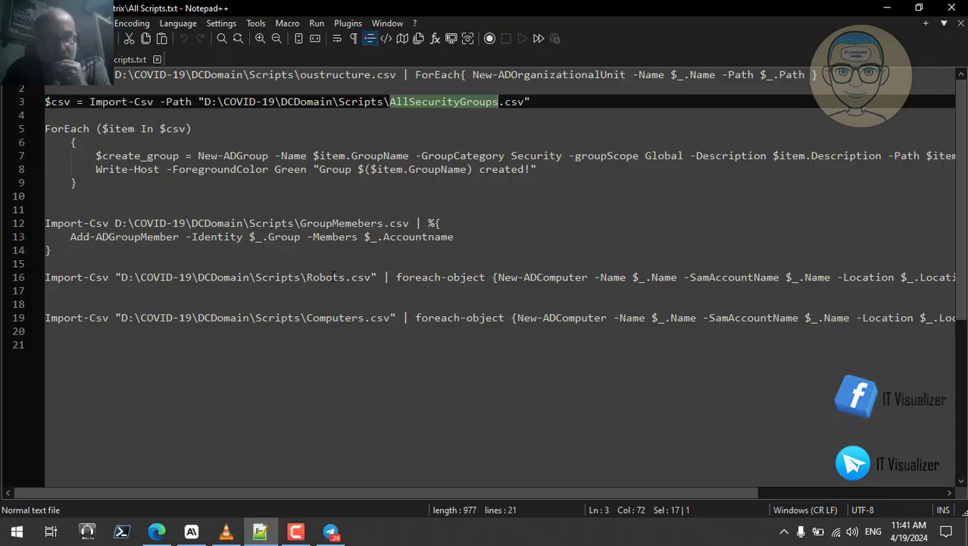
pyautogui.doubleClick(326, 277)
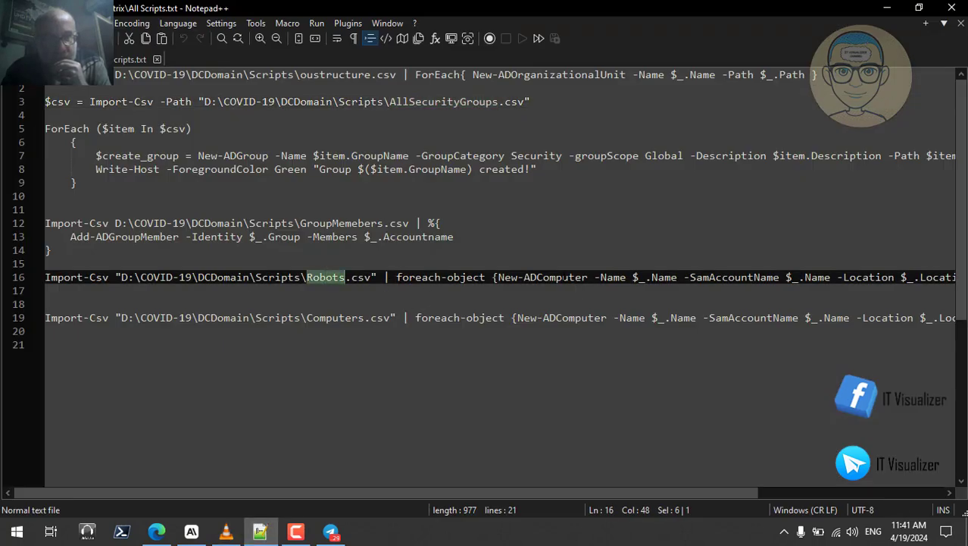
pyautogui.doubleClick(565, 278)
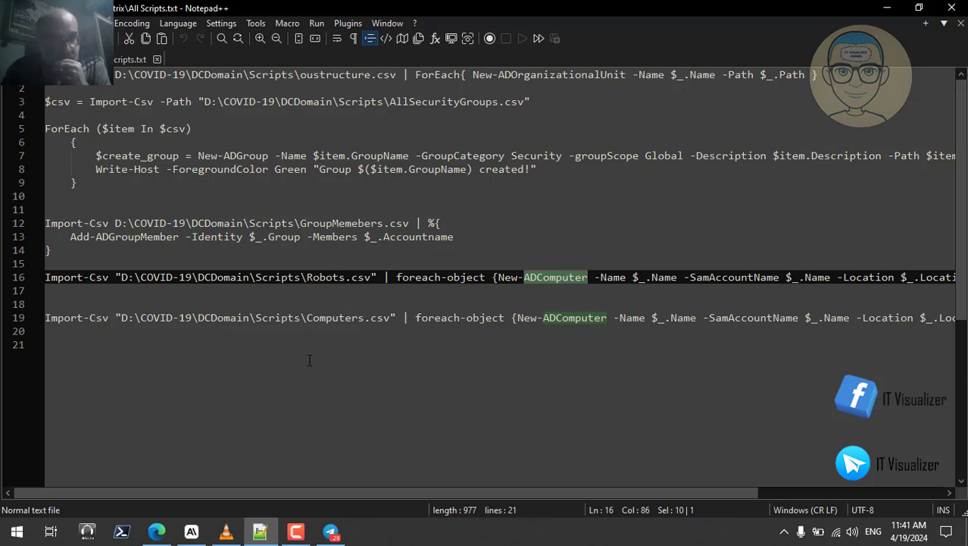
# - Minimize Notepad++ and VLC to return to the ChatGPT security groups conversation in the browser
pyautogui.click(15, 533)
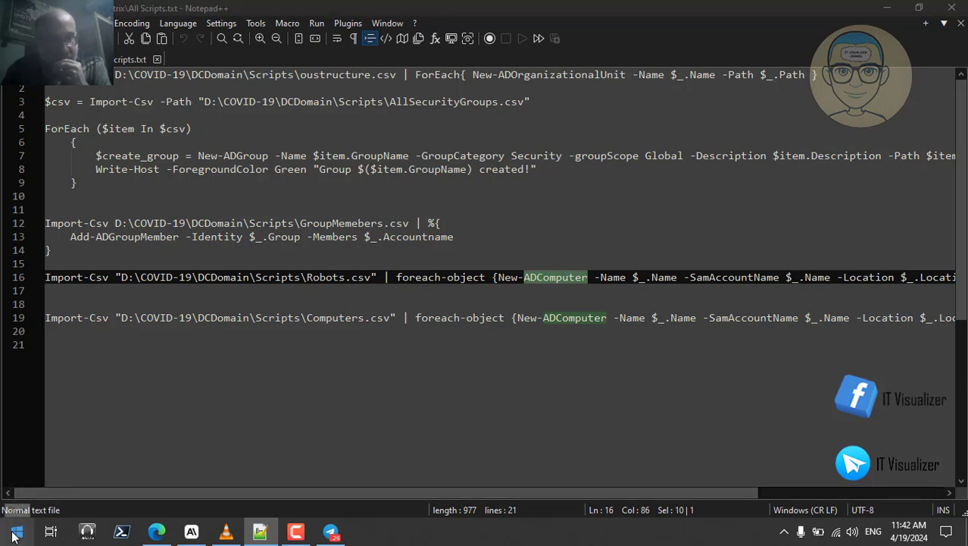
pyautogui.click(254, 496)
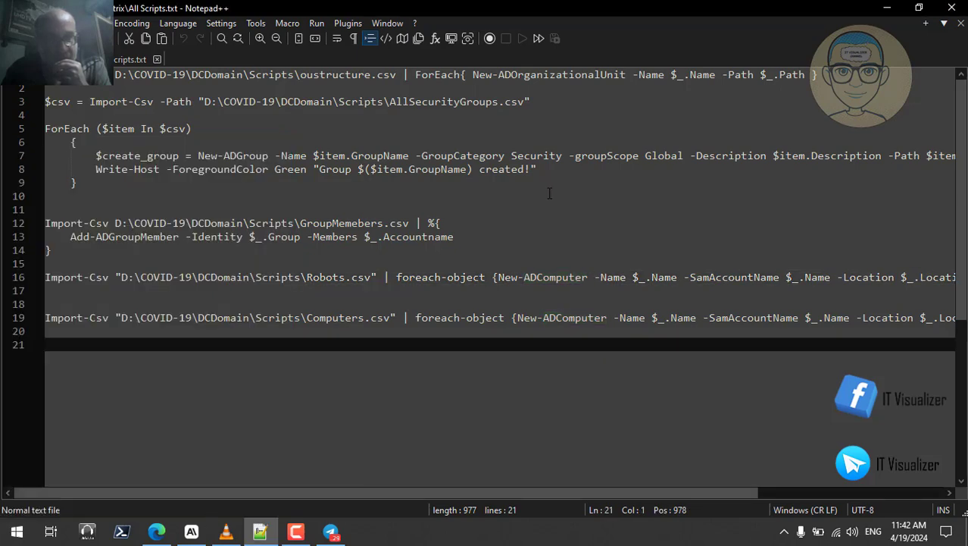
pyautogui.click(890, 9)
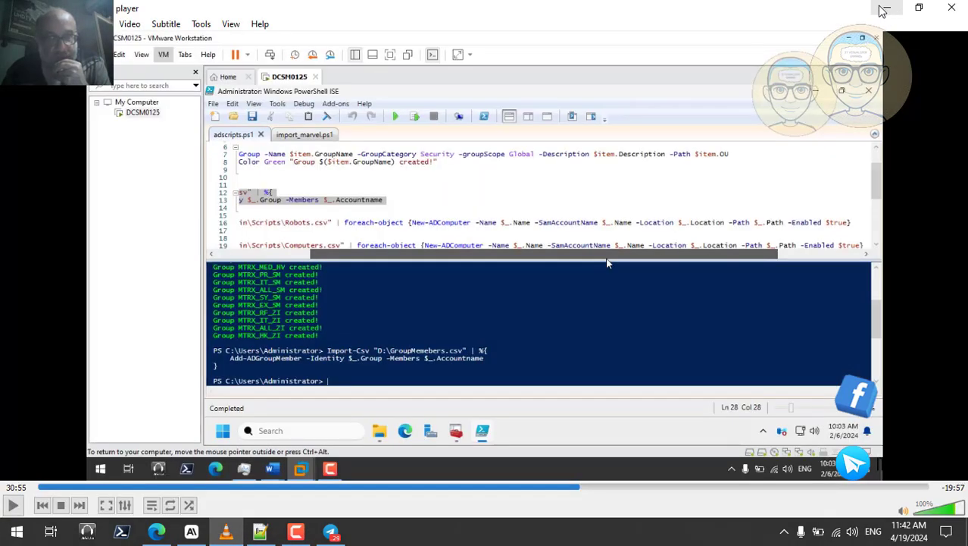
pyautogui.click(883, 9)
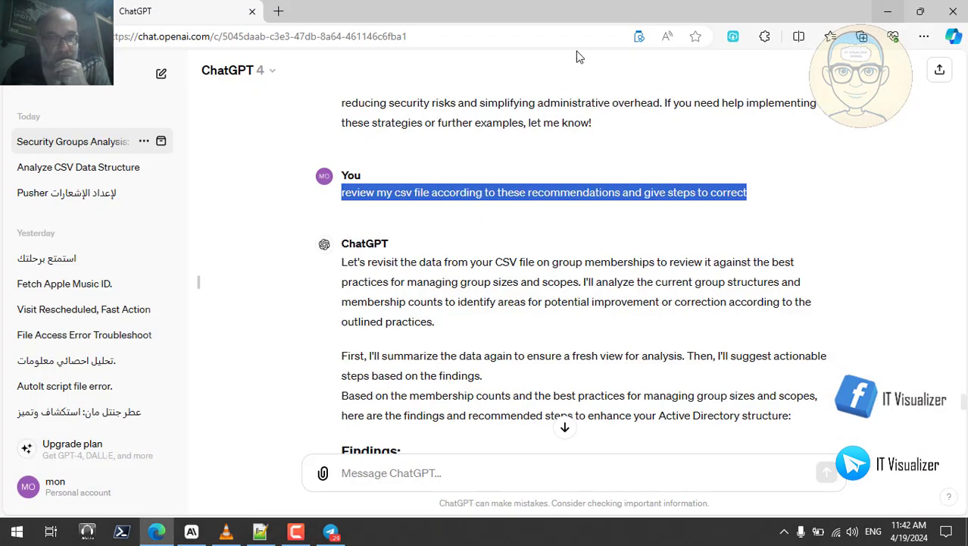
# - Minimize the browser and Telegram, then open Computers.csv from The Matrix Lab Final folder on Local Disk (D:) in Excel
pyautogui.click(884, 11)
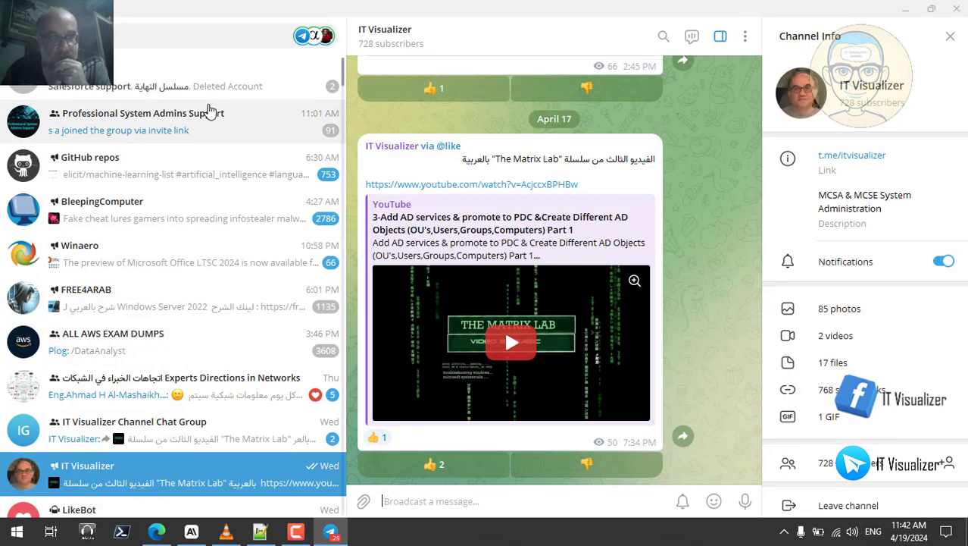
pyautogui.click(906, 8)
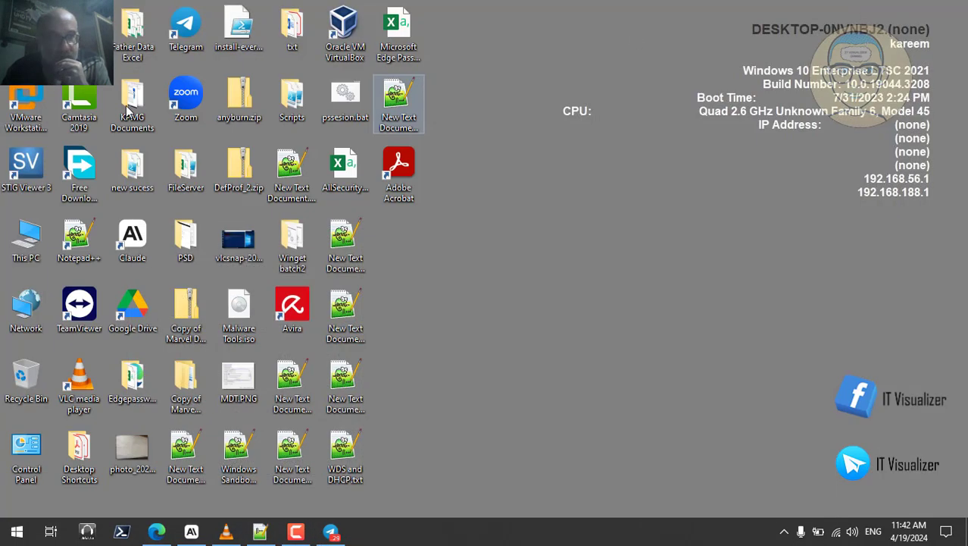
pyautogui.doubleClick(29, 240)
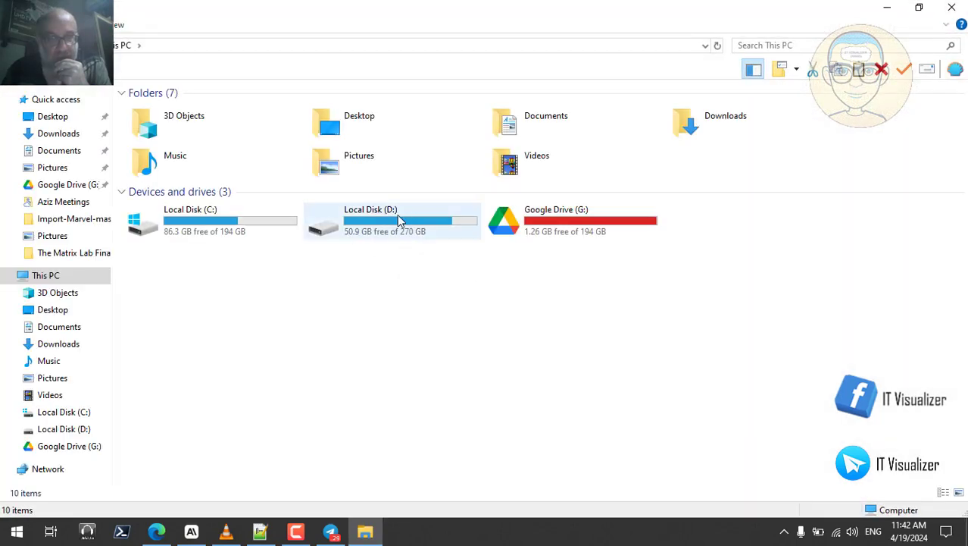
pyautogui.doubleClick(397, 215)
pyautogui.click(186, 340)
pyautogui.press('t')
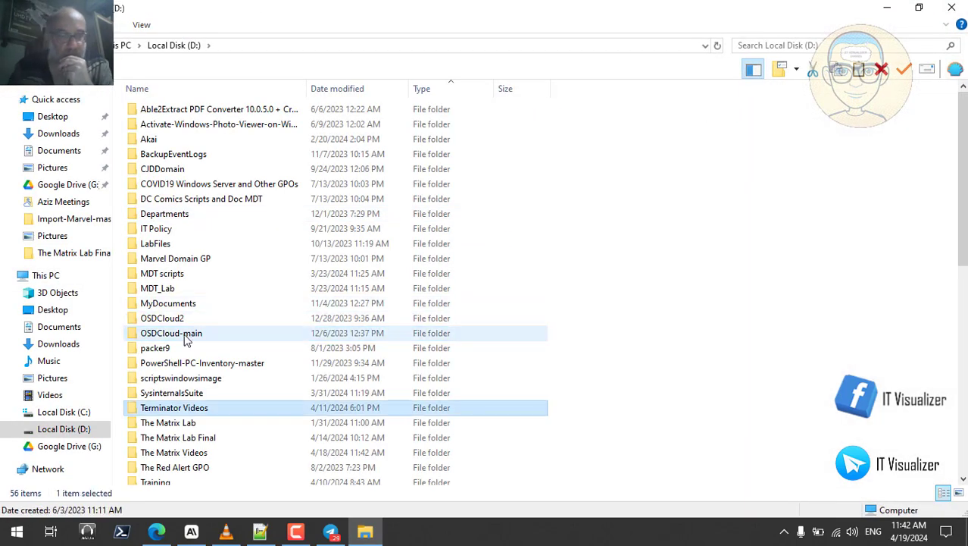
pyautogui.doubleClick(212, 438)
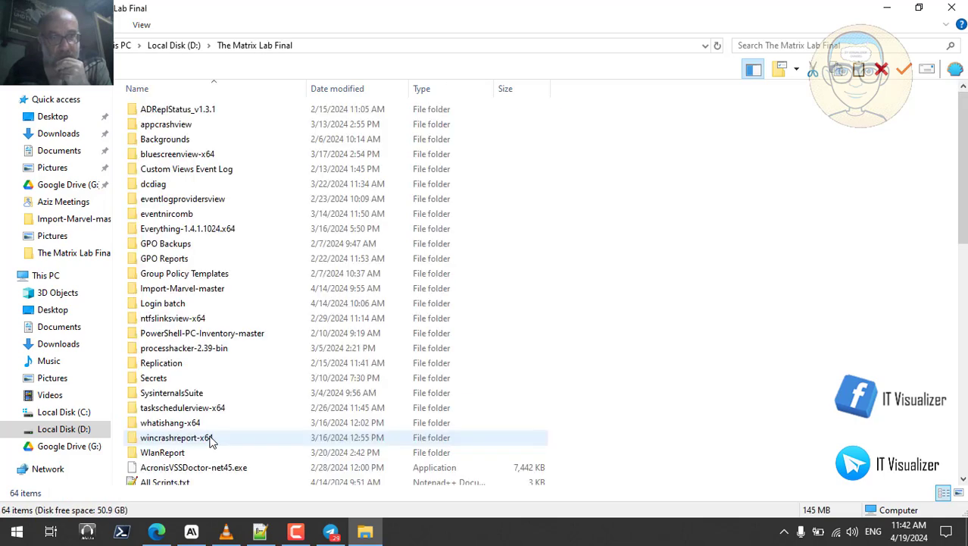
pyautogui.click(964, 449)
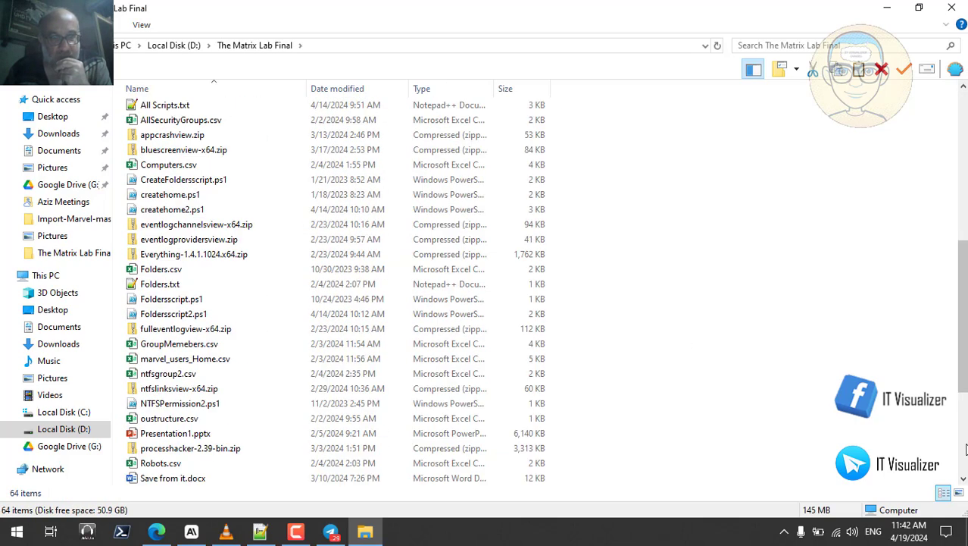
pyautogui.click(185, 166)
pyautogui.doubleClick(187, 168)
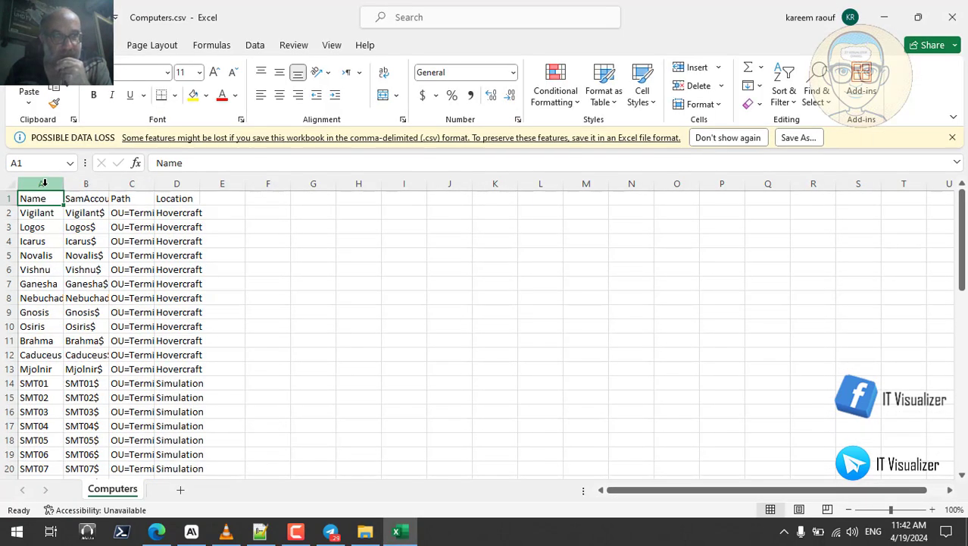
# - Fit columns A to D to their contents and dismiss the notification bars to examine the computer accounts data
pyautogui.moveTo(44, 183); pyautogui.dragTo(200, 194)
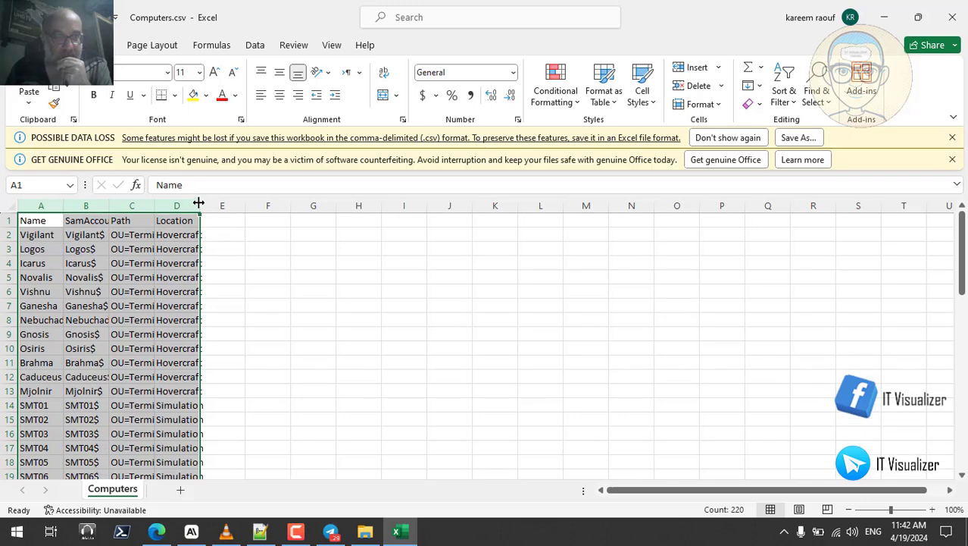
pyautogui.doubleClick(199, 203)
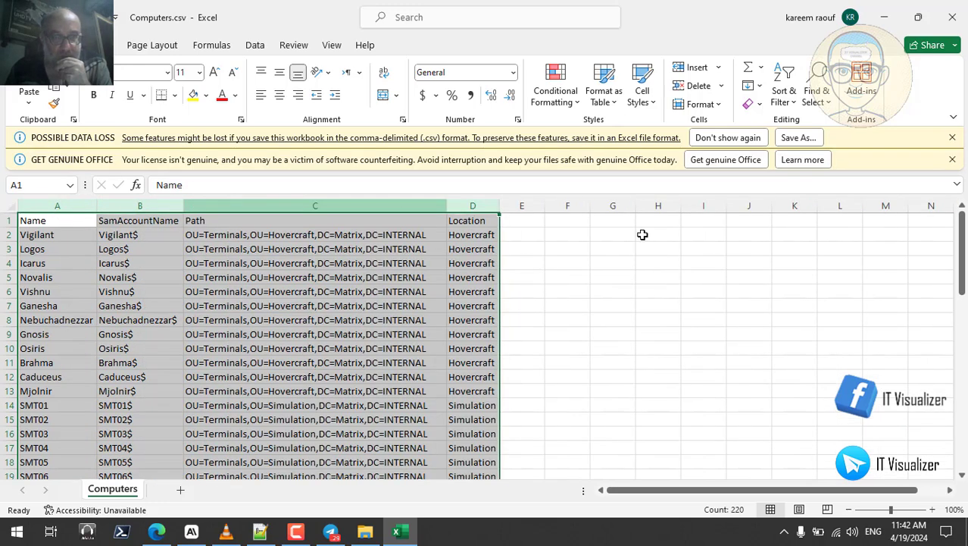
pyautogui.click(952, 160)
pyautogui.click(952, 138)
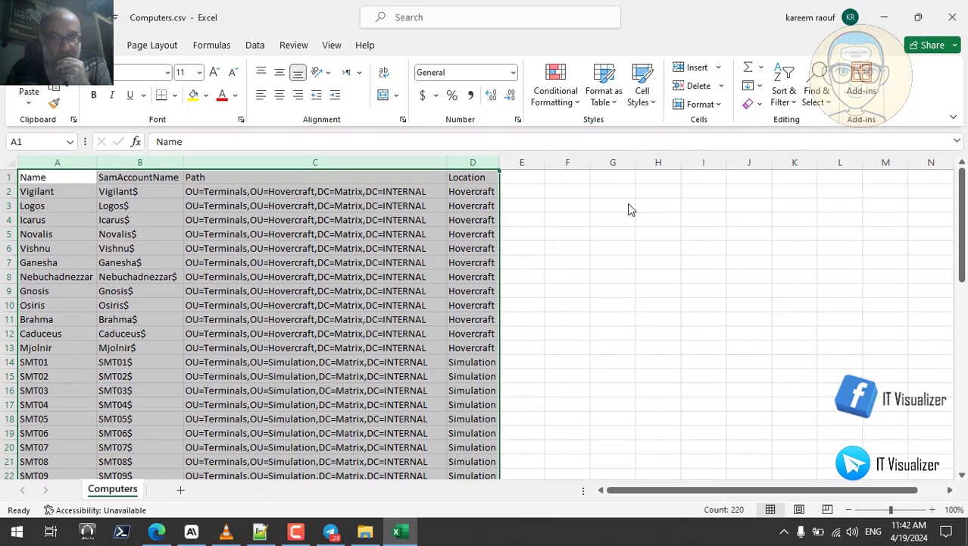
pyautogui.click(481, 191)
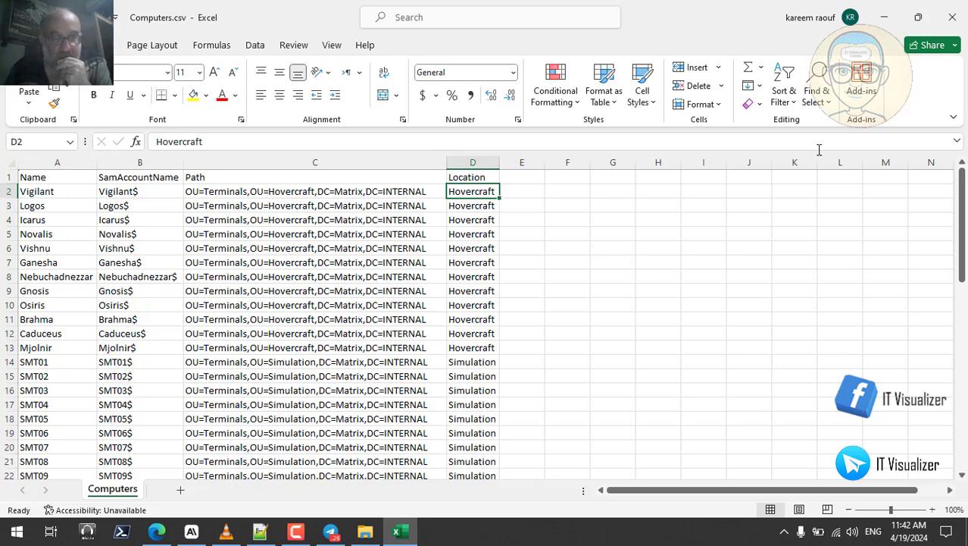
# - Close Computers.csv without saving changes and minimize File Explorer
pyautogui.click(953, 17)
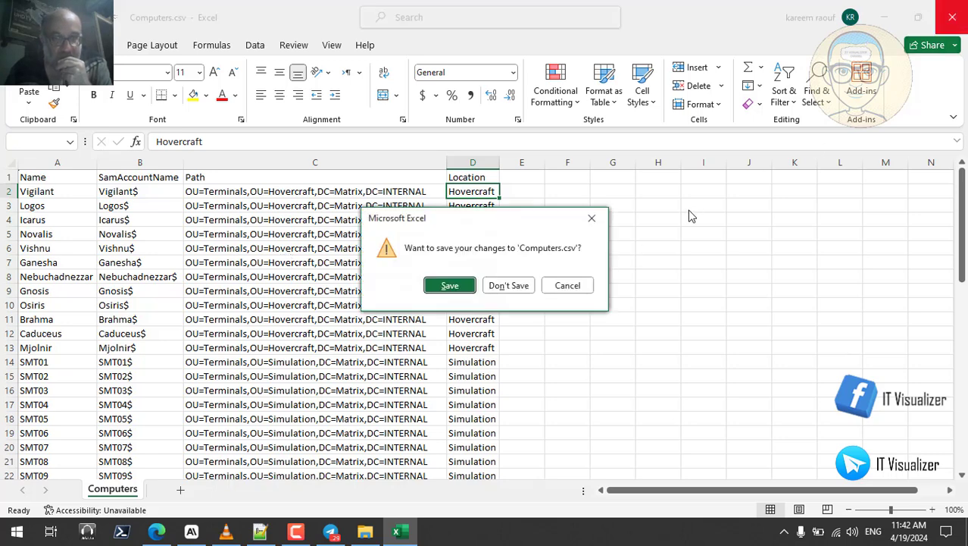
pyautogui.click(512, 288)
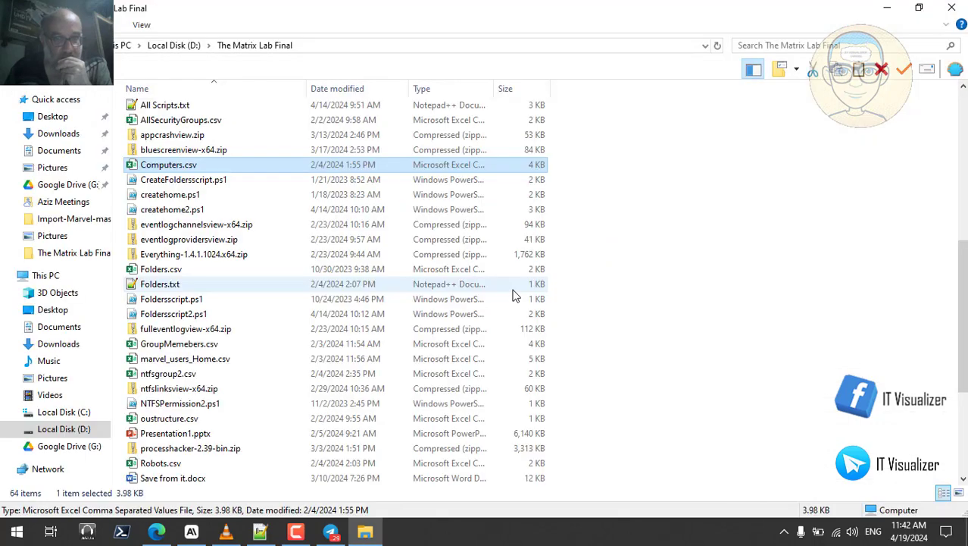
pyautogui.click(888, 8)
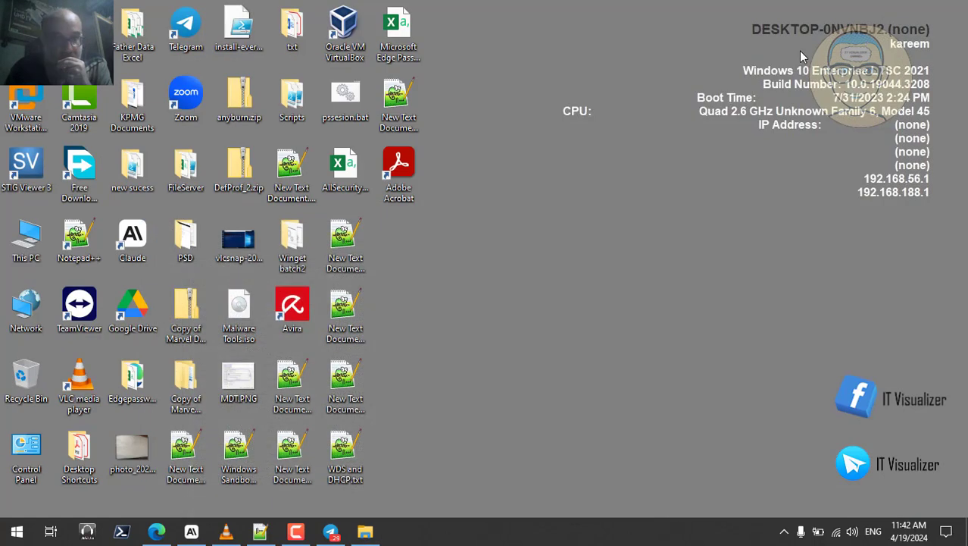
# - Switch to Claude and reuse the earlier prompt "analyze this csv file and give a summary" as a new reply
pyautogui.click(192, 531)
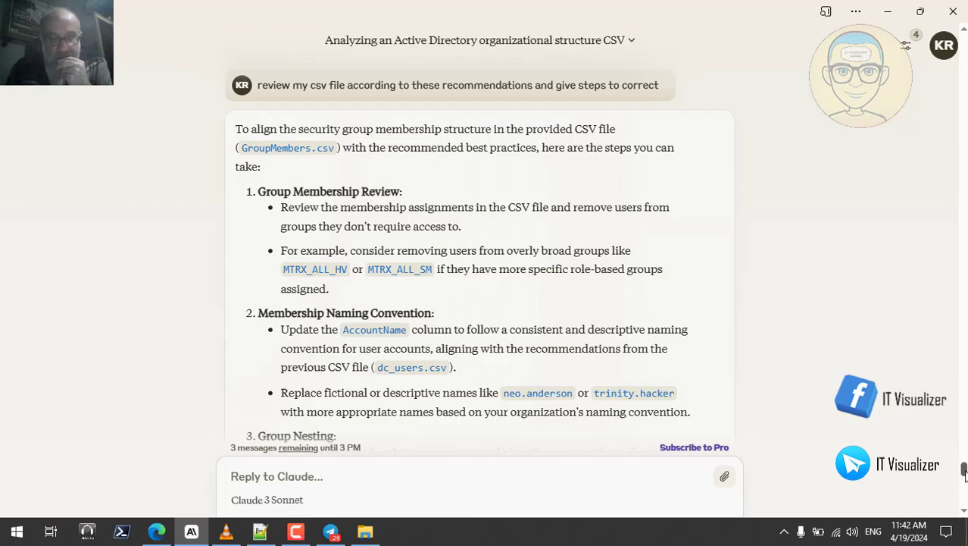
pyautogui.scroll(-10, 964, 471)
pyautogui.moveTo(964, 464); pyautogui.dragTo(964, 409)
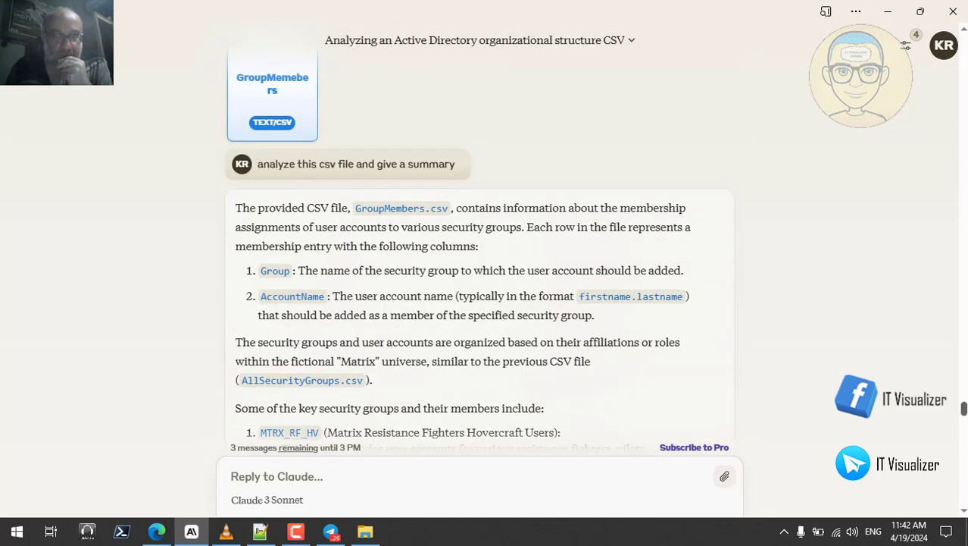
pyautogui.tripleClick(415, 165)
pyautogui.hotkey('ctrl', 'c')
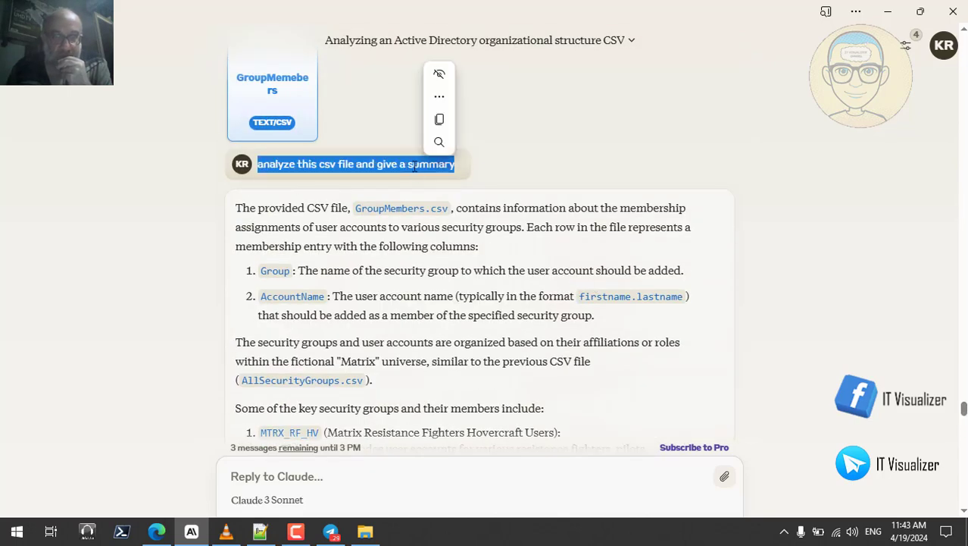
pyautogui.click(302, 475)
pyautogui.hotkey('ctrl', 'v')
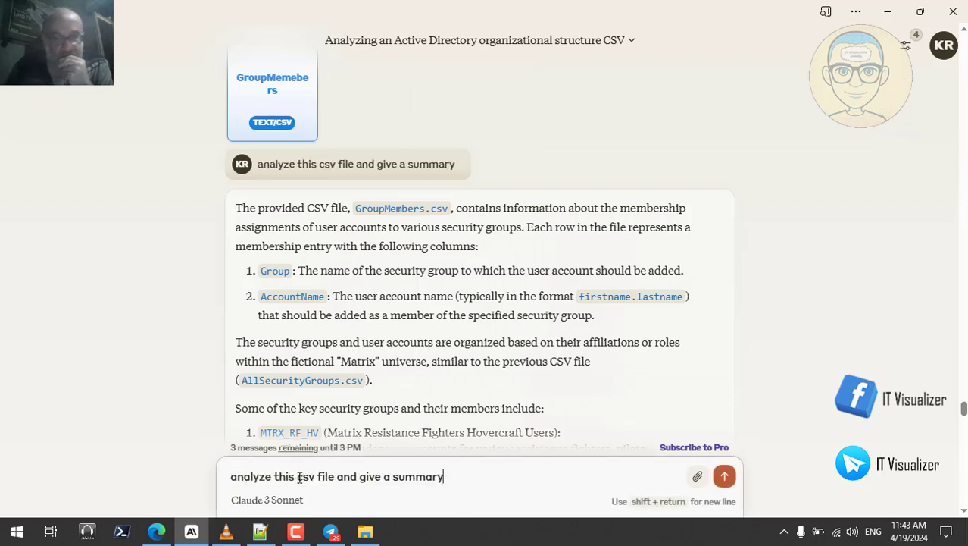
# - Attach Computers.csv from The Matrix Lab Final folder to the Claude prompt and send it
pyautogui.click(697, 476)
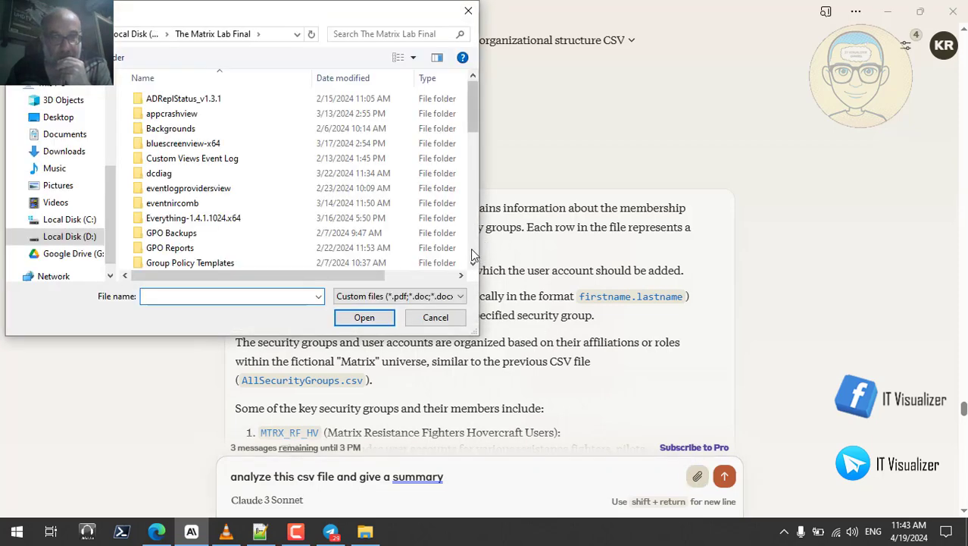
pyautogui.scroll(-10, 470, 248)
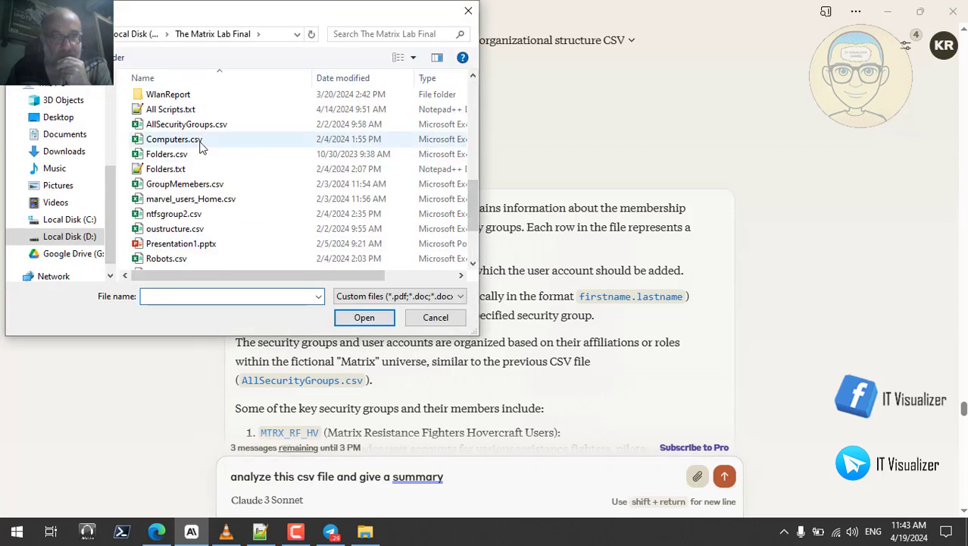
pyautogui.click(201, 143)
pyautogui.click(364, 316)
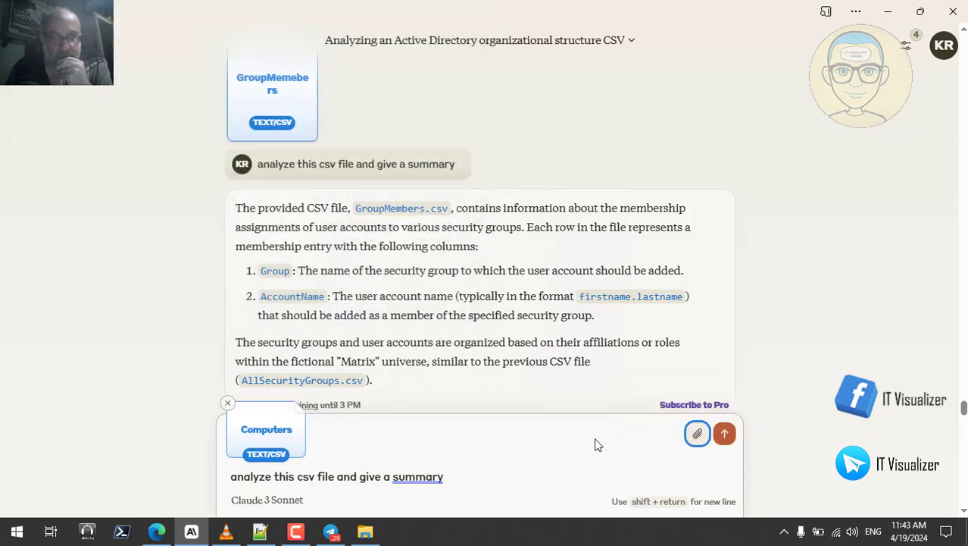
pyautogui.click(726, 434)
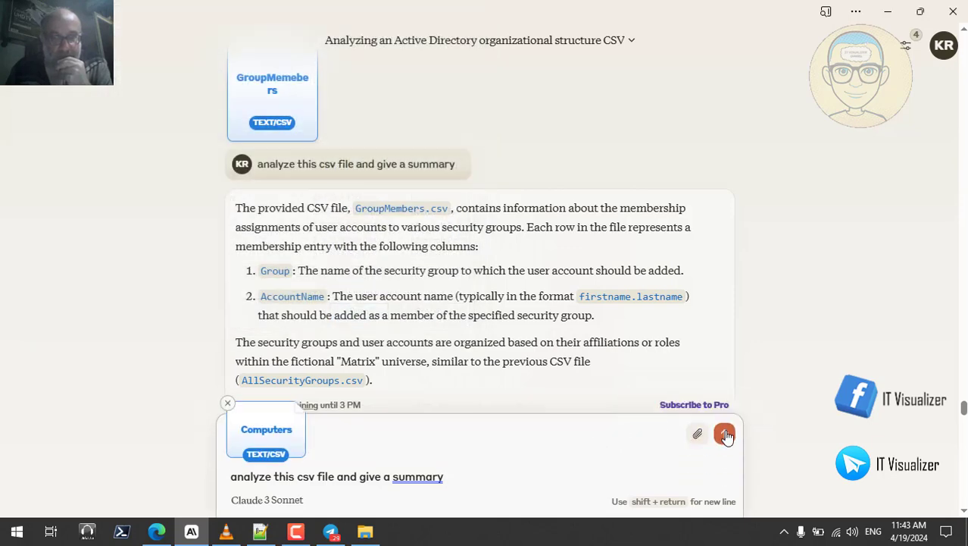
# - Switch to ChatGPT in the browser and enter the prompt "analyze this csv file and give a summary" in the security groups conversation
pyautogui.click(157, 532)
pyautogui.click(360, 474)
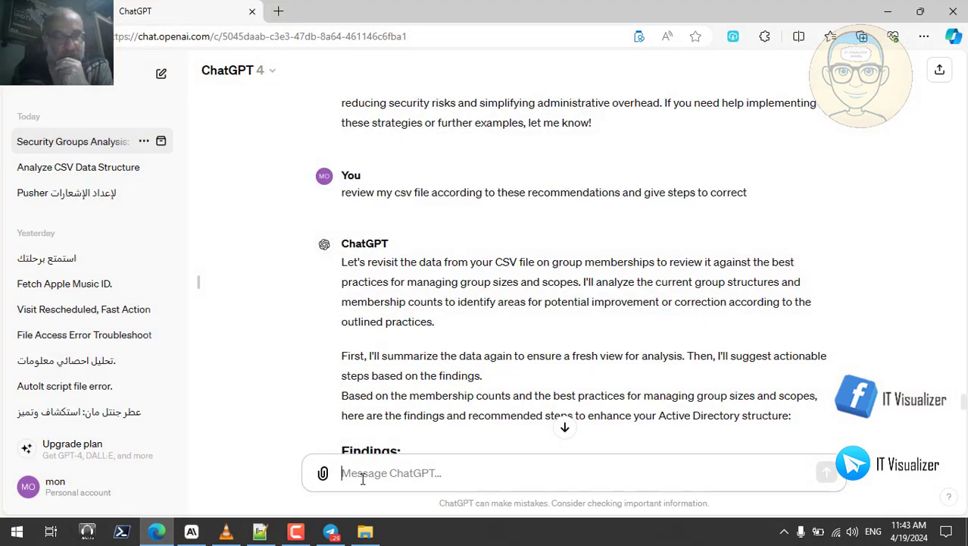
pyautogui.hotkey('ctrl', 'v')
pyautogui.press('BackSpace')
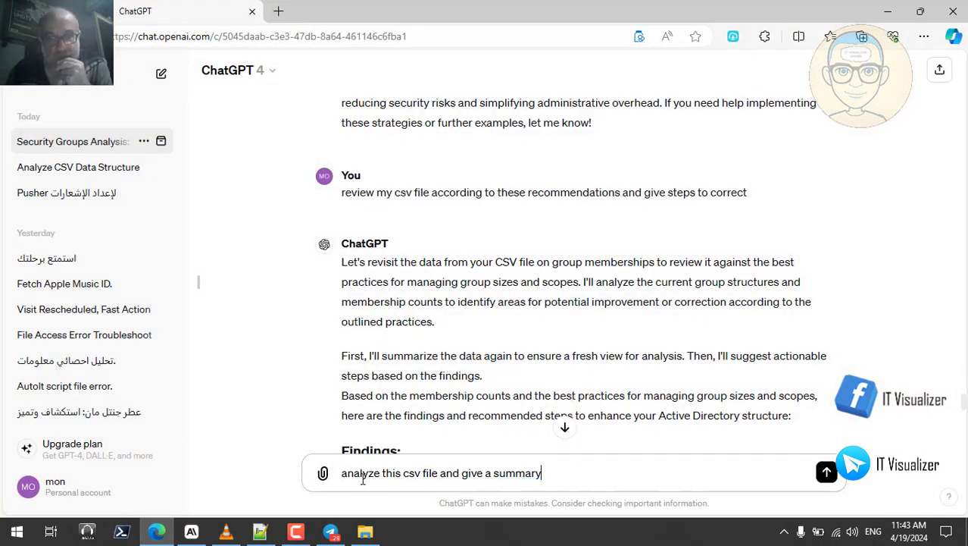
# - Attach Computers.csv from The Matrix Lab Final folder to the ChatGPT prompt and submit it
pyautogui.click(324, 474)
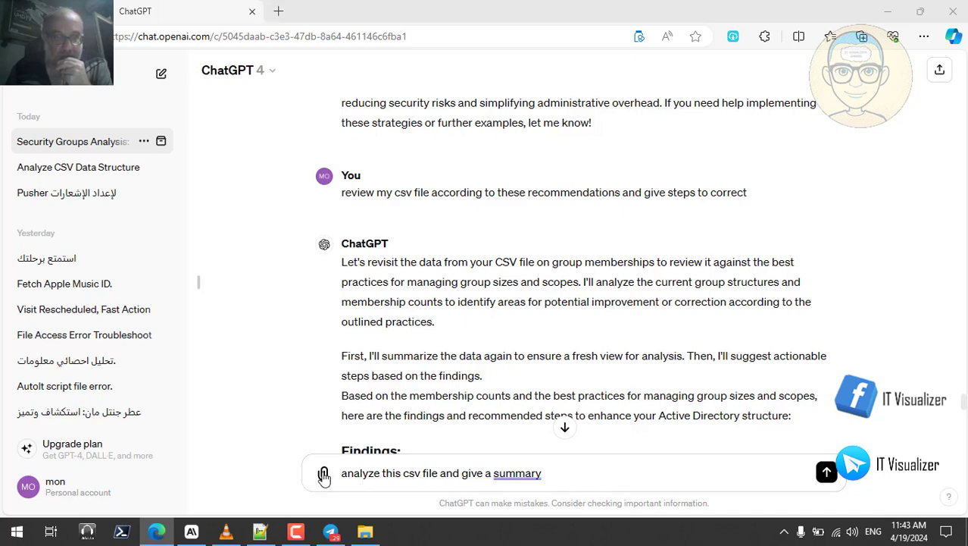
pyautogui.click(475, 230)
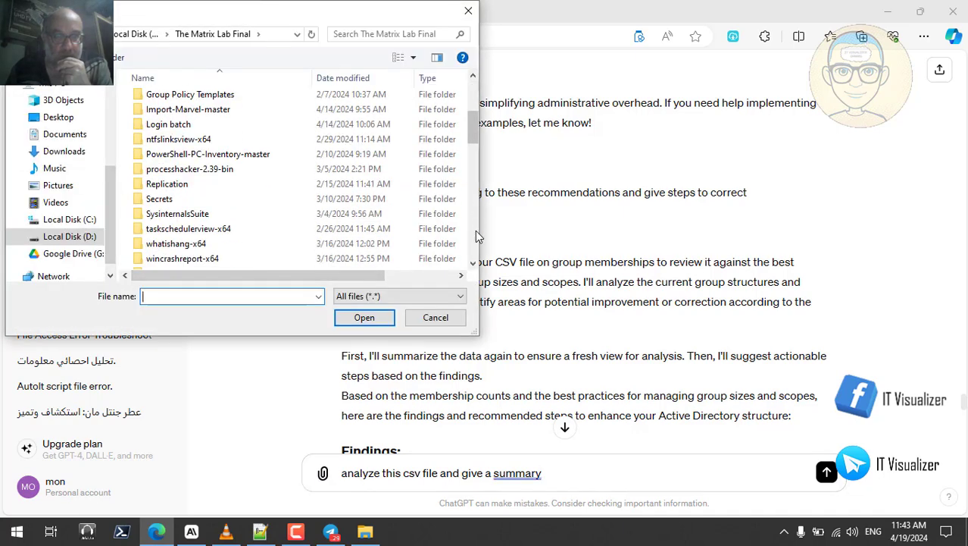
pyautogui.scroll(-3, 475, 231)
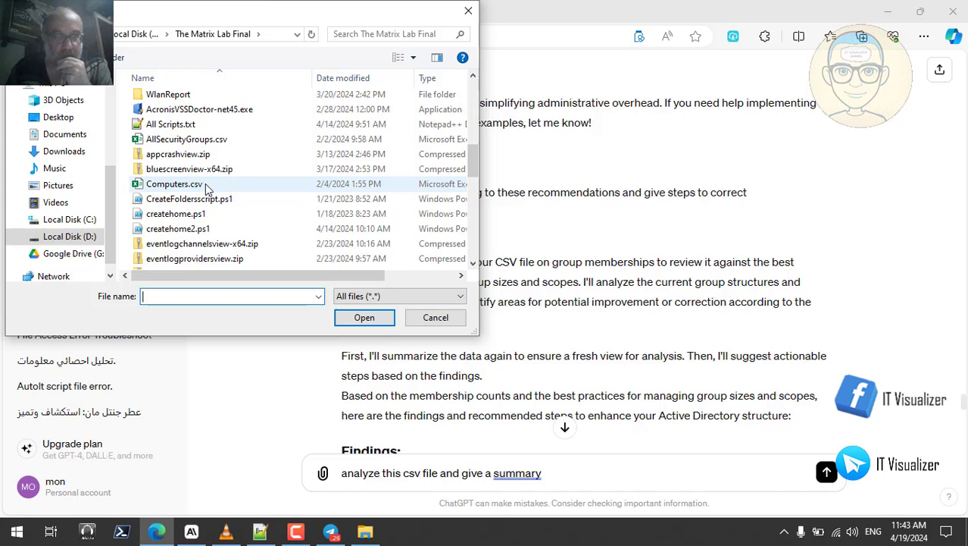
pyautogui.click(206, 187)
pyautogui.click(365, 317)
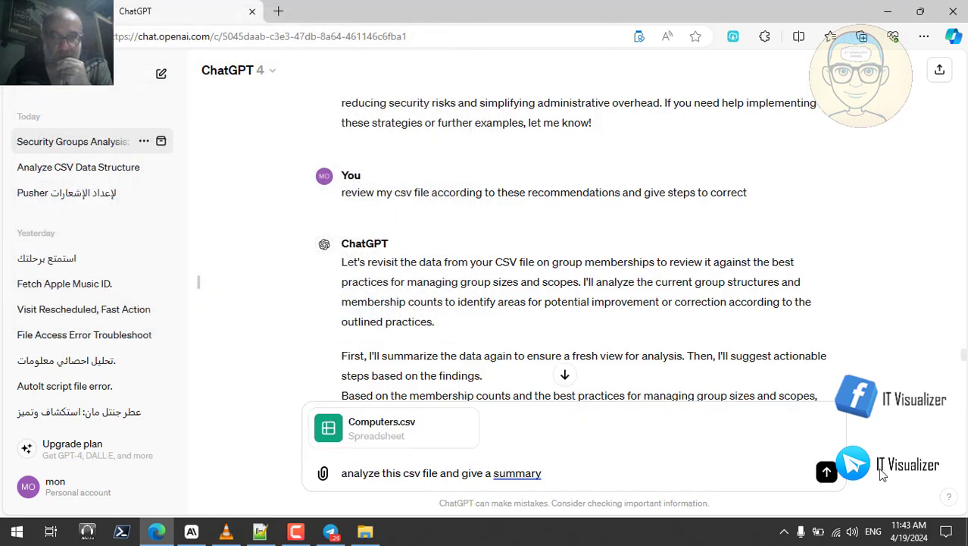
pyautogui.click(826, 472)
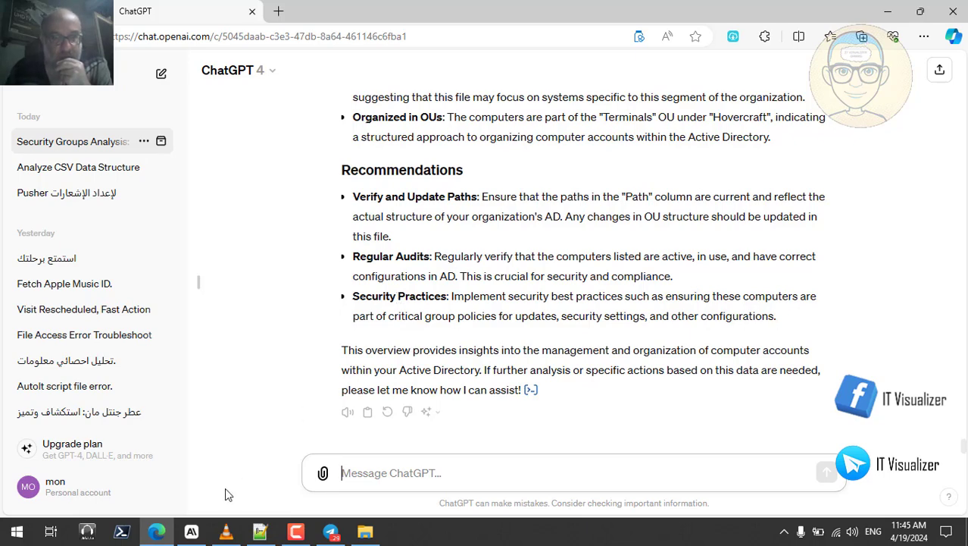
# - Return to Claude and review its Computers.csv summary, including the columns, the Hovercraft, Simulation and Zion categories, and the naming convention
pyautogui.click(191, 531)
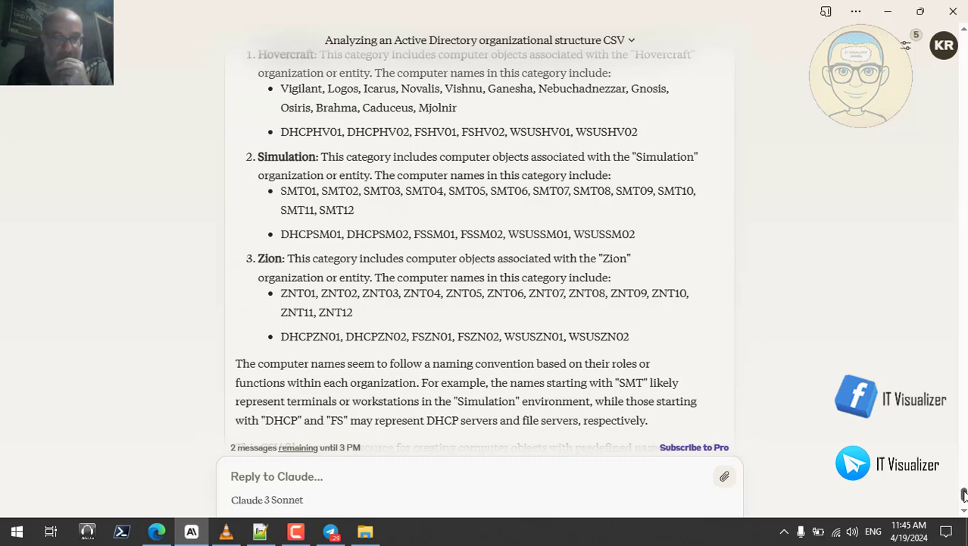
pyautogui.moveTo(964, 494); pyautogui.dragTo(964, 487)
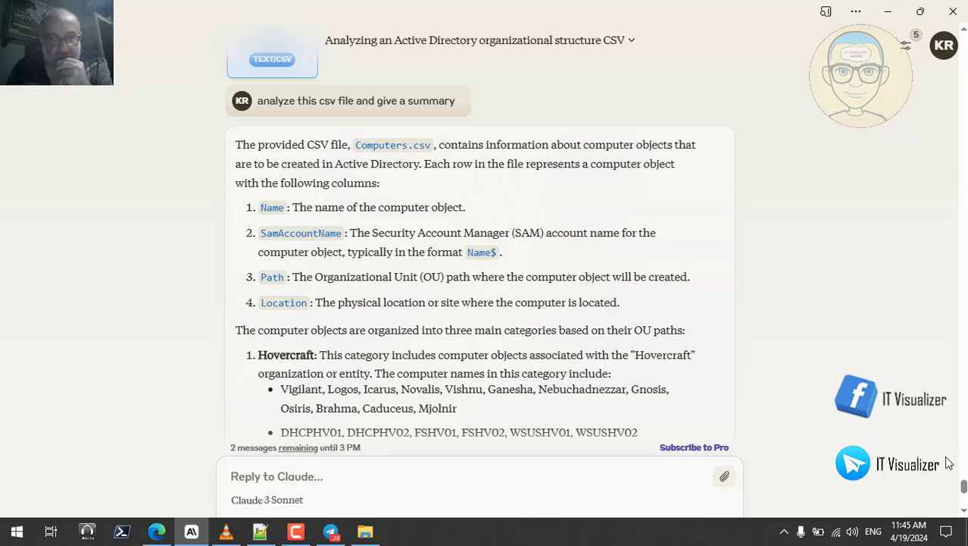
pyautogui.moveTo(964, 489); pyautogui.dragTo(964, 493)
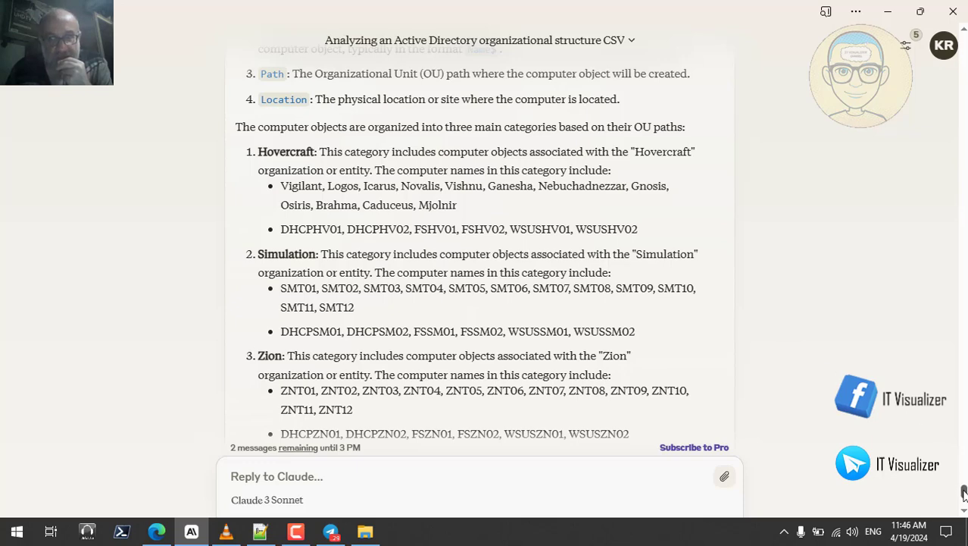
pyautogui.scroll(-2, 964, 494)
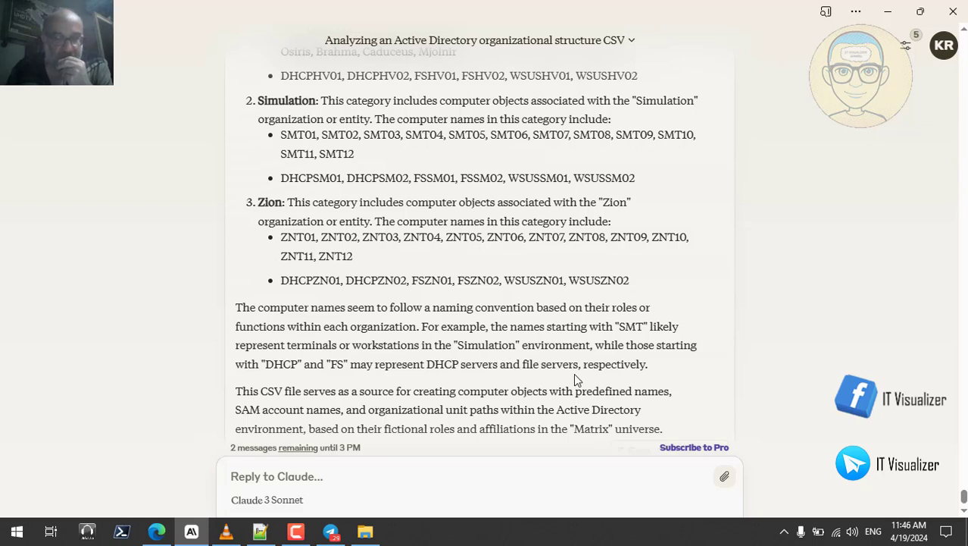
pyautogui.doubleClick(299, 279)
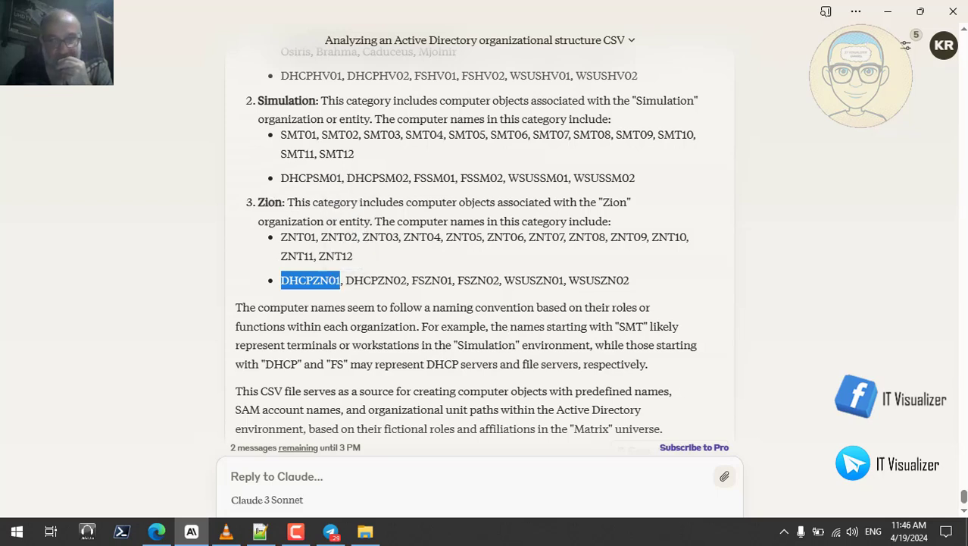
pyautogui.click(964, 498)
pyautogui.moveTo(964, 500); pyautogui.dragTo(964, 491)
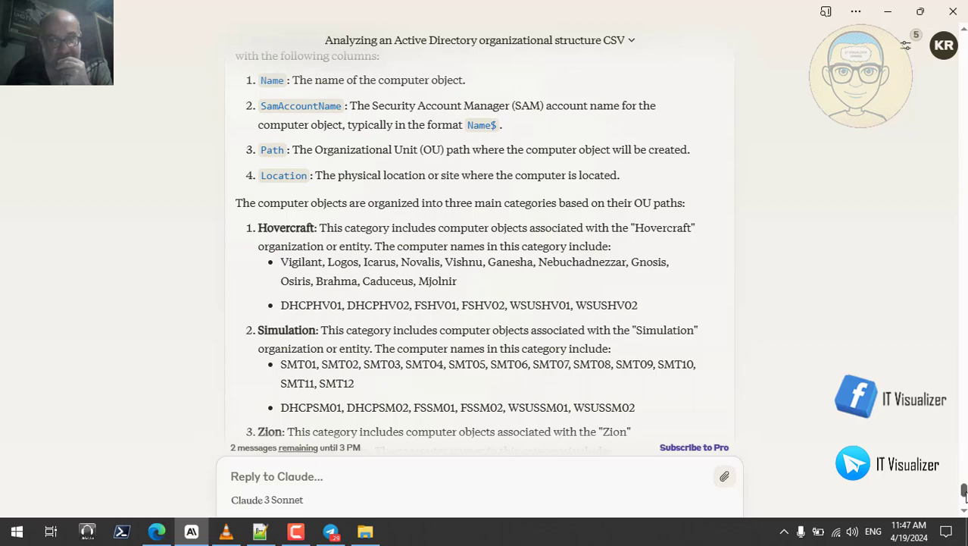
# - Copy the earlier security groups membership recommendations prompt in the Claude conversation and paste it into the reply box
pyautogui.moveTo(964, 492); pyautogui.dragTo(965, 415)
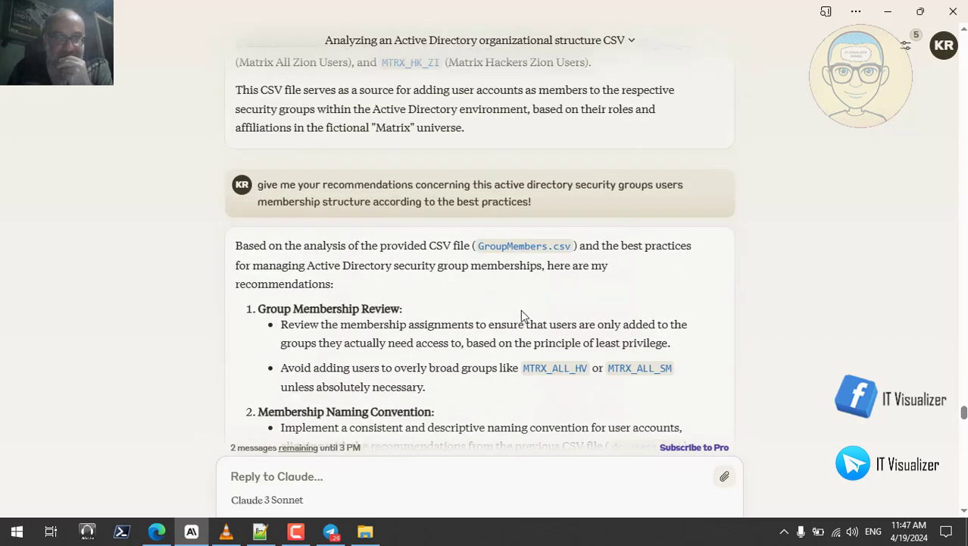
pyautogui.tripleClick(454, 193)
pyautogui.hotkey('ctrl', 'c')
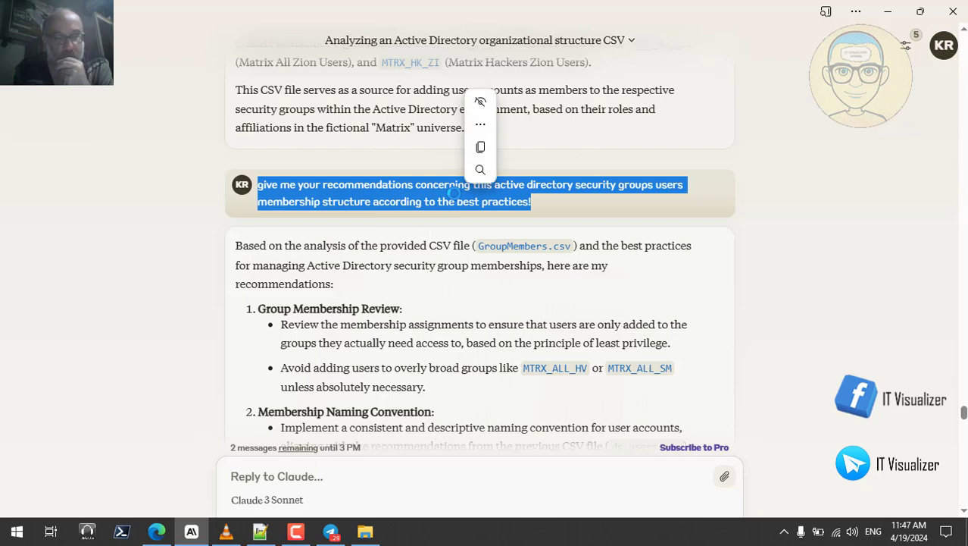
pyautogui.click(276, 479)
pyautogui.hotkey('ctrl', 'v')
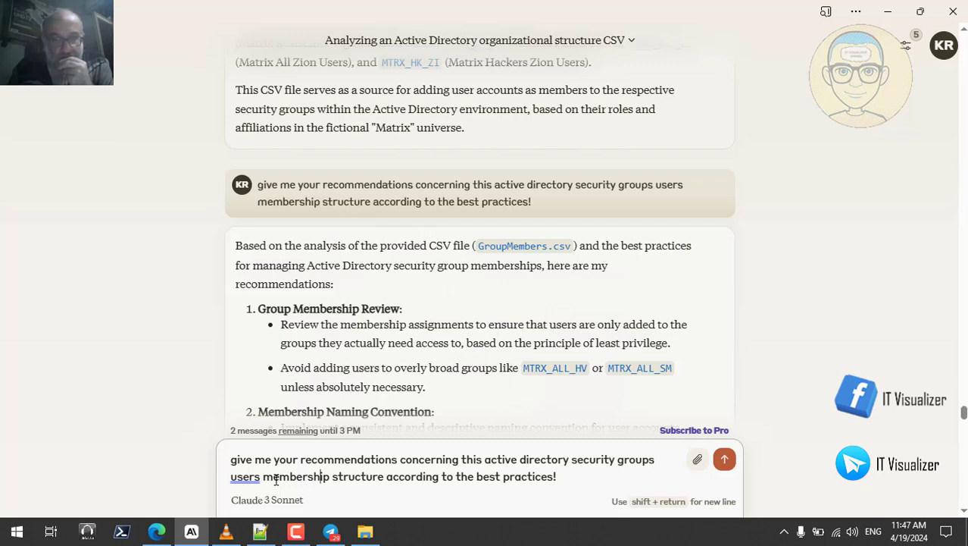
# - Reword the pasted prompt to "give me your recommendations concerning this active directory computers object structure according to the best practices!"
pyautogui.press('BackSpace')
pyautogui.press('BackSpace')
pyautogui.press('BackSpace')
pyautogui.press('BackSpace')
pyautogui.press('BackSpace')
pyautogui.press('BackSpace')
pyautogui.press('BackSpace')
pyautogui.press('BackSpace')
pyautogui.press('BackSpace')
pyautogui.press('BackSpace')
pyautogui.press('BackSpace')
pyautogui.press('BackSpace')
pyautogui.press('BackSpace')
pyautogui.press('BackSpace')
pyautogui.press('BackSpace')
pyautogui.press('BackSpace')
pyautogui.press('BackSpace')
pyautogui.press('BackSpace')
pyautogui.press('BackSpace')
pyautogui.press('BackSpace')
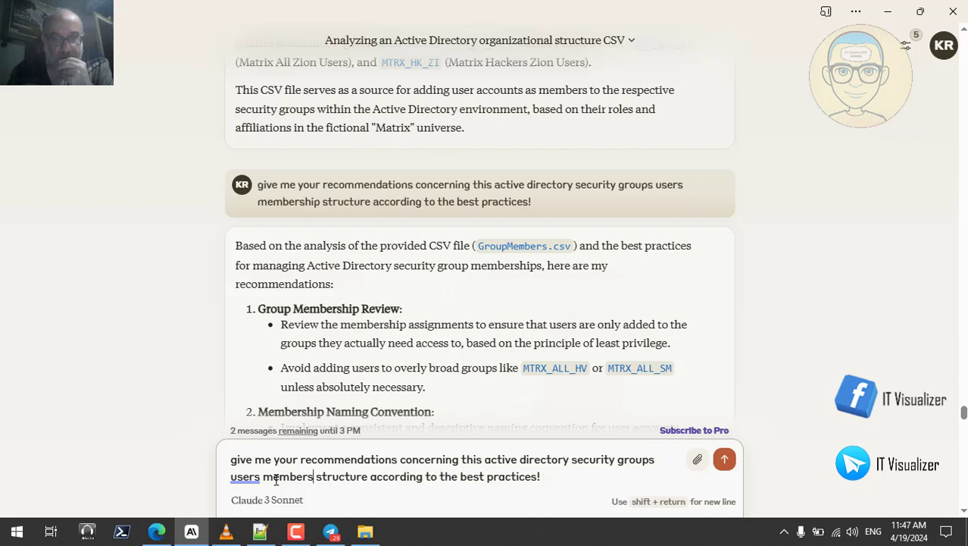
pyautogui.press('BackSpace')
pyautogui.press('BackSpace')
pyautogui.press('BackSpace')
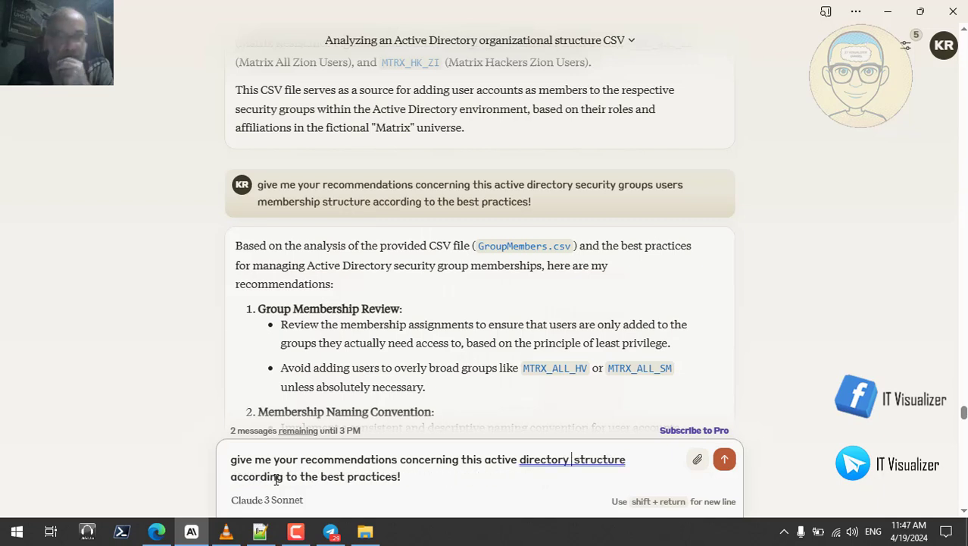
pyautogui.write('computers')
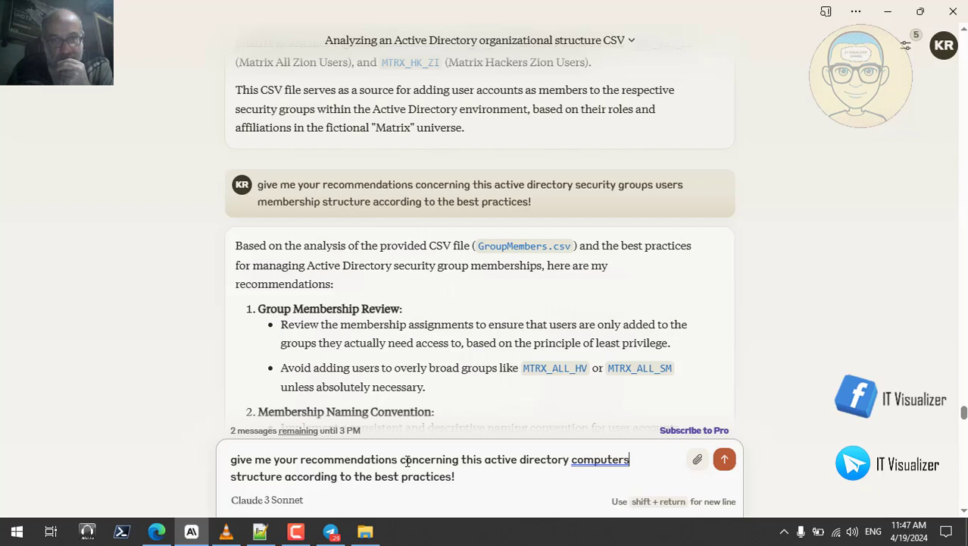
pyautogui.write('object')
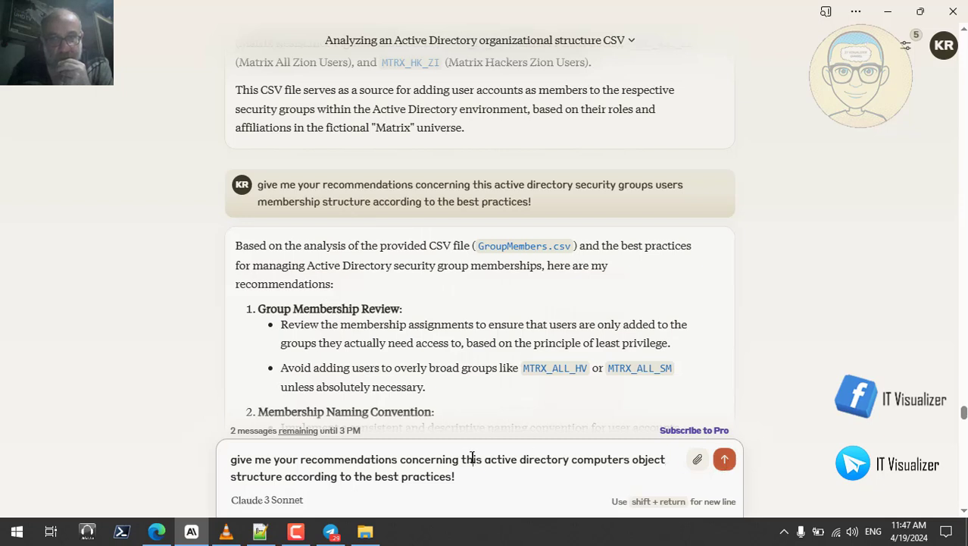
# - Copy the full computers object recommendations prompt for reuse and send it to Claude
pyautogui.hotkey('ctrl', 'a')
pyautogui.hotkey('ctrl', 'c')
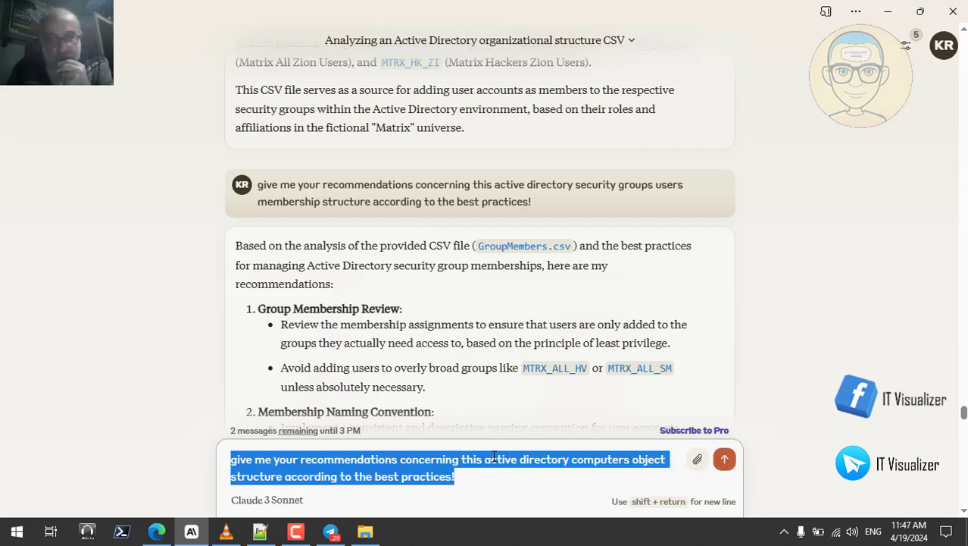
pyautogui.click(725, 462)
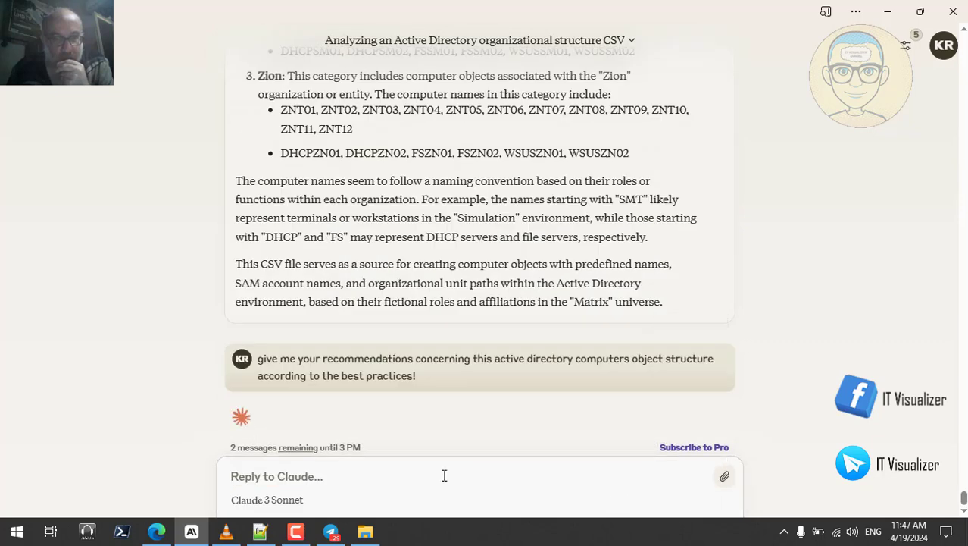
# - Switch to ChatGPT in the browser and submit the copied computers object recommendations prompt in the security groups conversation
pyautogui.click(156, 531)
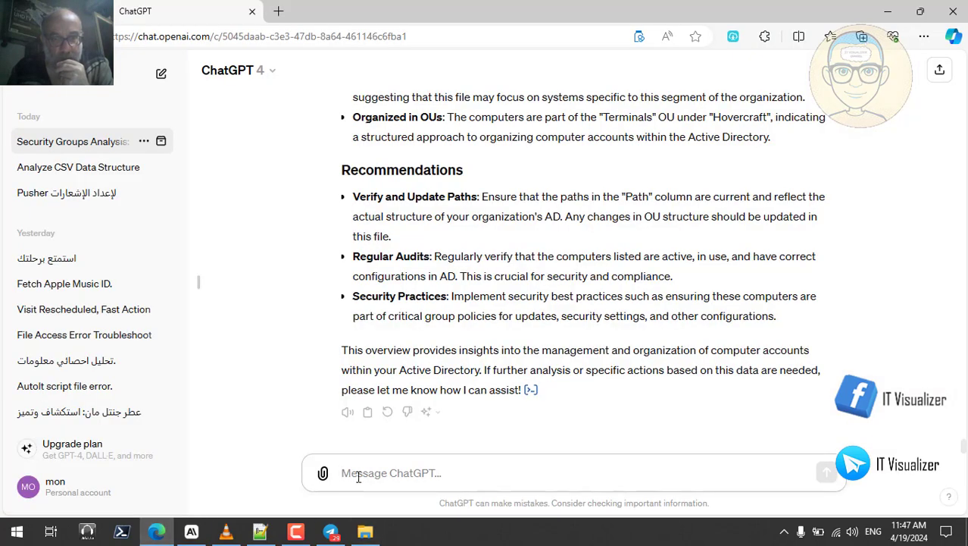
pyautogui.hotkey('ctrl', 'v')
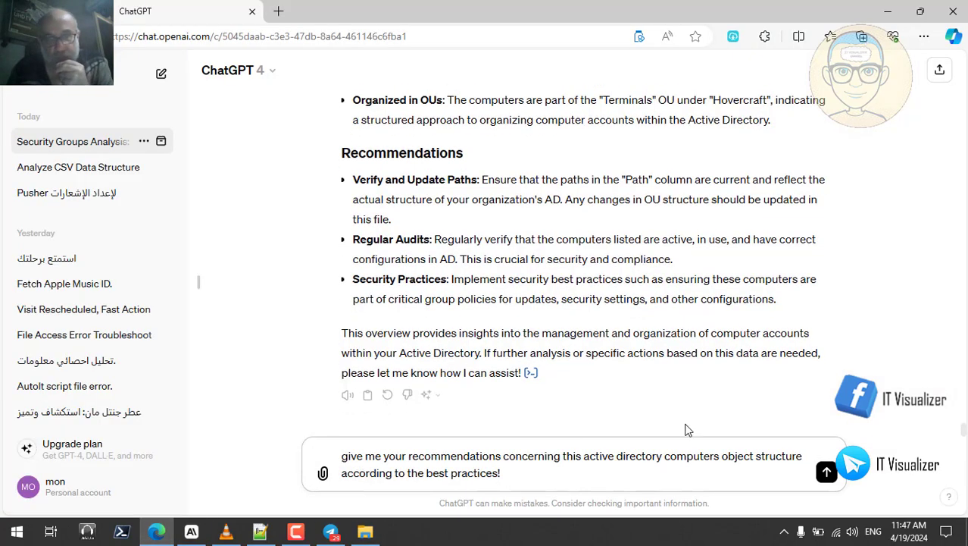
pyautogui.click(827, 473)
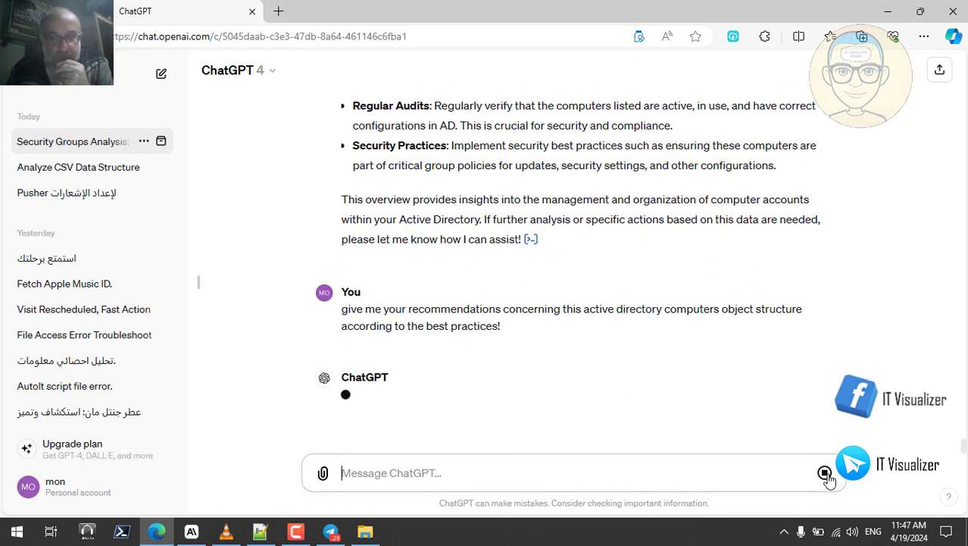
pyautogui.click(299, 532)
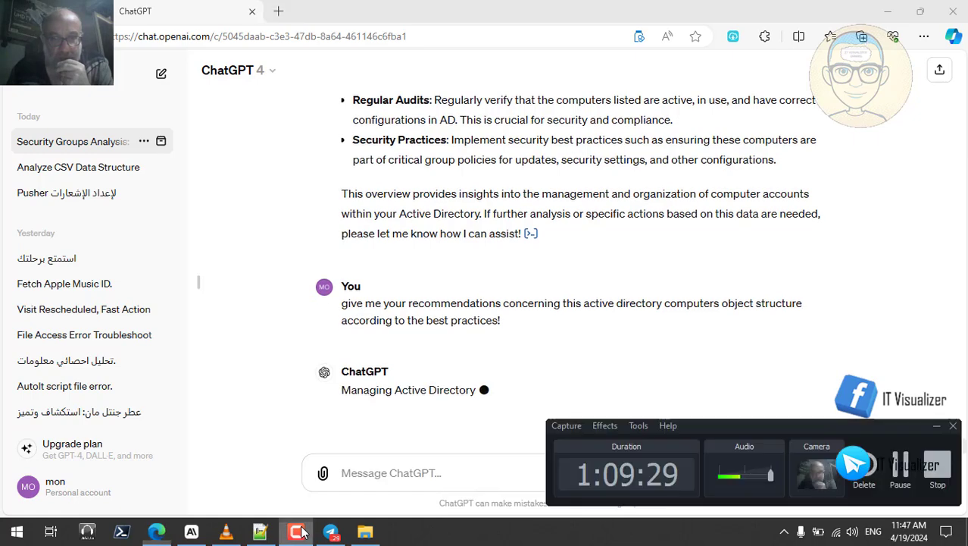
pyautogui.click(299, 532)
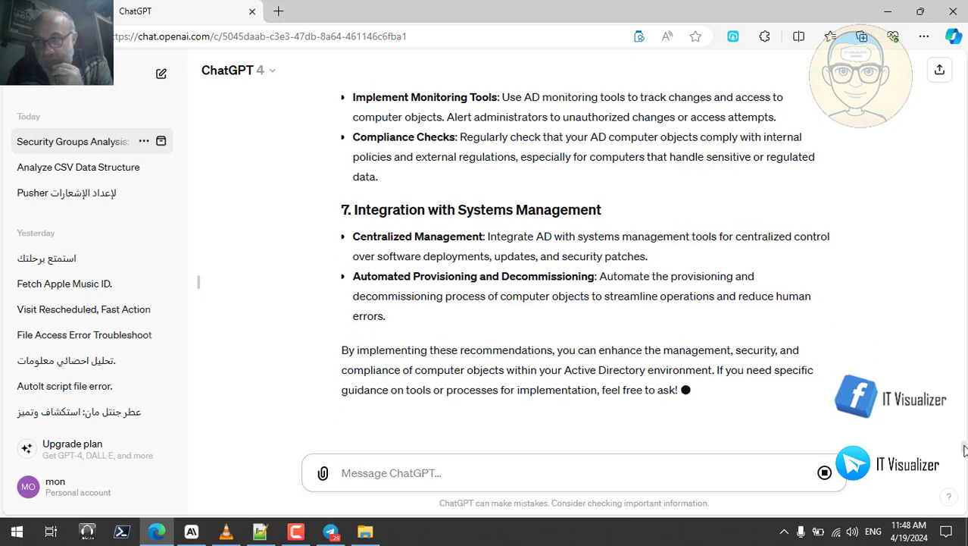
# - Review ChatGPT's computer object recommendations, from OU structure and naming conventions to audits, GPOs, documentation, monitoring and systems management
pyautogui.scroll(5, 964, 447)
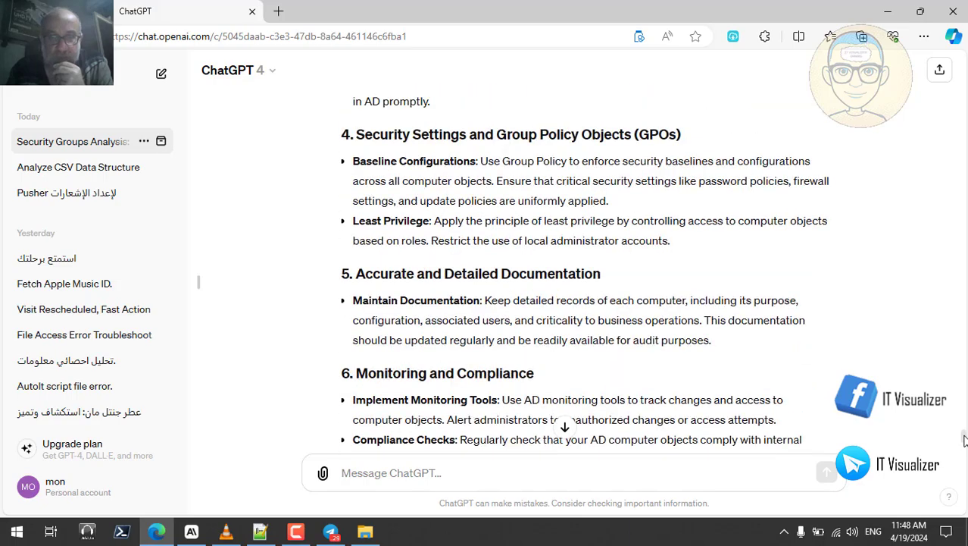
pyautogui.scroll(5, 964, 438)
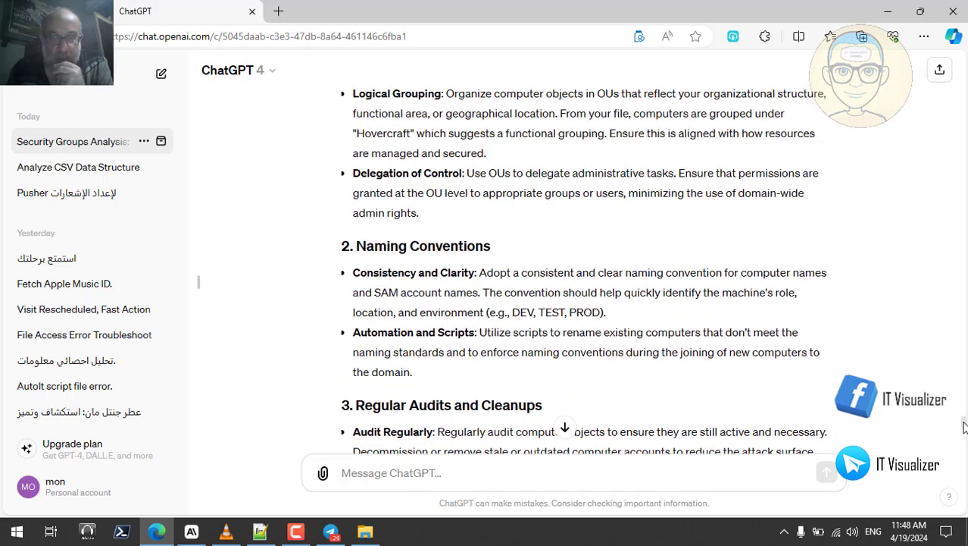
pyautogui.scroll(2, 964, 424)
pyautogui.scroll(1, 963, 423)
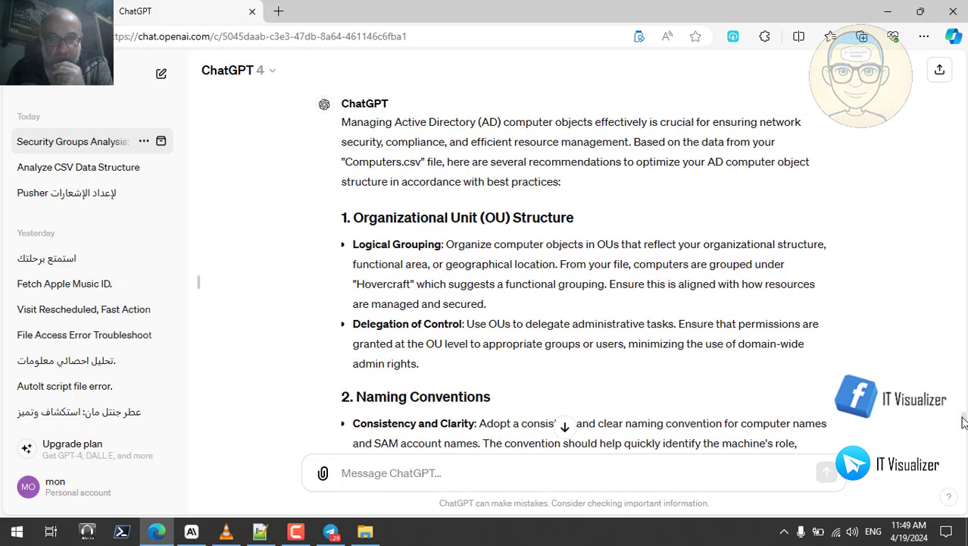
pyautogui.scroll(-3, 964, 428)
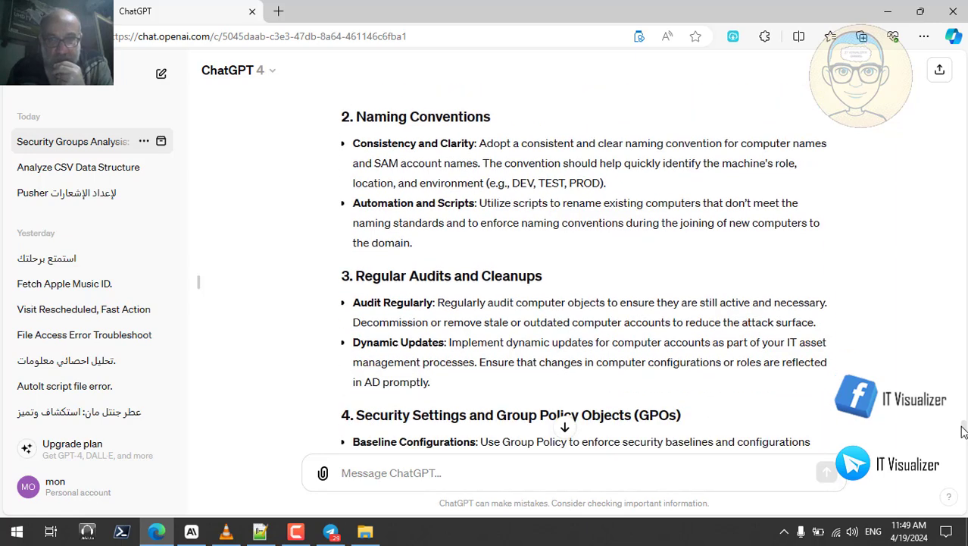
pyautogui.scroll(-1, 963, 432)
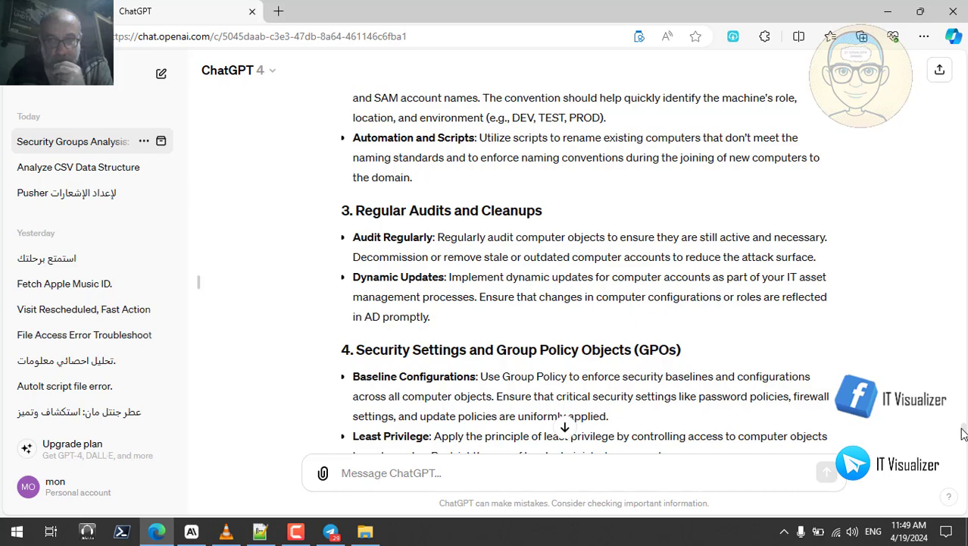
pyautogui.scroll(-2, 964, 435)
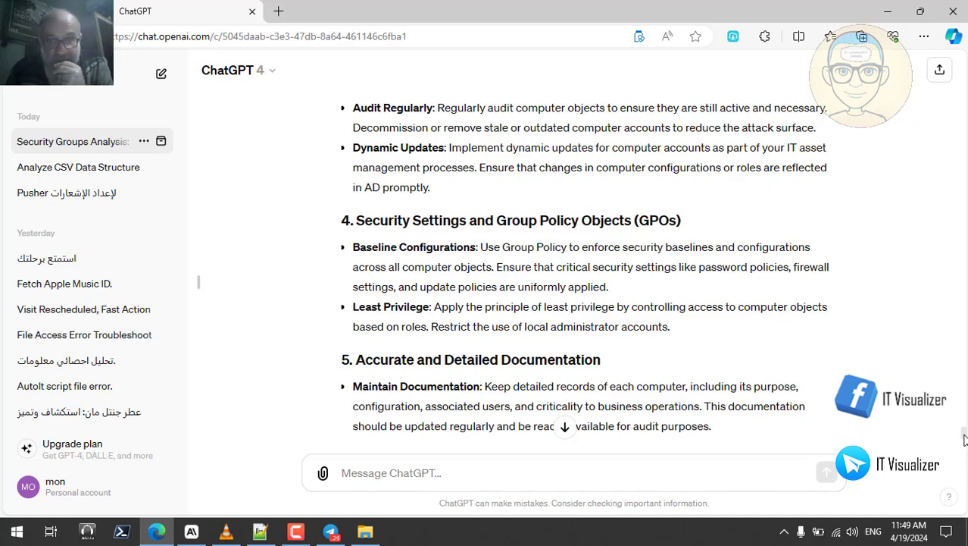
pyautogui.scroll(-1, 964, 440)
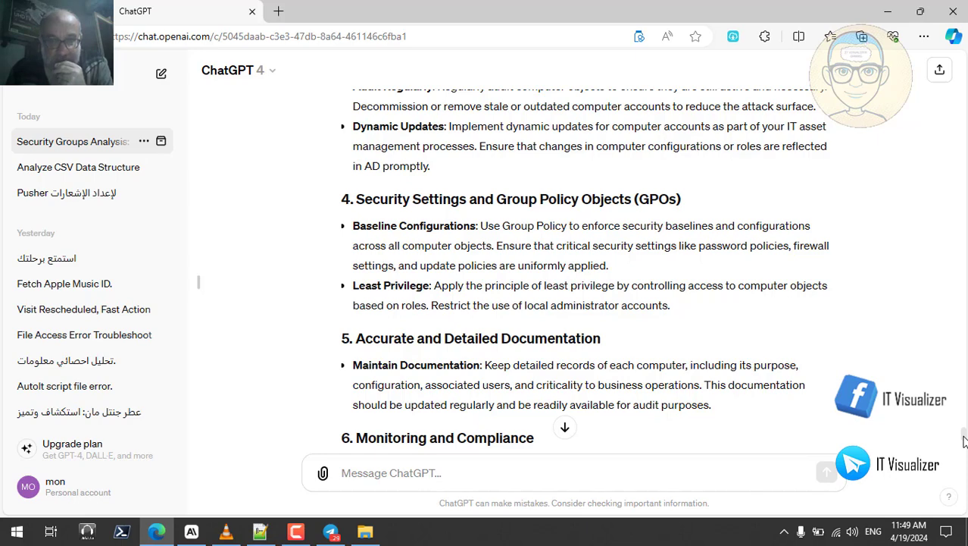
pyautogui.scroll(-1, 964, 441)
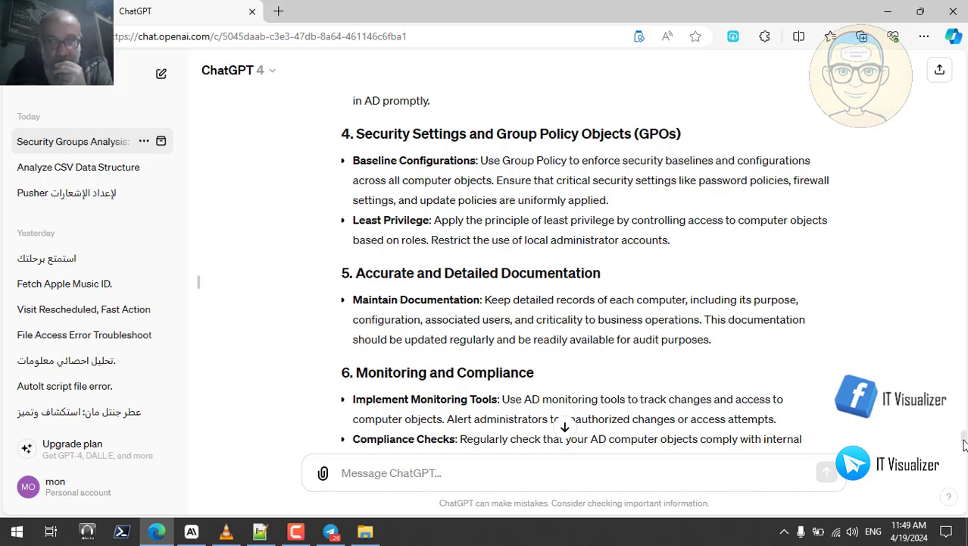
pyautogui.scroll(-1, 963, 444)
pyautogui.scroll(-2, 963, 443)
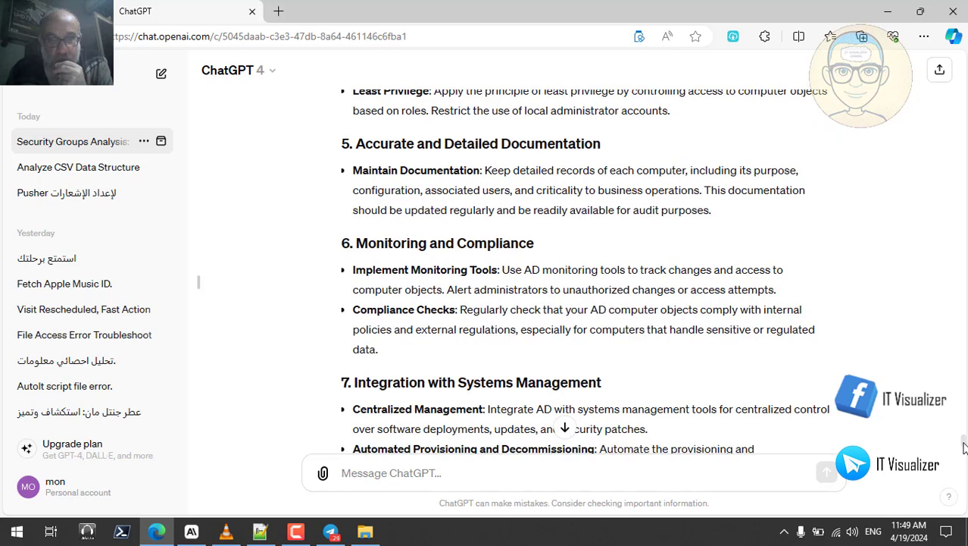
pyautogui.scroll(-2, 963, 448)
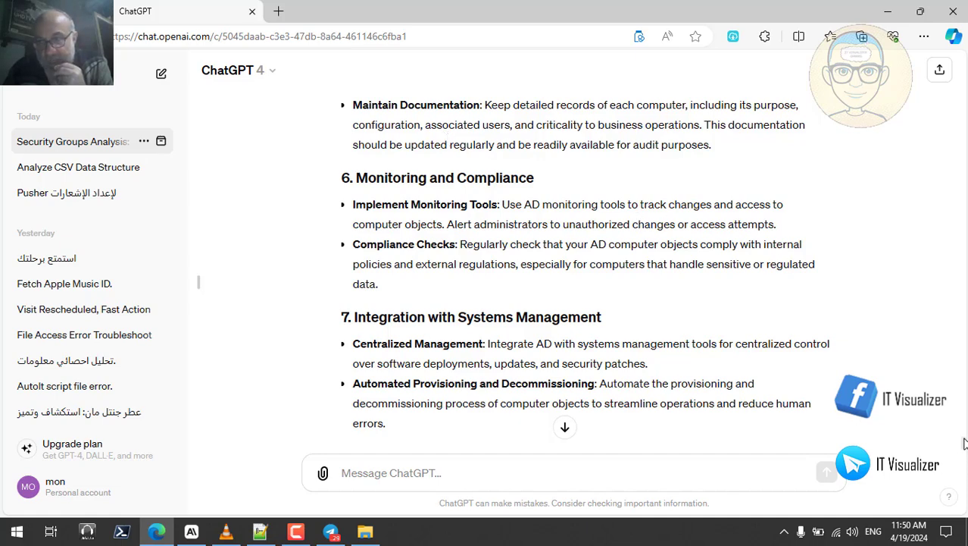
pyautogui.scroll(-1, 964, 445)
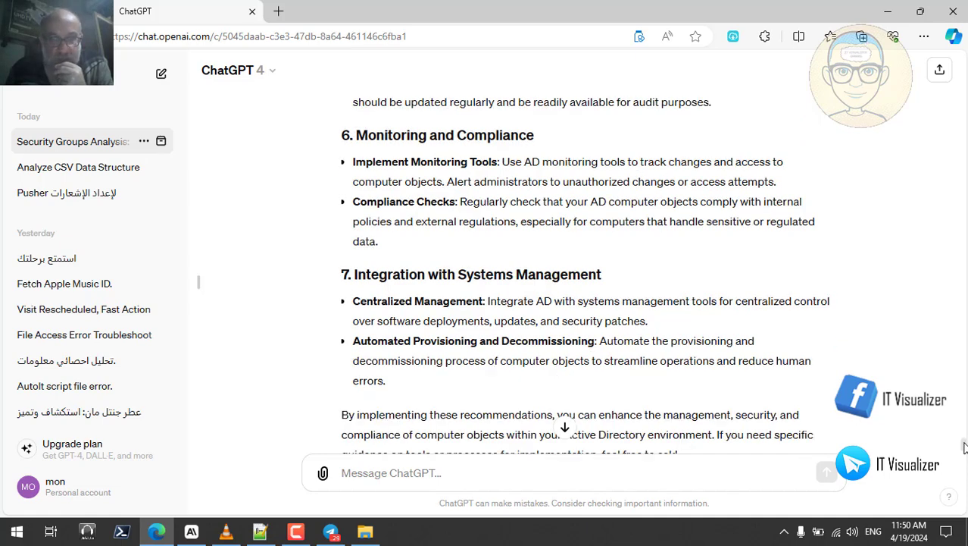
pyautogui.scroll(2, 964, 447)
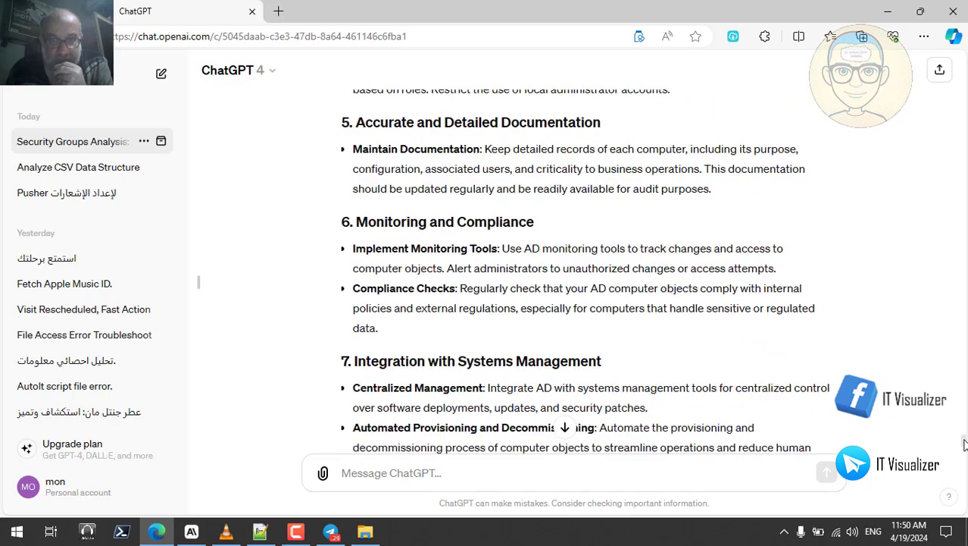
pyautogui.scroll(1, 965, 444)
pyautogui.scroll(-3, 965, 443)
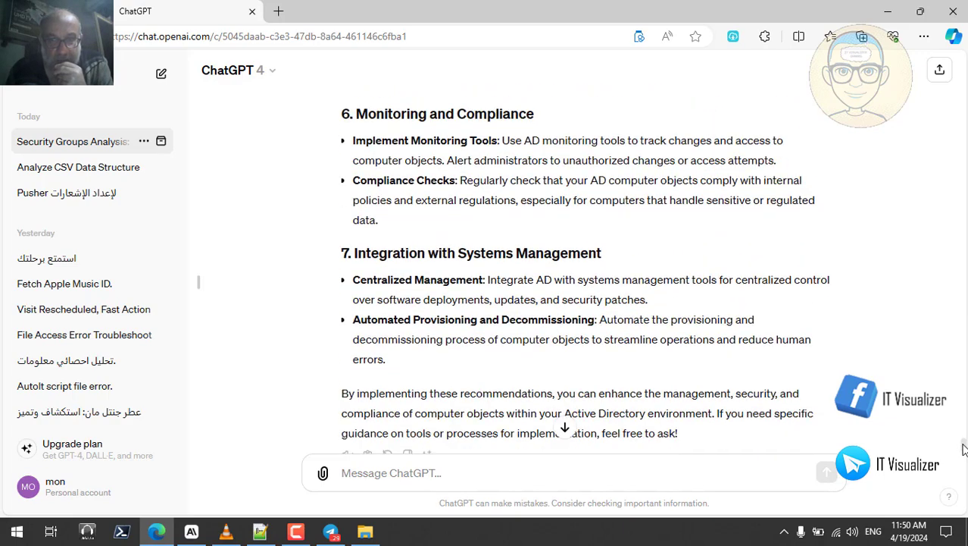
pyautogui.scroll(5, 964, 439)
pyautogui.scroll(10, 962, 428)
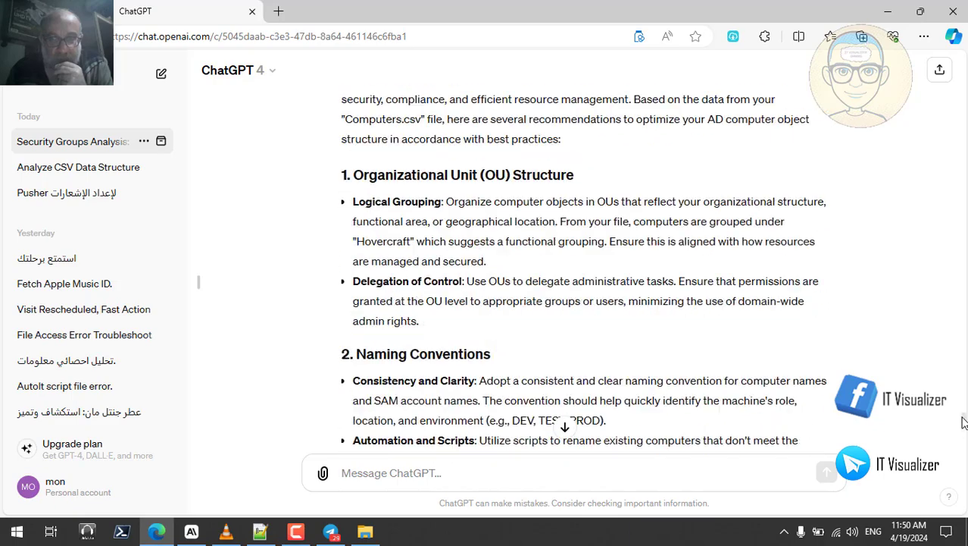
pyautogui.scroll(4, 964, 422)
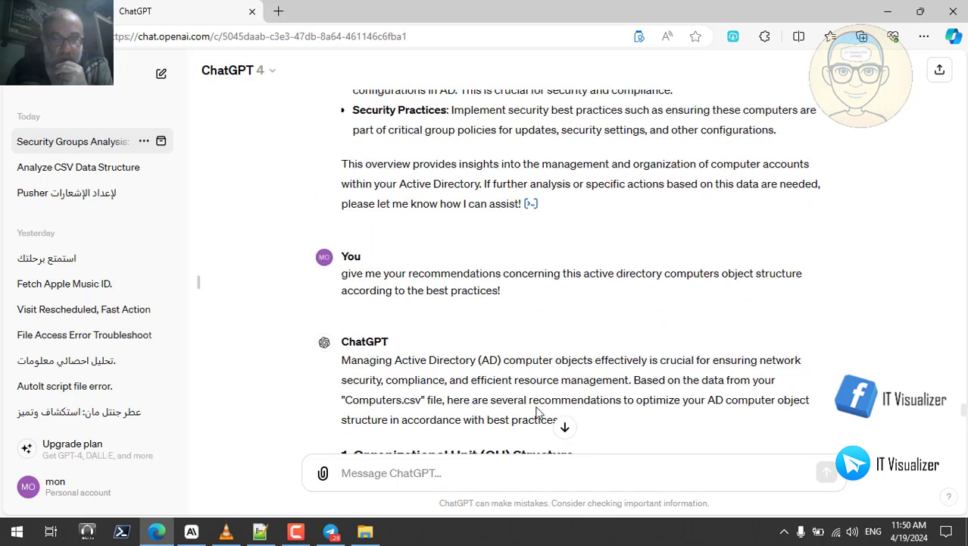
# - Switch to Claude and review its computer object recommendations on OU structure, metadata, lifecycle management, security and Group Policy
pyautogui.click(191, 531)
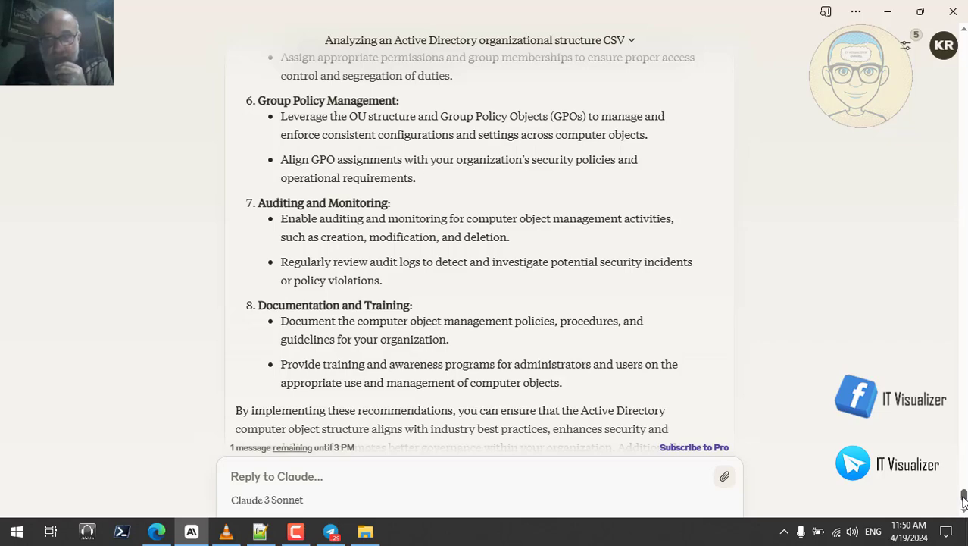
pyautogui.moveTo(964, 500); pyautogui.dragTo(965, 488)
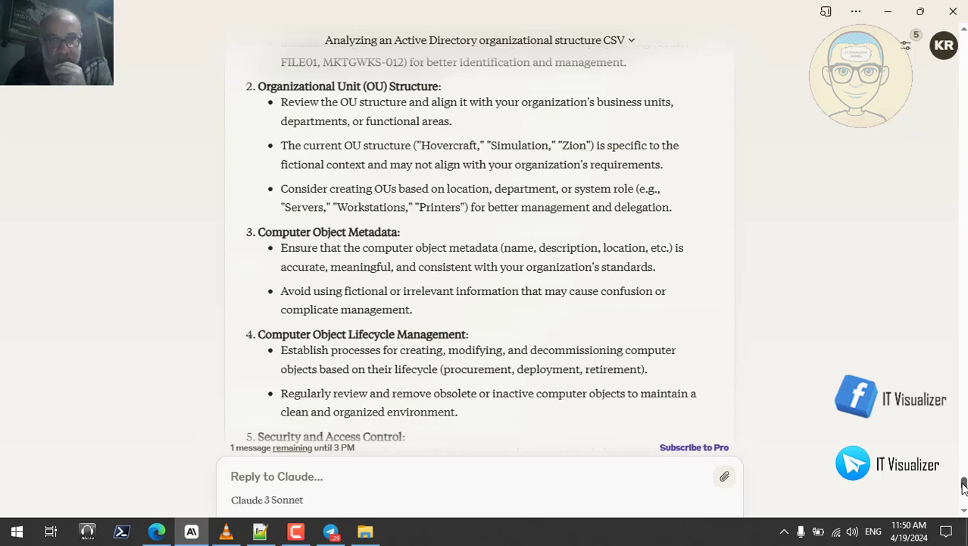
pyautogui.moveTo(964, 488); pyautogui.dragTo(964, 490)
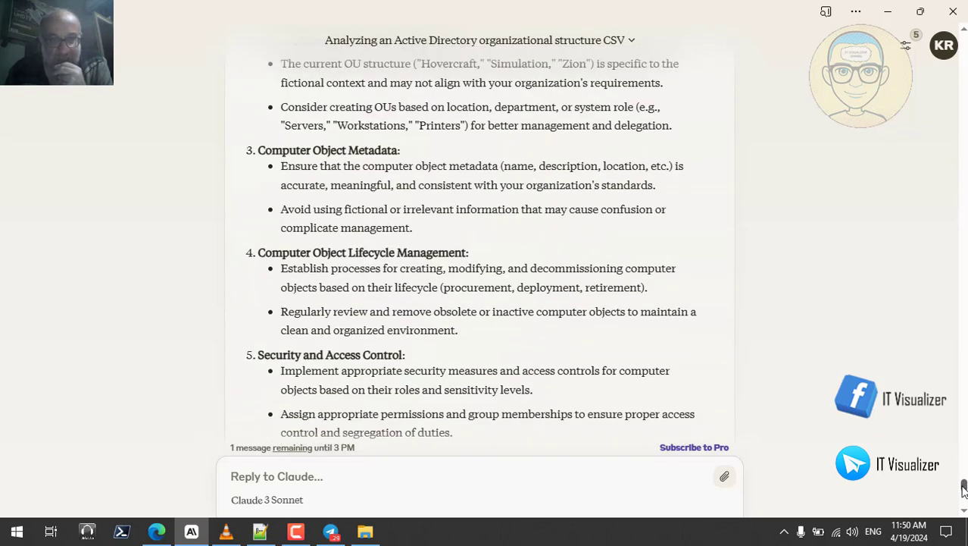
pyautogui.moveTo(965, 490); pyautogui.dragTo(964, 491)
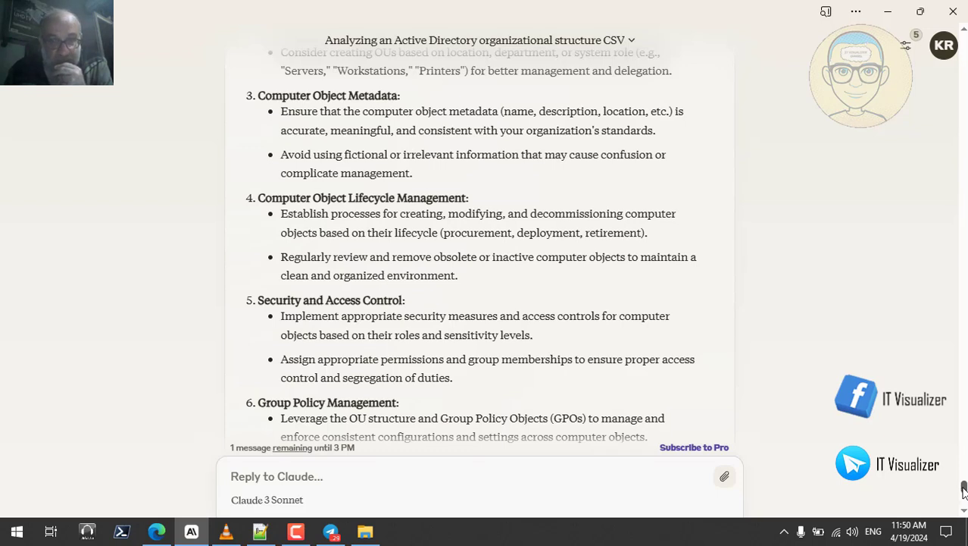
# - Copy the earlier prompt "review my csv file according to these recommendations and give steps to correct" and send it again to Claude
pyautogui.moveTo(965, 491); pyautogui.dragTo(963, 411)
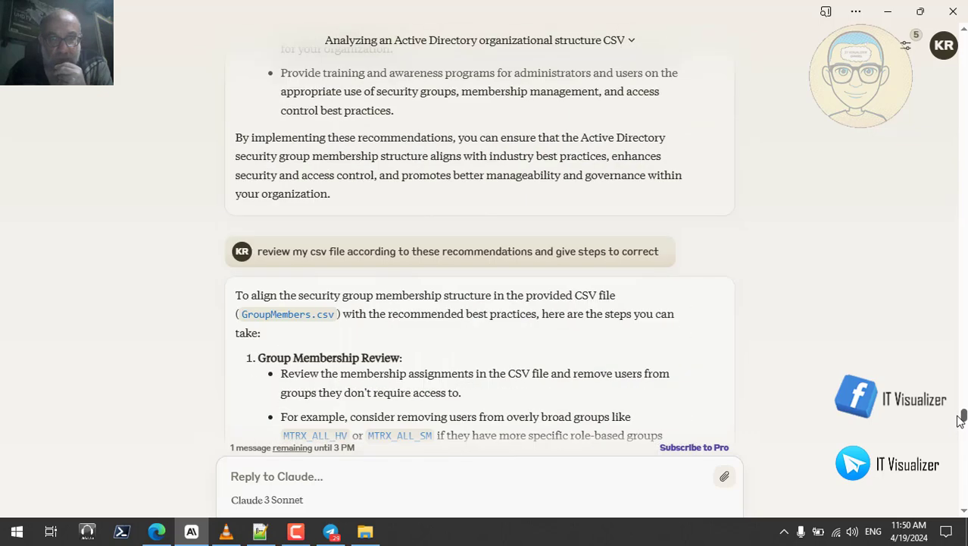
pyautogui.tripleClick(513, 251)
pyautogui.hotkey('ctrl', 'c')
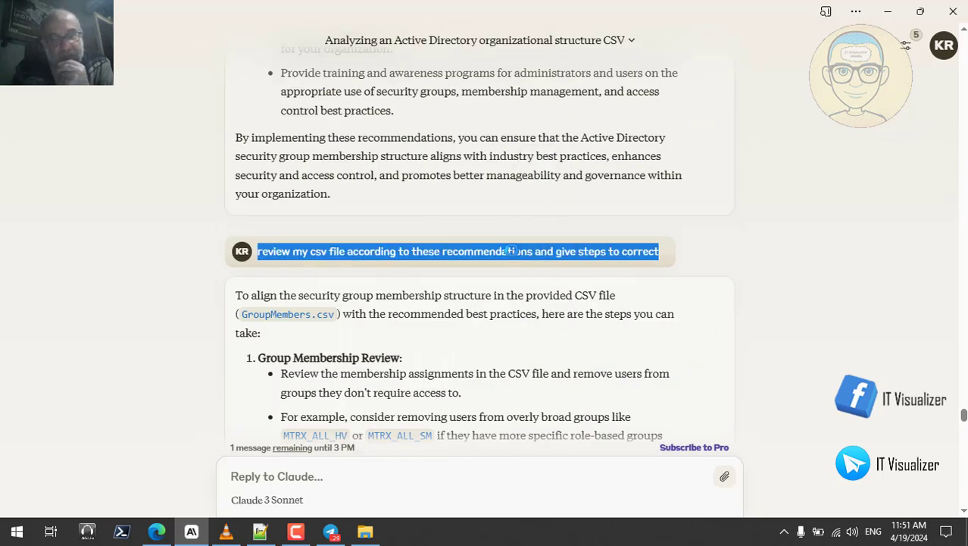
pyautogui.click(326, 476)
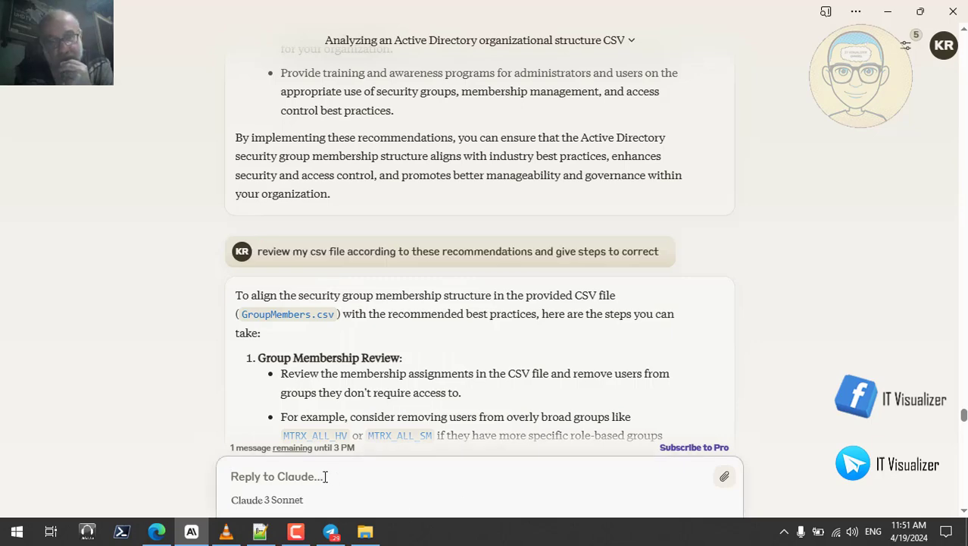
pyautogui.hotkey('ctrl', 'v')
pyautogui.press('Return')
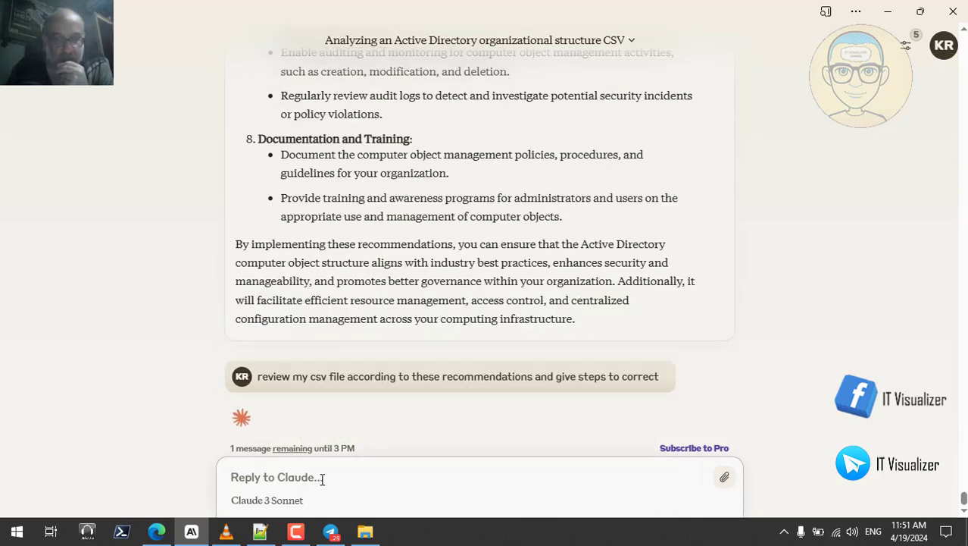
# - Switch to ChatGPT in the browser and submit the copied CSV review and correction prompt in the security groups conversation
pyautogui.click(172, 532)
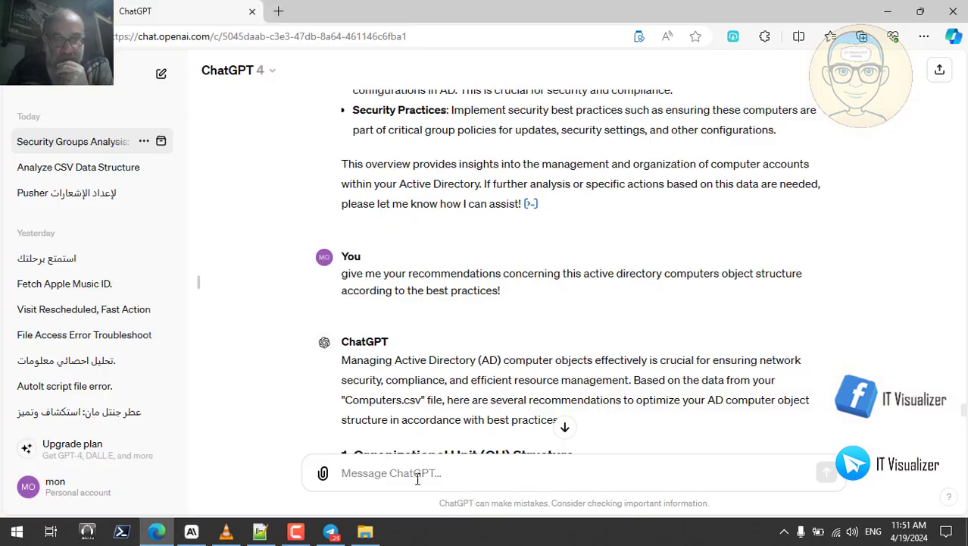
pyautogui.click(406, 474)
pyautogui.hotkey('ctrl', 'v')
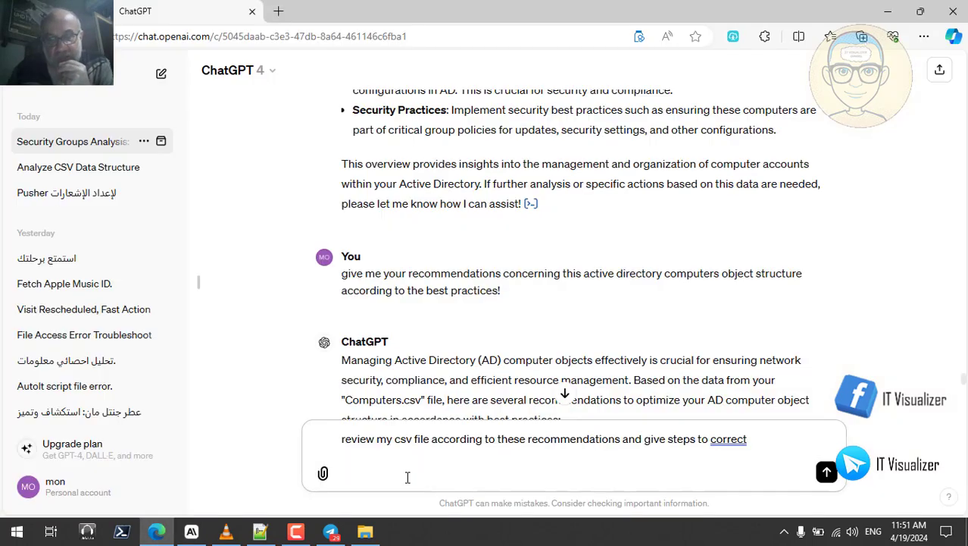
pyautogui.press('BackSpace')
pyautogui.press('Return')
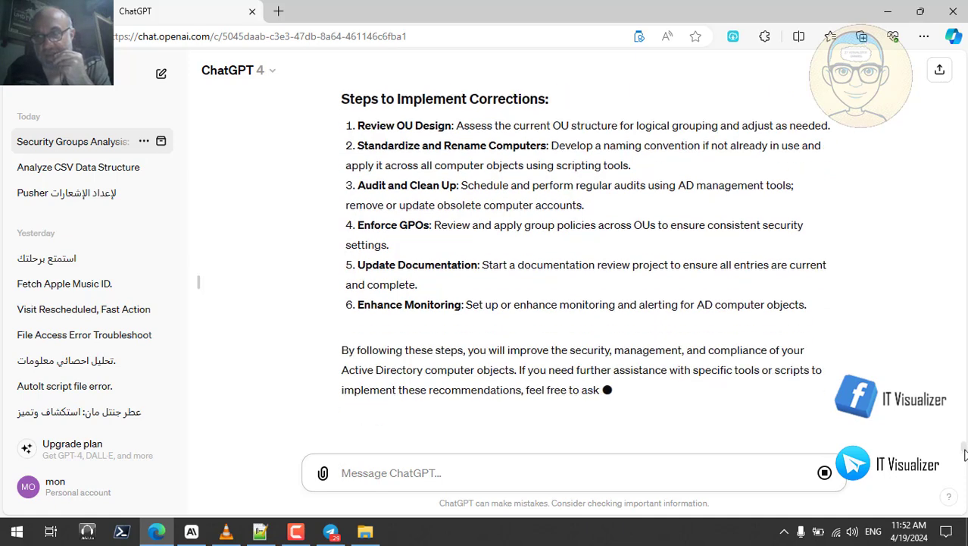
# - Review ChatGPT's Computers.csv findings, from OU structure and naming conventions through systems management to the steps to implement corrections
pyautogui.moveTo(964, 453); pyautogui.dragTo(964, 427)
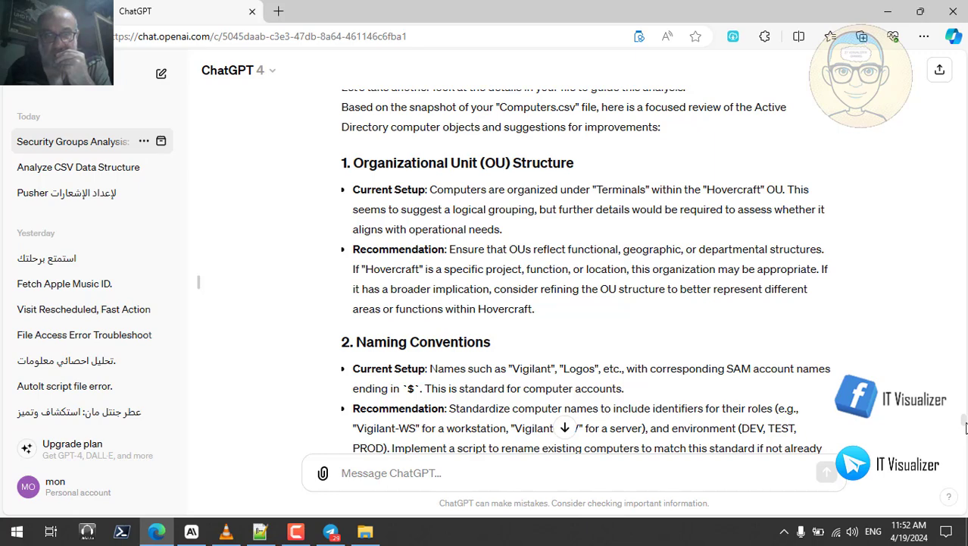
pyautogui.moveTo(965, 428); pyautogui.dragTo(965, 432)
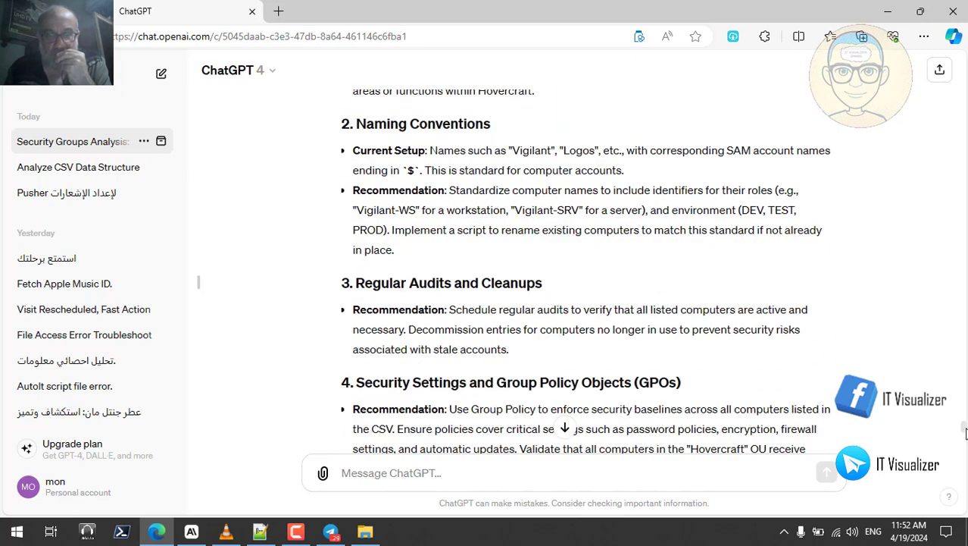
pyautogui.scroll(-1, 965, 432)
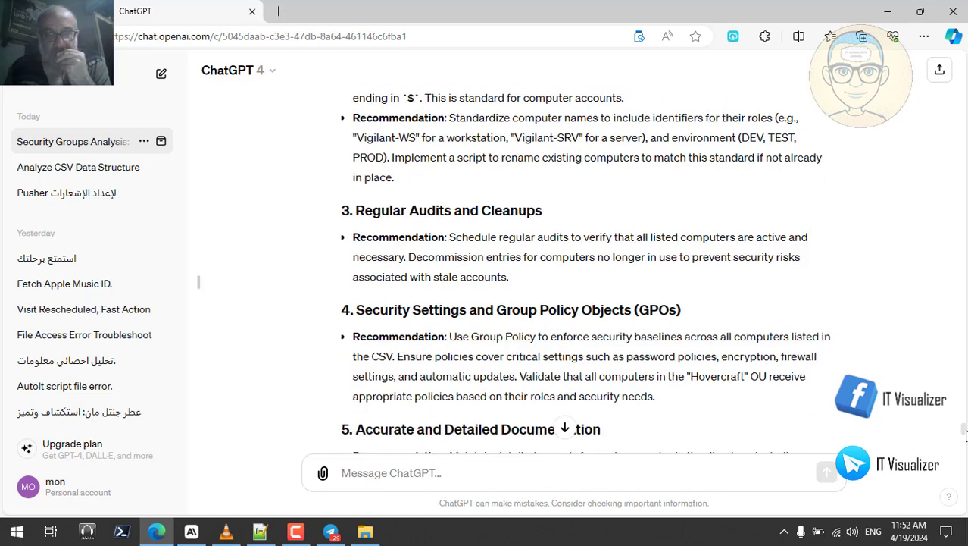
pyautogui.scroll(-1, 965, 433)
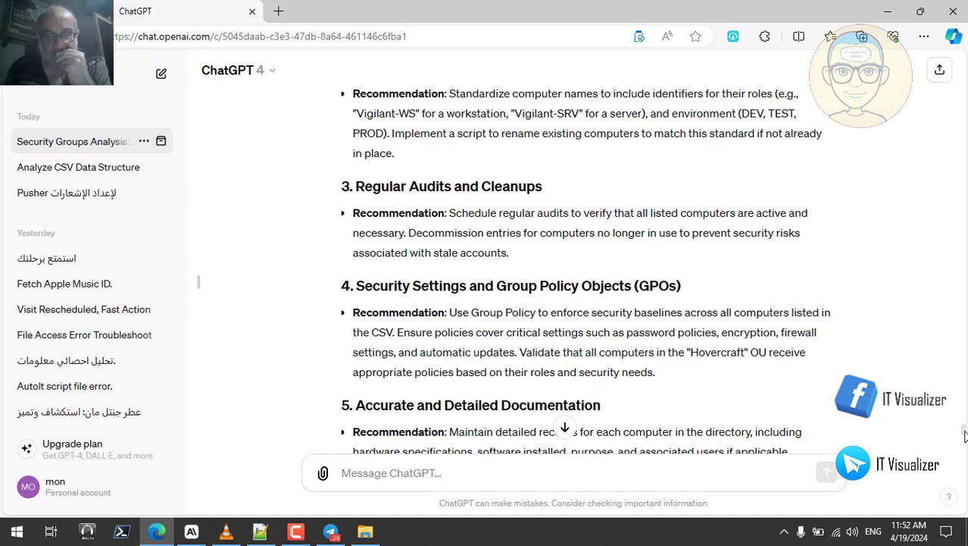
pyautogui.moveTo(965, 435); pyautogui.dragTo(964, 438)
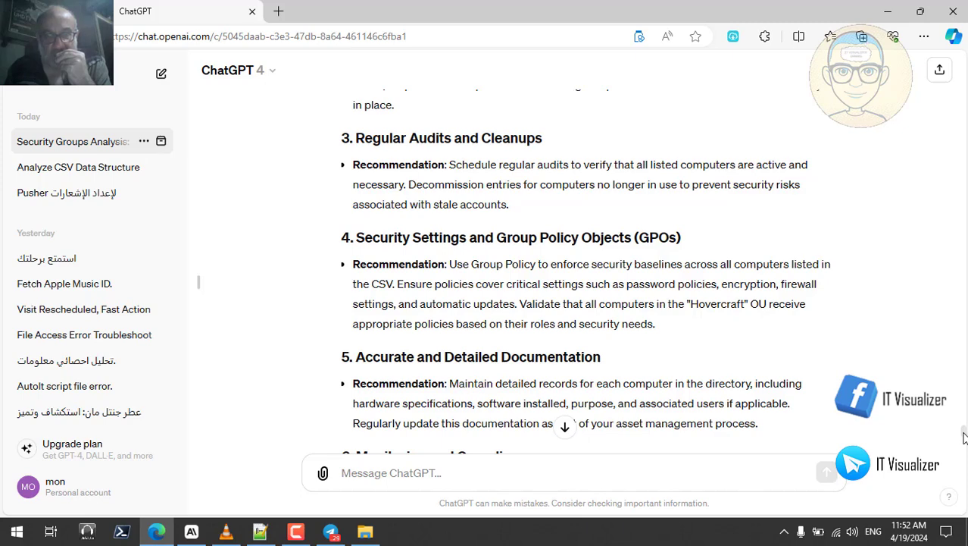
pyautogui.moveTo(965, 437); pyautogui.dragTo(964, 449)
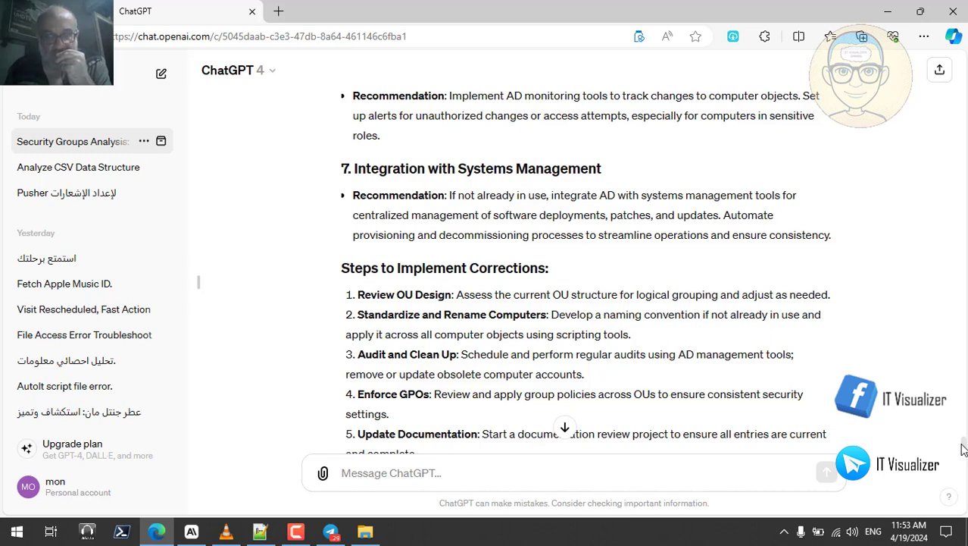
pyautogui.moveTo(963, 449); pyautogui.dragTo(963, 452)
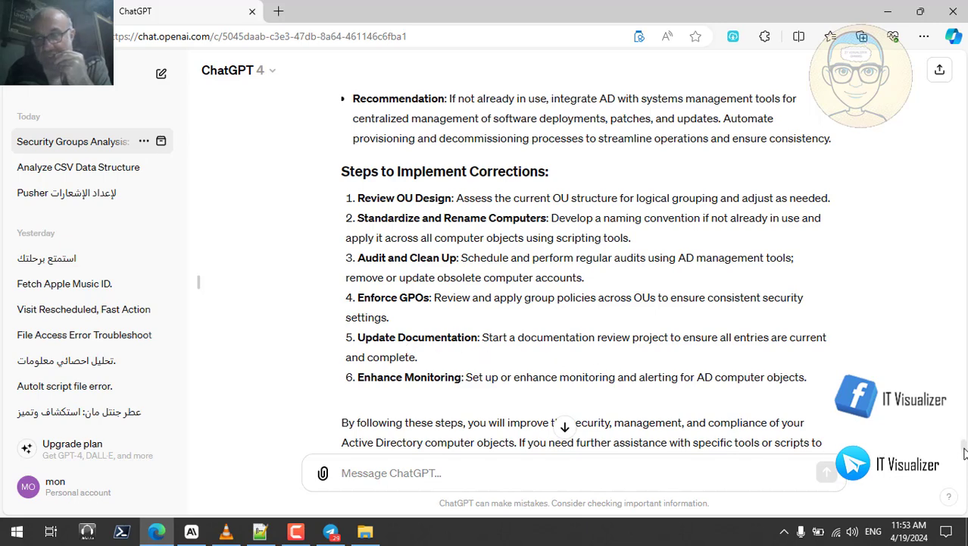
pyautogui.scroll(-1, 964, 453)
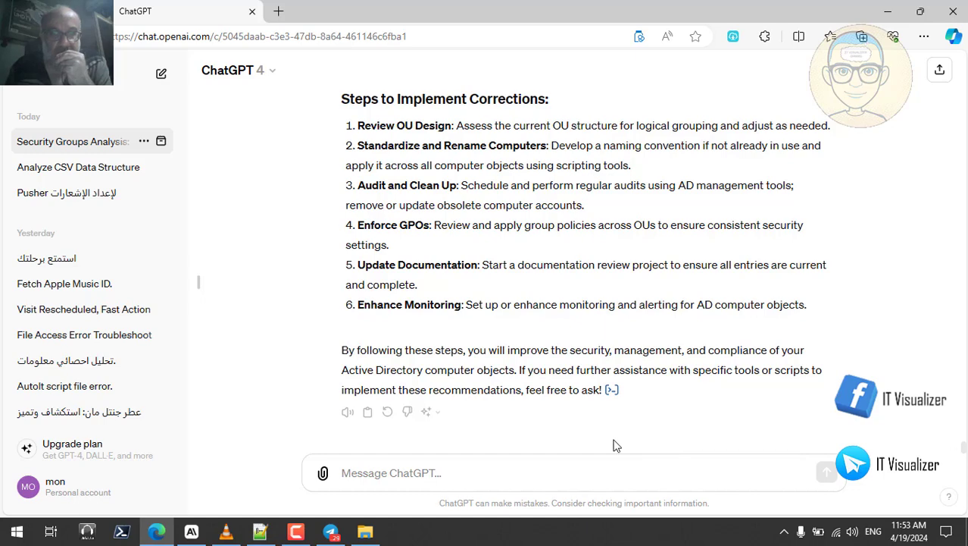
# - Switch to Claude and review its correction steps for Computers.csv, from computer naming and OU paths to documentation and training
pyautogui.click(191, 531)
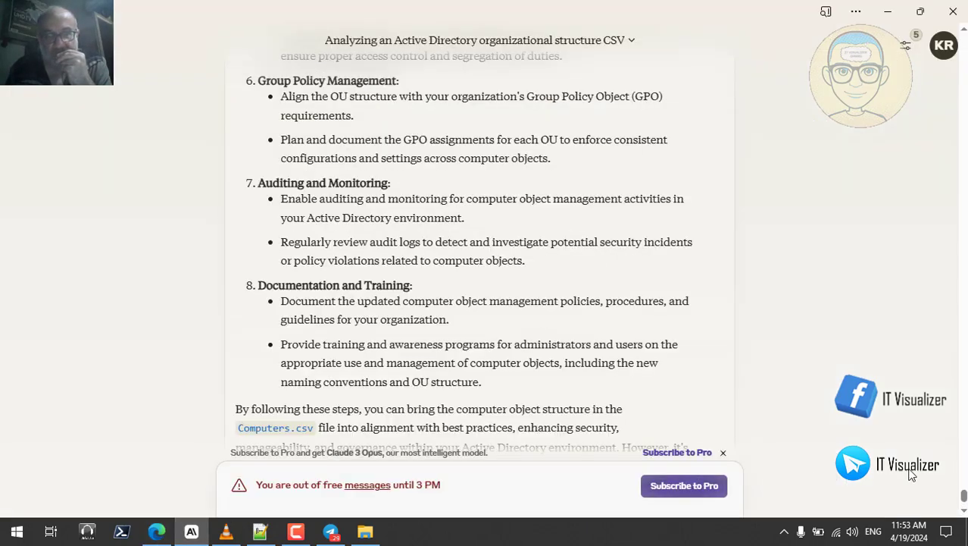
pyautogui.moveTo(964, 496); pyautogui.dragTo(964, 477)
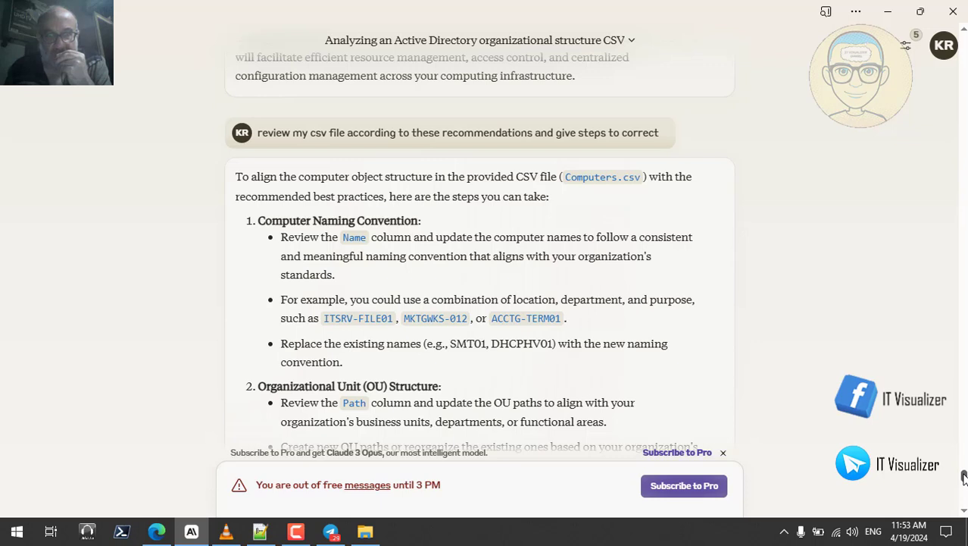
pyautogui.moveTo(964, 475); pyautogui.dragTo(964, 482)
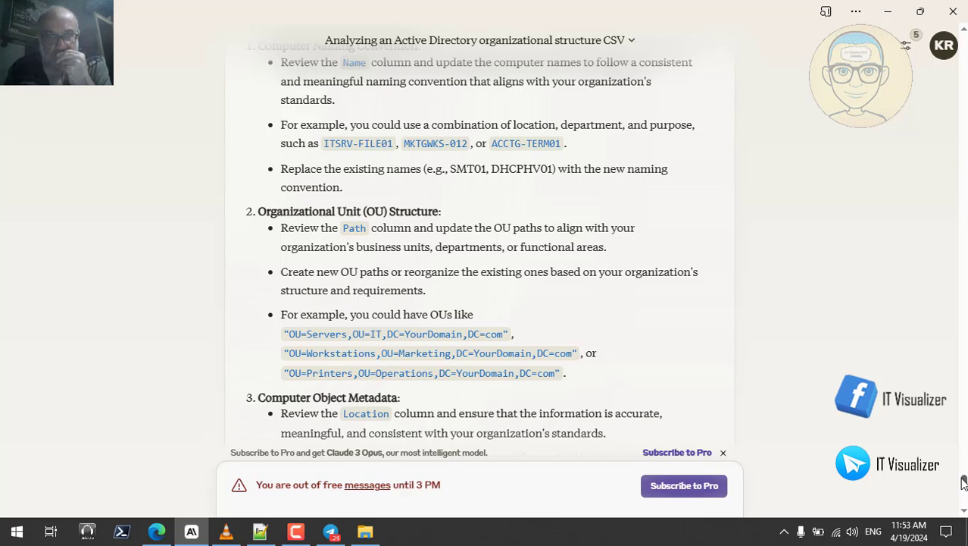
pyautogui.moveTo(964, 483); pyautogui.dragTo(964, 486)
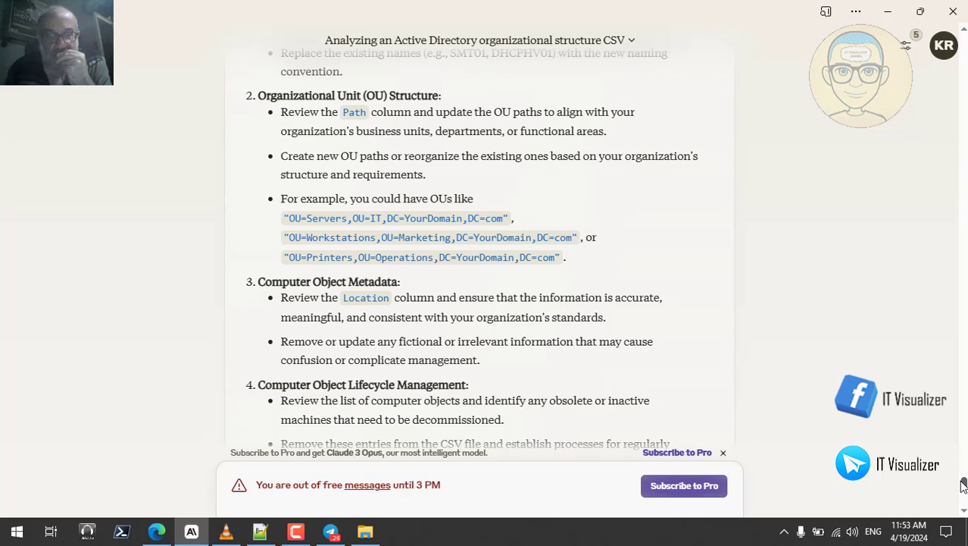
pyautogui.moveTo(963, 486); pyautogui.dragTo(963, 509)
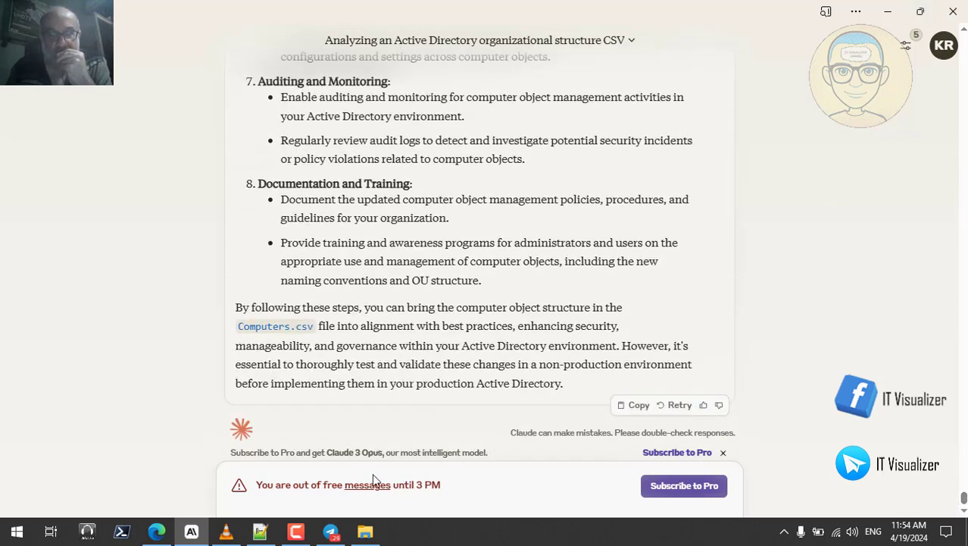
# - Minimize Claude, switch to VLC media player and resume the paused PowerShell lab video in full screen
pyautogui.click(302, 530)
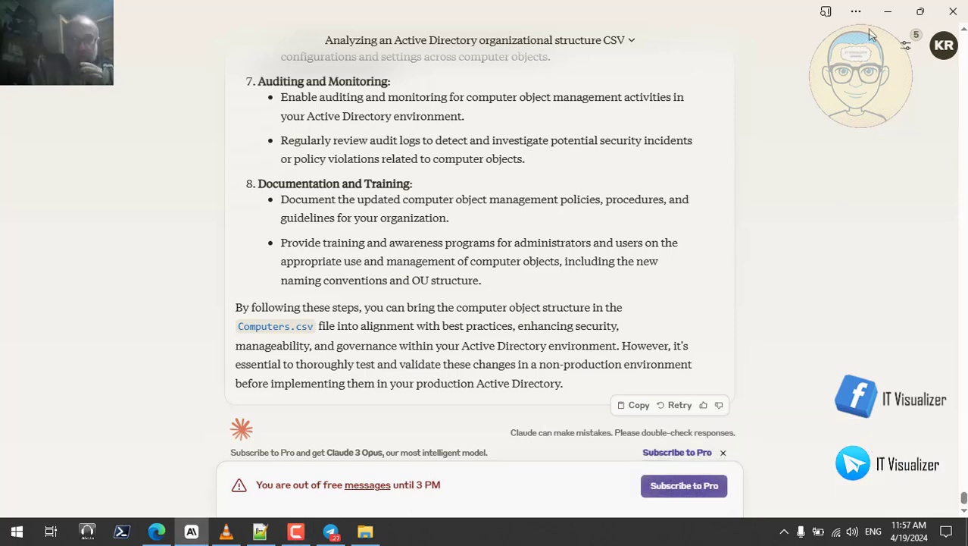
pyautogui.click(888, 11)
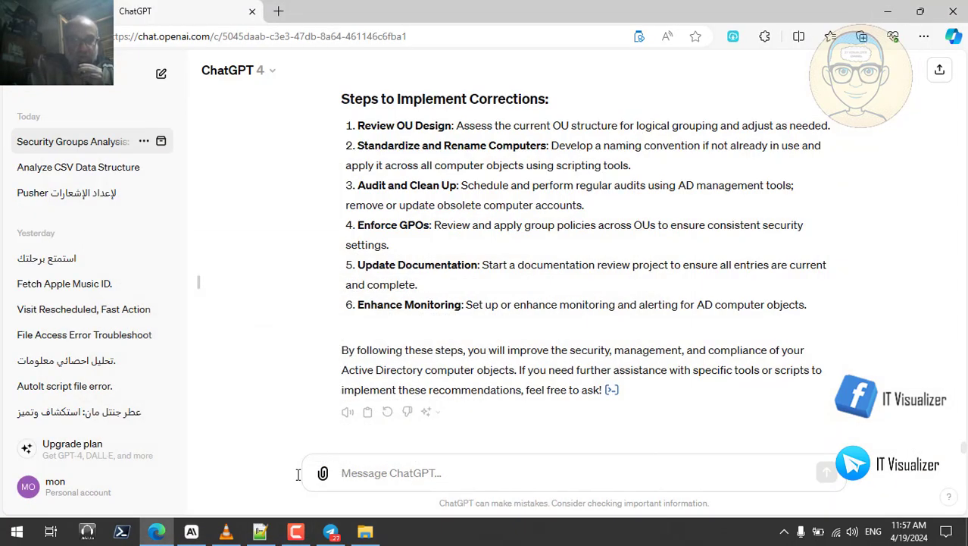
pyautogui.click(297, 534)
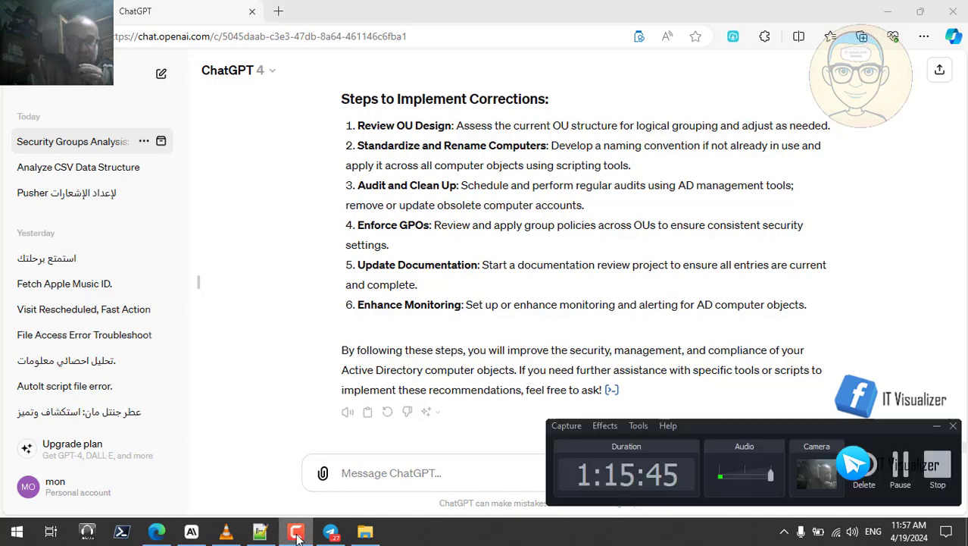
pyautogui.click(297, 535)
pyautogui.click(225, 533)
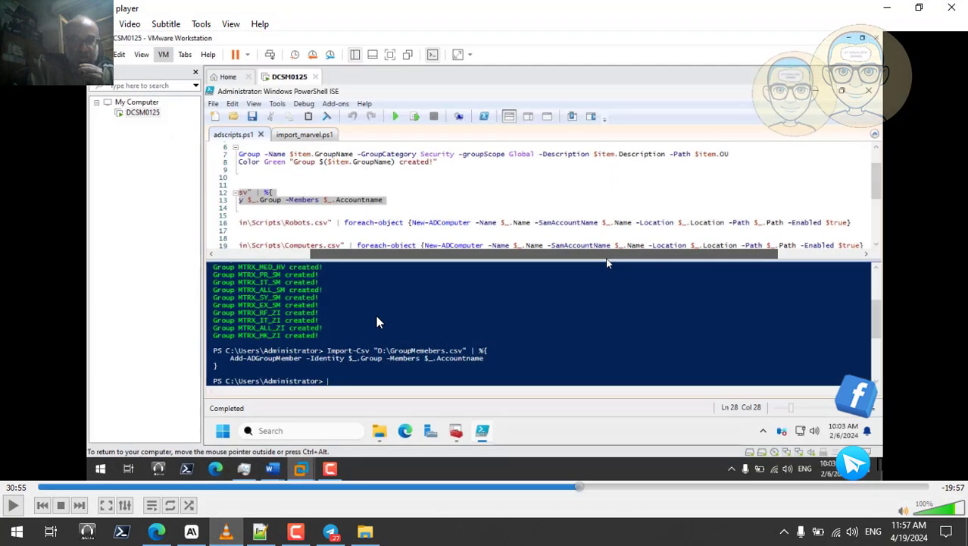
pyautogui.click(13, 505)
pyautogui.doubleClick(412, 281)
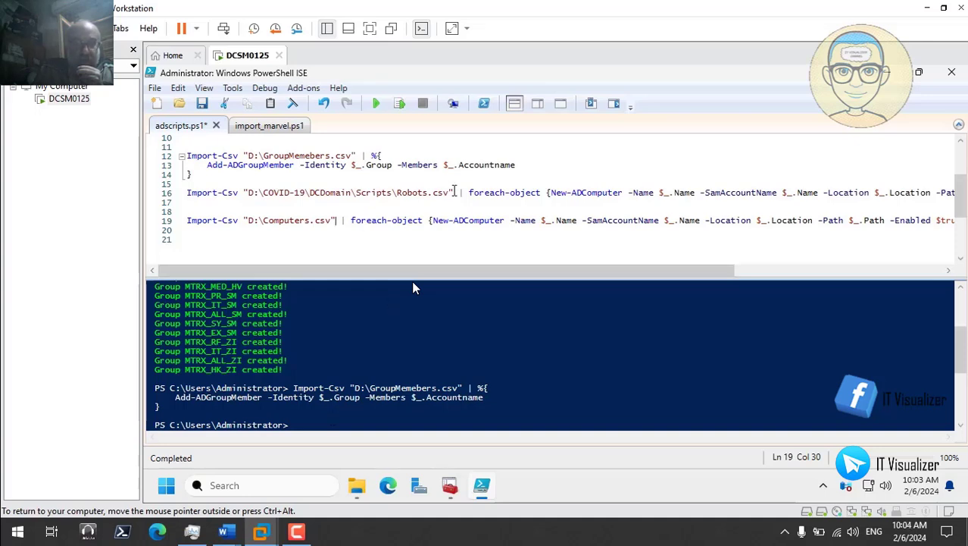
# - Change the Robots.csv import path on line 16 of adscripts.ps1 to "D:\Robots.csv" and save the script
pyautogui.press('BackSpace')
pyautogui.press('BackSpace')
pyautogui.press('BackSpace')
pyautogui.press('BackSpace')
pyautogui.press('BackSpace')
pyautogui.press('BackSpace')
pyautogui.press('BackSpace')
pyautogui.press('BackSpace')
pyautogui.press('BackSpace')
pyautogui.press('BackSpace')
pyautogui.press('BackSpace')
pyautogui.press('BackSpace')
pyautogui.press('BackSpace')
pyautogui.press('BackSpace')
pyautogui.press('BackSpace')
pyautogui.press('BackSpace')
pyautogui.press('BackSpace')
pyautogui.press('BackSpace')
pyautogui.press('BackSpace')
pyautogui.press('BackSpace')
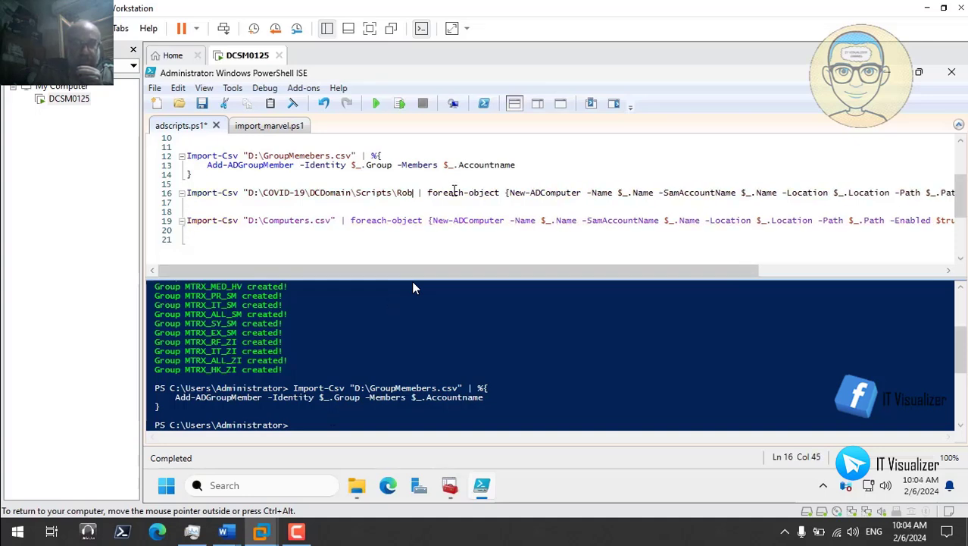
pyautogui.press('BackSpace')
pyautogui.press('BackSpace')
pyautogui.press('BackSpace')
pyautogui.press('BackSpace')
pyautogui.press('BackSpace')
pyautogui.press('BackSpace')
pyautogui.press('BackSpace')
pyautogui.press('BackSpace')
pyautogui.press('BackSpace')
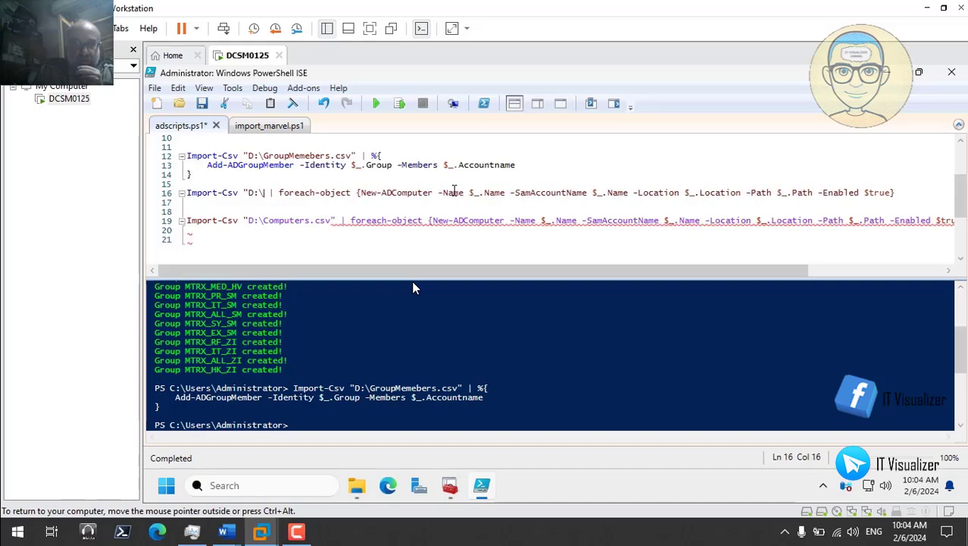
pyautogui.press('BackSpace')
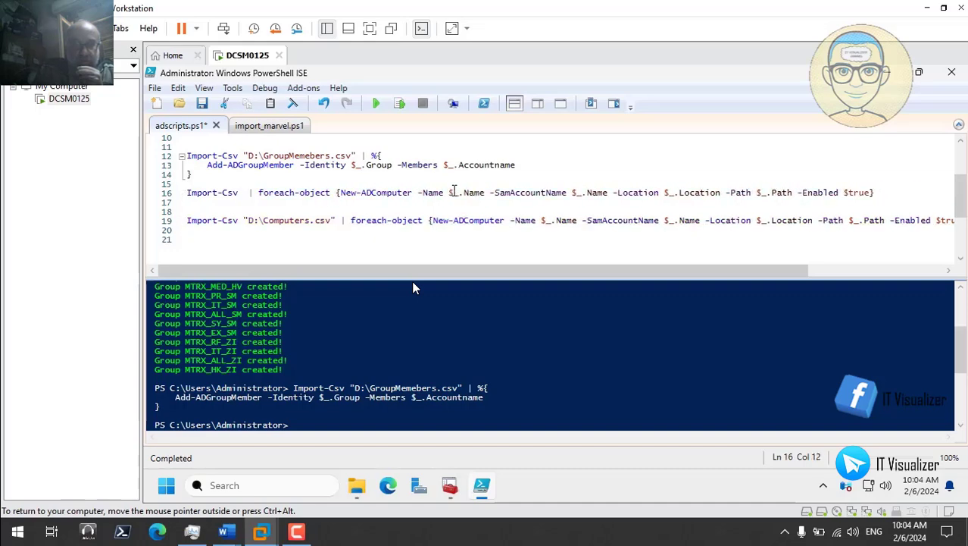
pyautogui.write('"D:\\Robots.csv"')
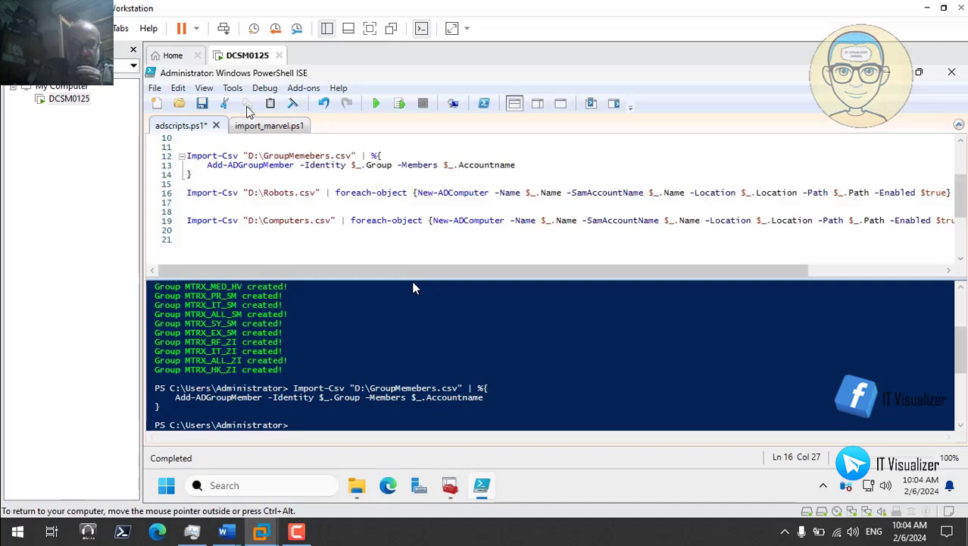
pyautogui.click(203, 105)
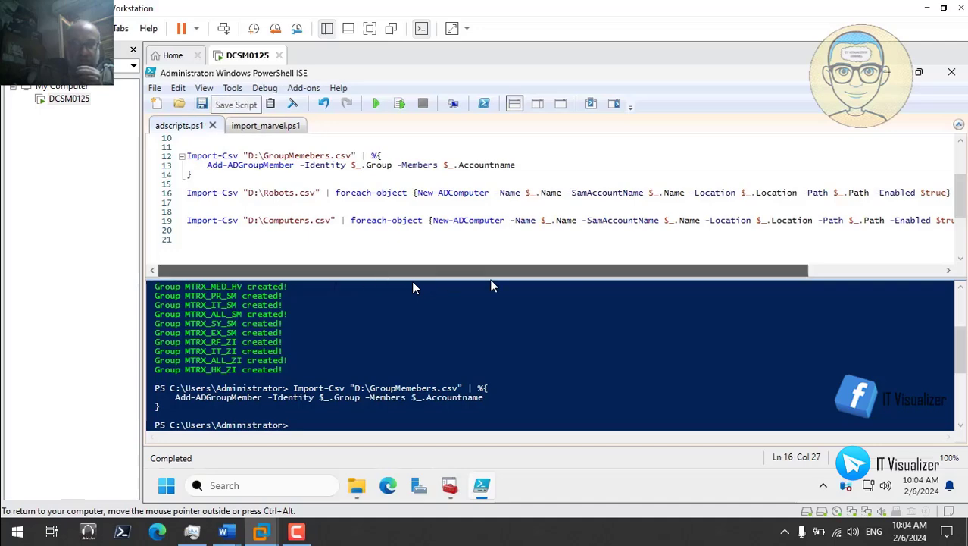
# - Check the full New-ADComputer commands, then run only the line 19 import of "D:\Computers.csv"
pyautogui.moveTo(491, 275); pyautogui.dragTo(626, 271)
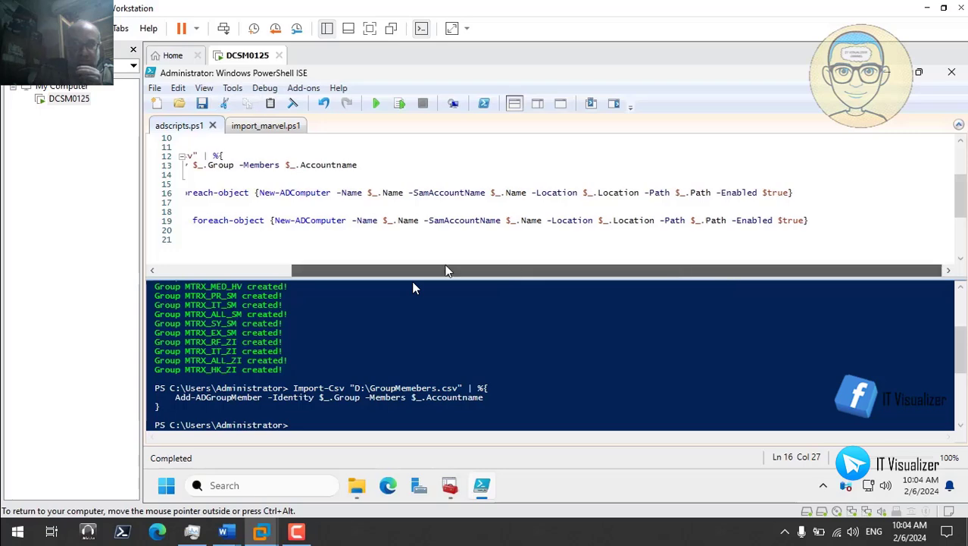
pyautogui.moveTo(447, 271); pyautogui.dragTo(286, 276)
pyautogui.click(166, 222)
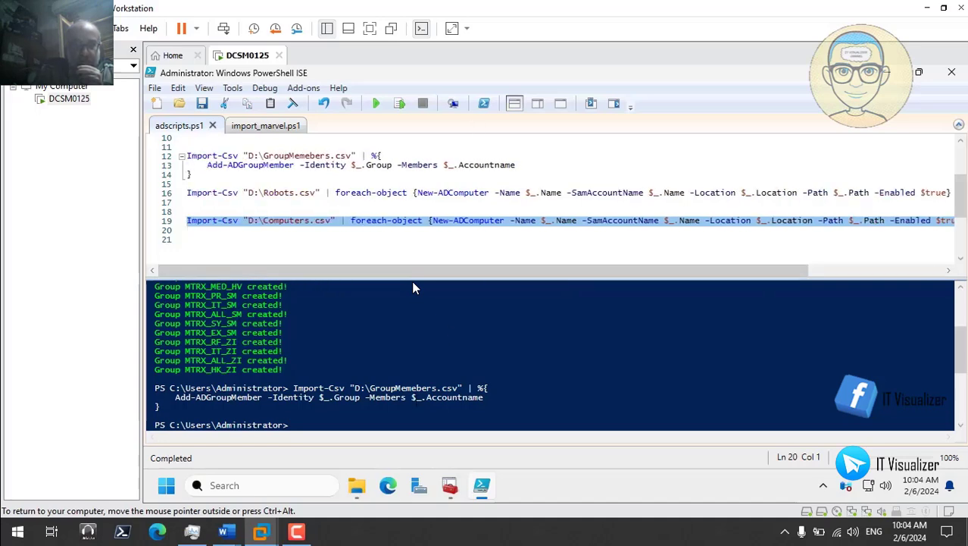
pyautogui.click(400, 105)
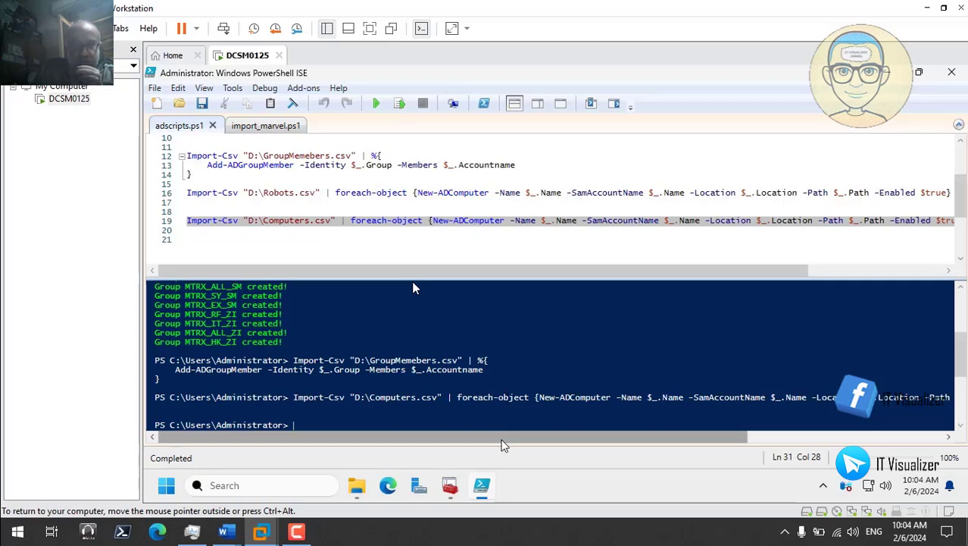
# - Switch to the Active Directory Users and Computers console and list the computers in Hovercraft's Terminals OU
pyautogui.moveTo(486, 485)
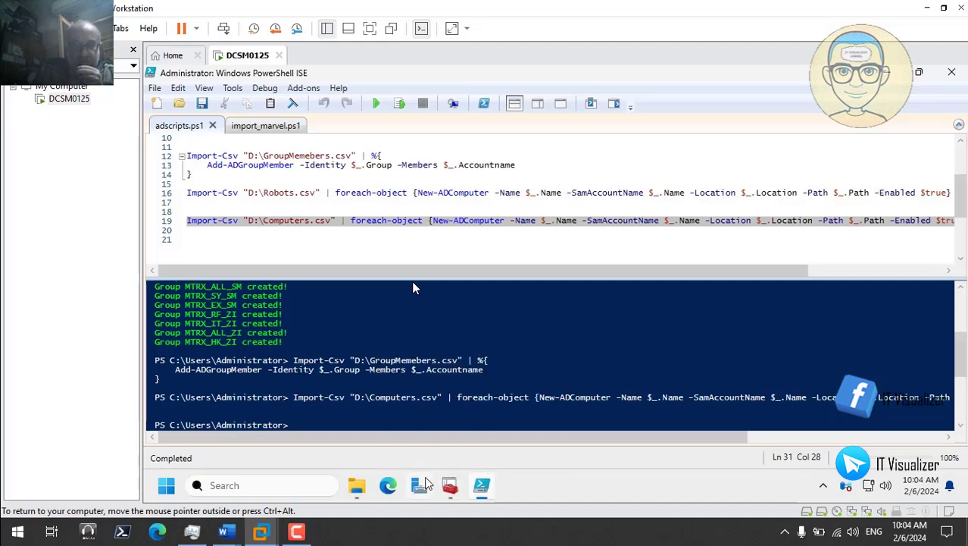
pyautogui.click(450, 488)
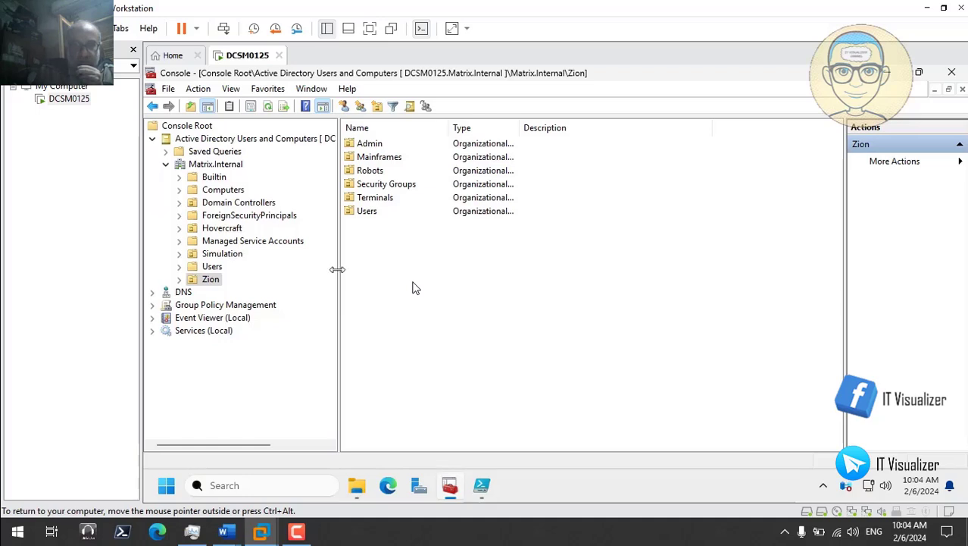
pyautogui.click(180, 228)
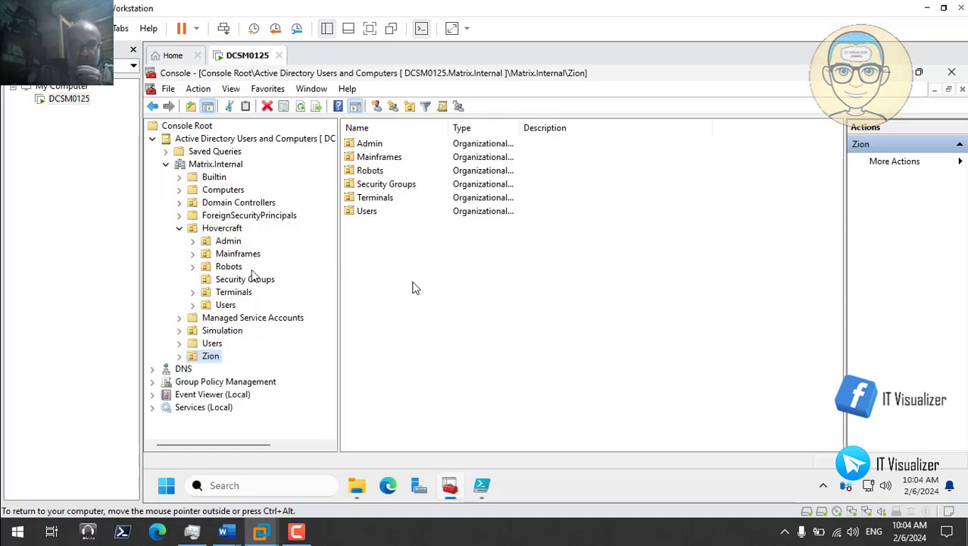
pyautogui.click(243, 294)
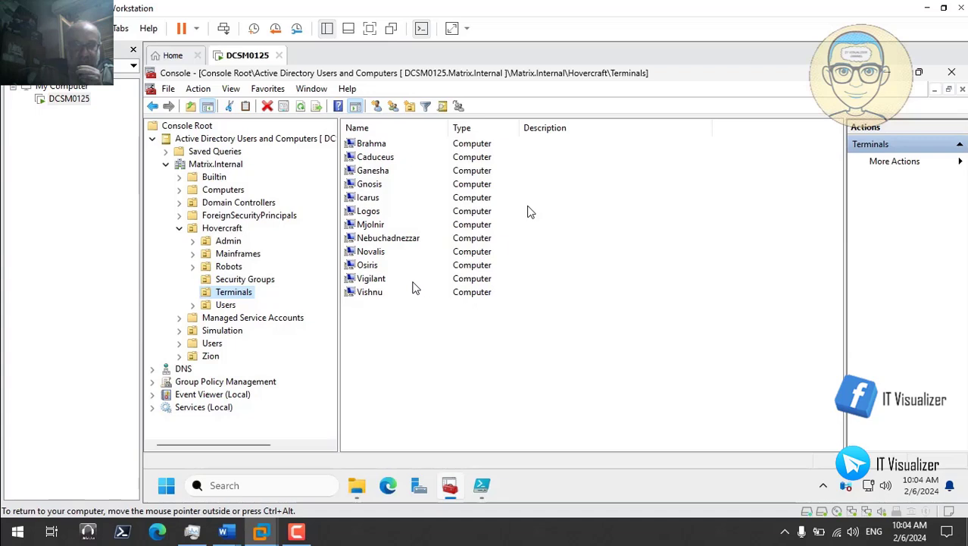
# - Examine the Brahma computer's location, LAPS and general properties, then cancel the dialog and collapse the Hovercraft OU
pyautogui.doubleClick(387, 146)
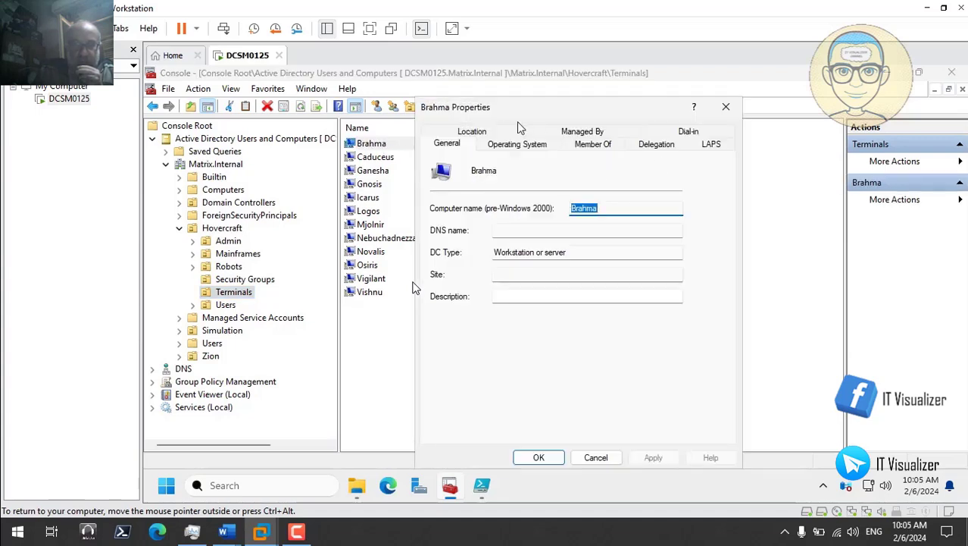
pyautogui.click(494, 127)
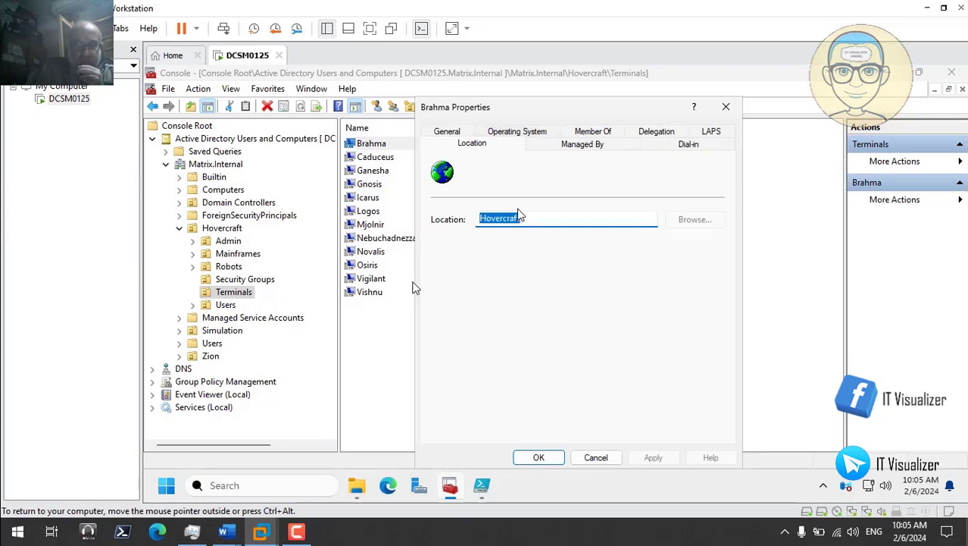
pyautogui.click(713, 133)
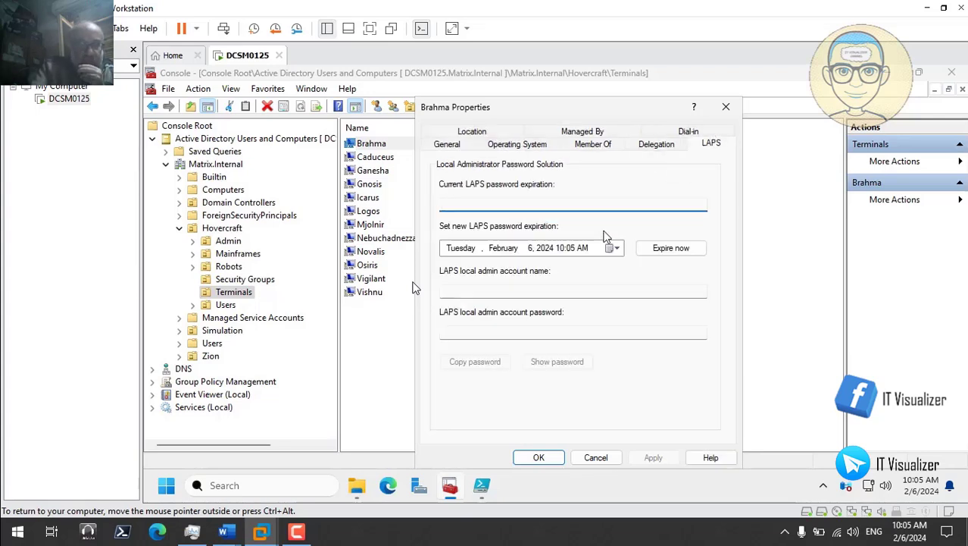
pyautogui.click(216, 536)
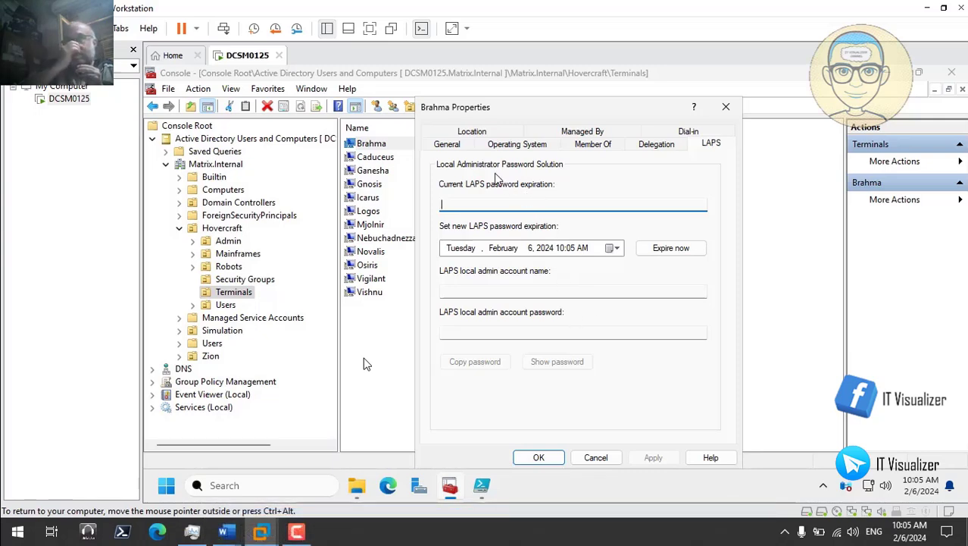
pyautogui.click(448, 145)
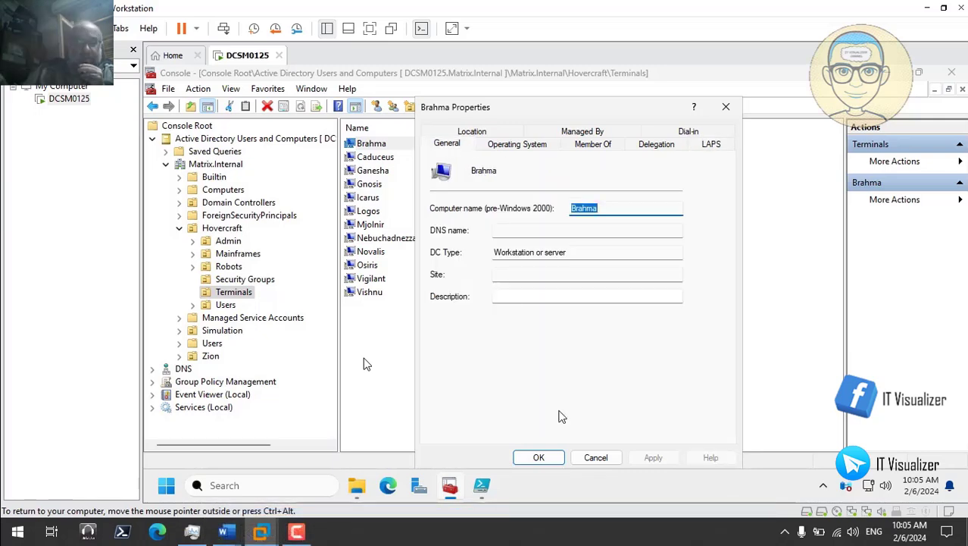
pyautogui.click(596, 456)
pyautogui.click(179, 229)
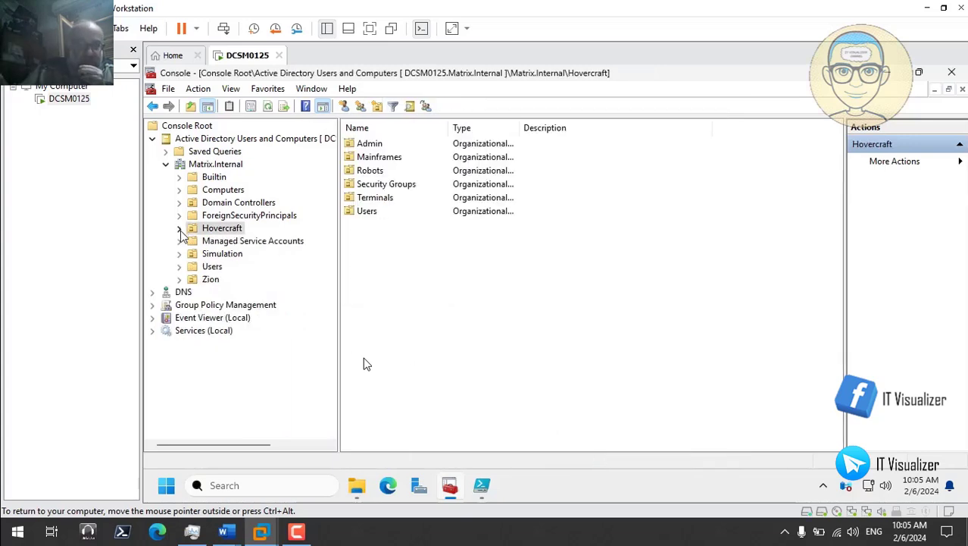
# - Check the location of computer SMT01 in Simulation's Terminals OU, cancel its properties and collapse Simulation
pyautogui.click(179, 254)
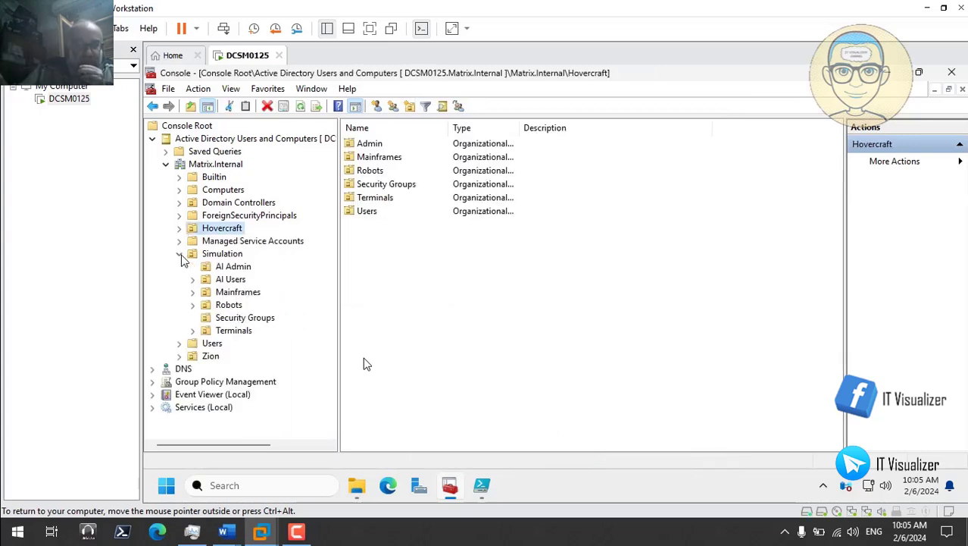
pyautogui.click(246, 334)
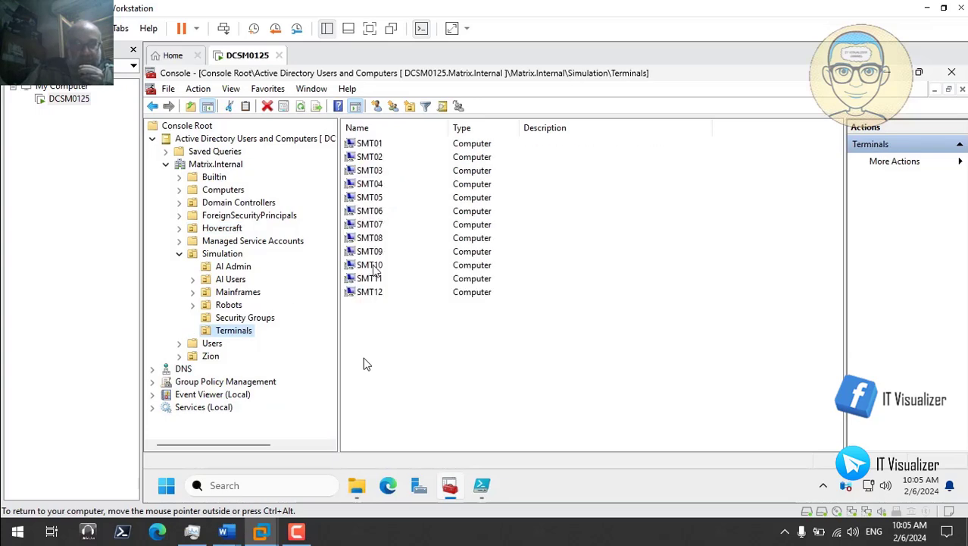
pyautogui.doubleClick(369, 144)
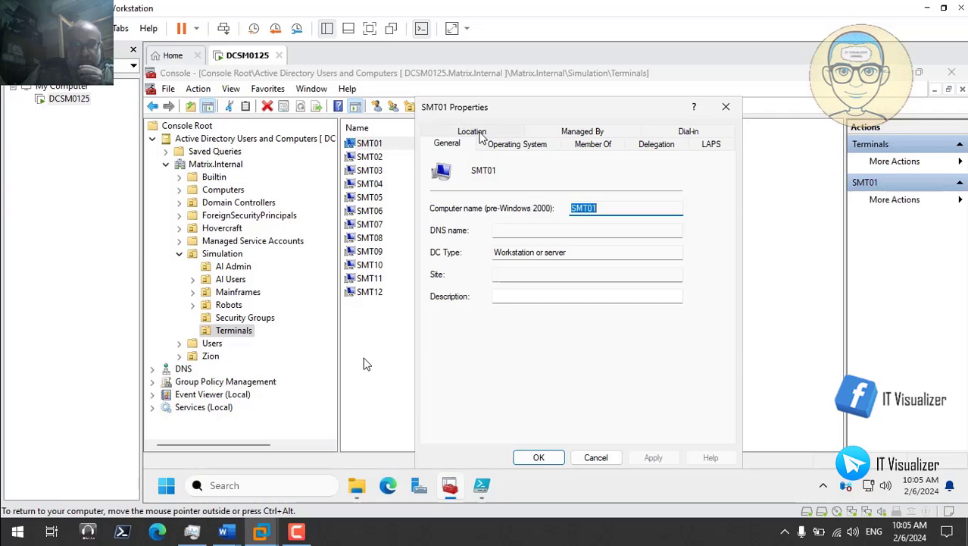
pyautogui.click(480, 134)
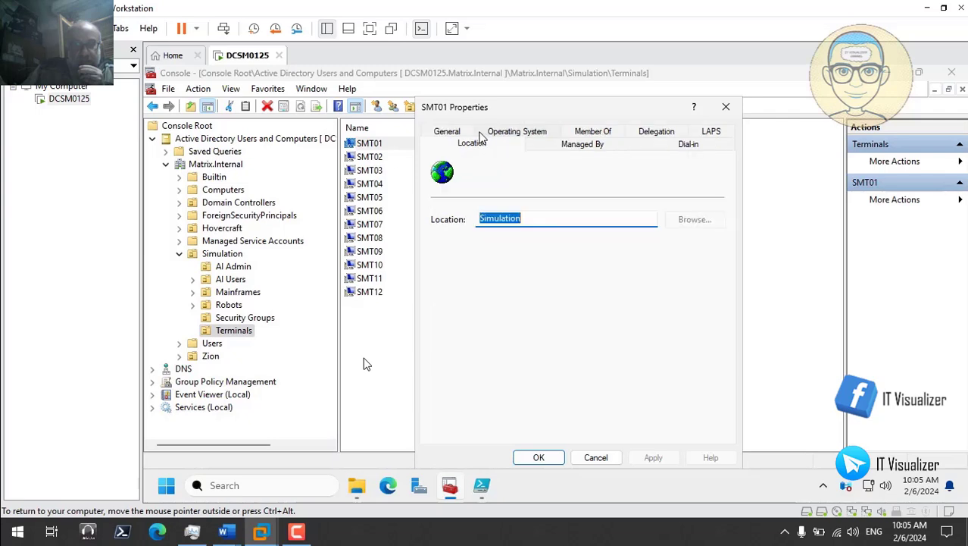
pyautogui.click(595, 457)
pyautogui.click(179, 253)
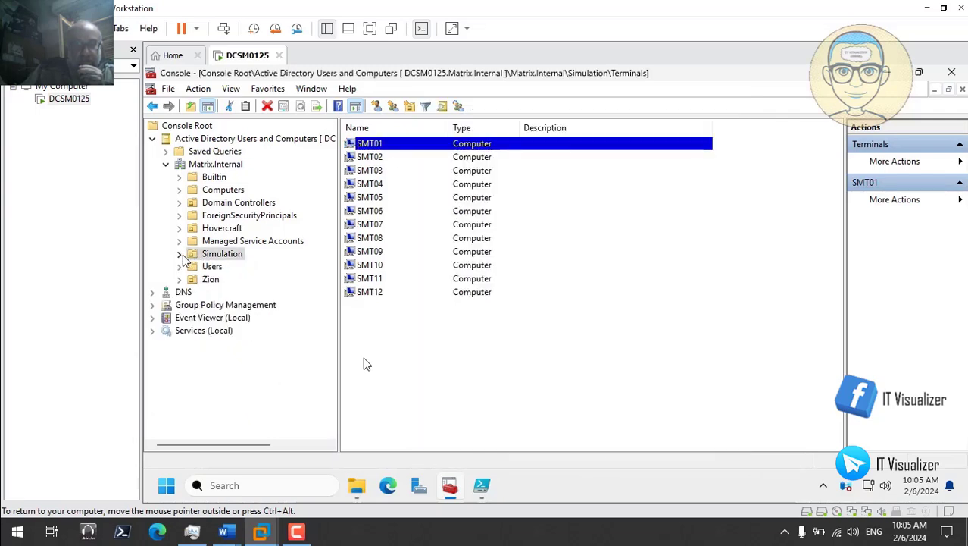
# - Check the location of computer ZNT01 in Zion's Terminals OU and cancel its properties
pyautogui.click(179, 279)
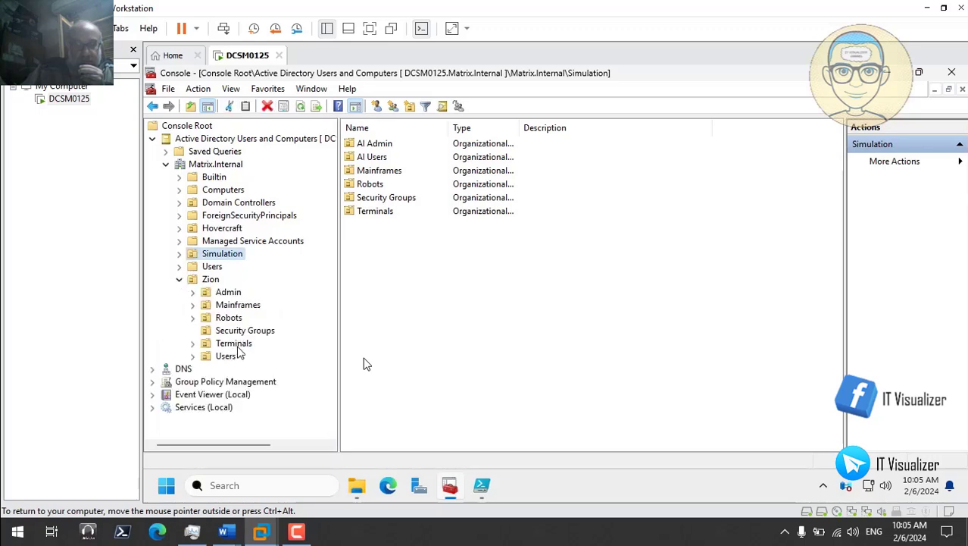
pyautogui.click(235, 342)
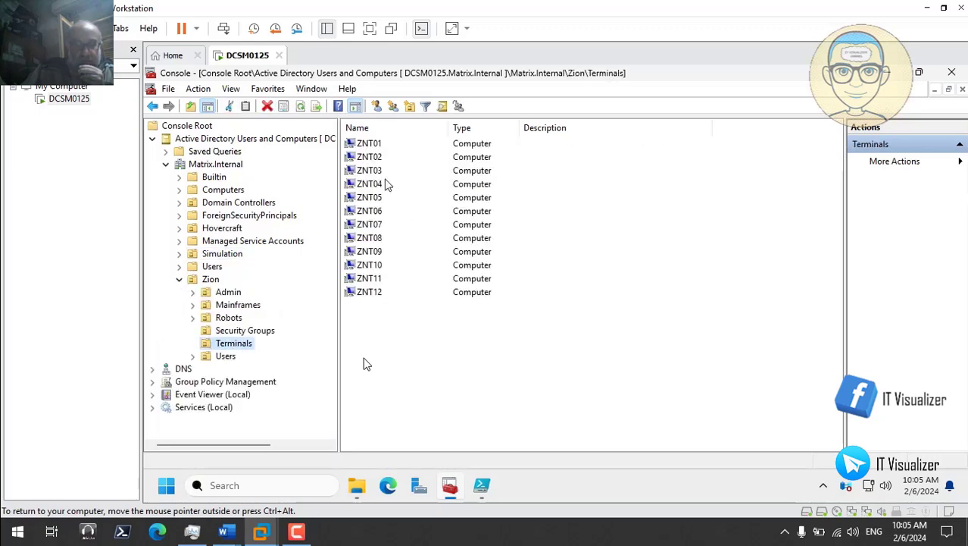
pyautogui.doubleClick(370, 143)
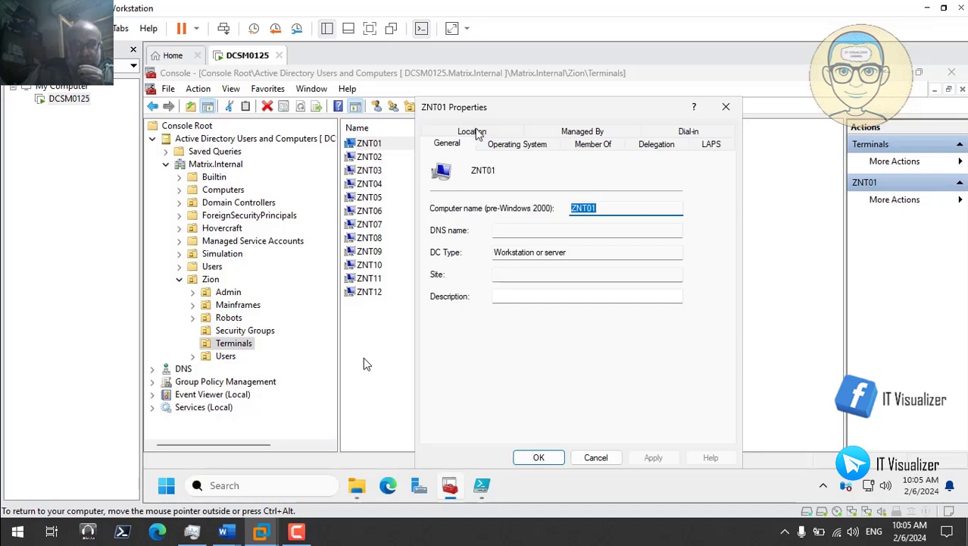
pyautogui.click(471, 132)
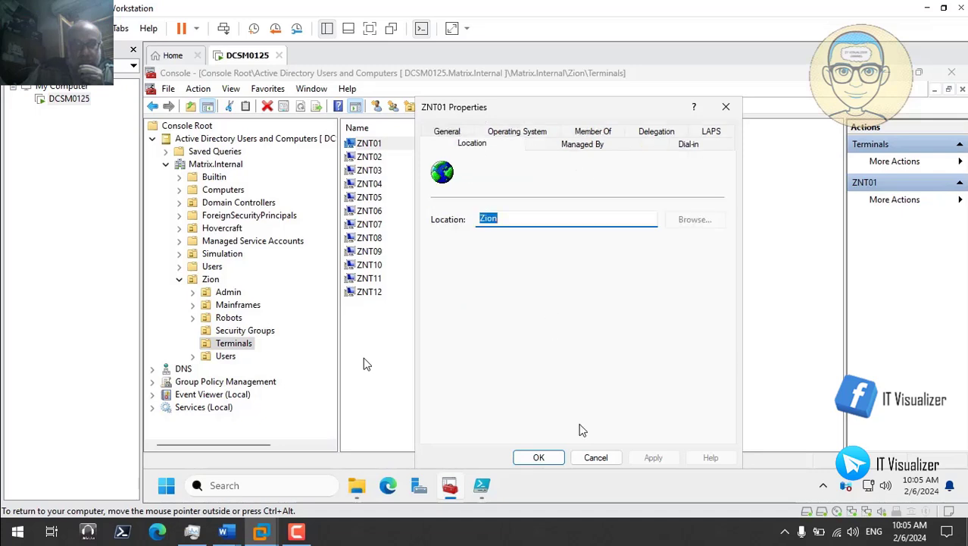
pyautogui.click(596, 456)
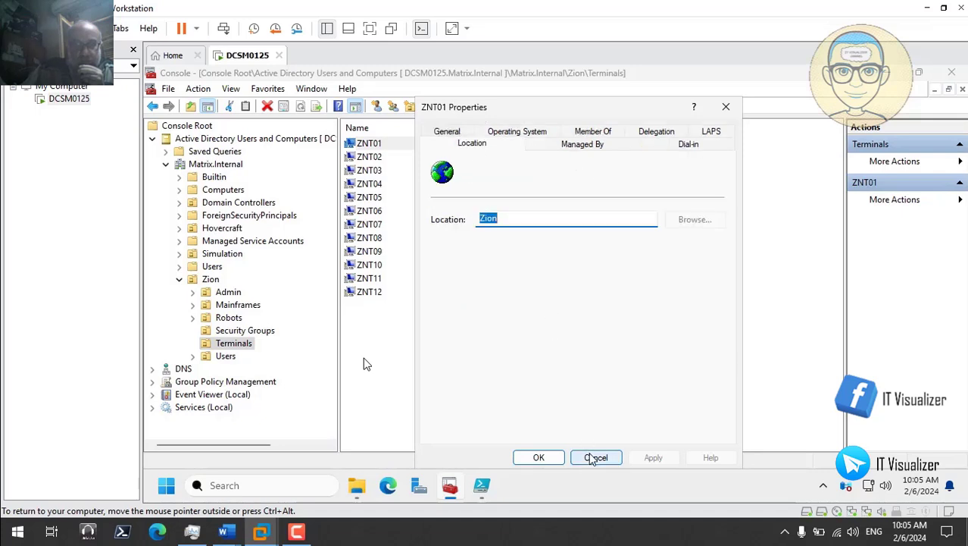
# - Check the location of server DHCPZN01 in Zion's Mainframes OU, close its properties and collapse Zion
pyautogui.click(250, 306)
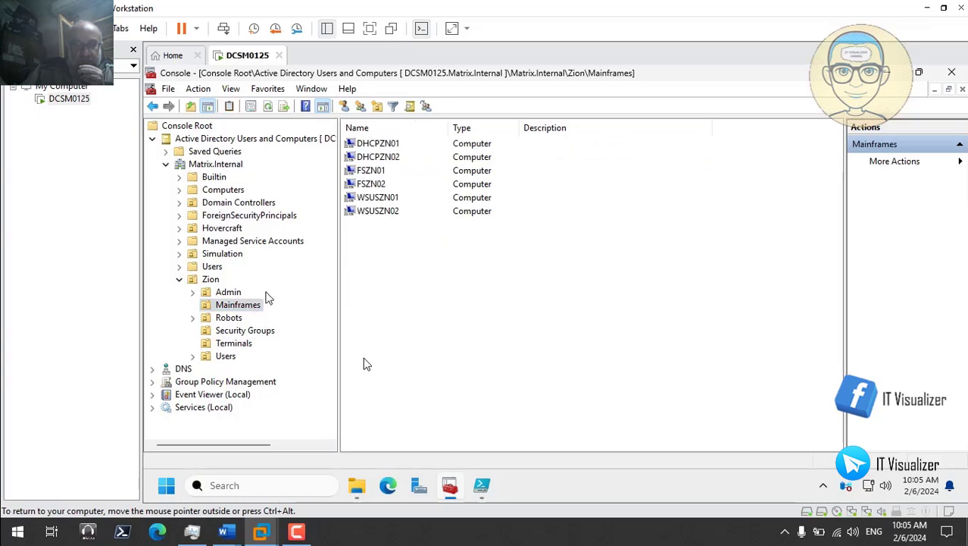
pyautogui.doubleClick(383, 146)
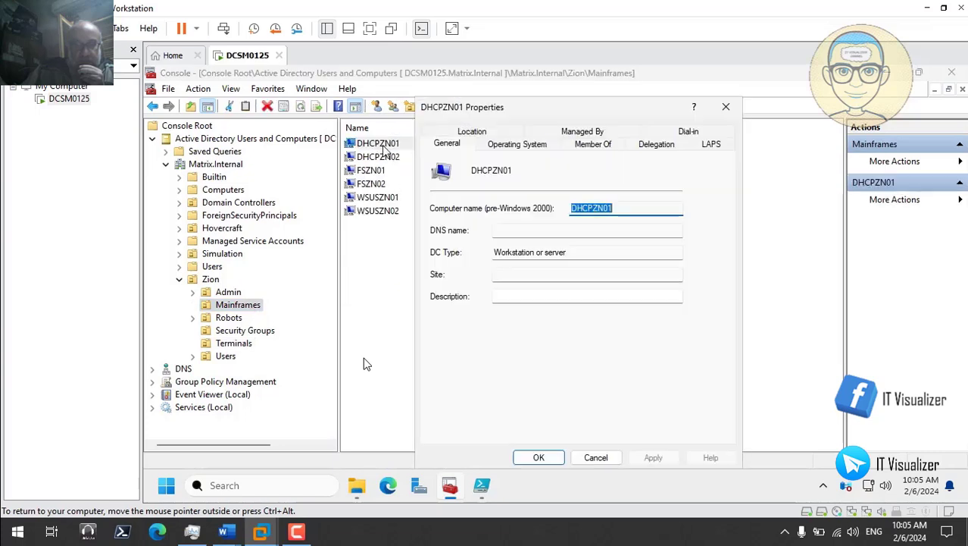
pyautogui.click(485, 133)
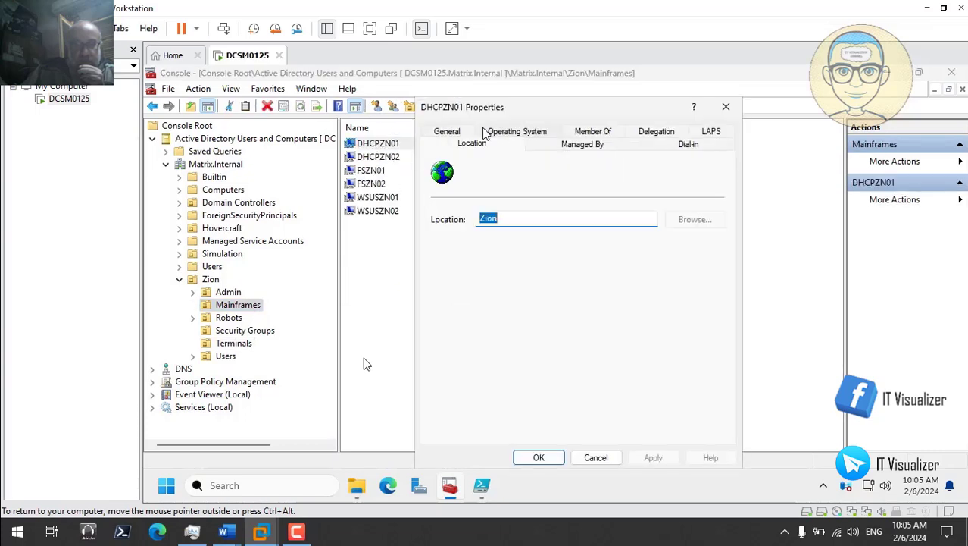
pyautogui.click(537, 459)
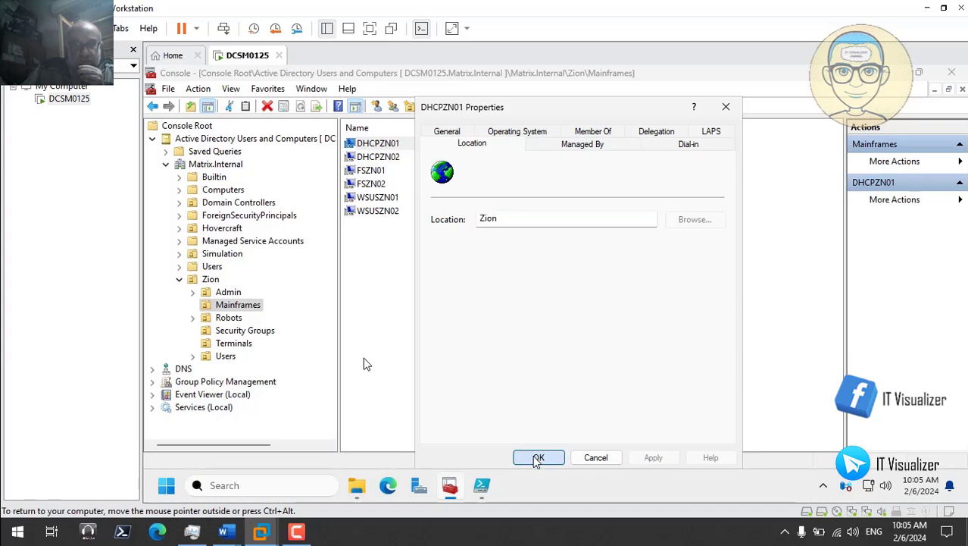
pyautogui.click(179, 279)
# - Check the location of server DHCPSM01 in Simulation's Mainframes OU, close its properties and collapse Simulation
pyautogui.click(179, 254)
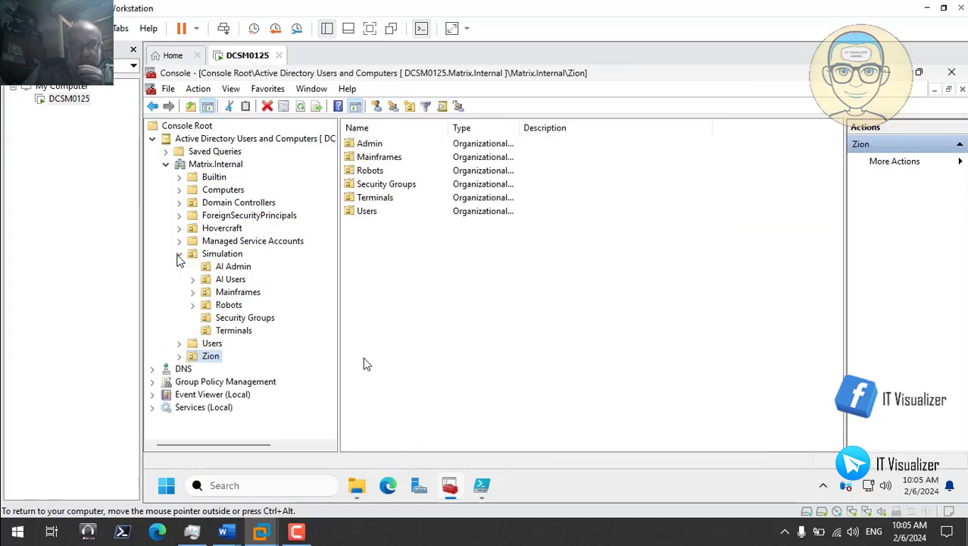
pyautogui.click(250, 331)
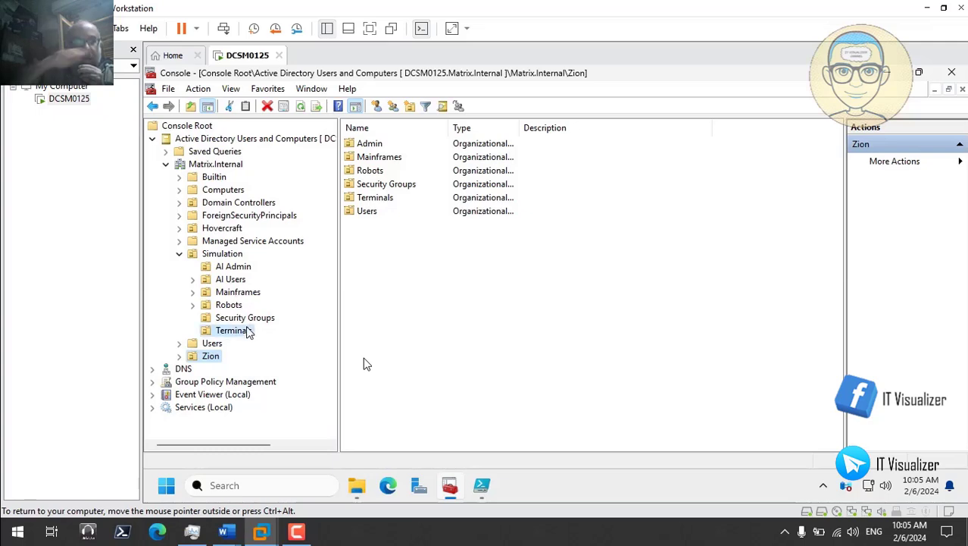
pyautogui.click(250, 294)
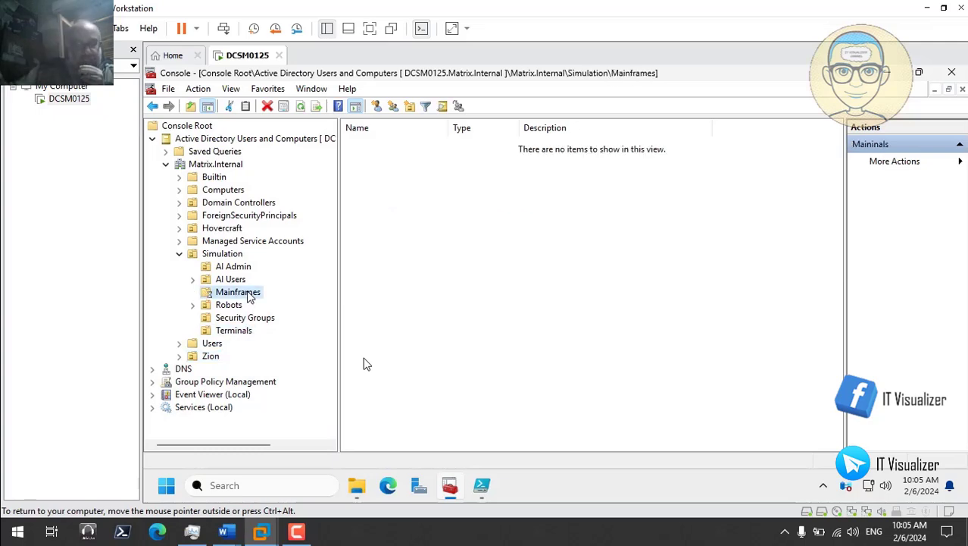
pyautogui.click(395, 144)
pyautogui.doubleClick(398, 144)
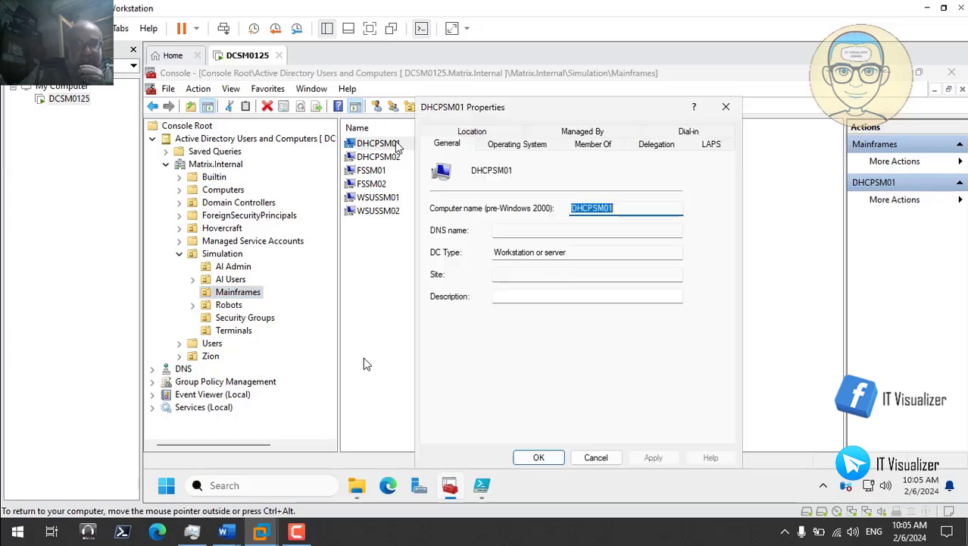
pyautogui.click(472, 133)
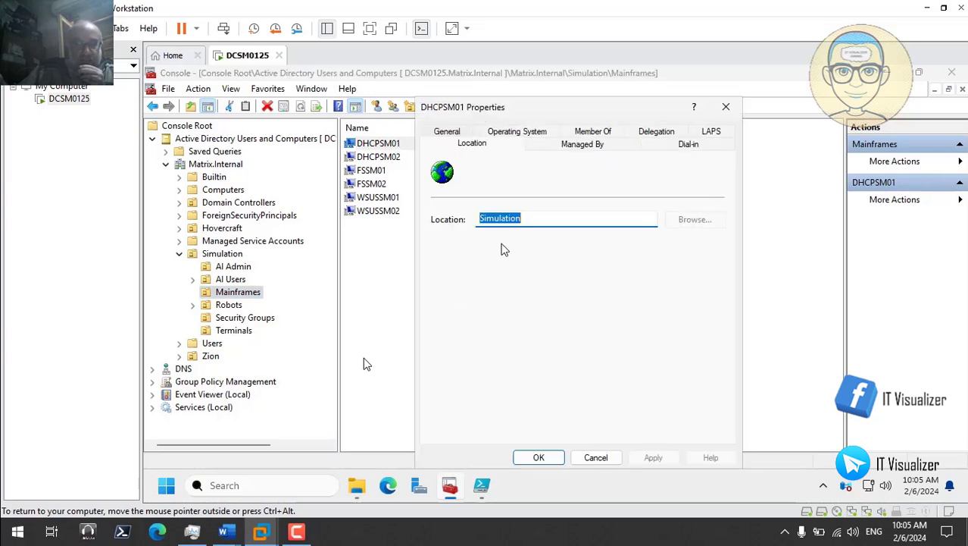
pyautogui.click(550, 456)
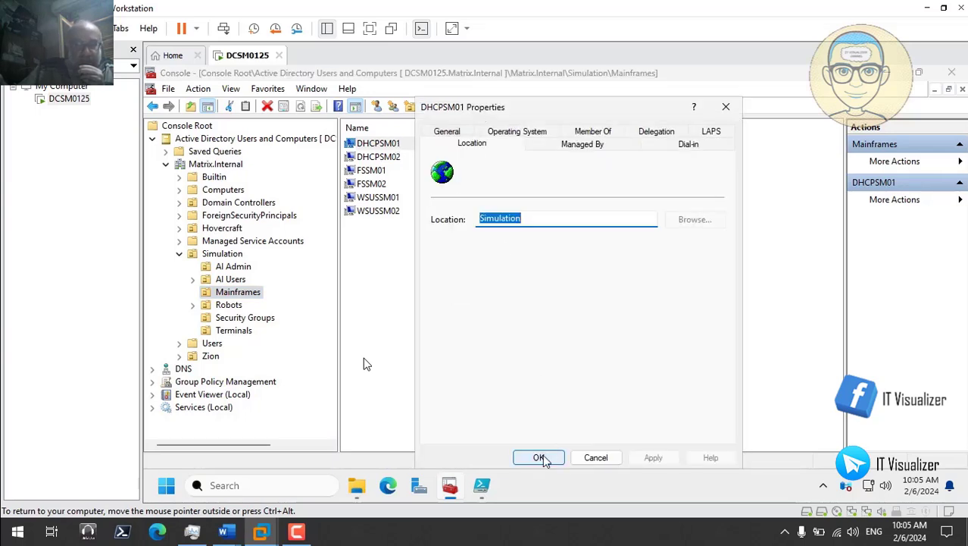
pyautogui.click(180, 254)
# - Review Hovercraft's Terminals and Mainframes OUs and check the location of server DHCPHV01
pyautogui.click(180, 229)
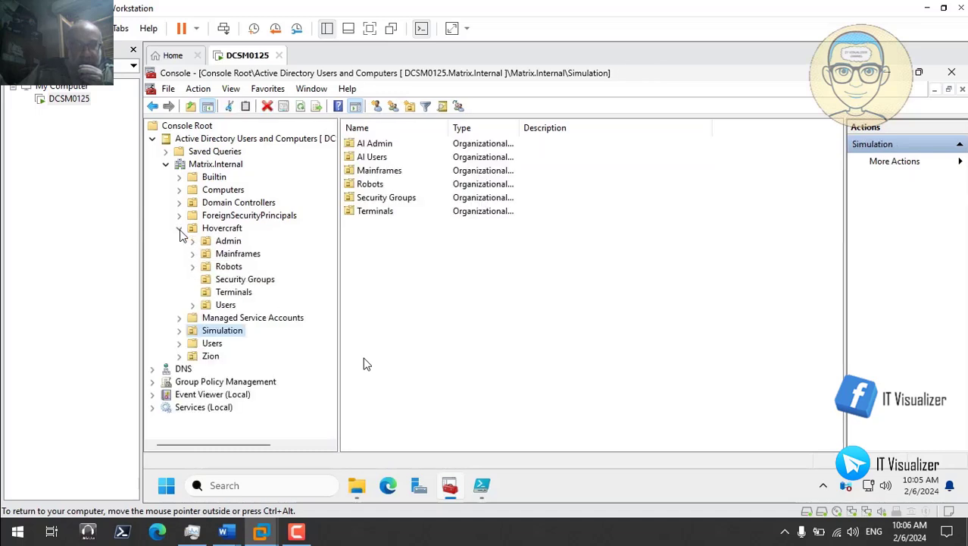
pyautogui.click(240, 295)
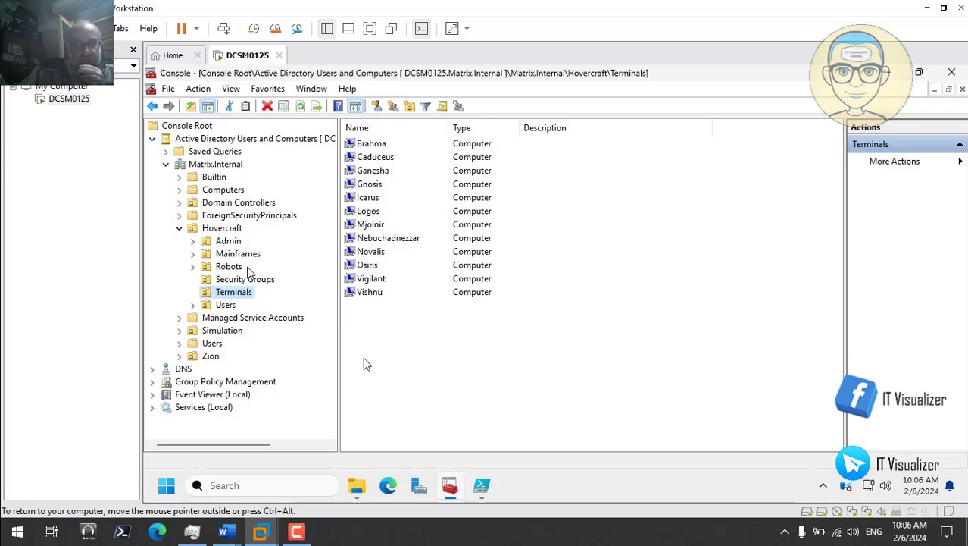
pyautogui.click(248, 257)
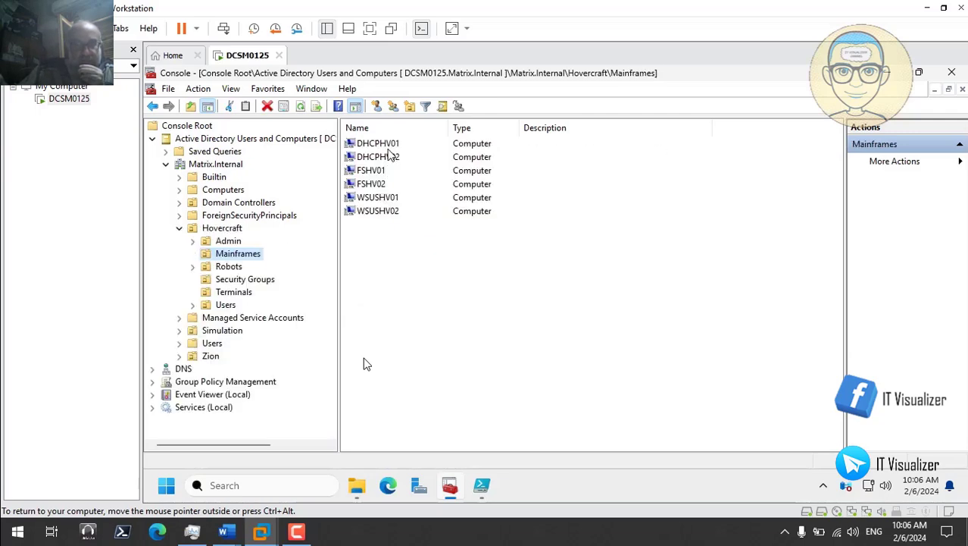
pyautogui.doubleClick(382, 144)
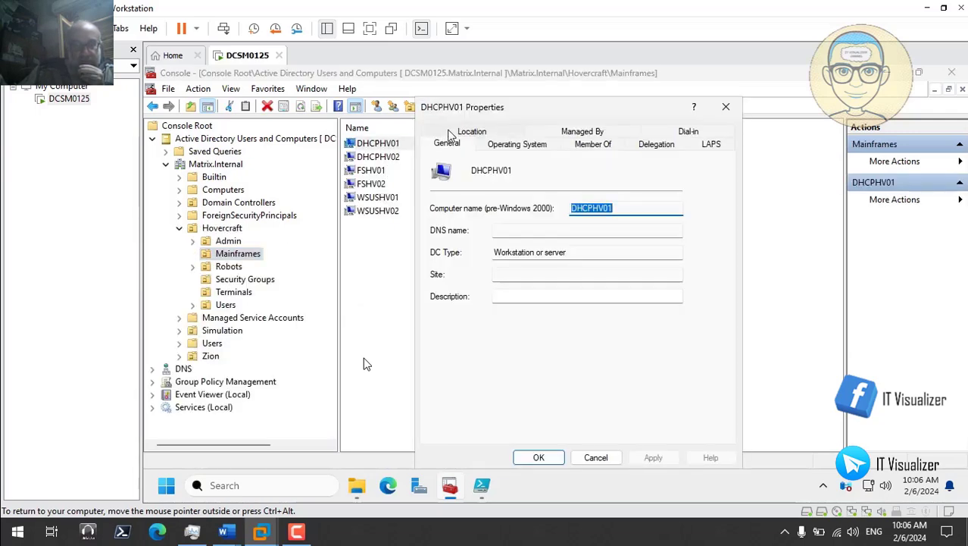
pyautogui.click(464, 129)
pyautogui.click(537, 459)
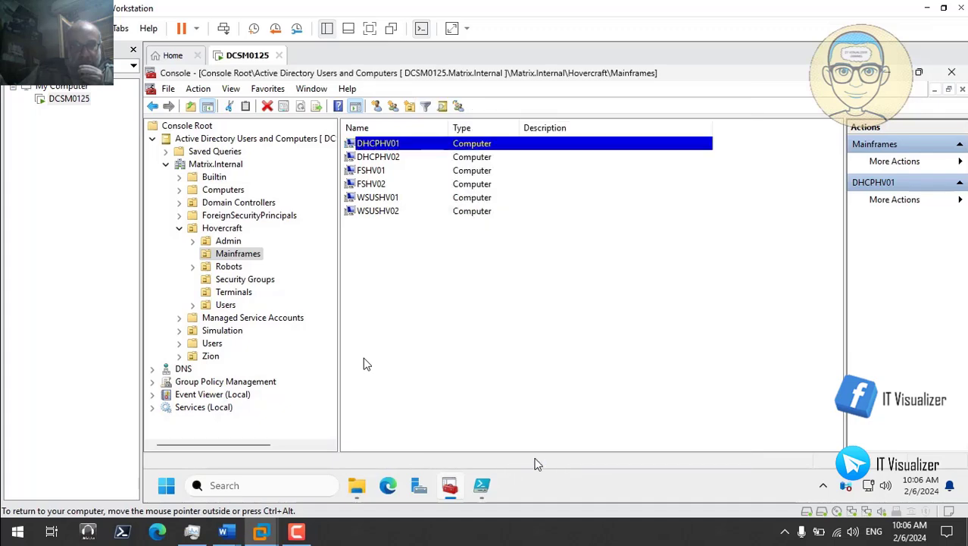
# - Switch to PowerShell ISE and run only the adscripts.ps1 line that imports D:\Robots.csv and creates the enabled AD computers
pyautogui.click(482, 486)
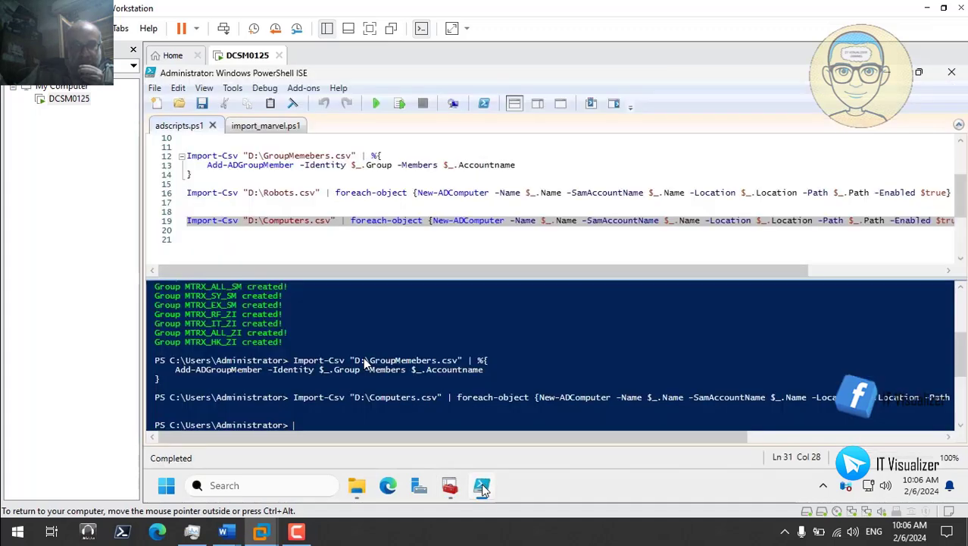
pyautogui.click(164, 196)
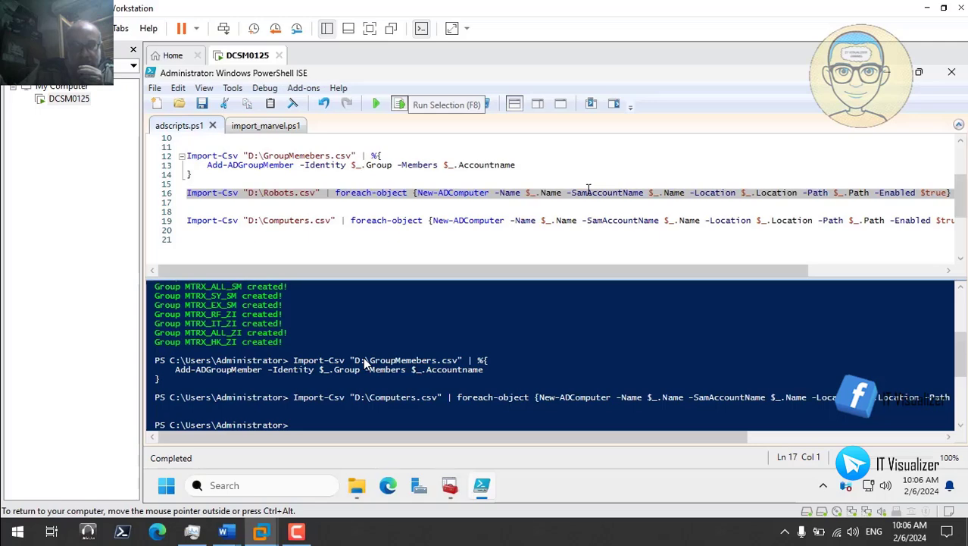
pyautogui.press('F8')
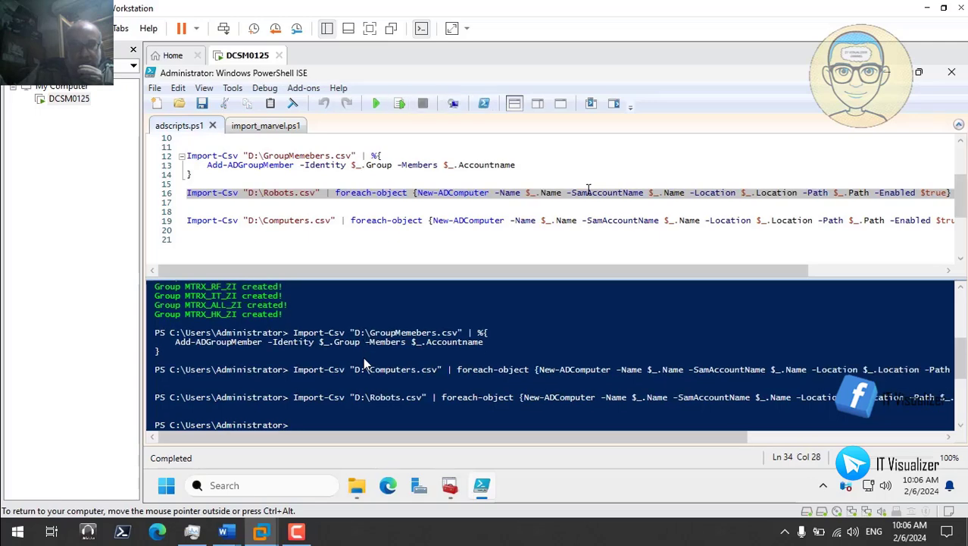
# - Switch to the management console and refresh the Matrix.Internal domain
pyautogui.click(449, 485)
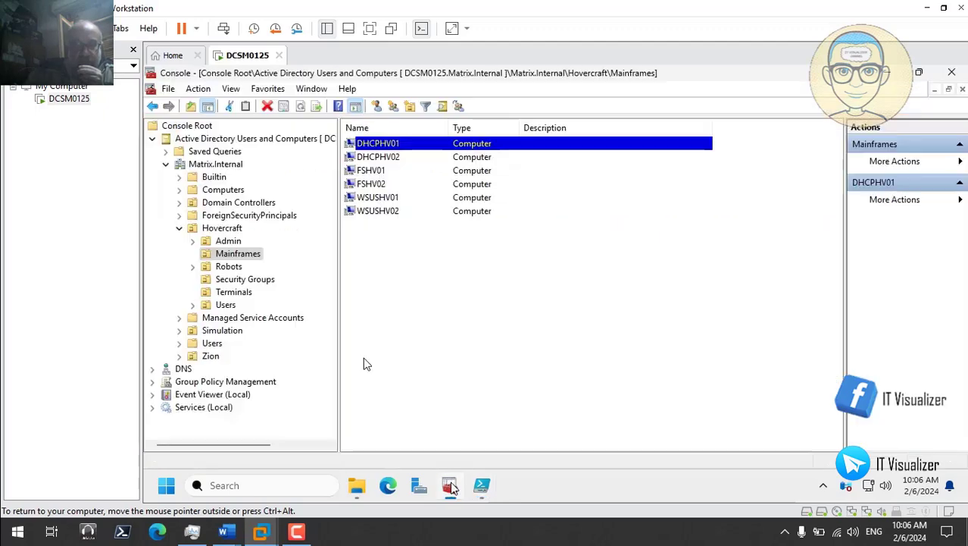
pyautogui.click(217, 166)
pyautogui.rightClick(217, 165)
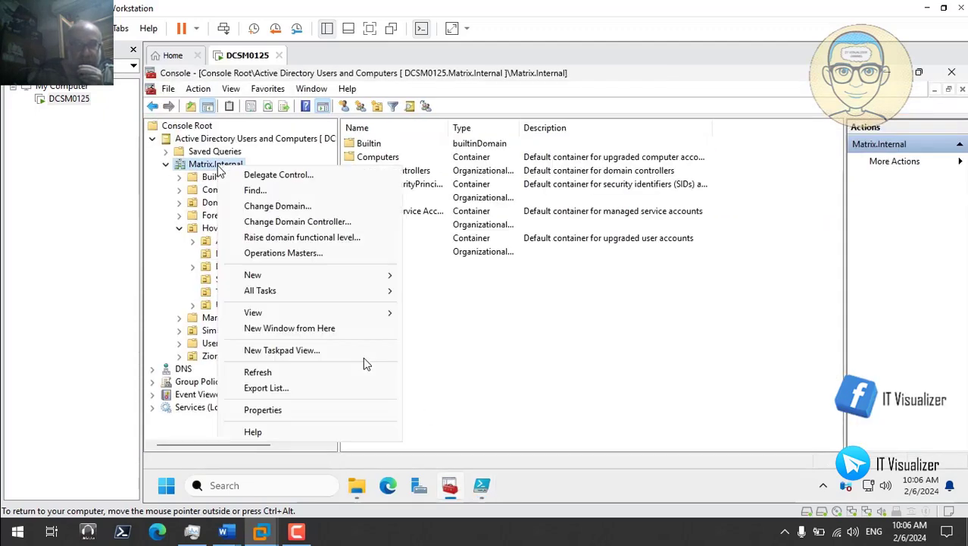
pyautogui.click(274, 369)
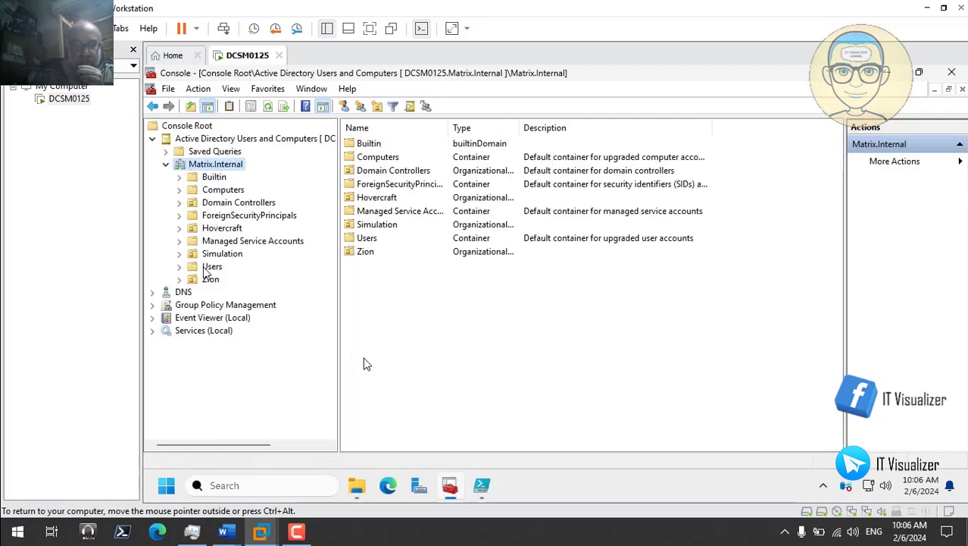
# - Check the location of DOCHVBOT01 in Hovercraft's Robots OU, close its properties and collapse Hovercraft
pyautogui.click(180, 228)
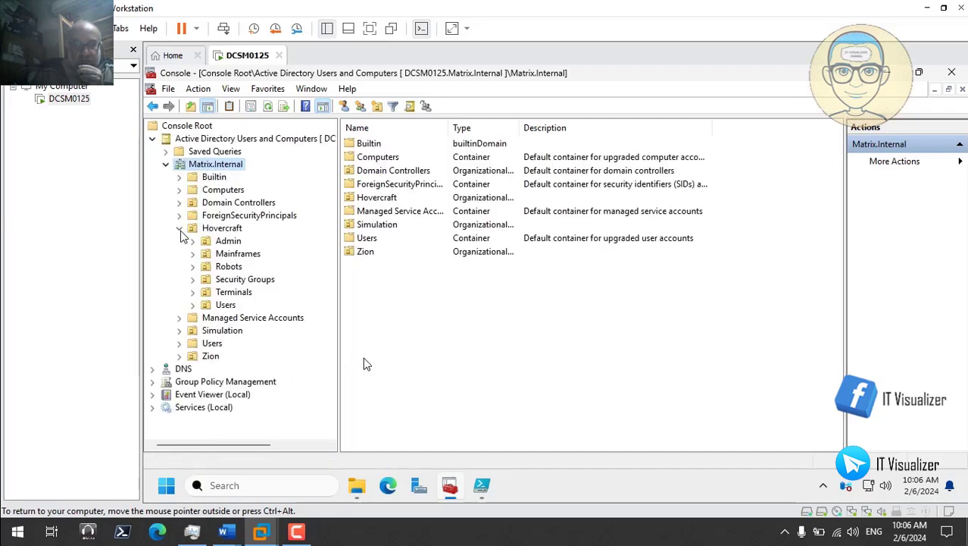
pyautogui.click(229, 268)
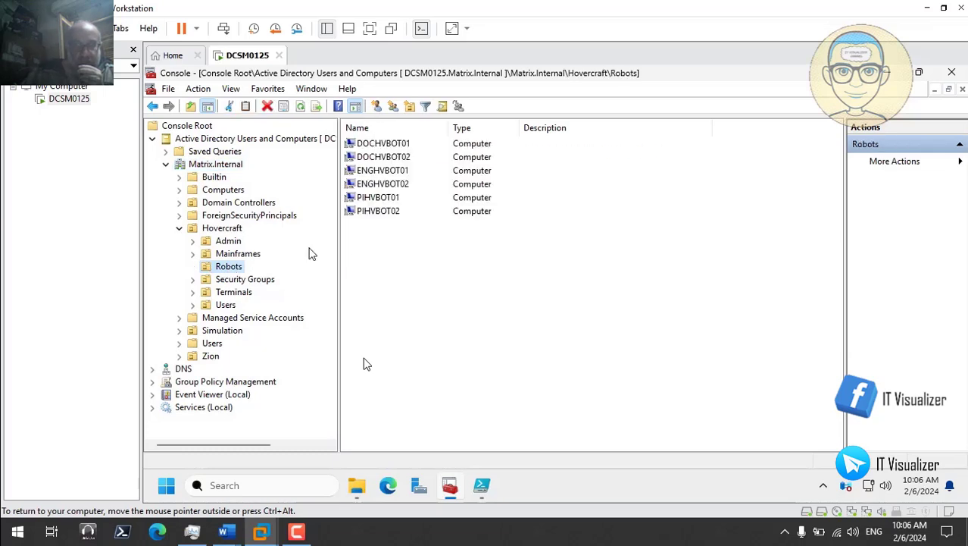
pyautogui.click(384, 145)
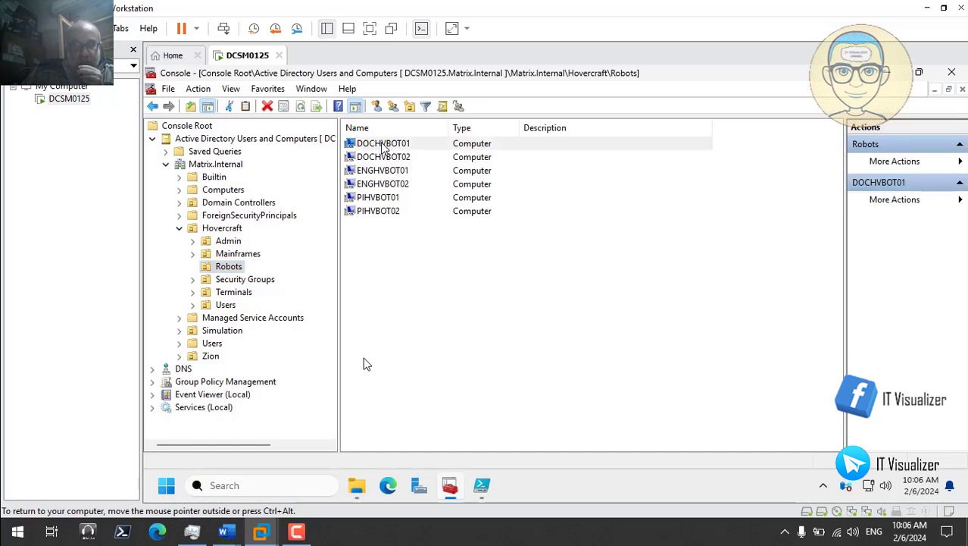
pyautogui.doubleClick(384, 145)
pyautogui.click(441, 134)
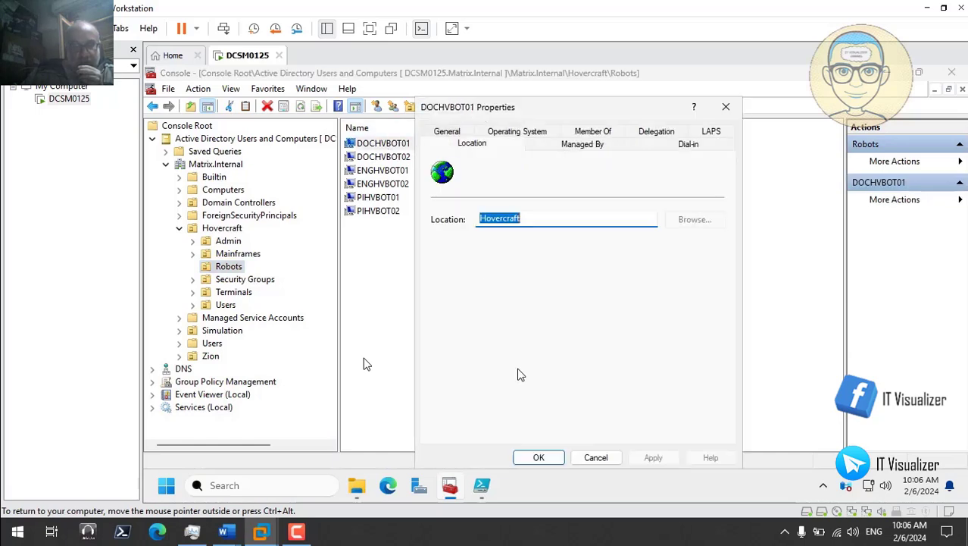
pyautogui.click(536, 457)
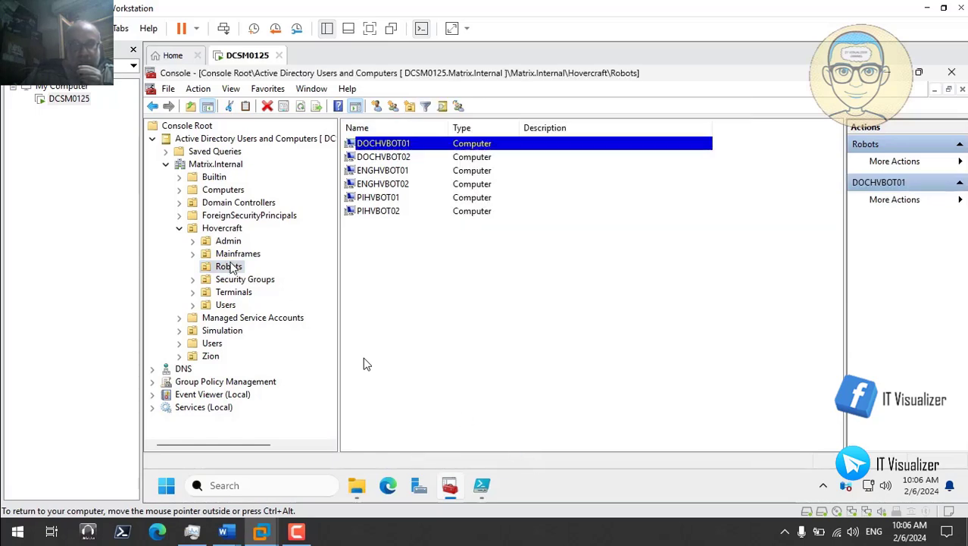
pyautogui.click(179, 228)
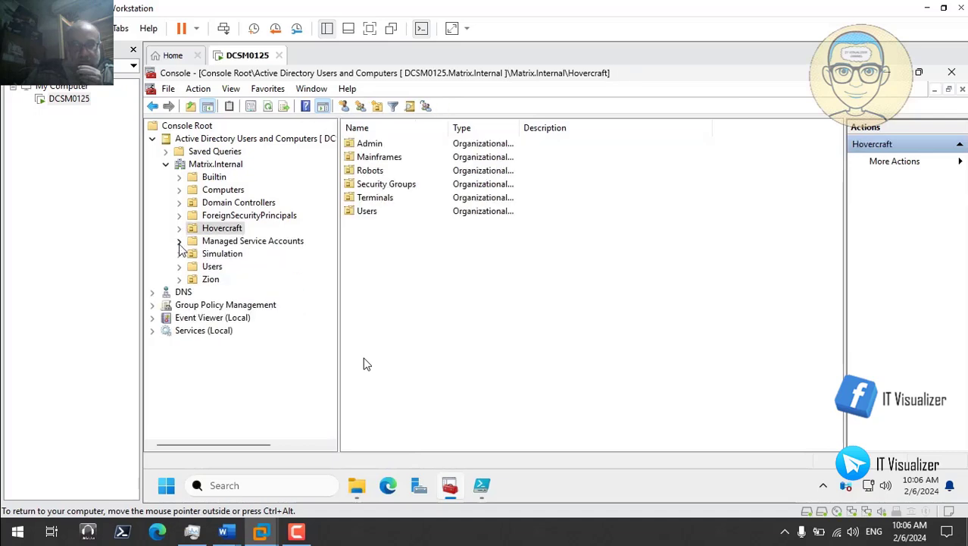
# - Check the location of DOCSMBOT01 in Simulation's Robots OU, close its properties and collapse Simulation
pyautogui.click(180, 255)
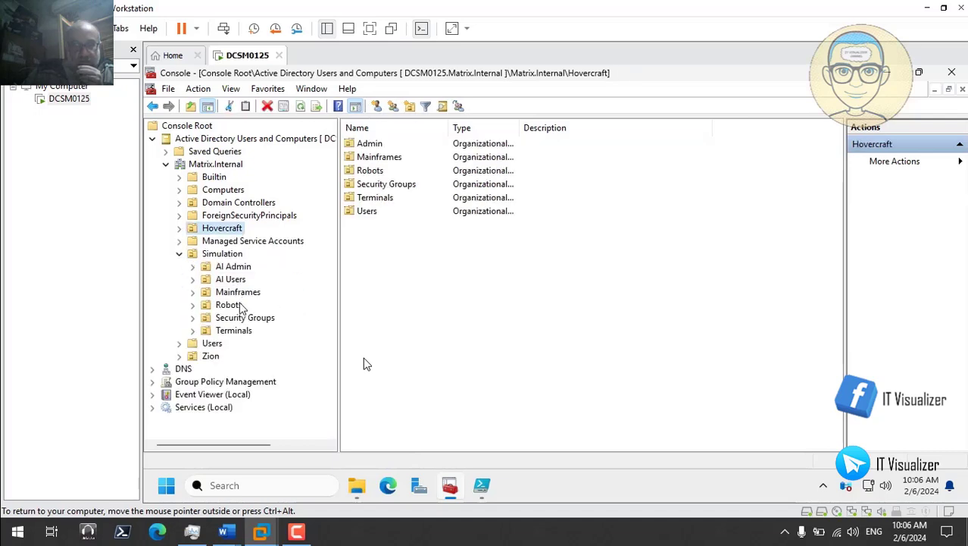
pyautogui.click(239, 306)
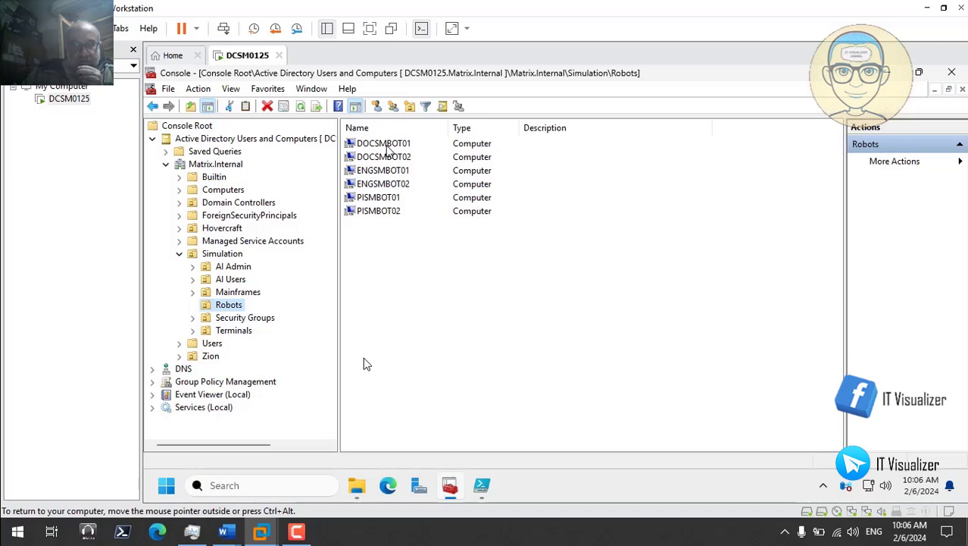
pyautogui.doubleClick(387, 146)
pyautogui.click(461, 133)
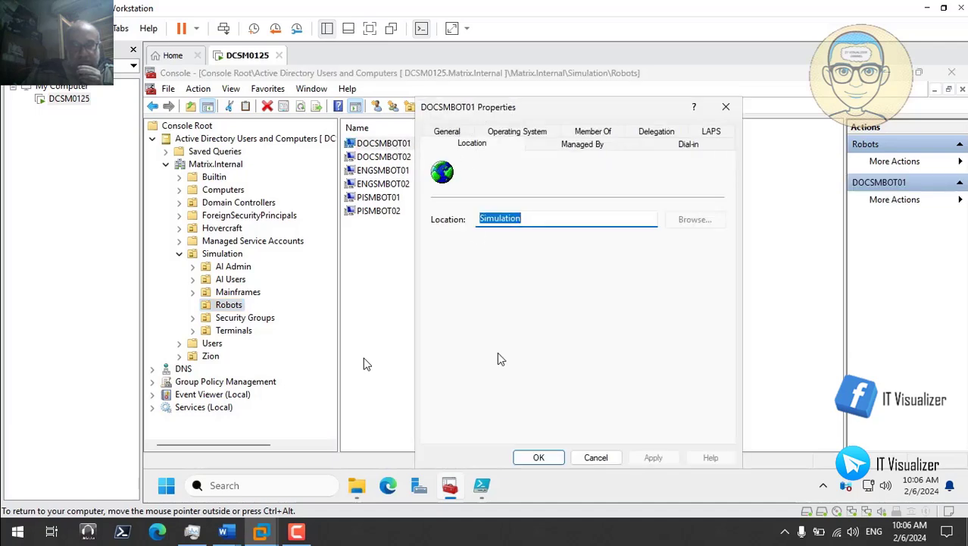
pyautogui.click(538, 458)
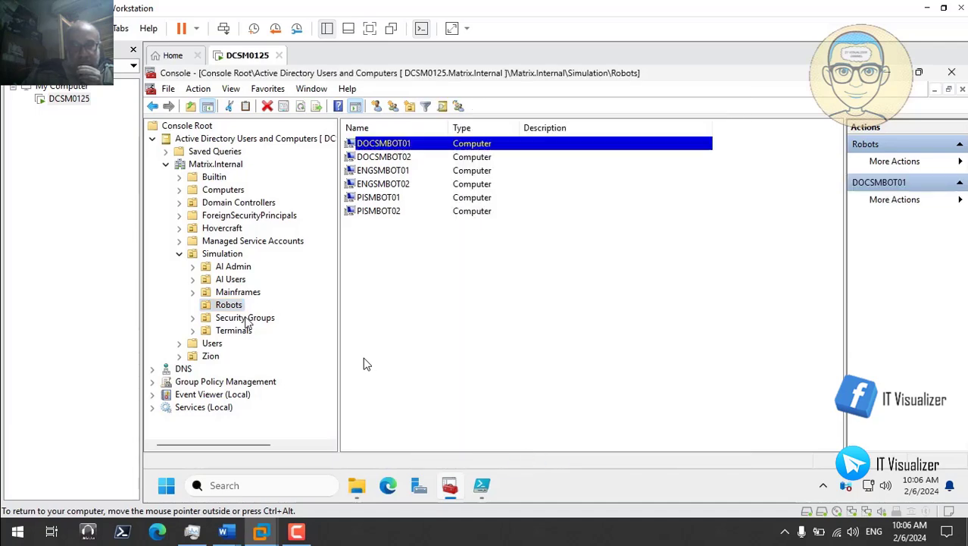
pyautogui.click(180, 254)
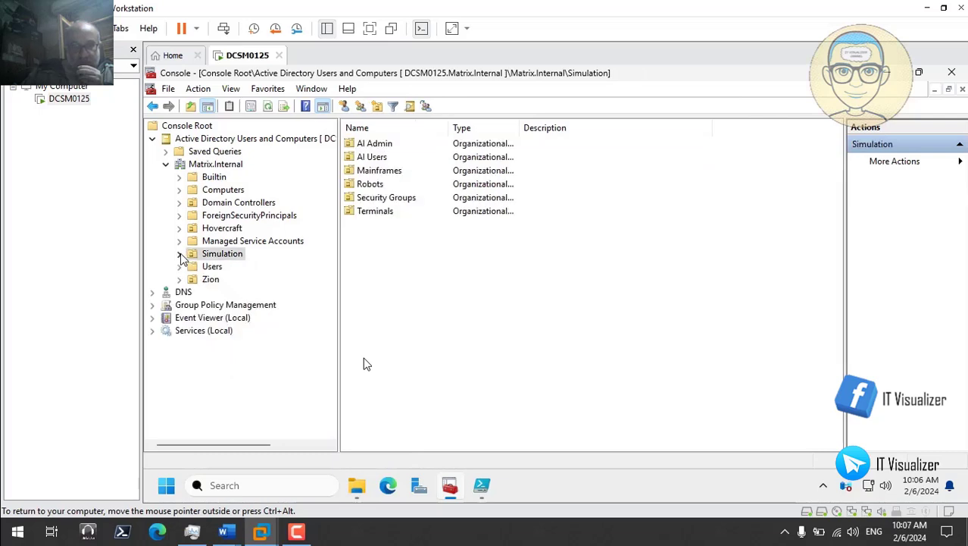
# - Check the location of DOCZNBOT01 in Zion's Robots OU, close its properties and collapse Zion
pyautogui.click(179, 279)
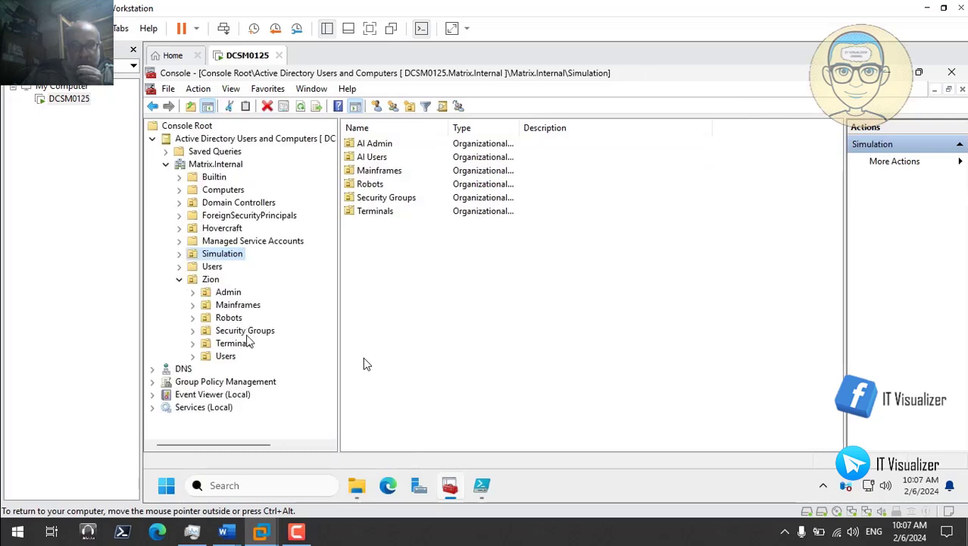
pyautogui.click(233, 319)
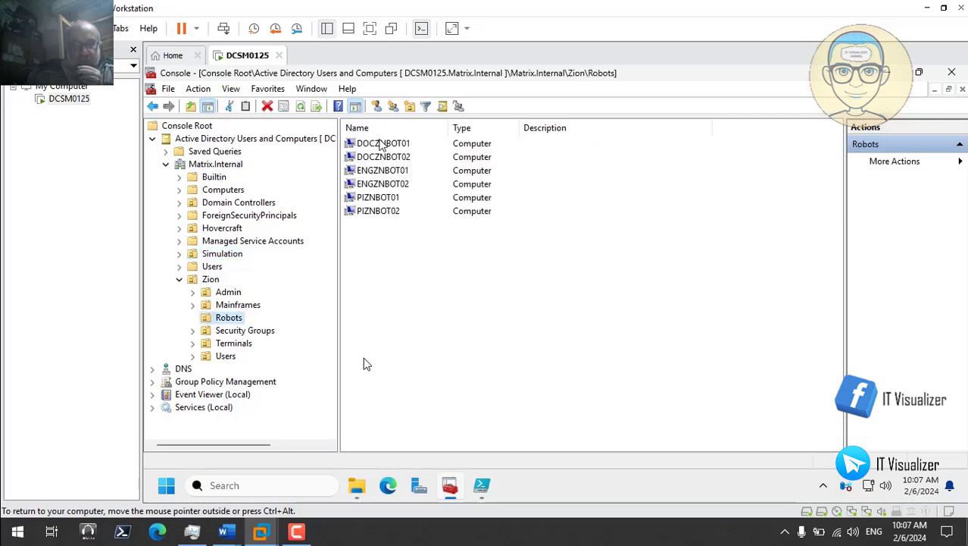
pyautogui.doubleClick(381, 144)
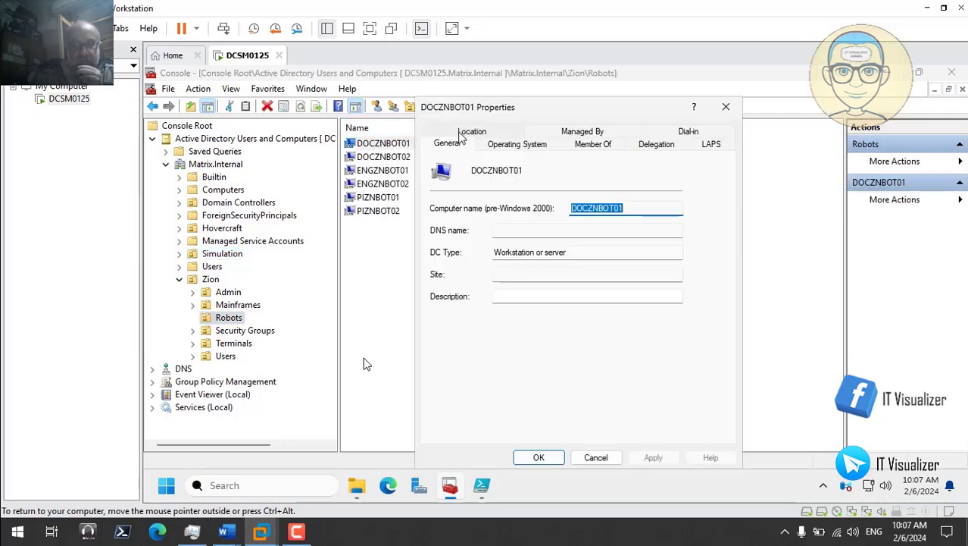
pyautogui.click(464, 135)
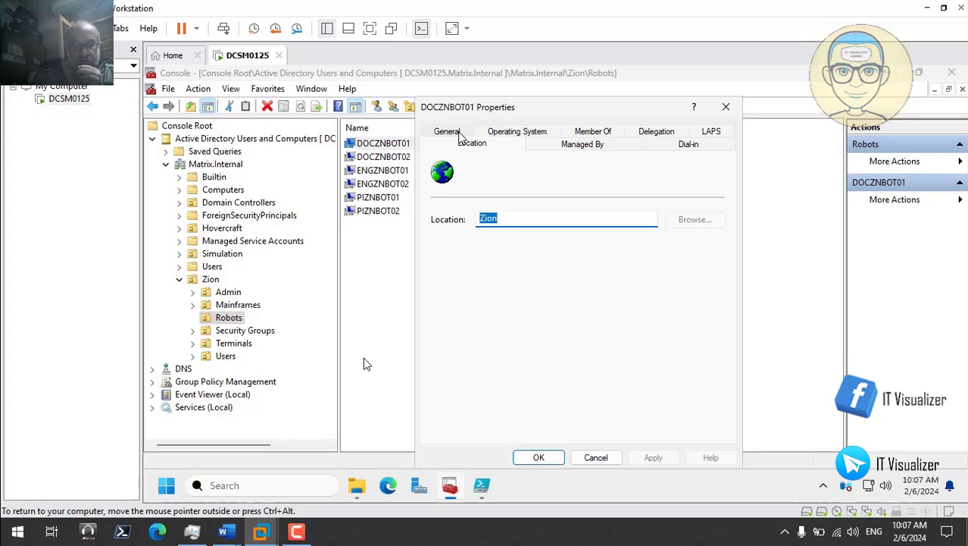
pyautogui.click(537, 458)
pyautogui.click(180, 280)
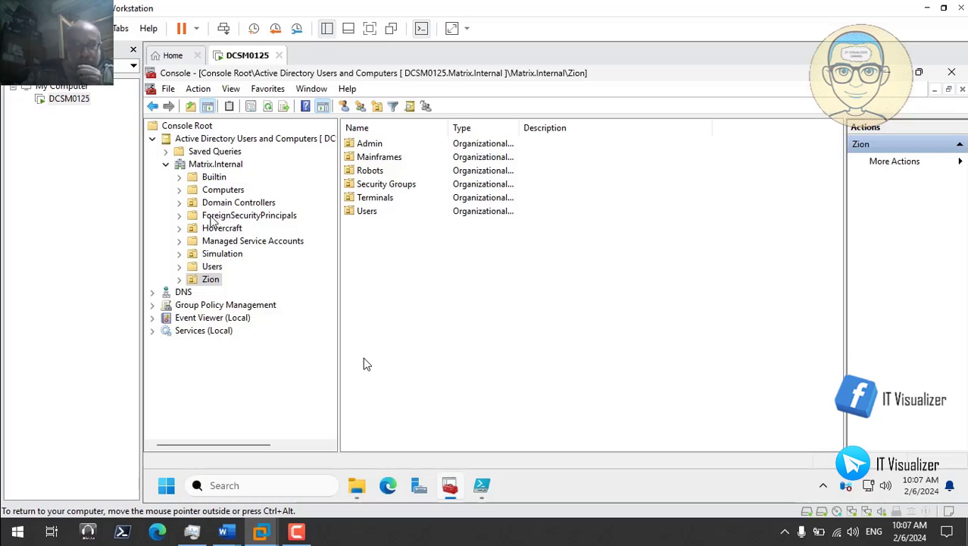
# - Glance at Hovercraft's sub-OUs, view the domain's default Users container and close the video player
pyautogui.click(180, 229)
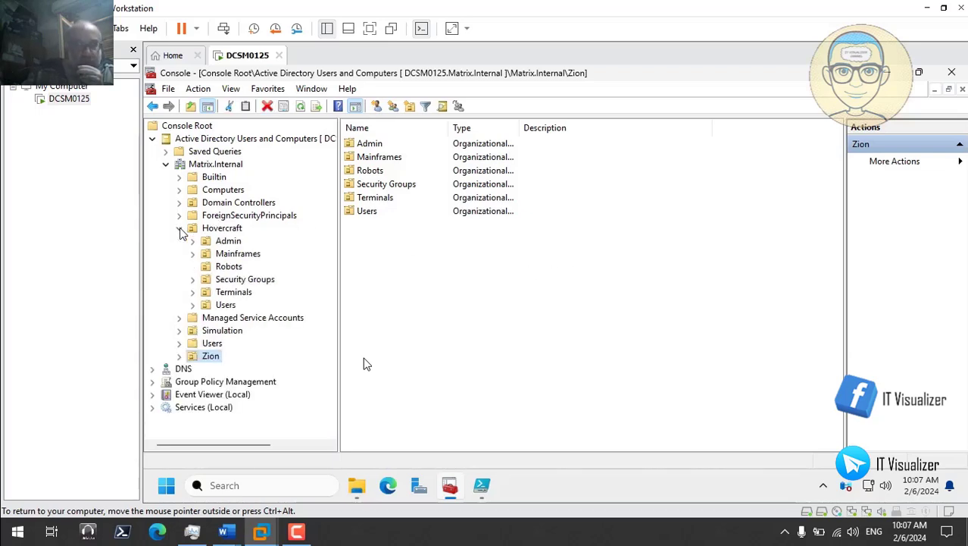
pyautogui.click(181, 230)
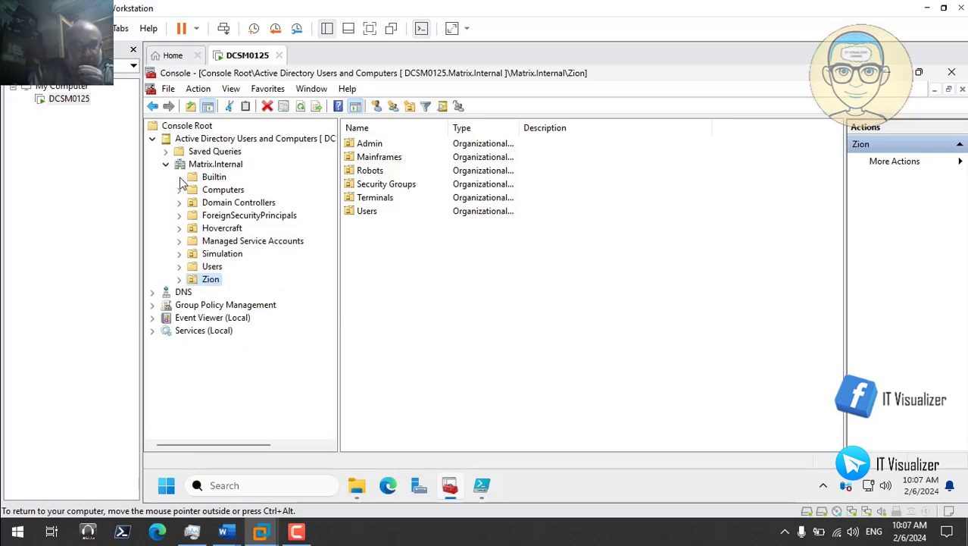
pyautogui.click(215, 267)
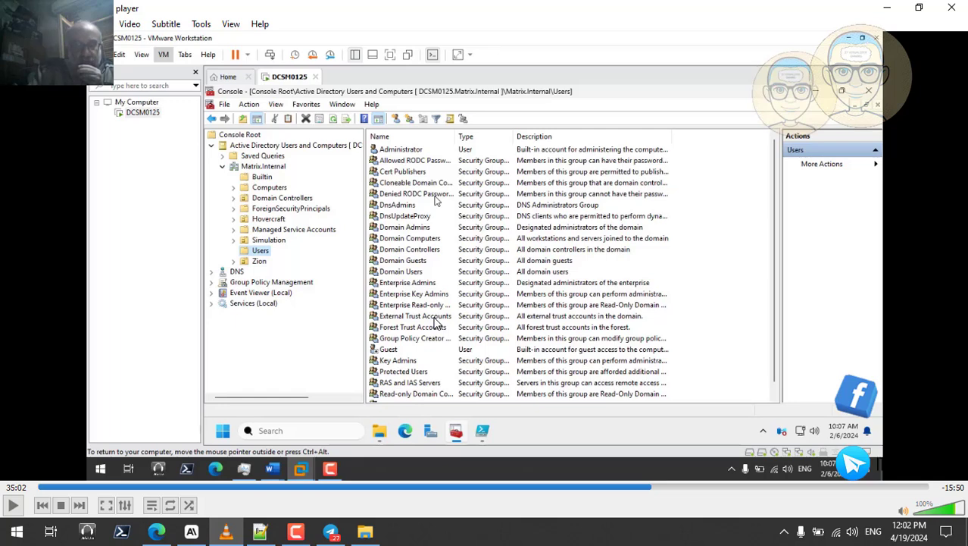
pyautogui.click(953, 9)
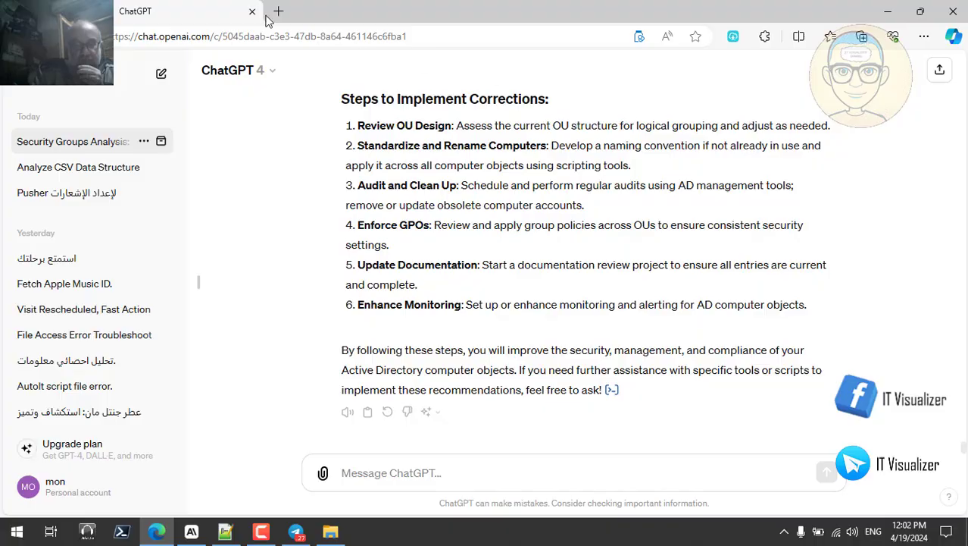